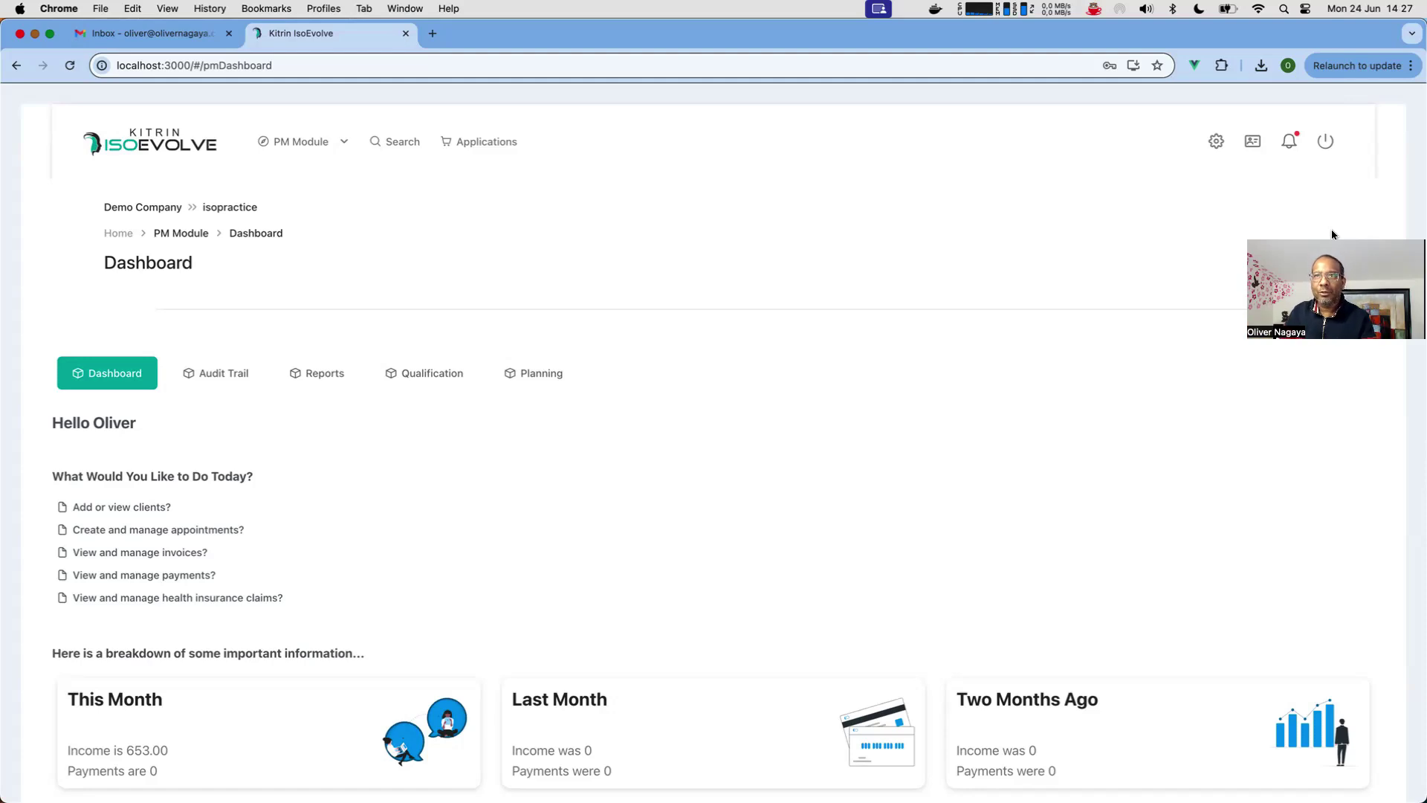
Step: Open the billing configuration and review the list of existing billing plans
{"action": "left_click", "coordinate": [1216, 142]}
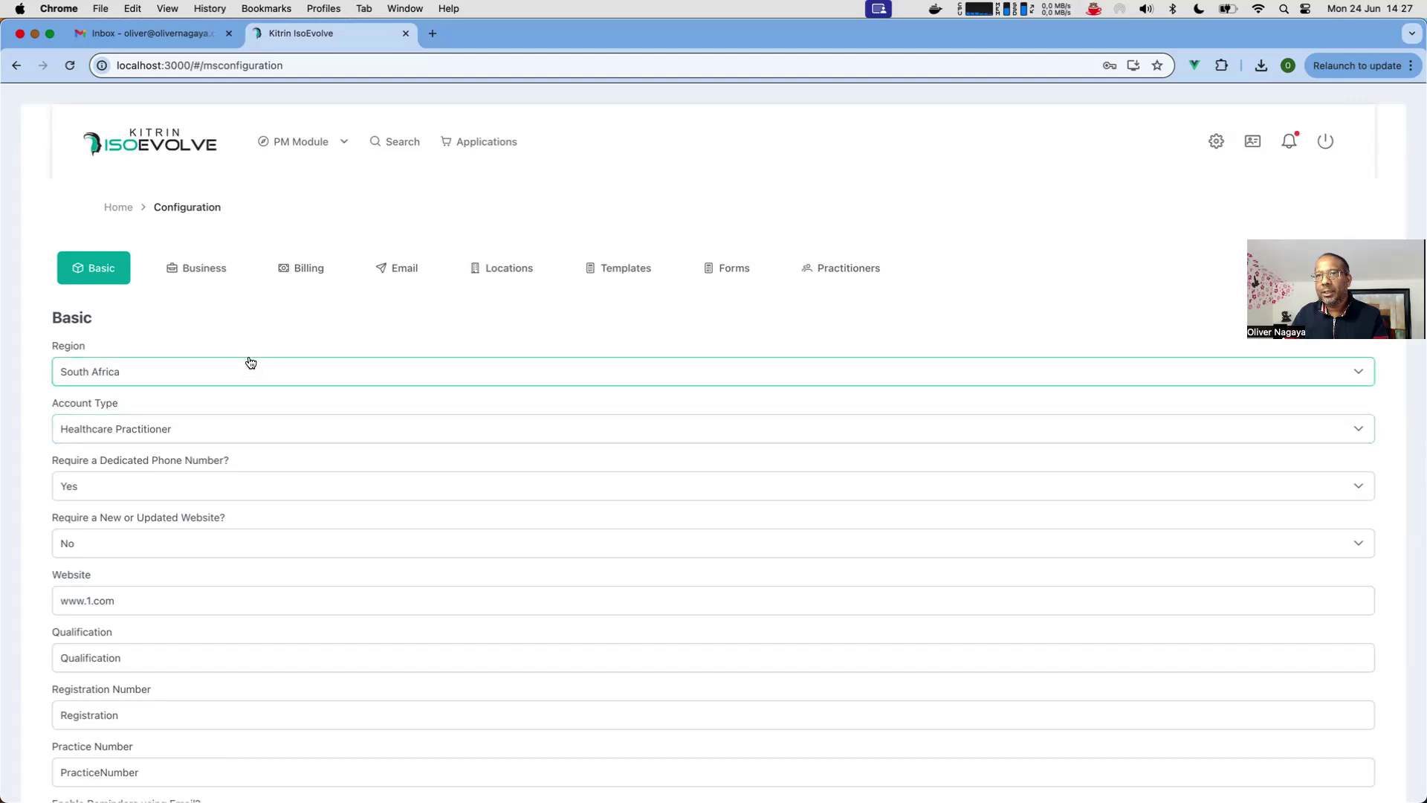
{"action": "left_click", "coordinate": [302, 285]}
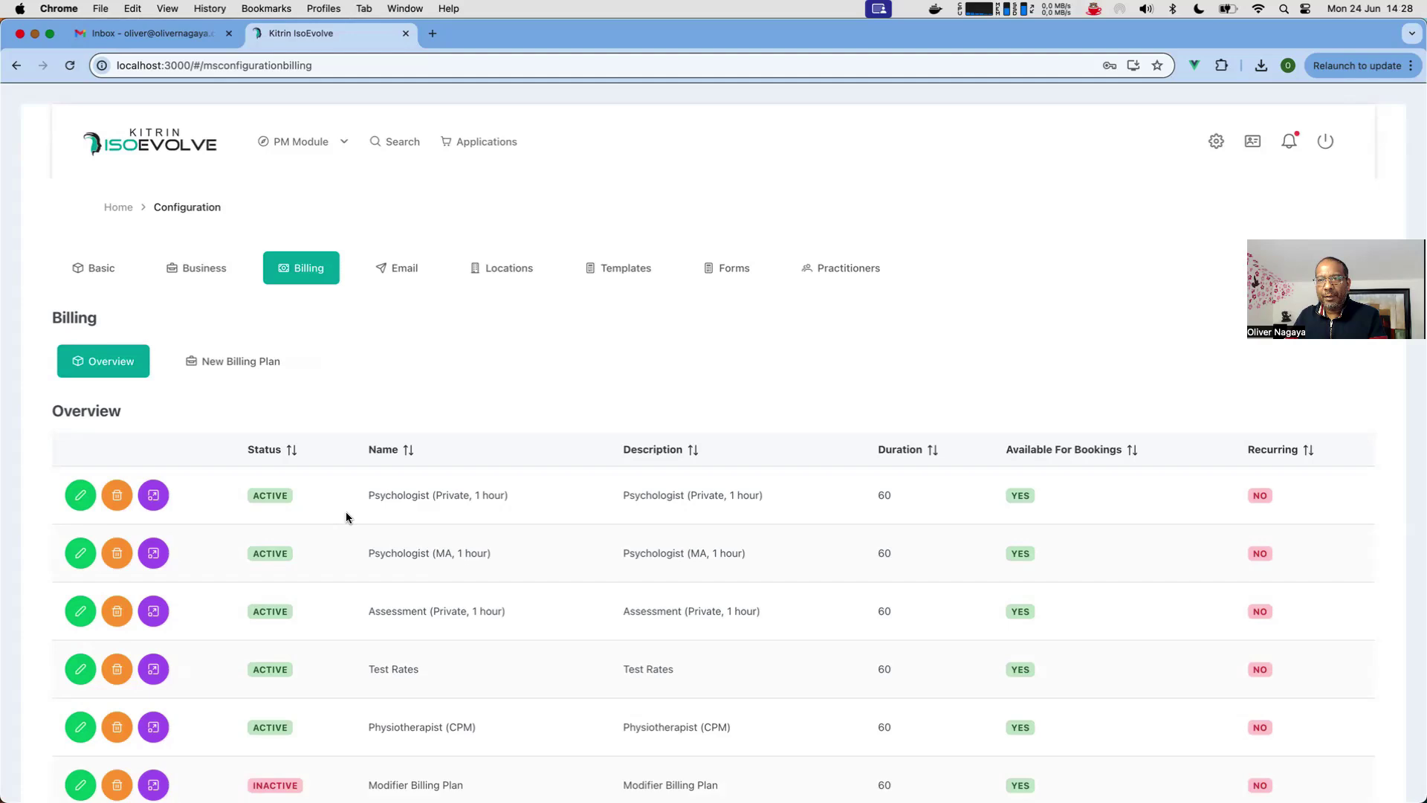
{"action": "scroll", "coordinate": [353, 518], "scroll_direction": "down", "scroll_amount": 2}
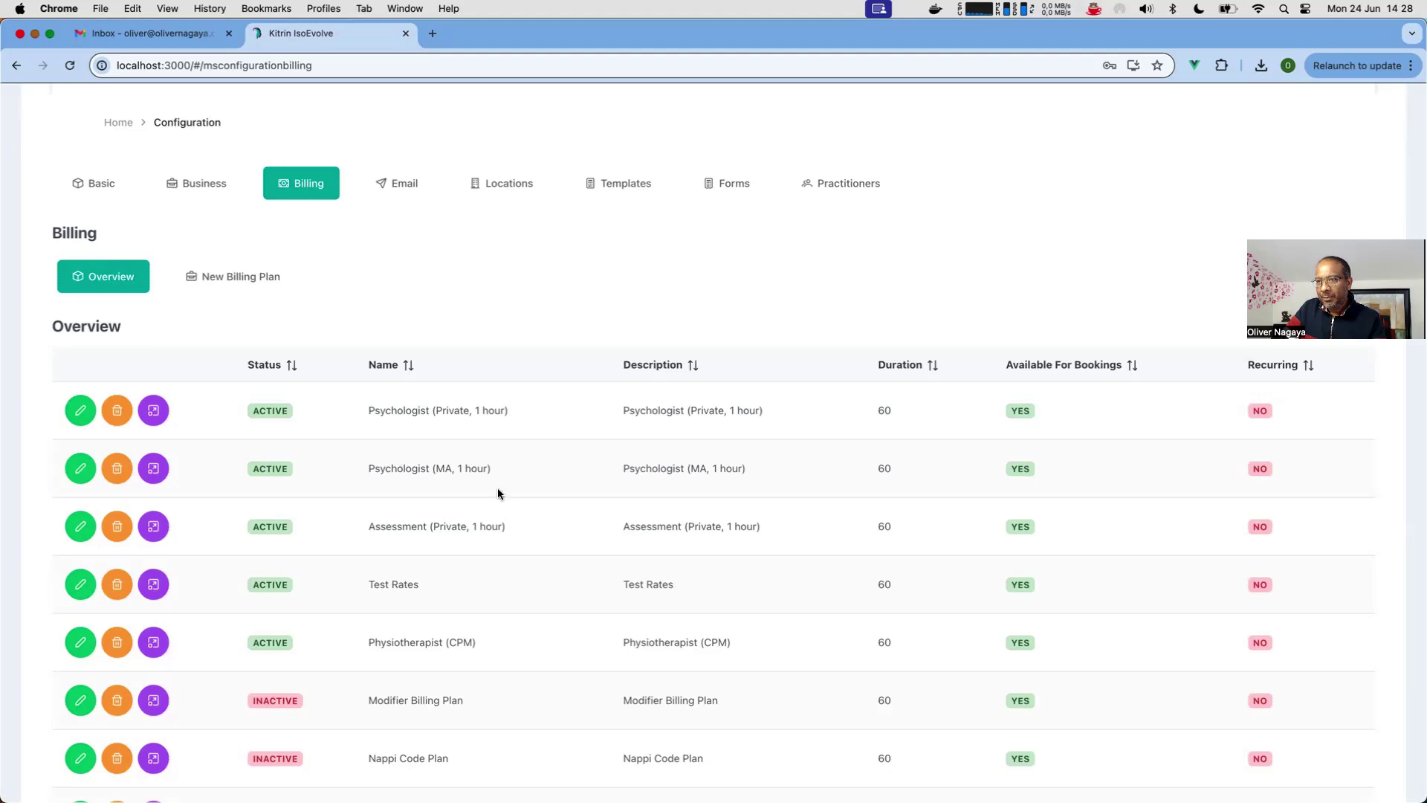
{"action": "scroll", "coordinate": [257, 233], "scroll_direction": "down", "scroll_amount": 1}
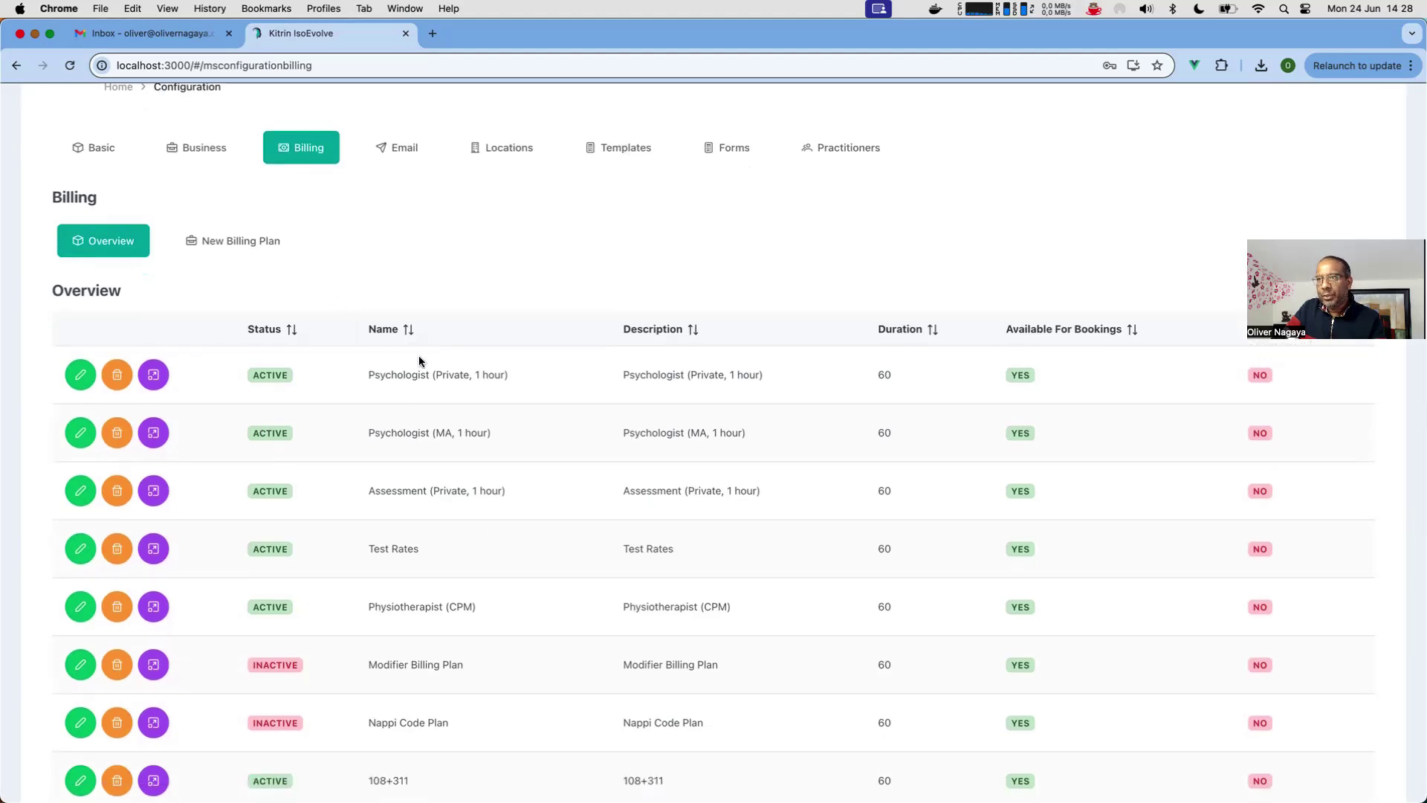
{"action": "scroll", "coordinate": [342, 426], "scroll_direction": "down", "scroll_amount": 2}
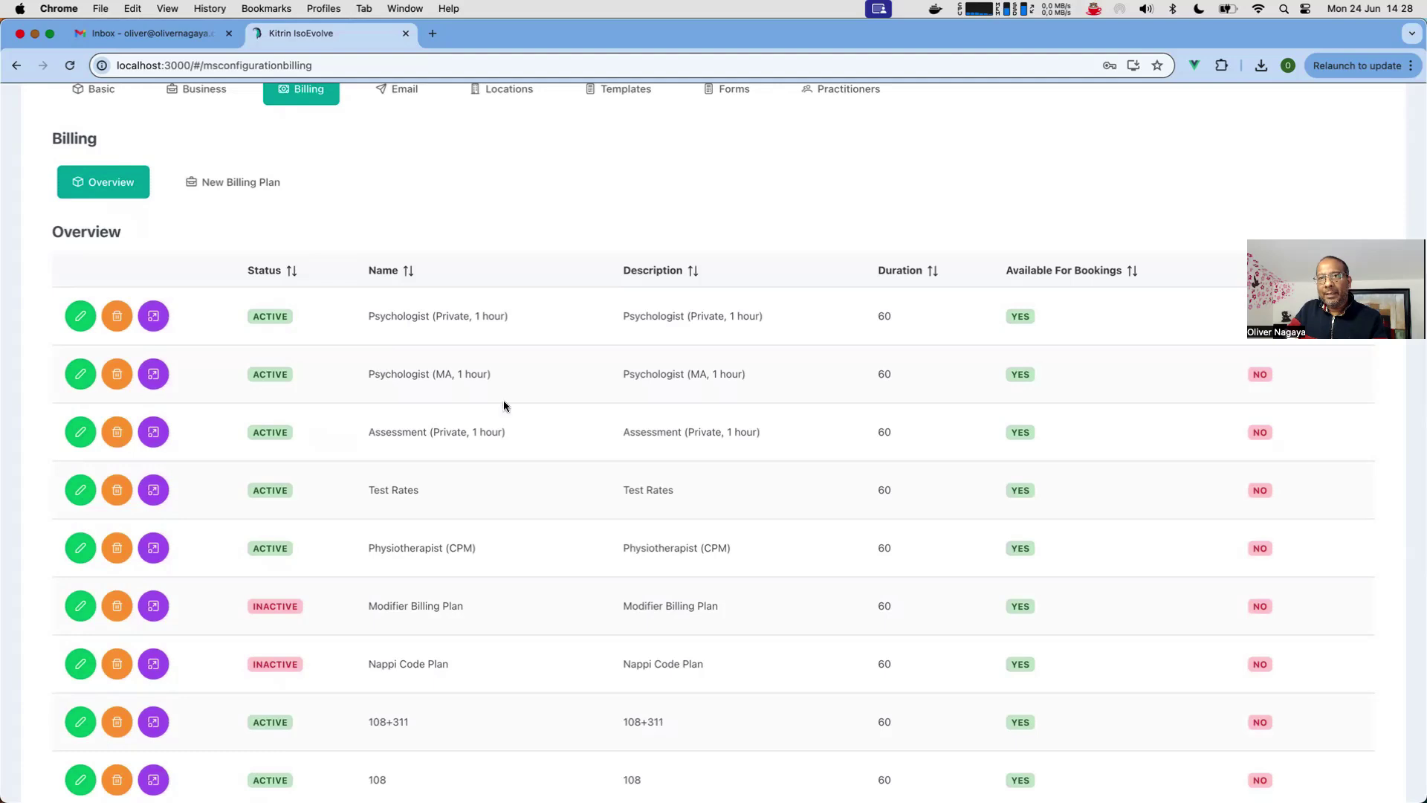
{"action": "scroll", "coordinate": [503, 404], "scroll_direction": "up", "scroll_amount": 5}
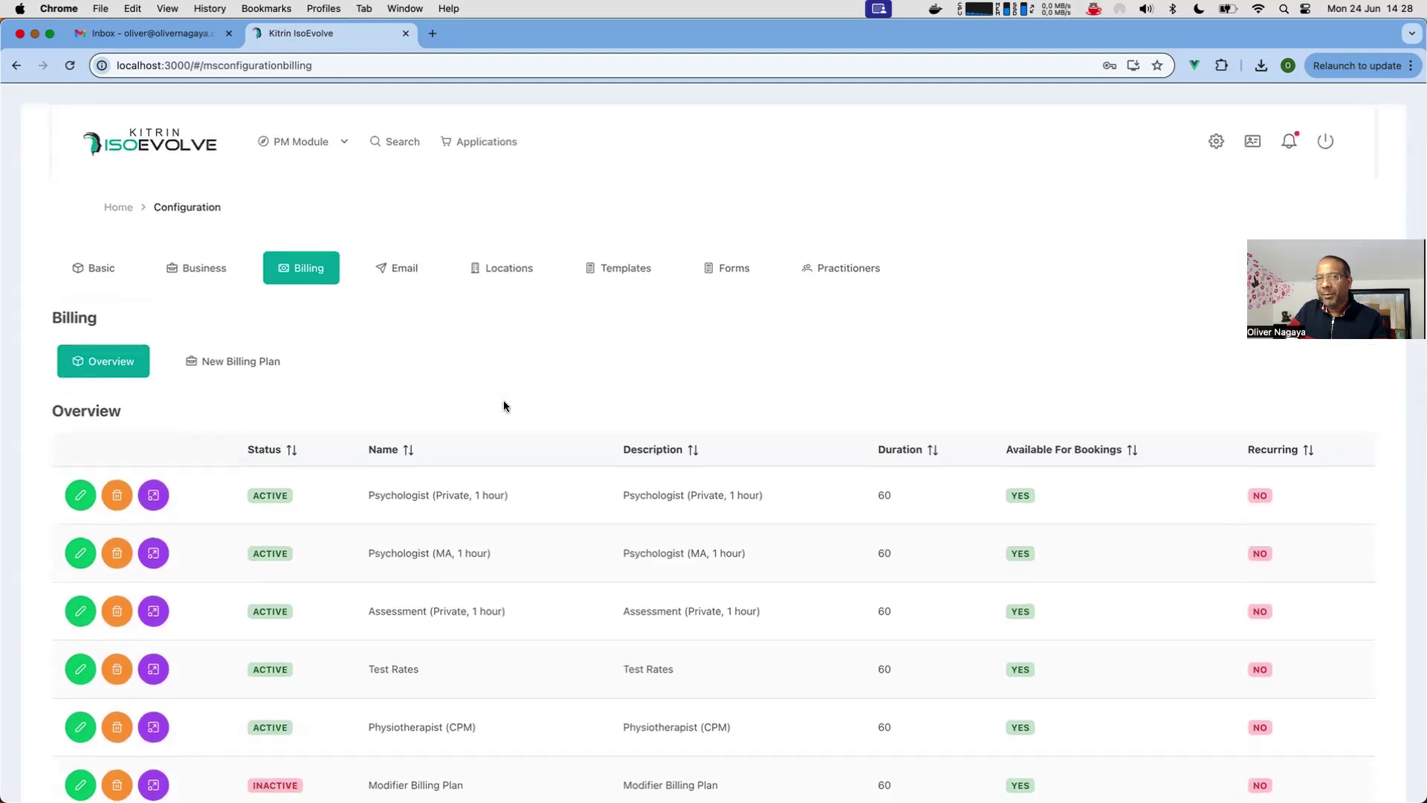
Step: Return to the PM Module overview and open the client list for adding or viewing clients
{"action": "left_click", "coordinate": [346, 154]}
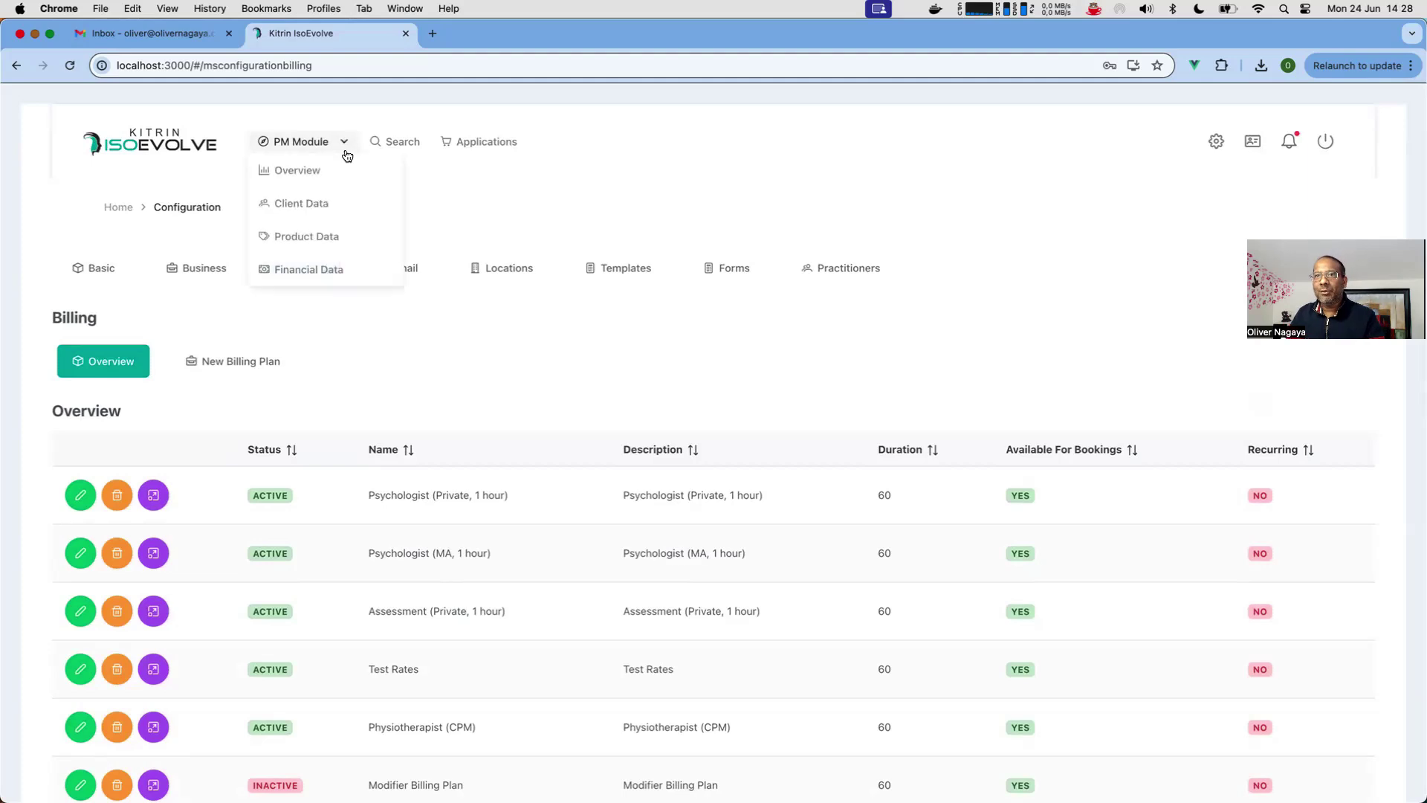
{"action": "left_click", "coordinate": [295, 175]}
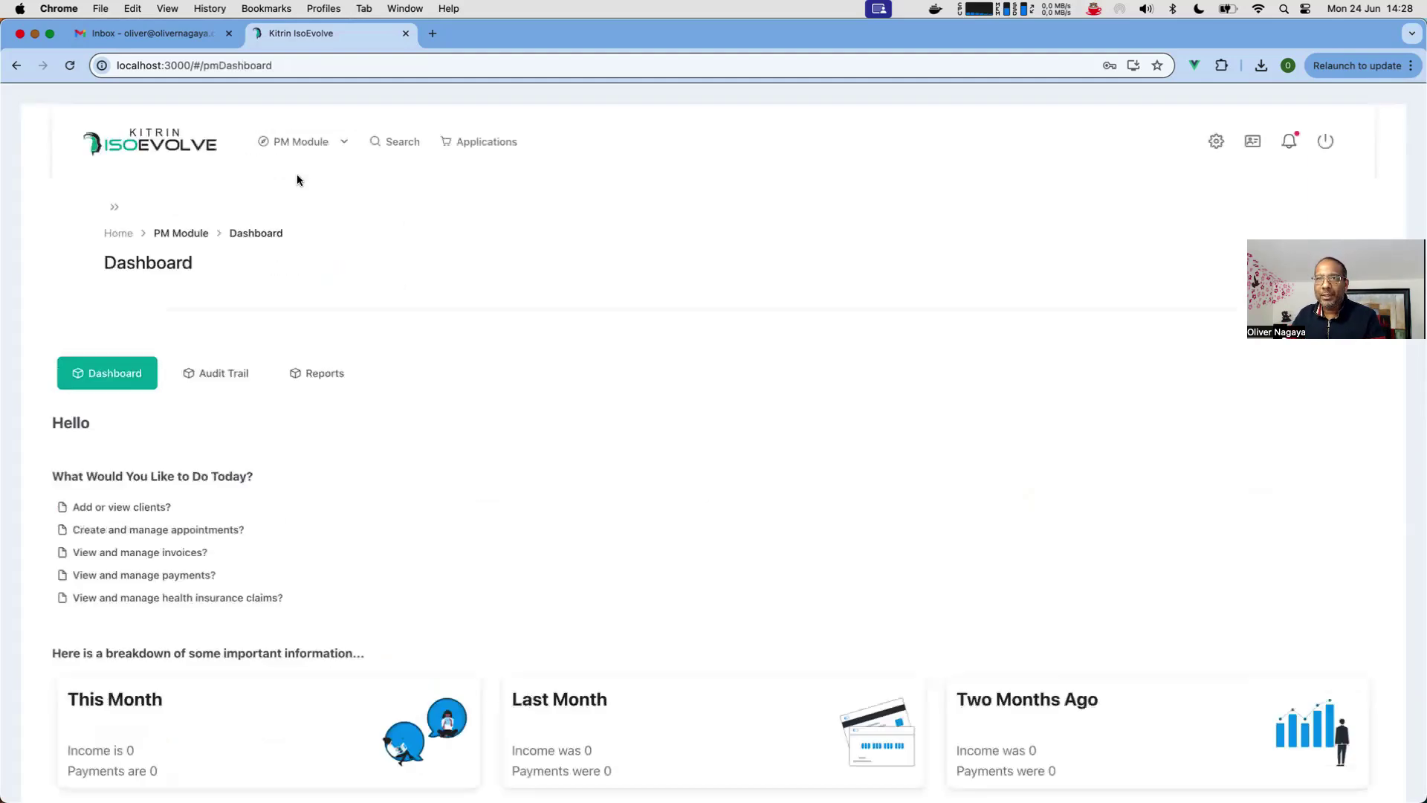
{"action": "left_click", "coordinate": [145, 508]}
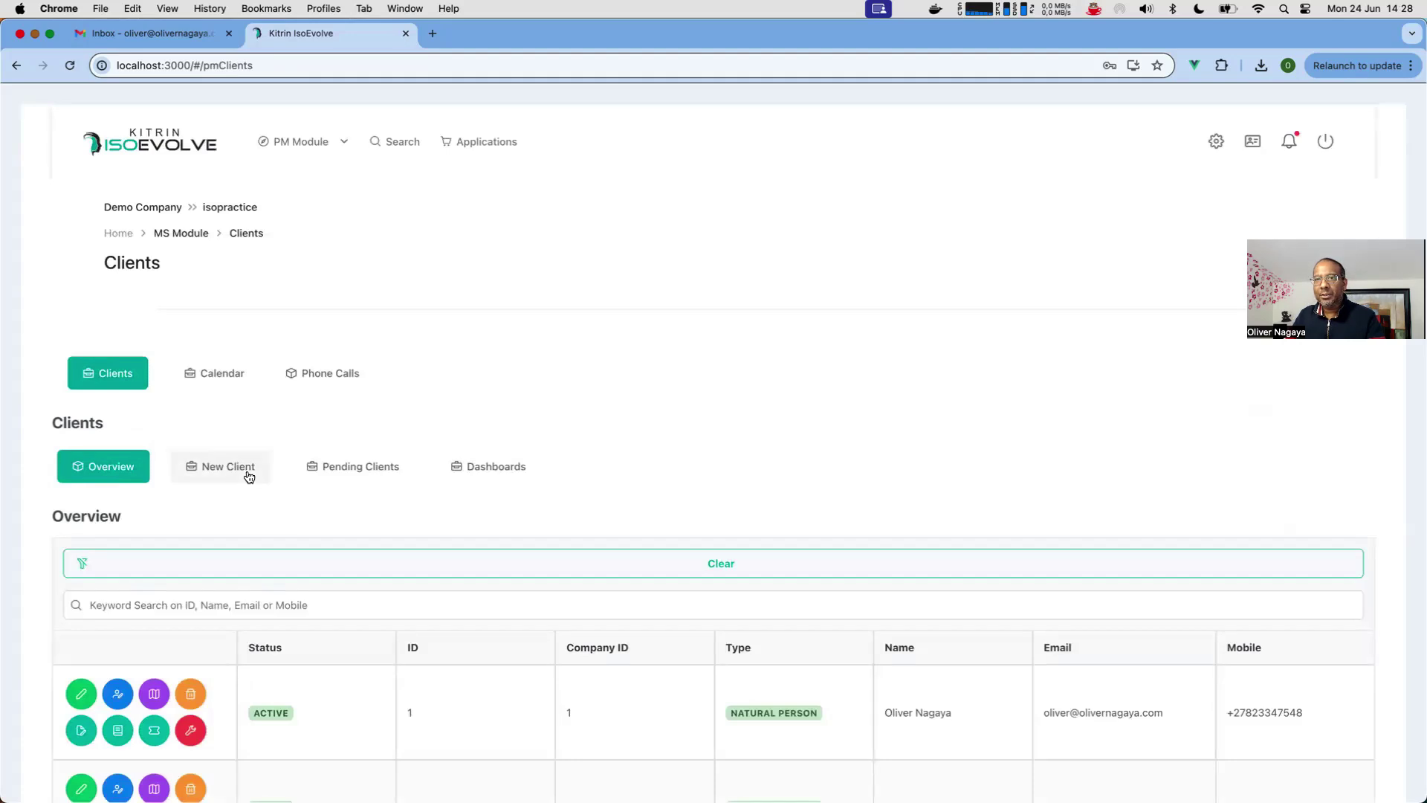
{"action": "scroll", "coordinate": [338, 628], "scroll_direction": "down", "scroll_amount": 3}
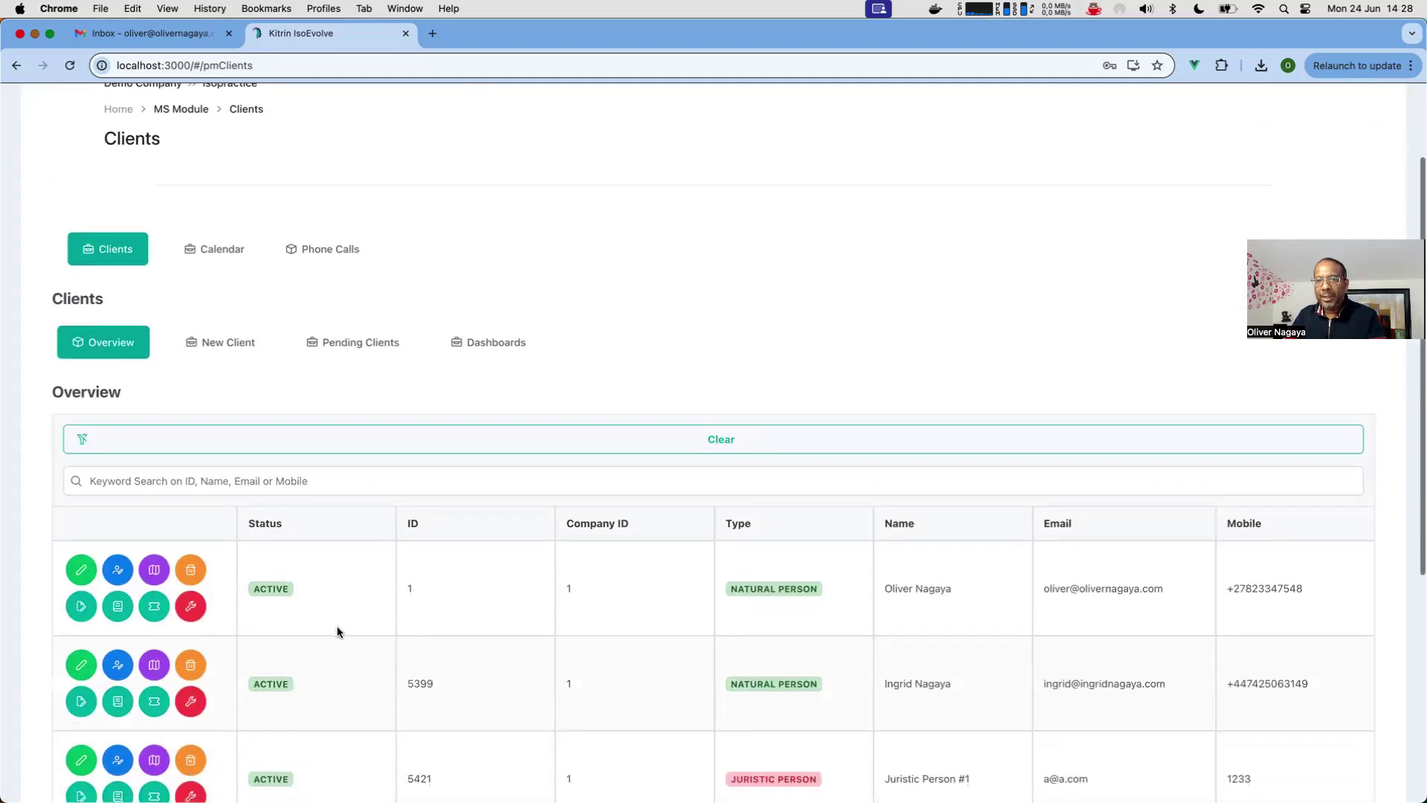
{"action": "scroll", "coordinate": [338, 628], "scroll_direction": "down", "scroll_amount": 1}
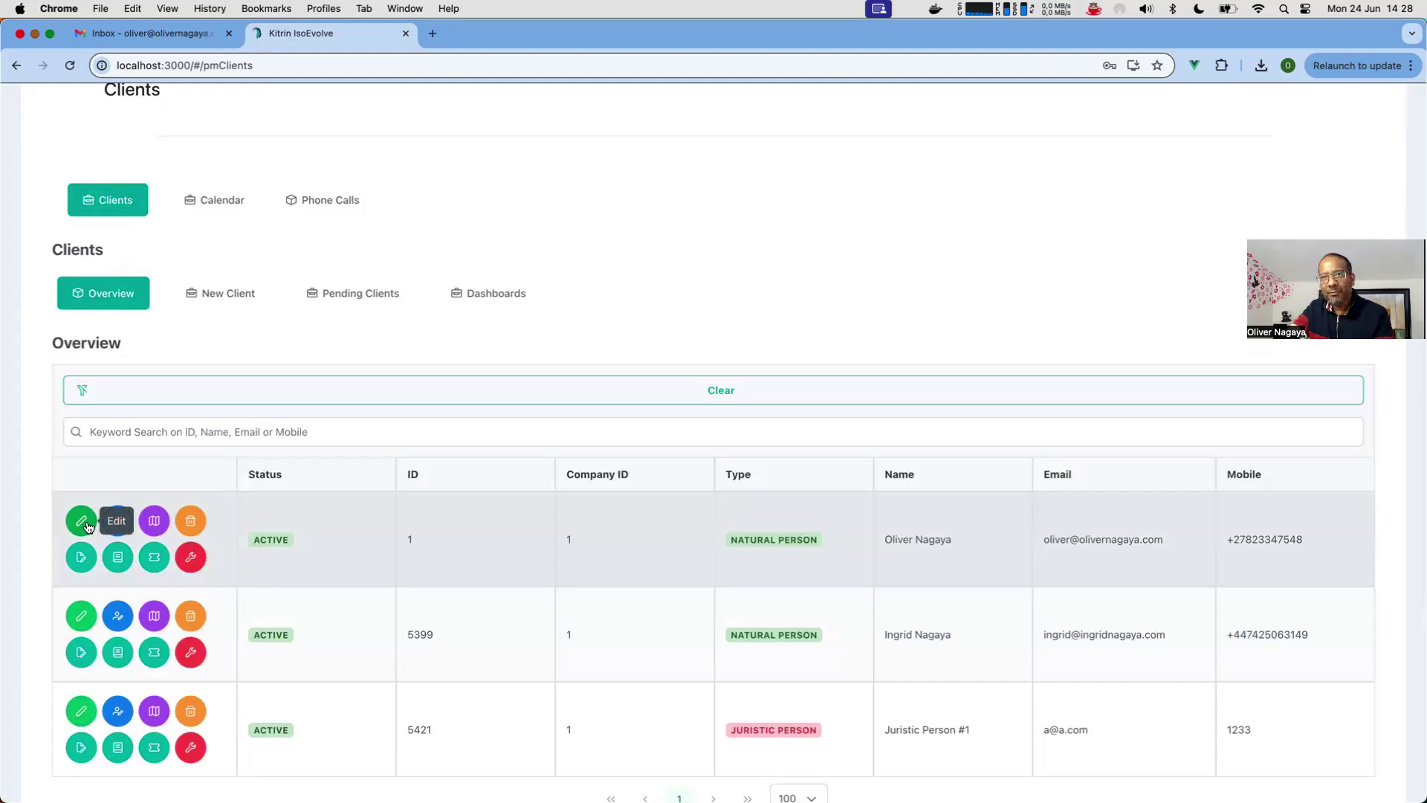
{"action": "scroll", "coordinate": [87, 527], "scroll_direction": "up", "scroll_amount": 1}
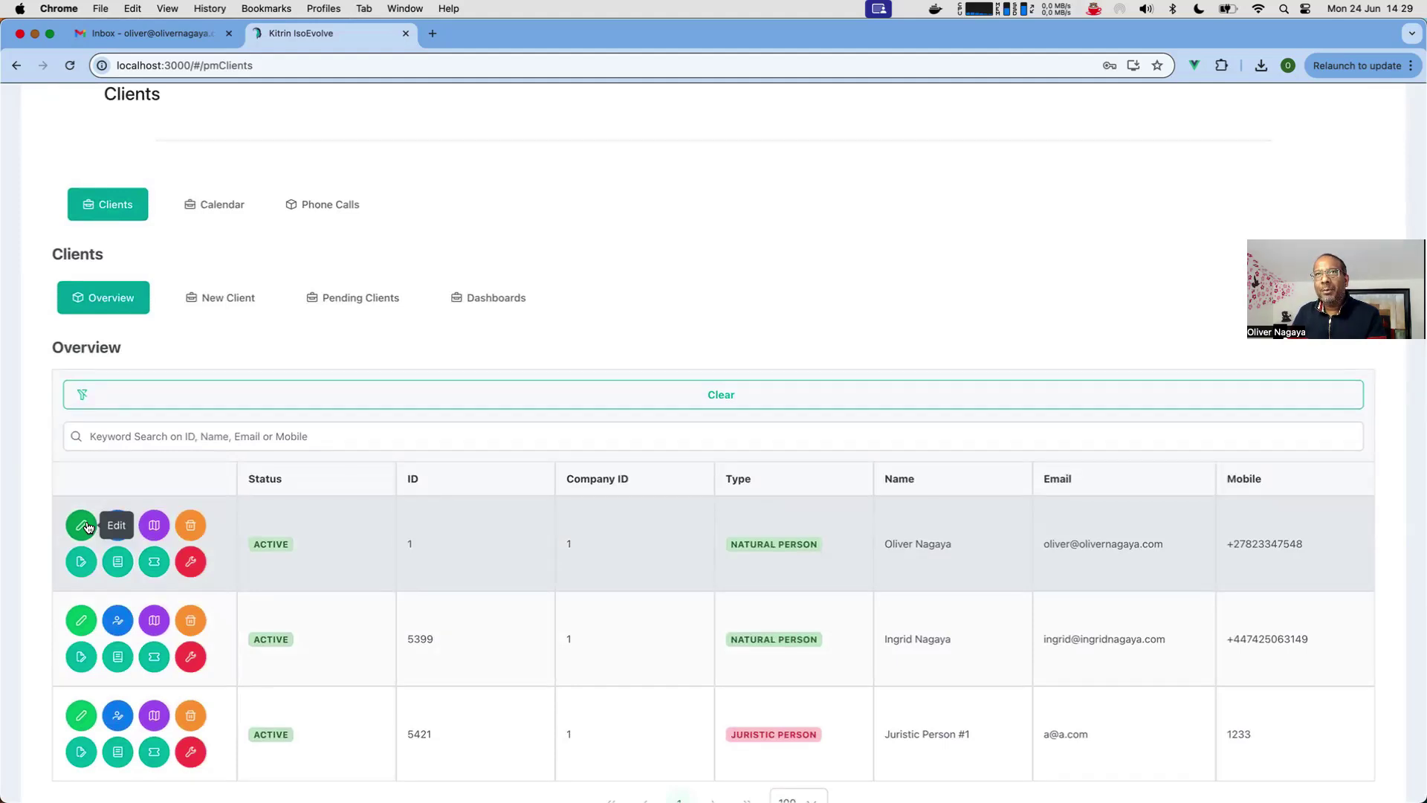
Step: Open the first client's basic information and review the personal, tax and address fields
{"action": "left_click", "coordinate": [82, 526]}
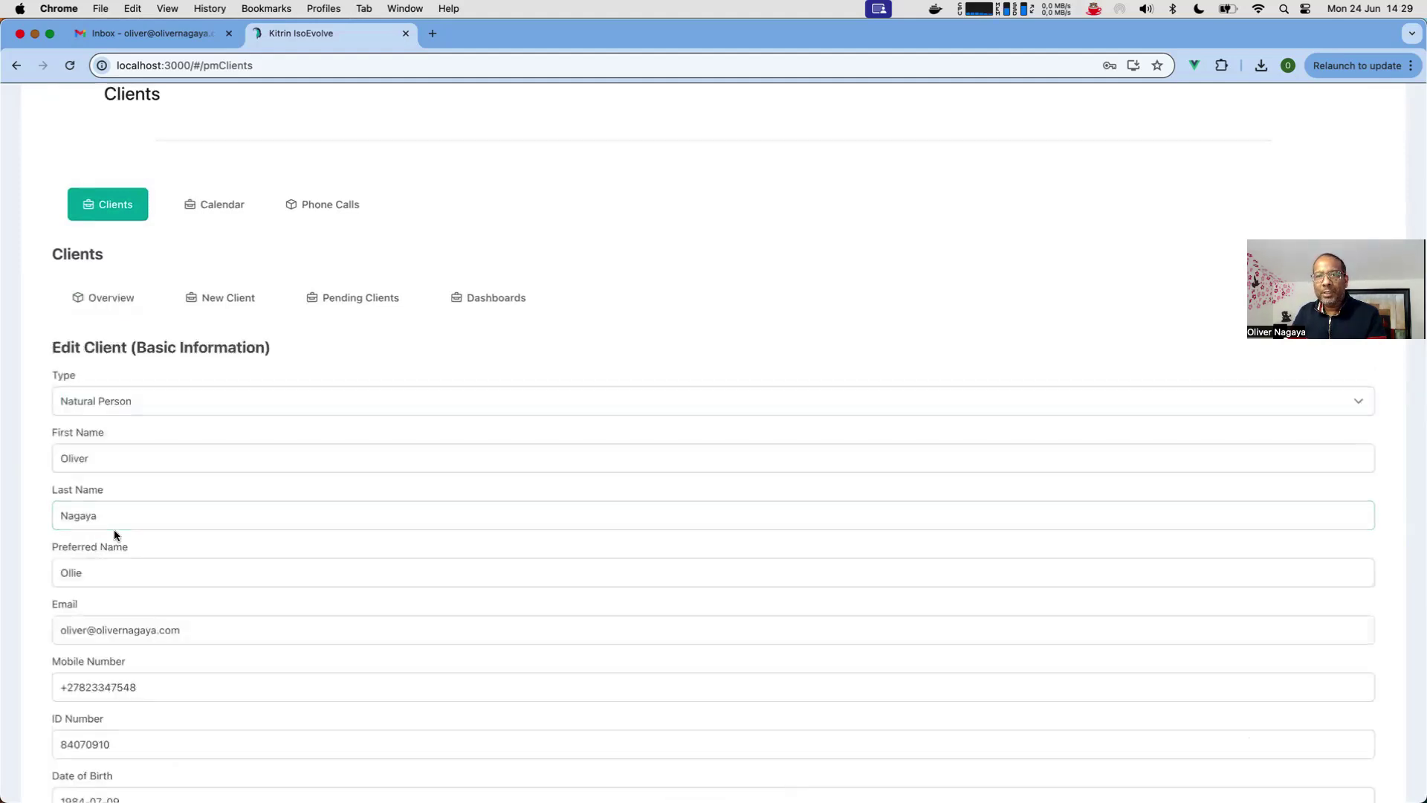
{"action": "left_click", "coordinate": [268, 506]}
{"action": "scroll", "coordinate": [267, 506], "scroll_direction": "down", "scroll_amount": 5}
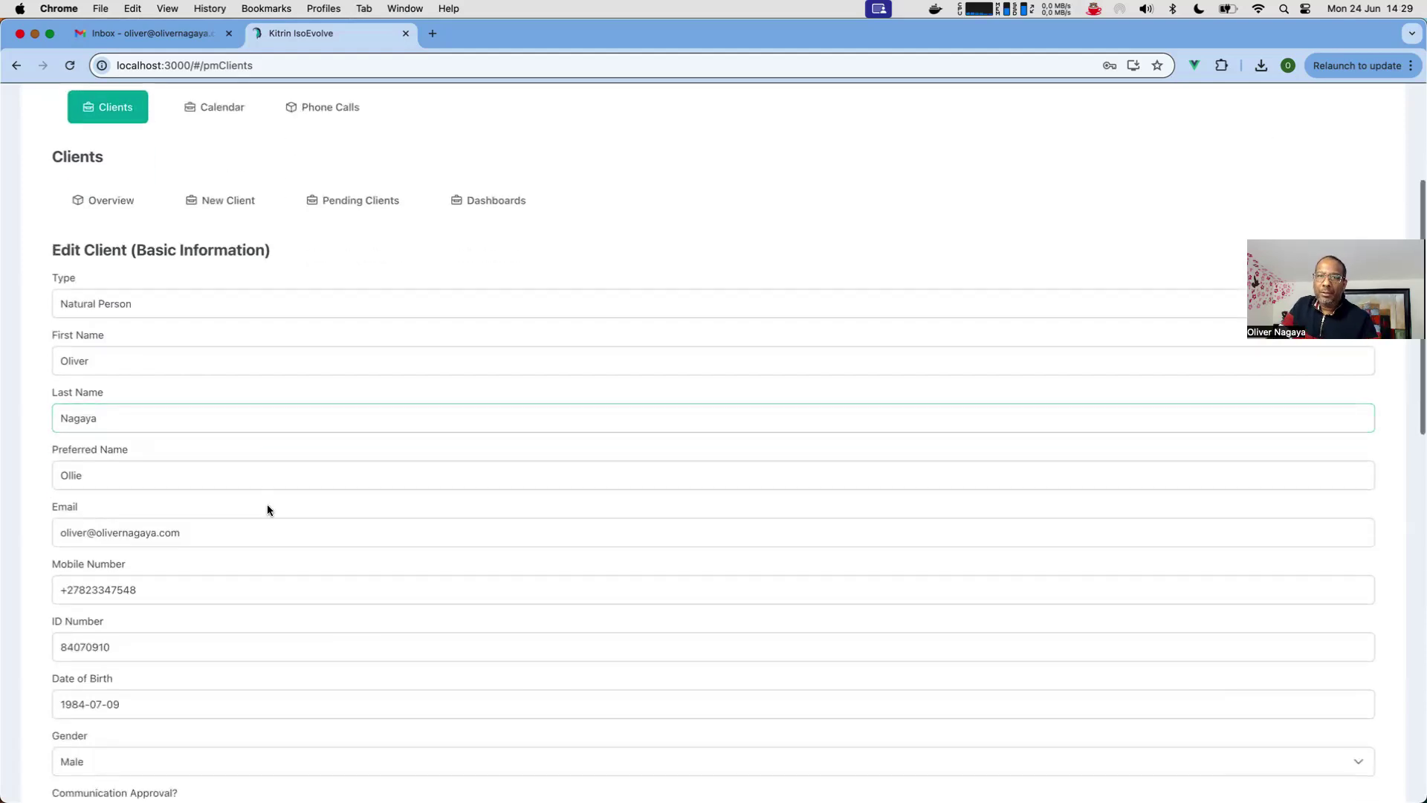
{"action": "scroll", "coordinate": [266, 504], "scroll_direction": "down", "scroll_amount": 12}
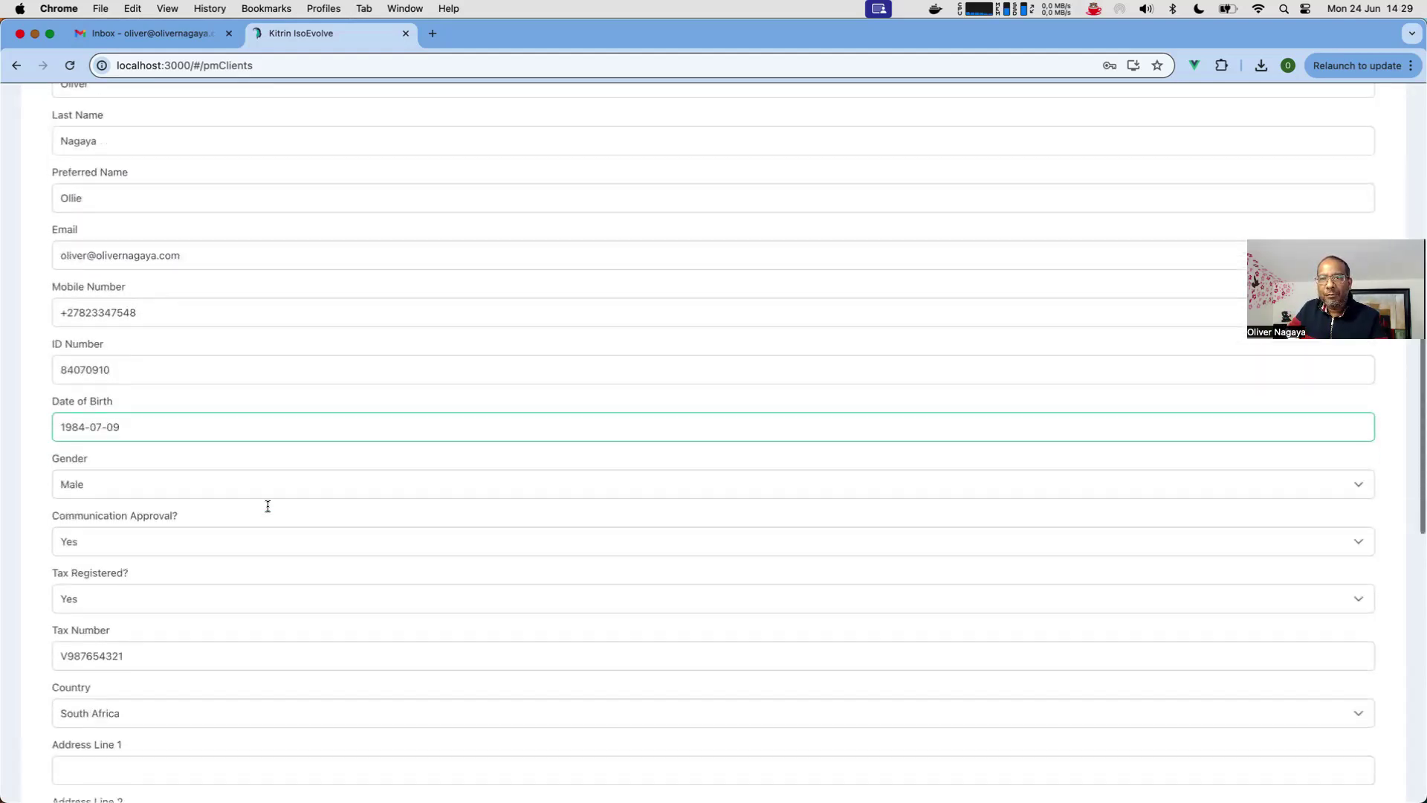
{"action": "left_click", "coordinate": [589, 443]}
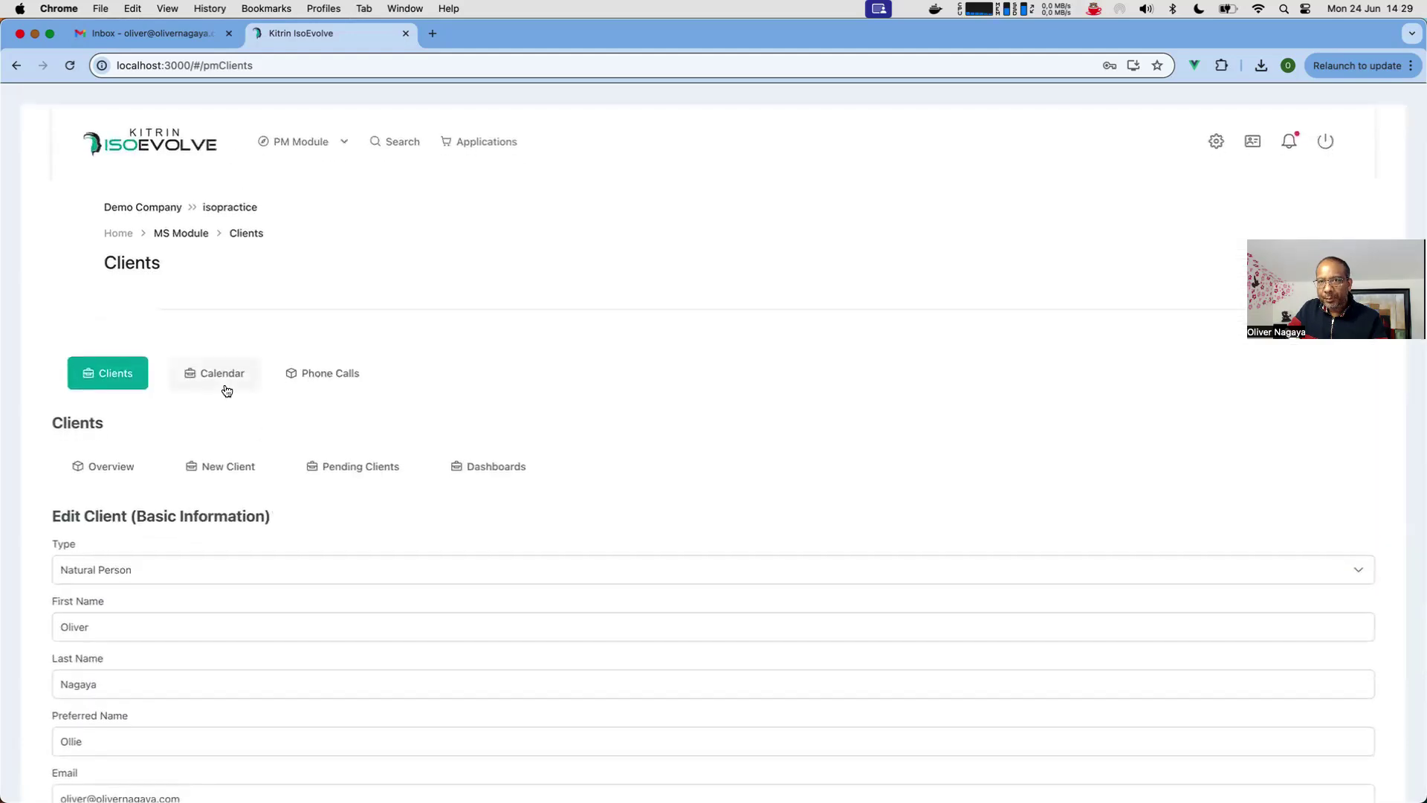
Step: Go back to the client overview and open the first client's extended information at the diagnostic codes
{"action": "left_click", "coordinate": [111, 466]}
{"action": "scroll", "coordinate": [218, 594], "scroll_direction": "down", "scroll_amount": 3}
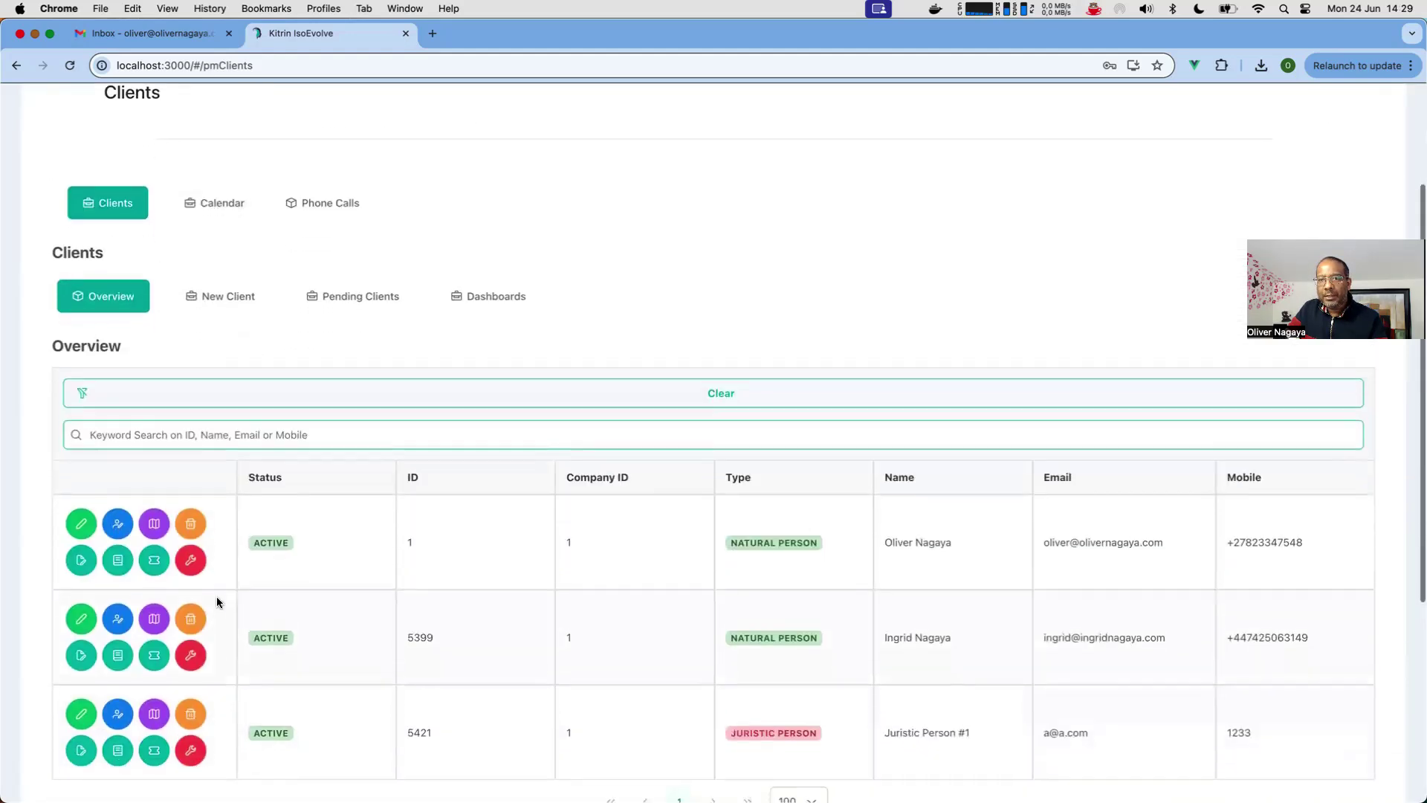
{"action": "left_click", "coordinate": [118, 526]}
{"action": "scroll", "coordinate": [266, 519], "scroll_direction": "down", "scroll_amount": 2}
{"action": "left_click", "coordinate": [268, 521]}
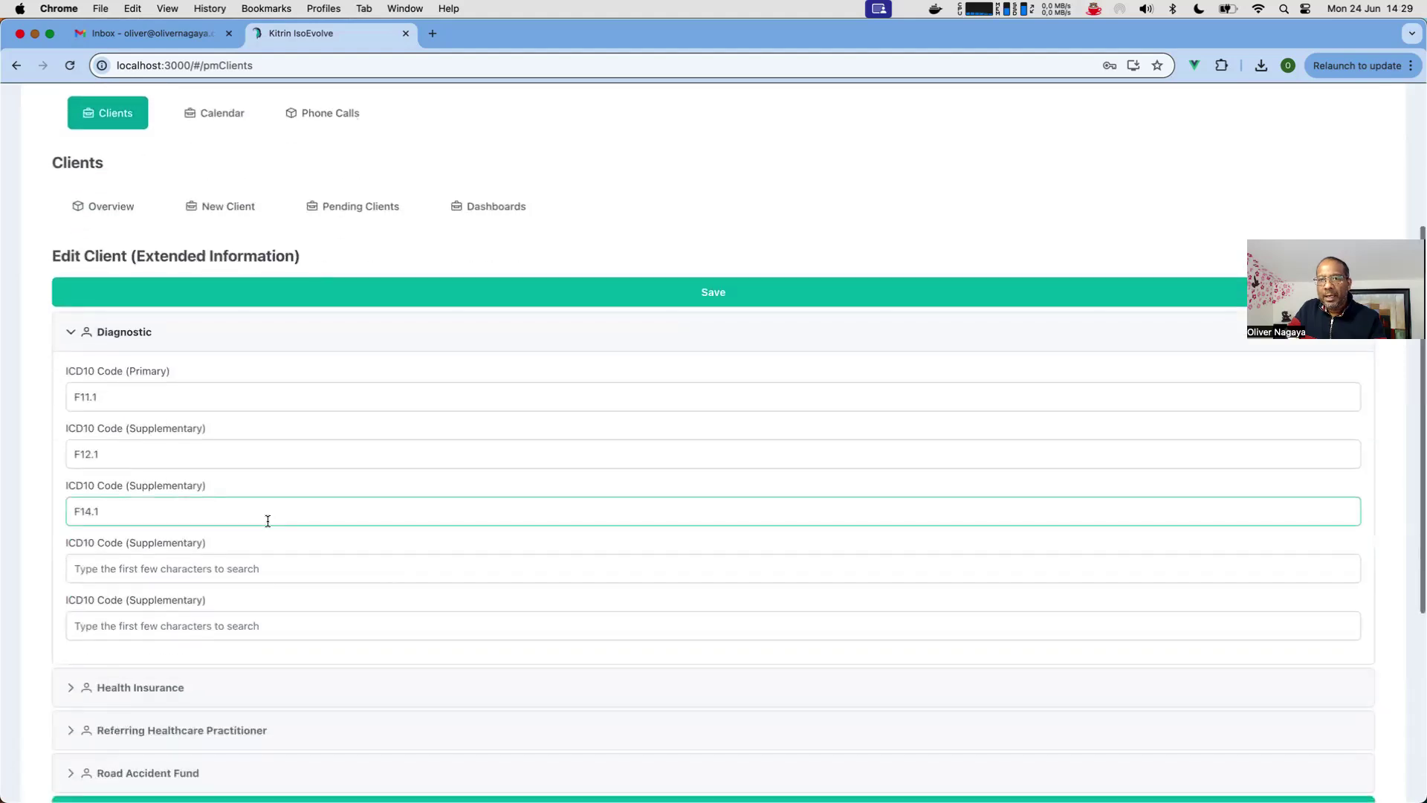
{"action": "scroll", "coordinate": [268, 521], "scroll_direction": "down", "scroll_amount": 3}
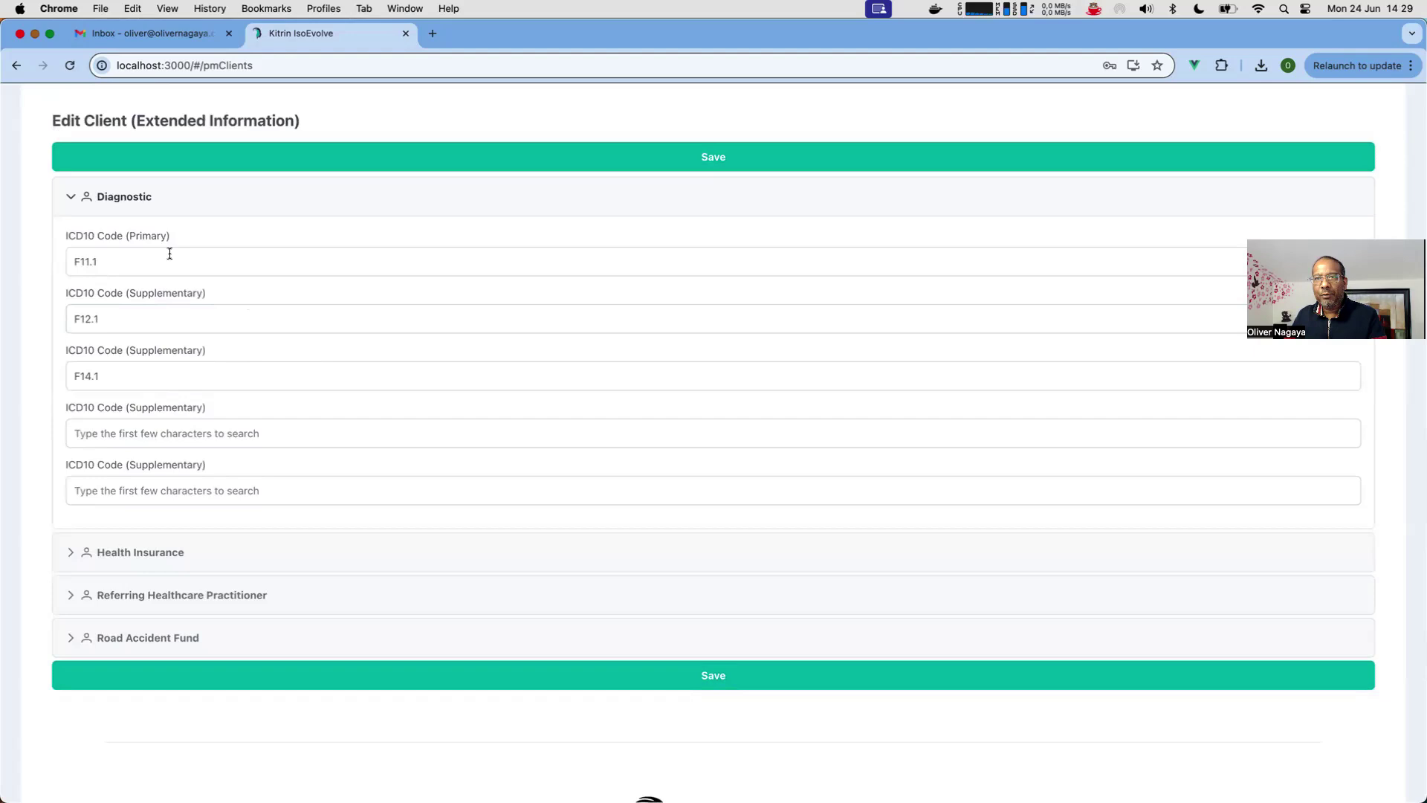
Step: Review the client's health insurance details, from the medical scheme and main member fields to the claim settings
{"action": "left_click", "coordinate": [144, 561]}
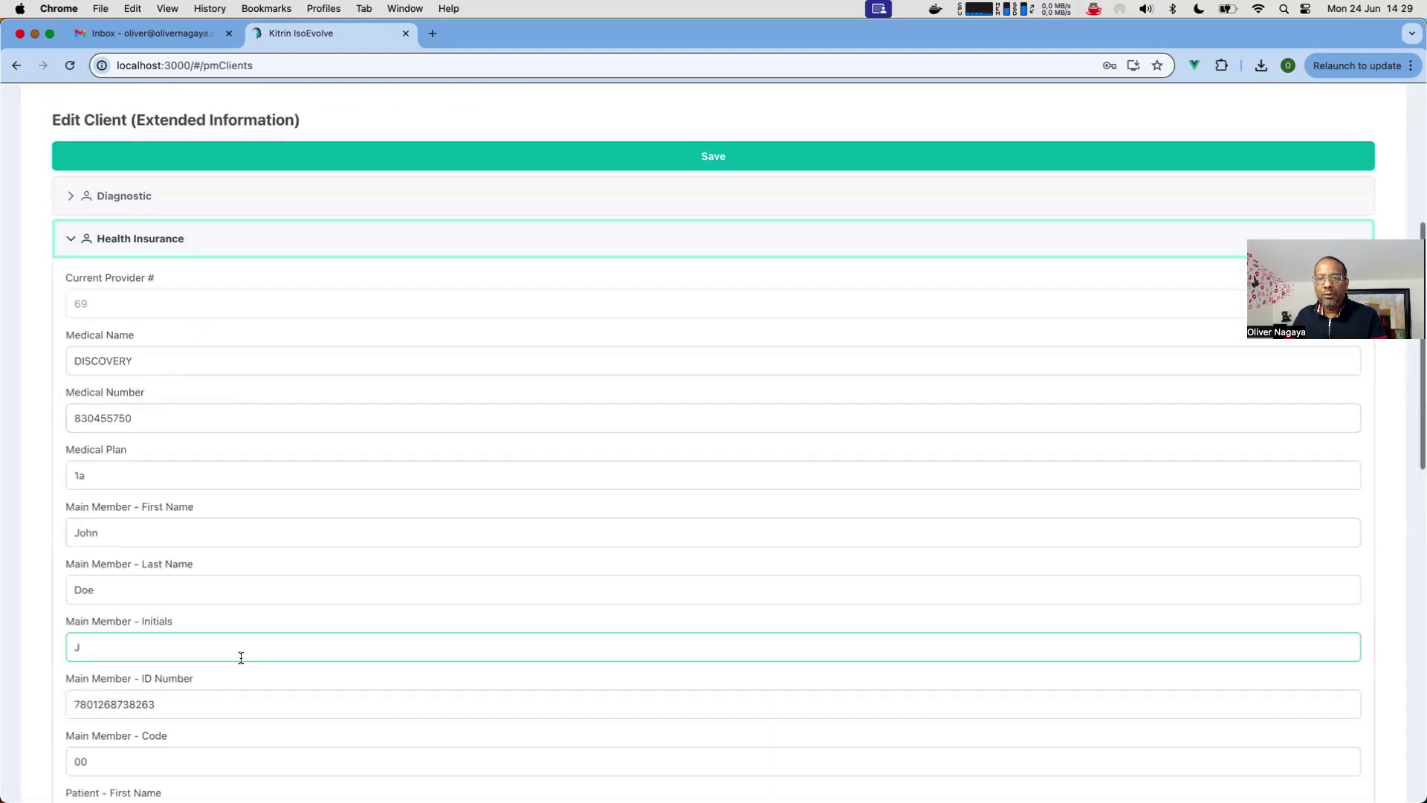
{"action": "scroll", "coordinate": [238, 656], "scroll_direction": "down", "scroll_amount": 8}
{"action": "scroll", "coordinate": [241, 657], "scroll_direction": "down", "scroll_amount": 5}
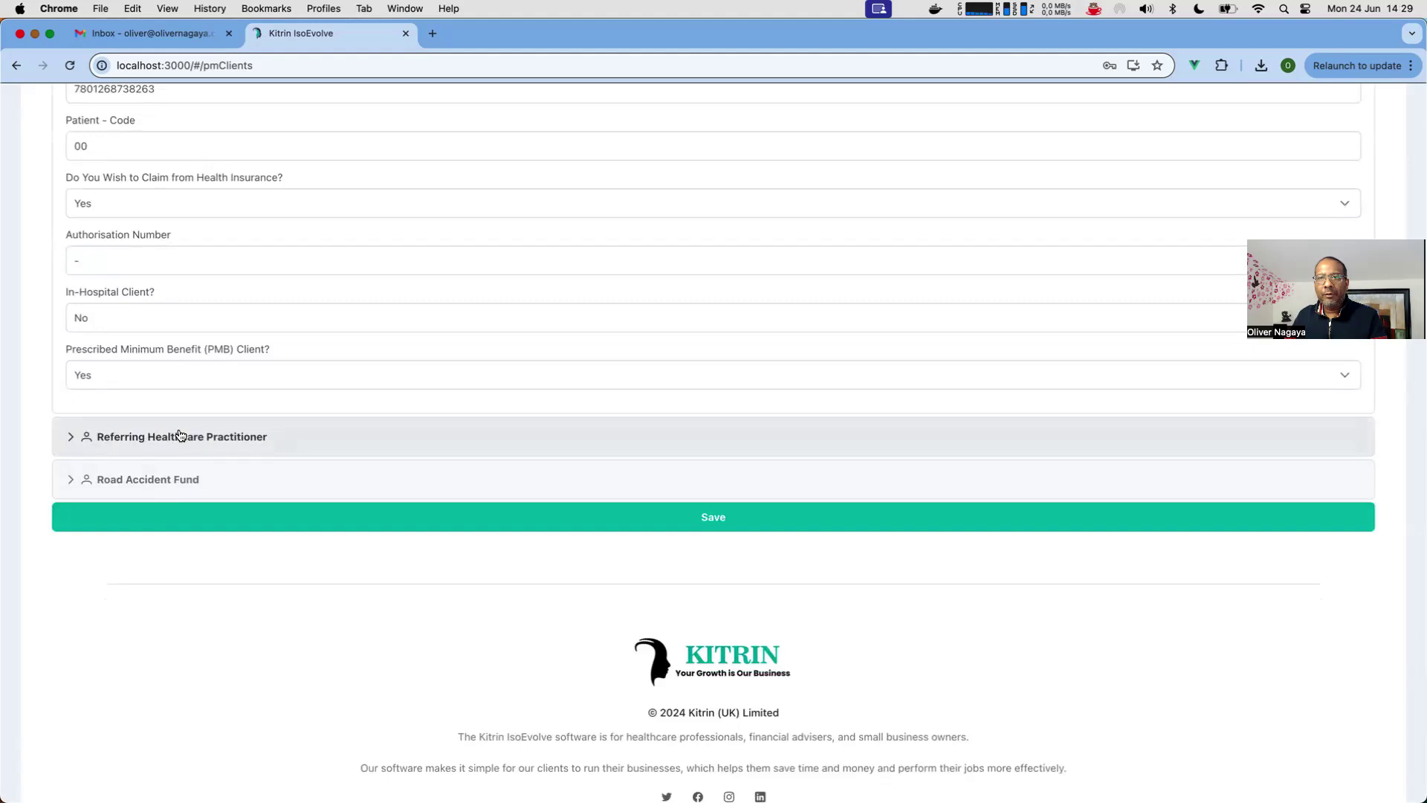
{"action": "scroll", "coordinate": [223, 498], "scroll_direction": "up", "scroll_amount": 3}
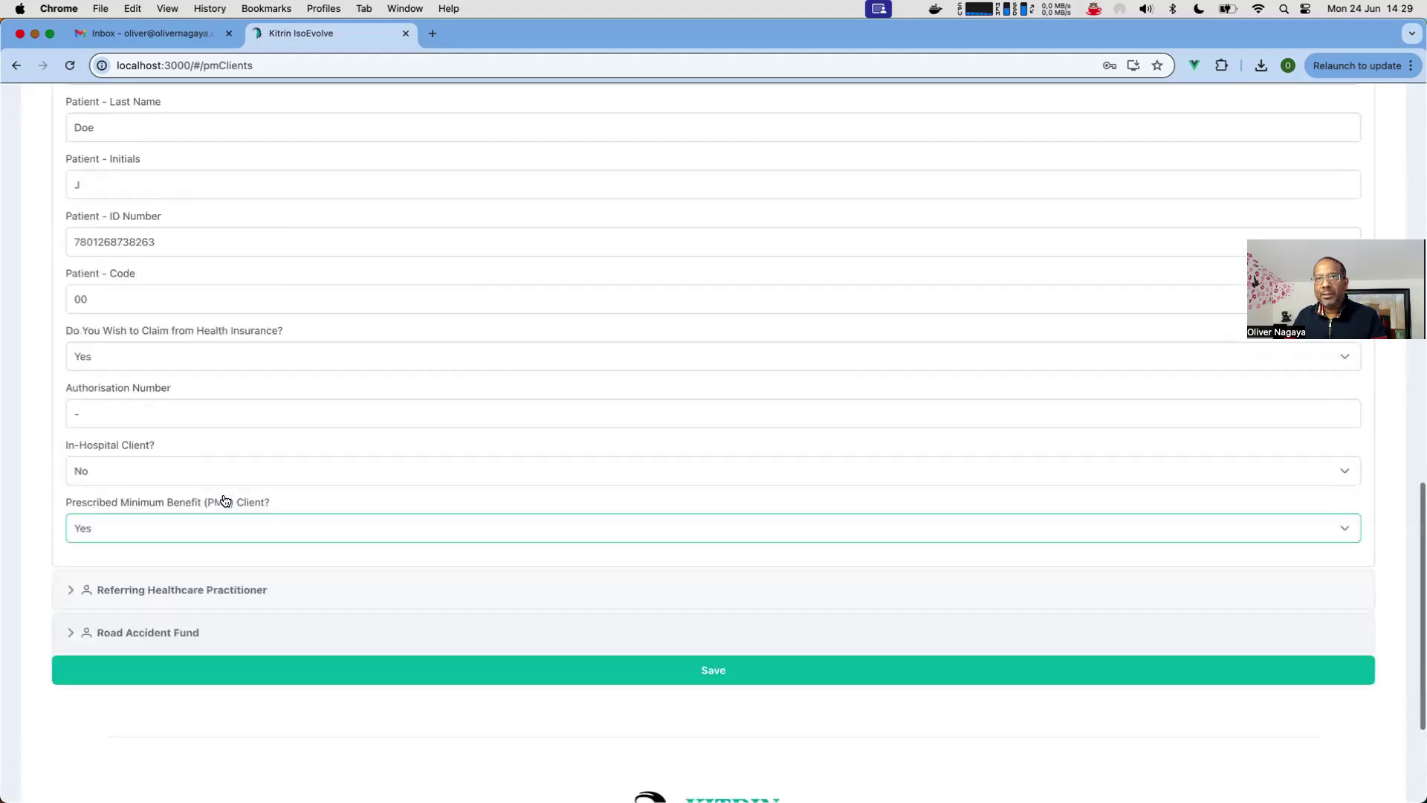
{"action": "scroll", "coordinate": [225, 501], "scroll_direction": "up", "scroll_amount": 9}
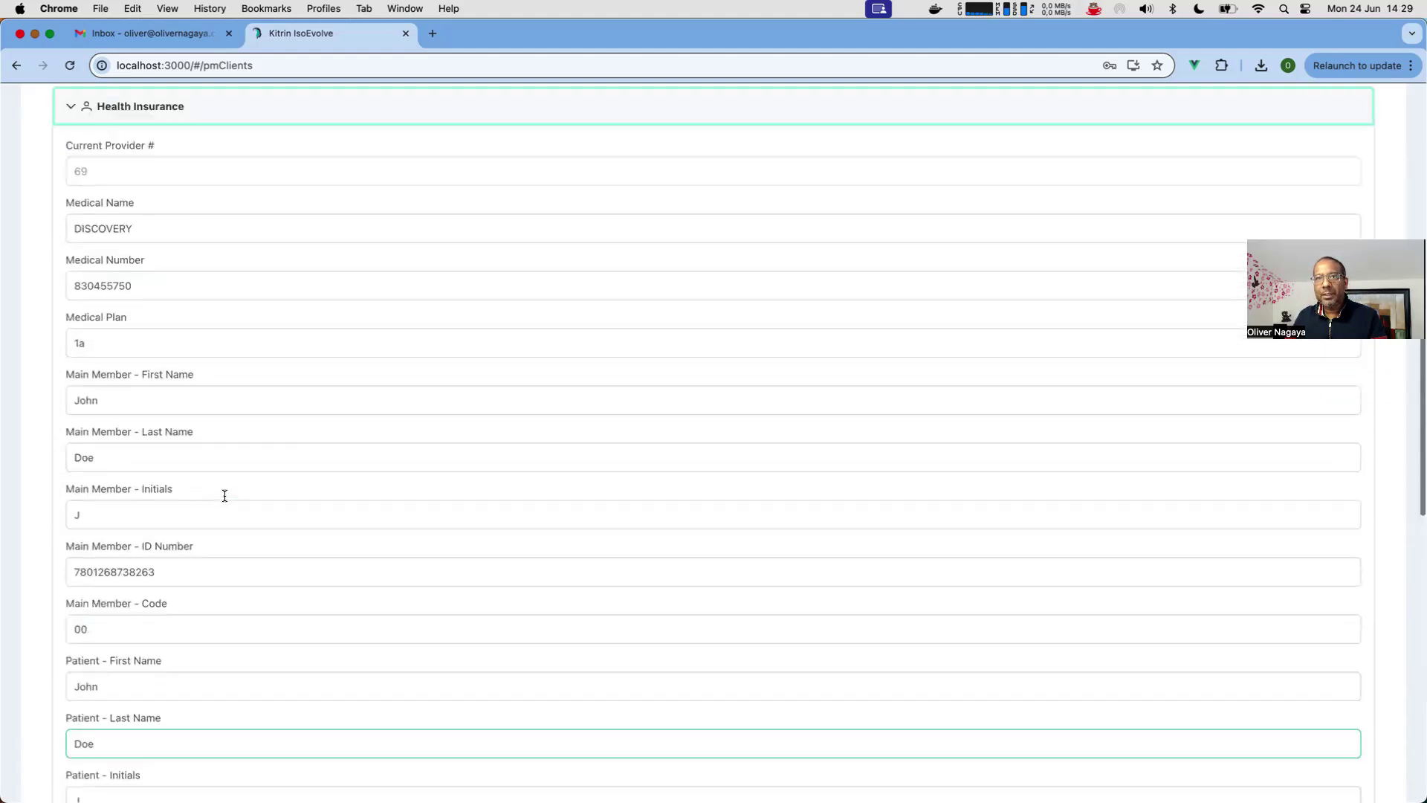
{"action": "scroll", "coordinate": [223, 445], "scroll_direction": "up", "scroll_amount": 3}
Step: Set the client's primary ICD10 code to F11.4, opioid withdrawal state with delirium, and save the extended information
{"action": "left_click", "coordinate": [208, 291]}
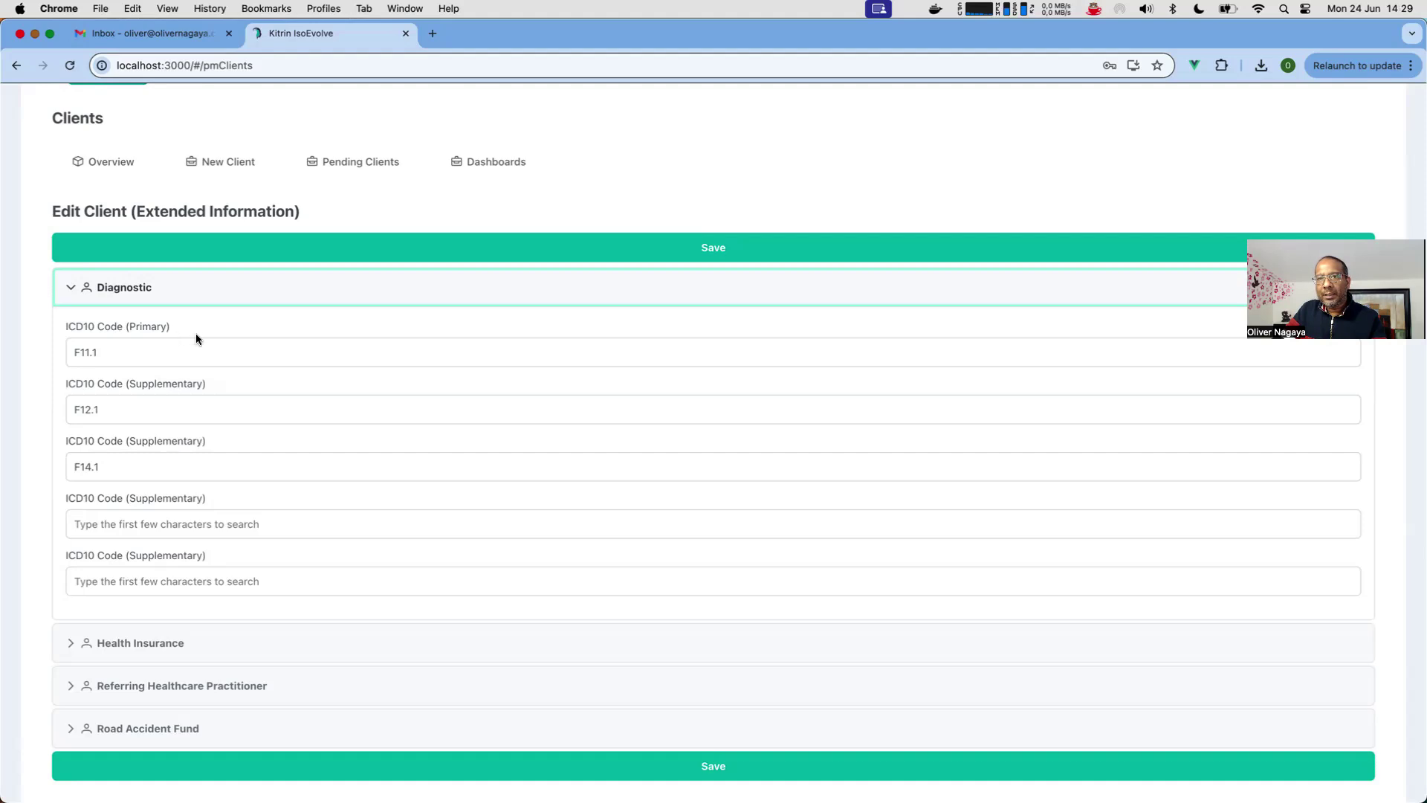
{"action": "double_click", "coordinate": [159, 351]}
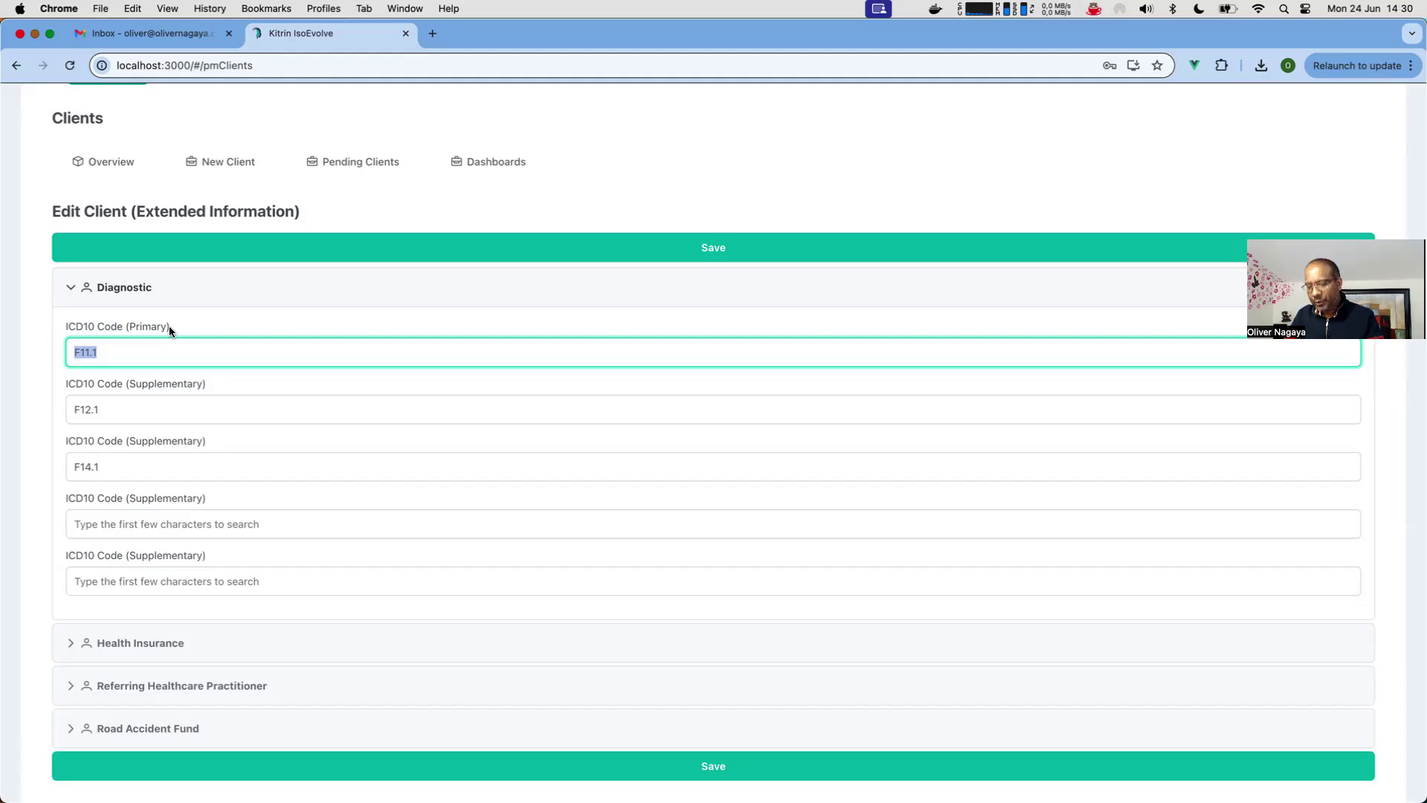
{"action": "type", "text": "F11"}
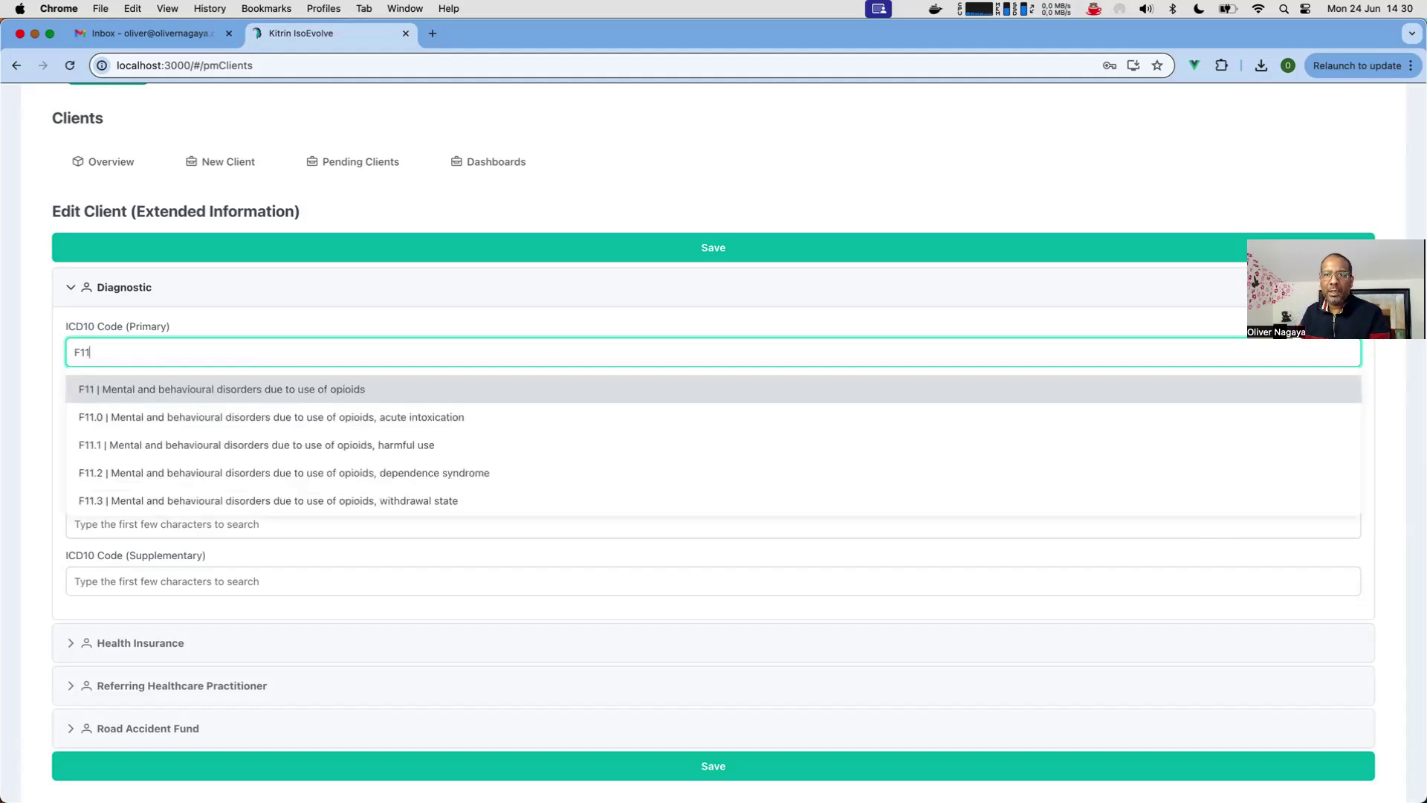
{"action": "type", "text": "."}
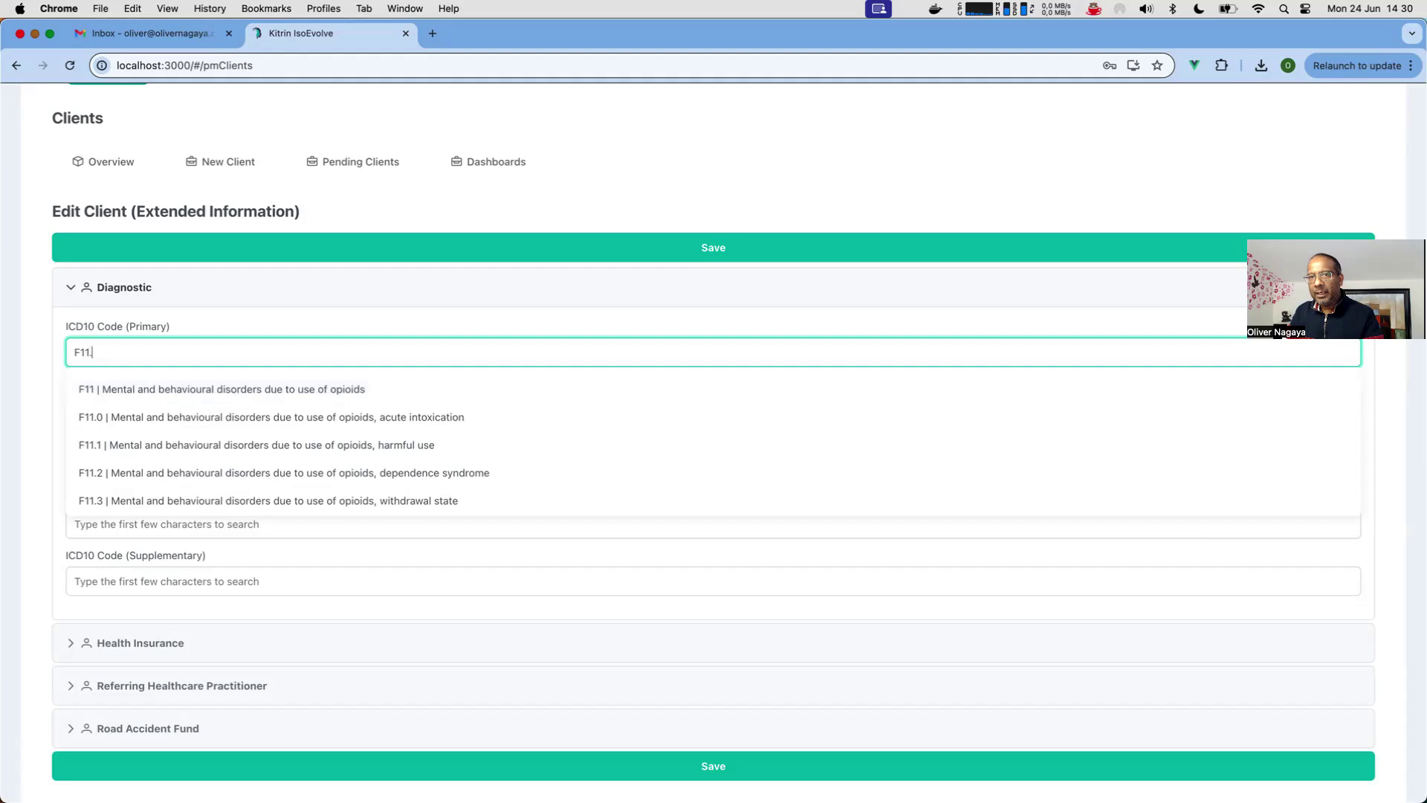
{"action": "key", "text": "Down"}
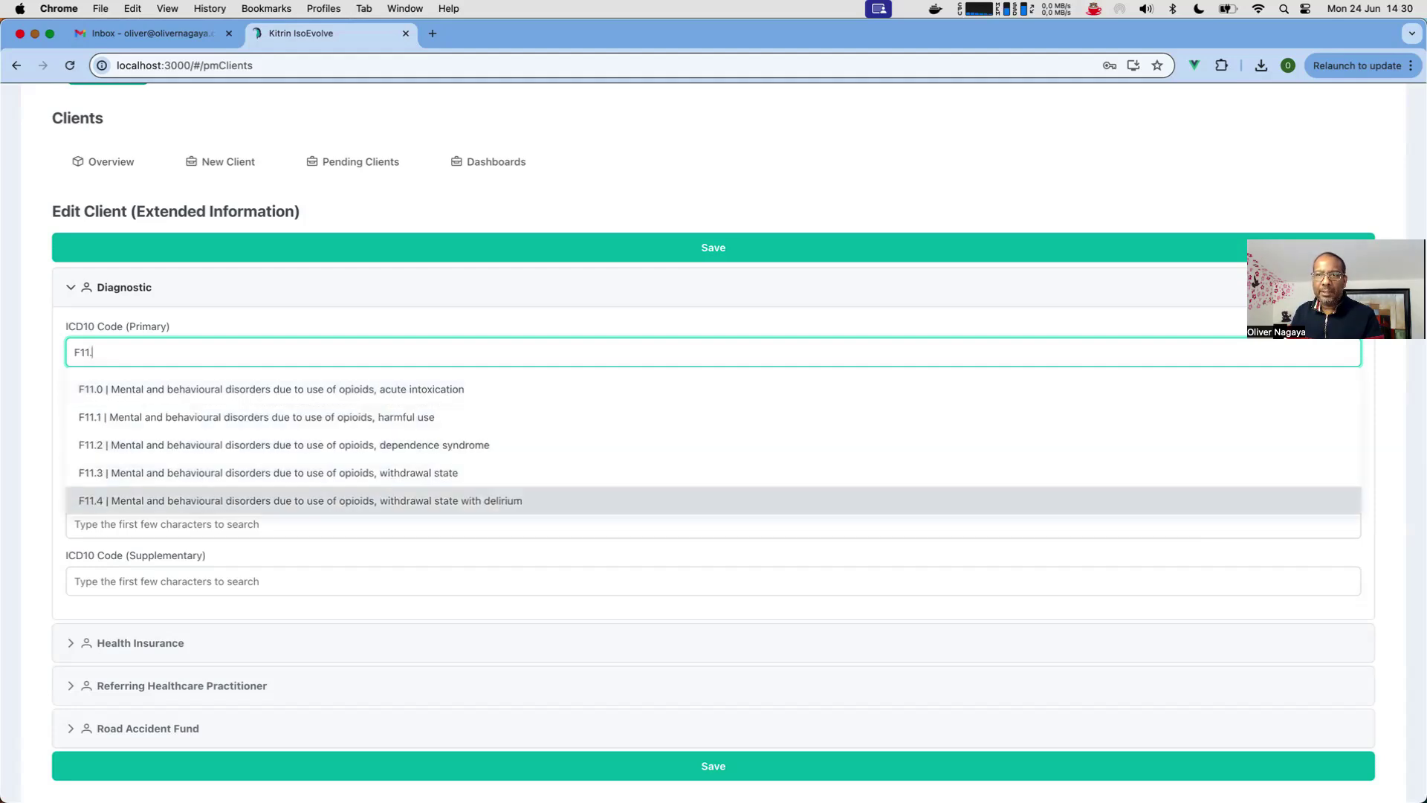
{"action": "key", "text": "Return"}
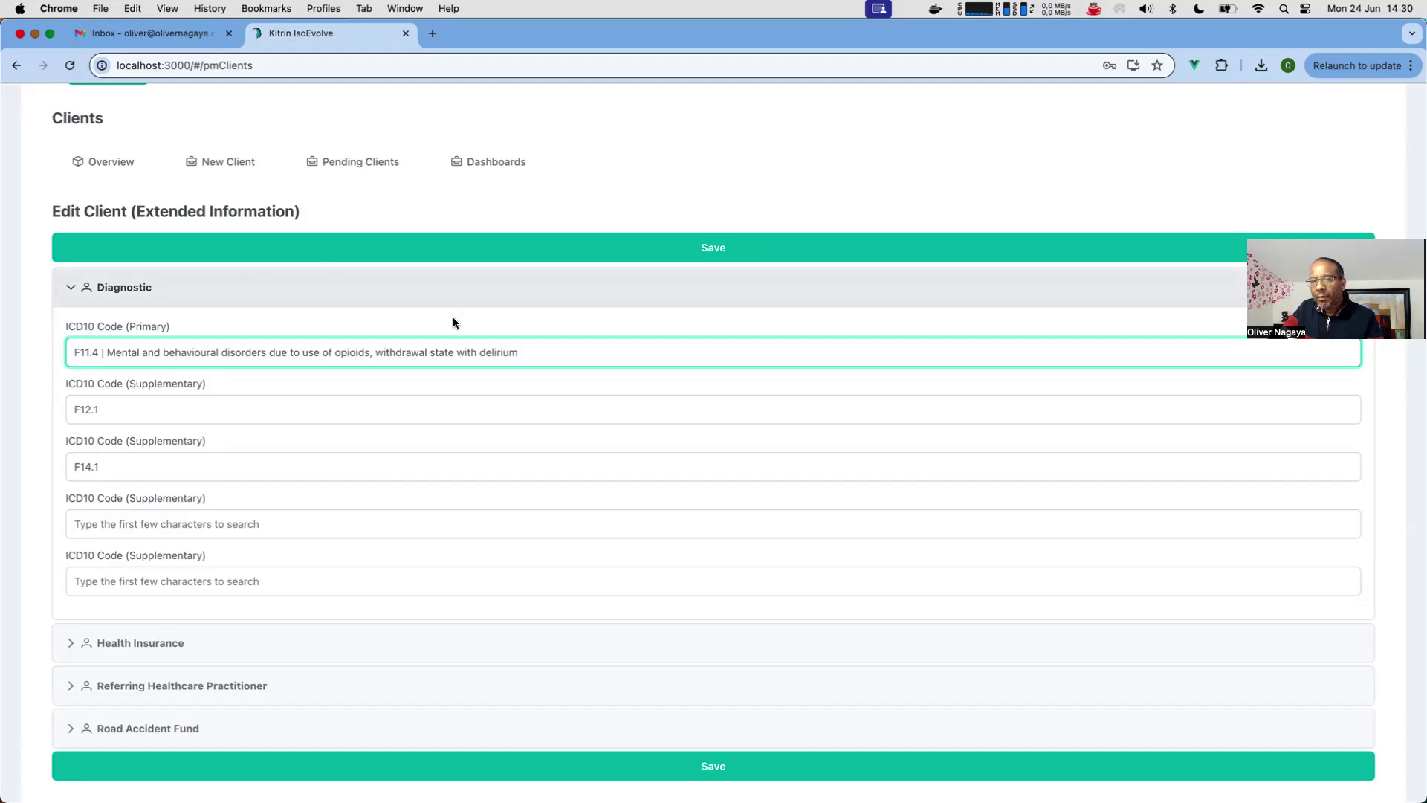
{"action": "scroll", "coordinate": [465, 337], "scroll_direction": "down", "scroll_amount": 3}
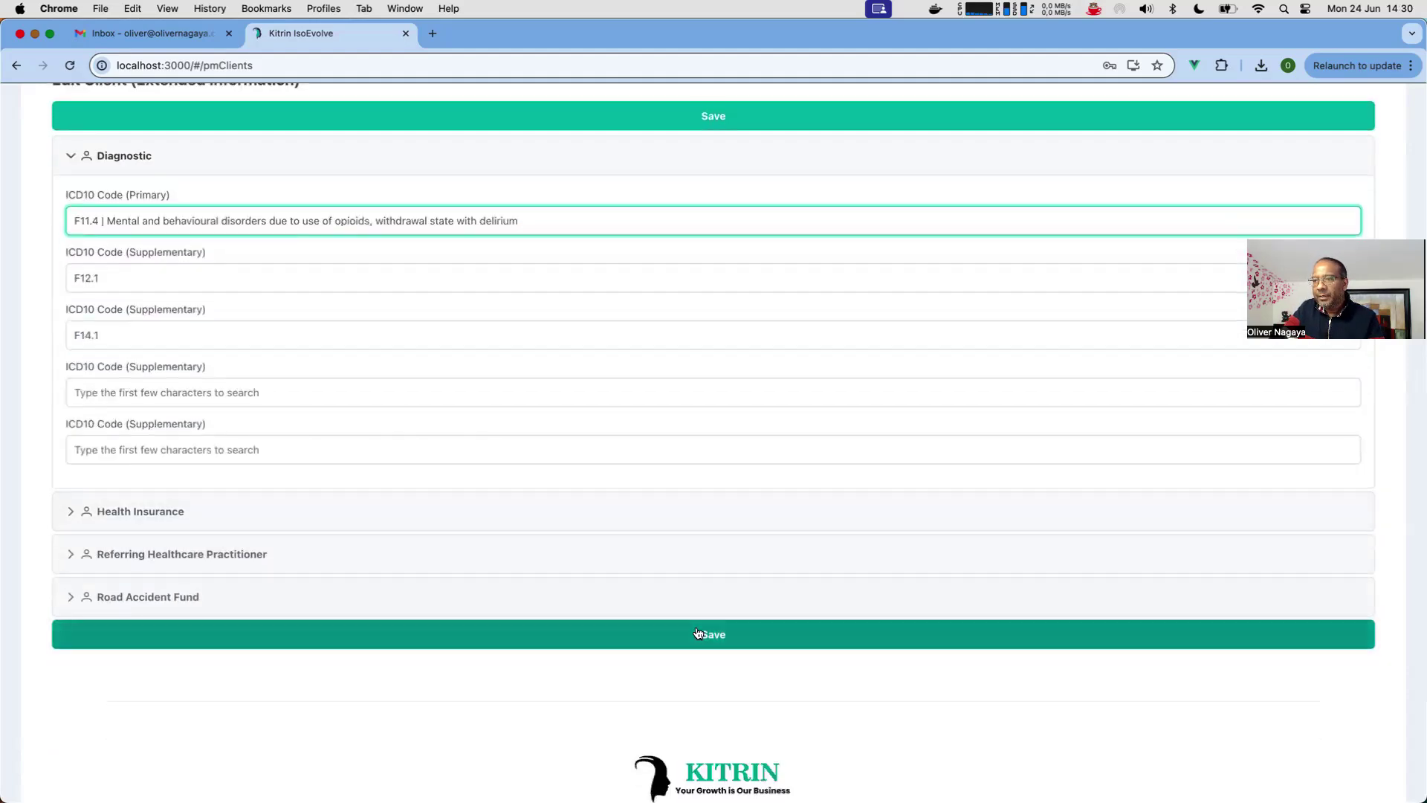
{"action": "left_click", "coordinate": [698, 636]}
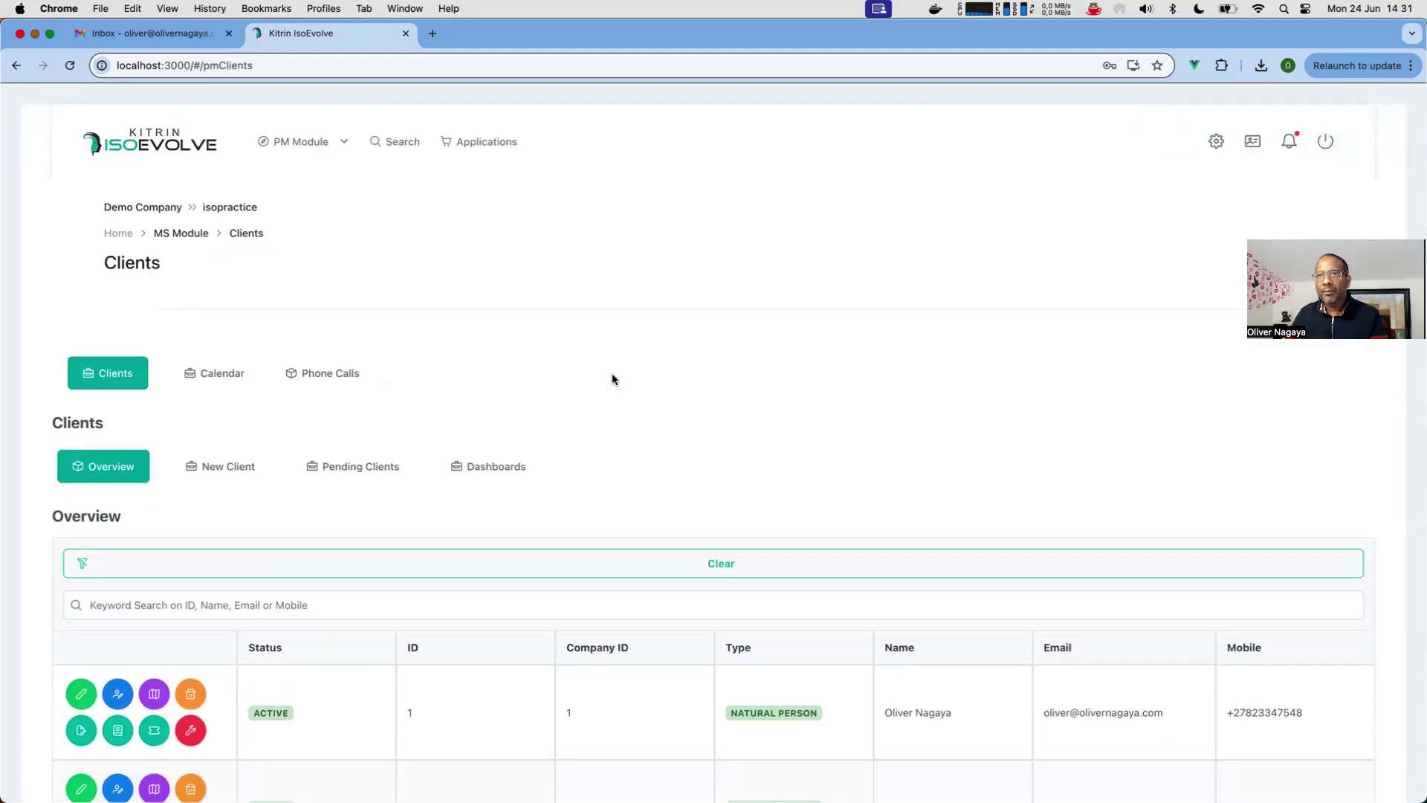
Step: Go to the PM Module's client data and open the appointments calendar overview for June 2024
{"action": "left_click", "coordinate": [321, 146]}
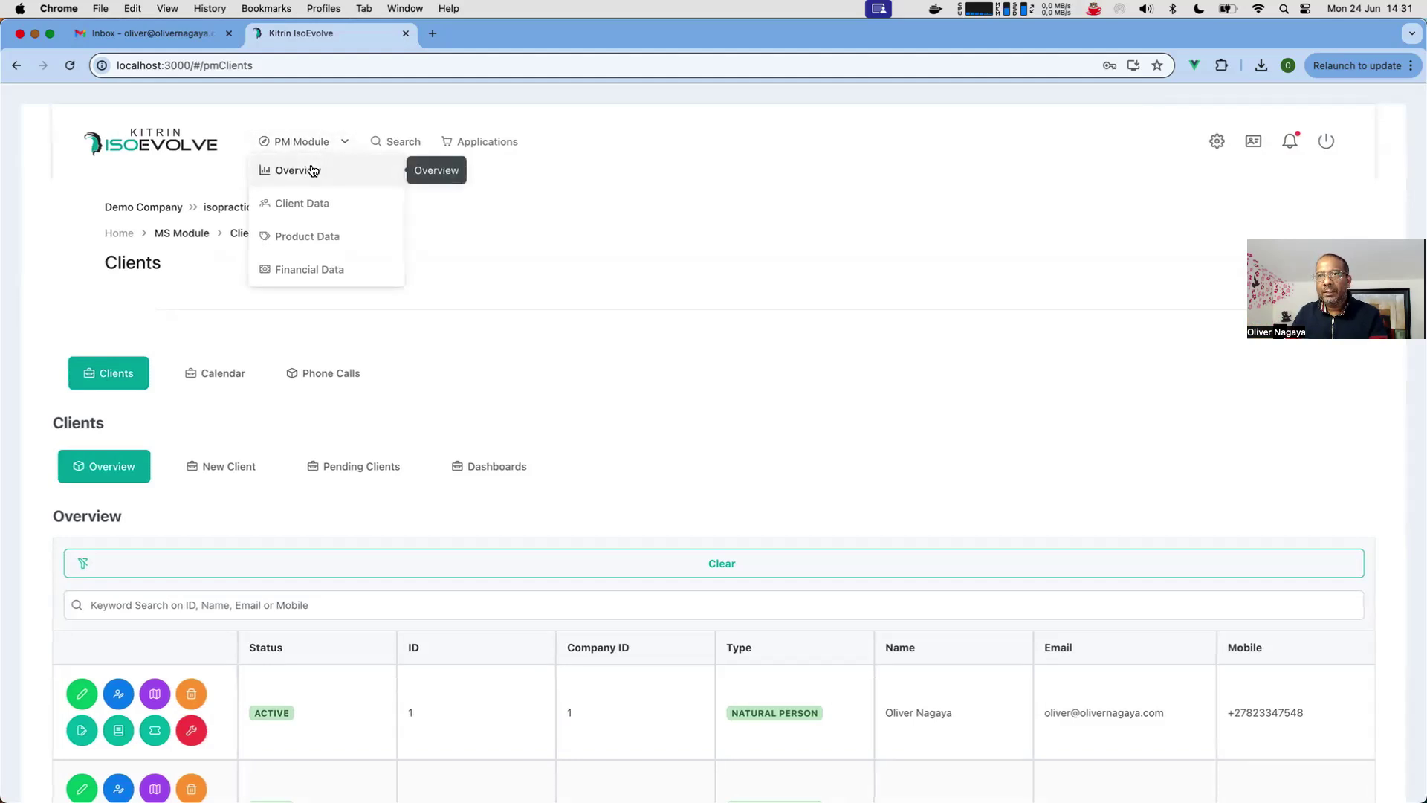
{"action": "left_click", "coordinate": [323, 207]}
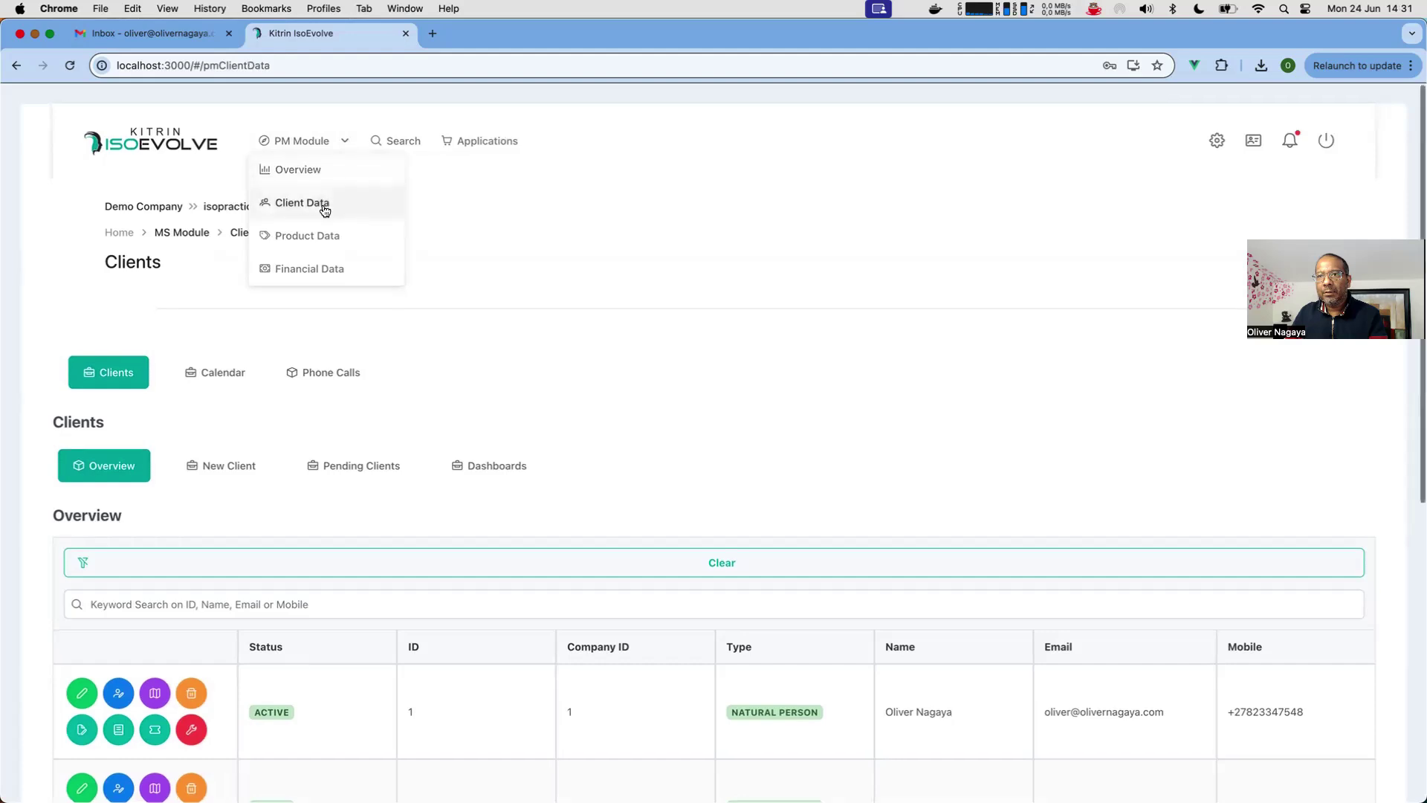
{"action": "left_click", "coordinate": [232, 373]}
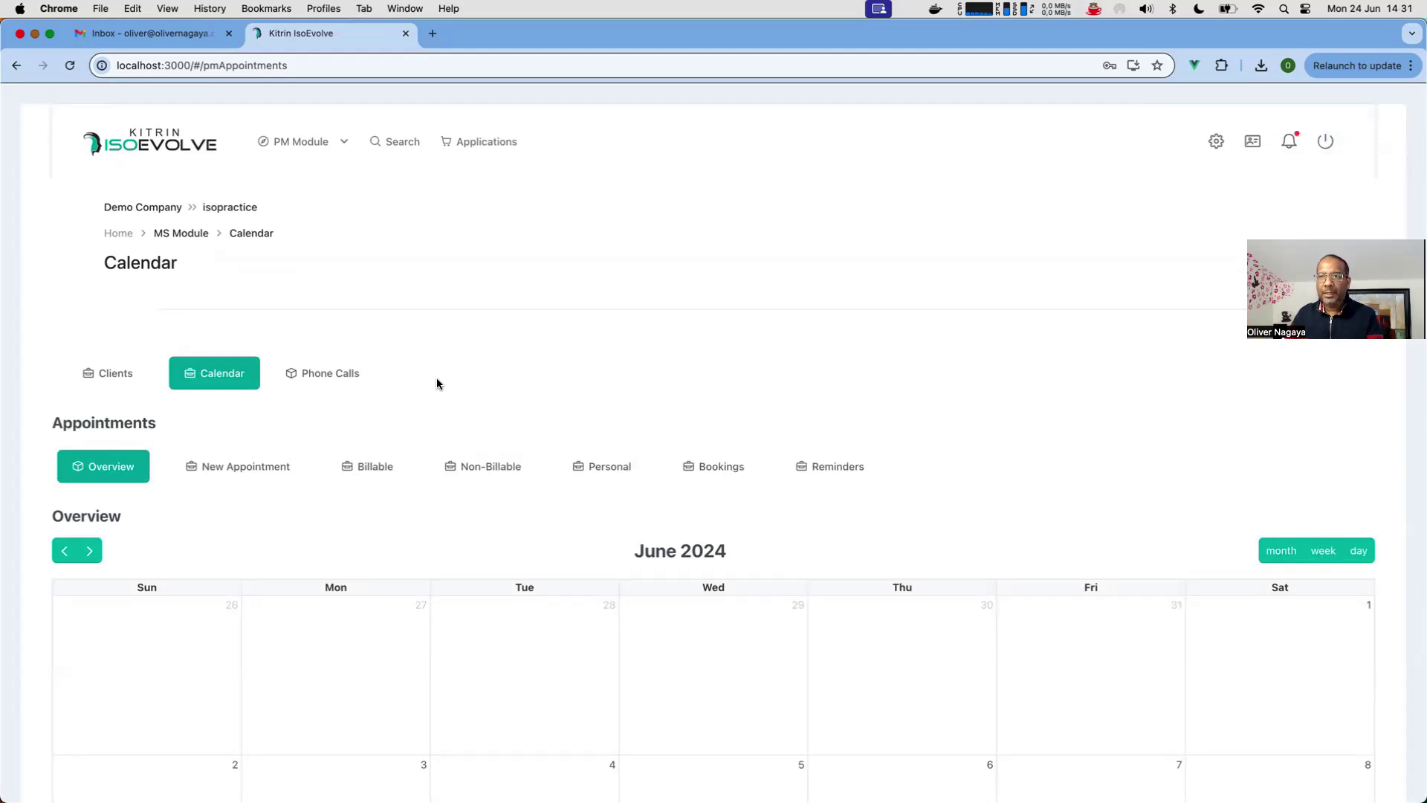
{"action": "scroll", "coordinate": [305, 520], "scroll_direction": "down", "scroll_amount": 3}
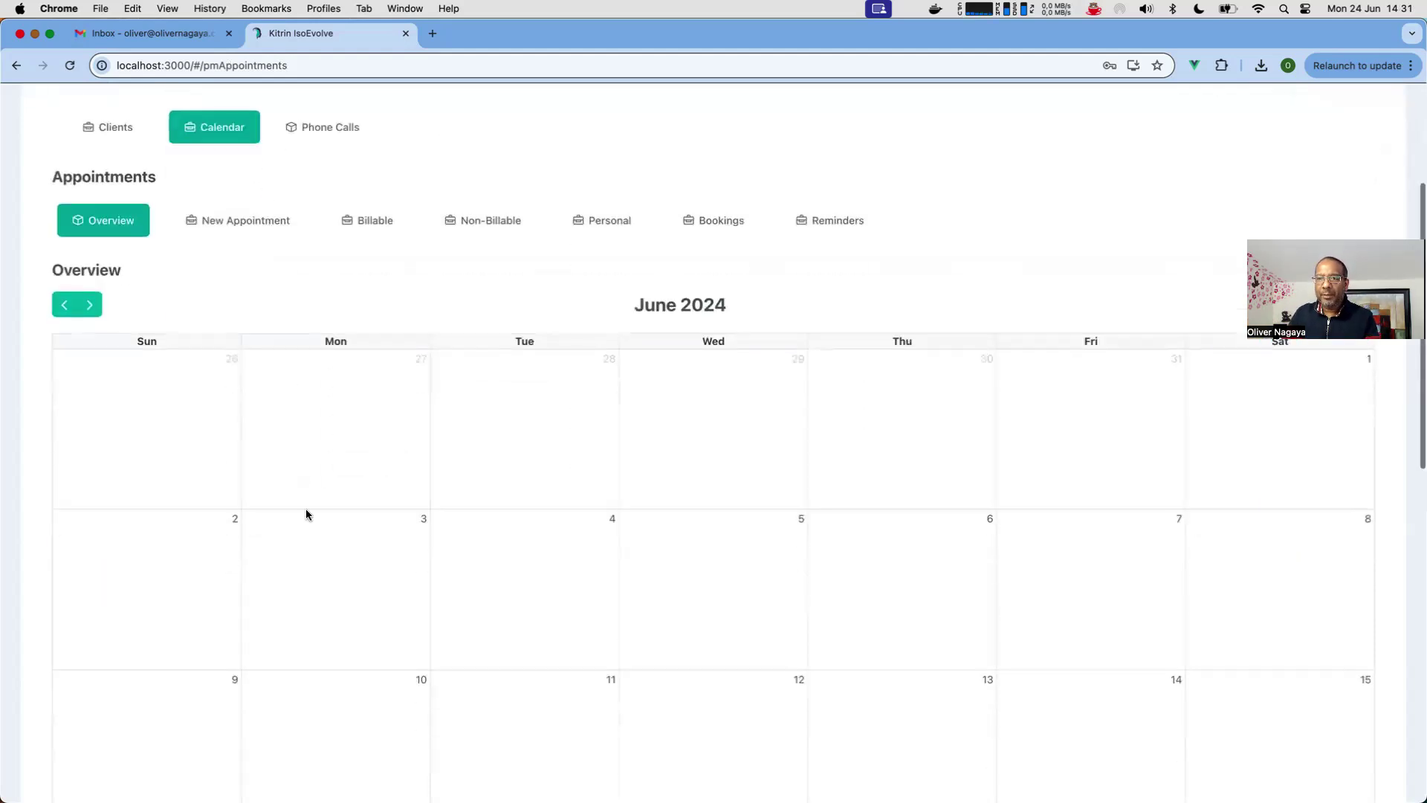
Step: Start a new billable appointment in the calendar and select the existing client for it by first name
{"action": "scroll", "coordinate": [333, 341], "scroll_direction": "down", "scroll_amount": 3}
{"action": "scroll", "coordinate": [332, 341], "scroll_direction": "up", "scroll_amount": 3}
{"action": "scroll", "coordinate": [333, 346], "scroll_direction": "up", "scroll_amount": 2}
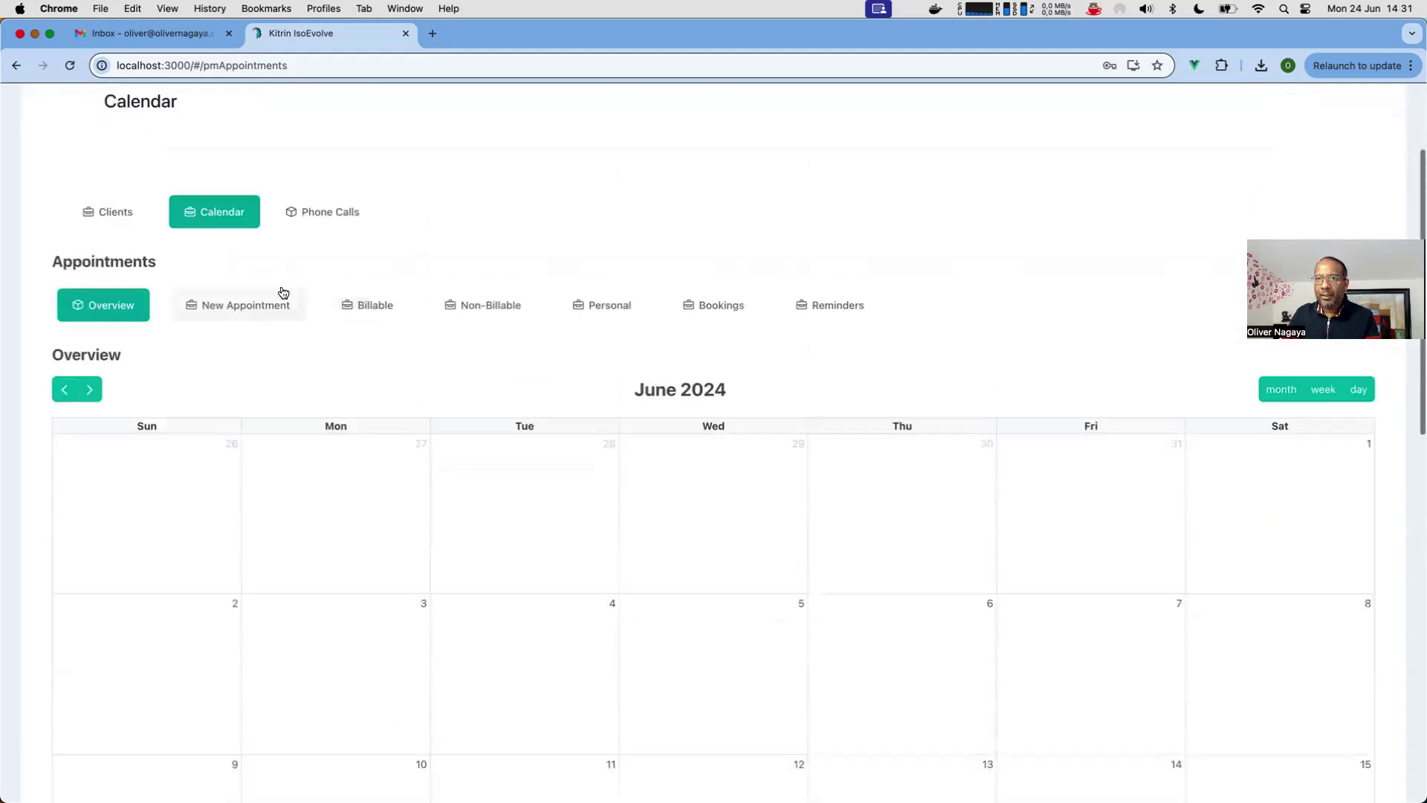
{"action": "left_click", "coordinate": [280, 294]}
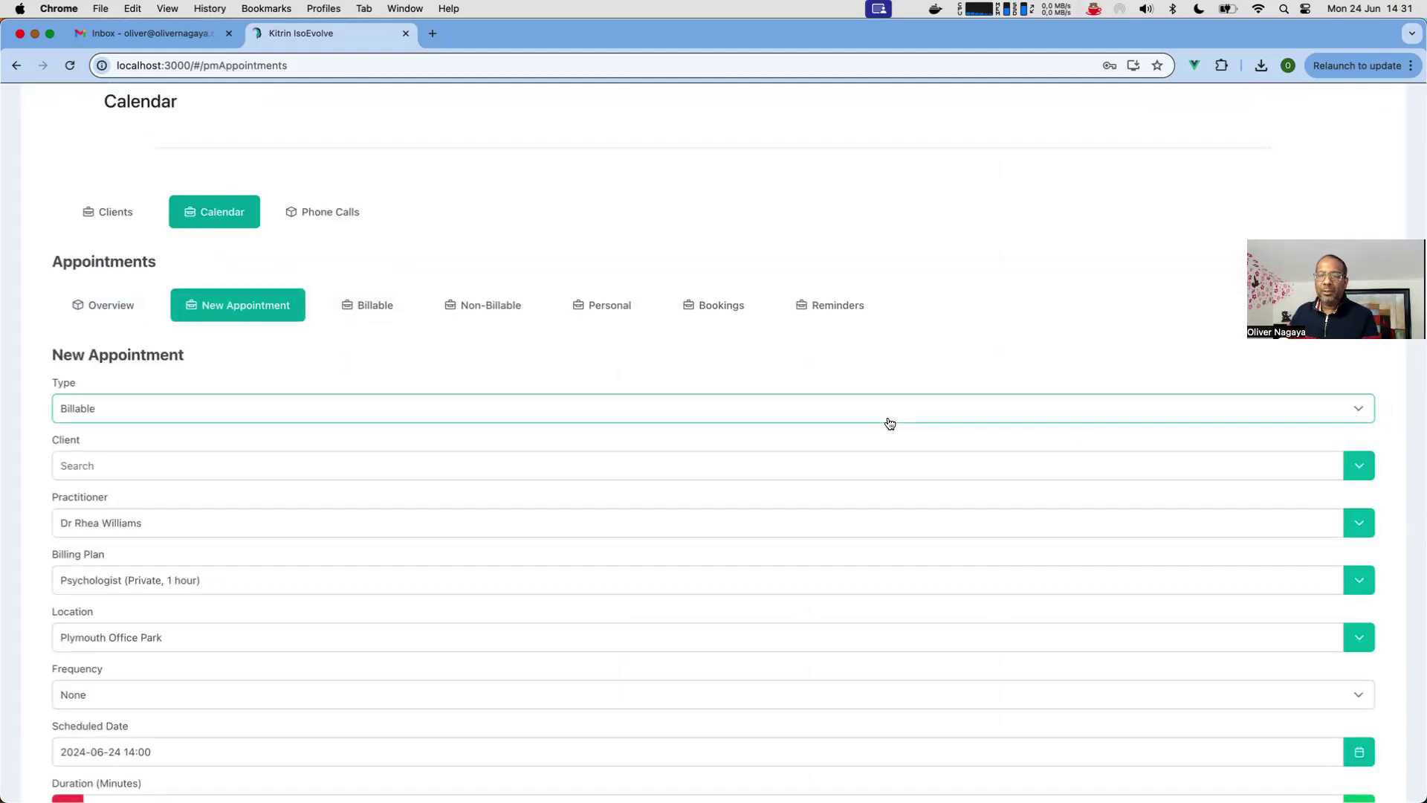
{"action": "left_click", "coordinate": [200, 460]}
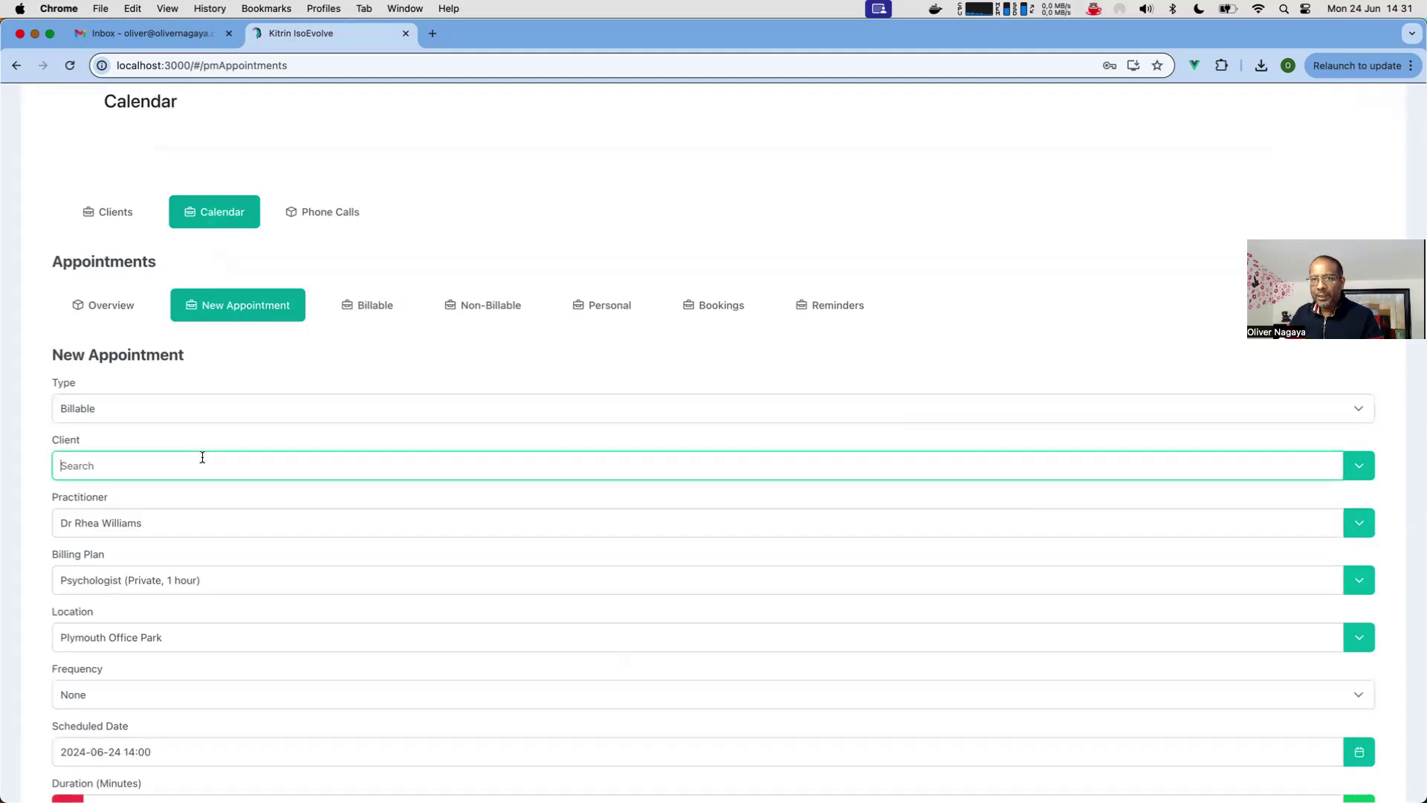
{"action": "type", "text": "oliver"}
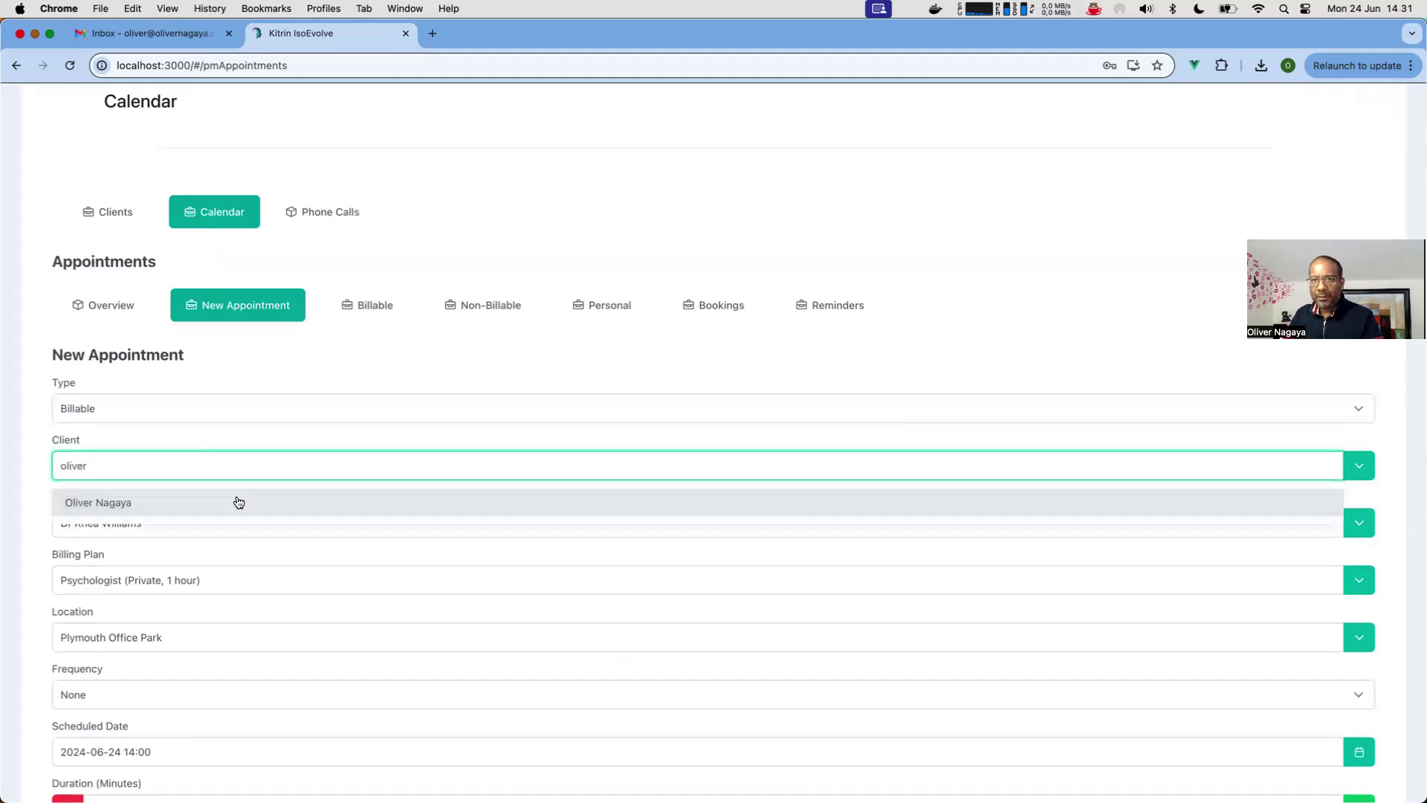
{"action": "left_click", "coordinate": [122, 505]}
Step: Set the appointment's billing plan to Physiotherapist (CPM) and its scheduled date to 2024-06-10
{"action": "scroll", "coordinate": [253, 552], "scroll_direction": "down", "scroll_amount": 3}
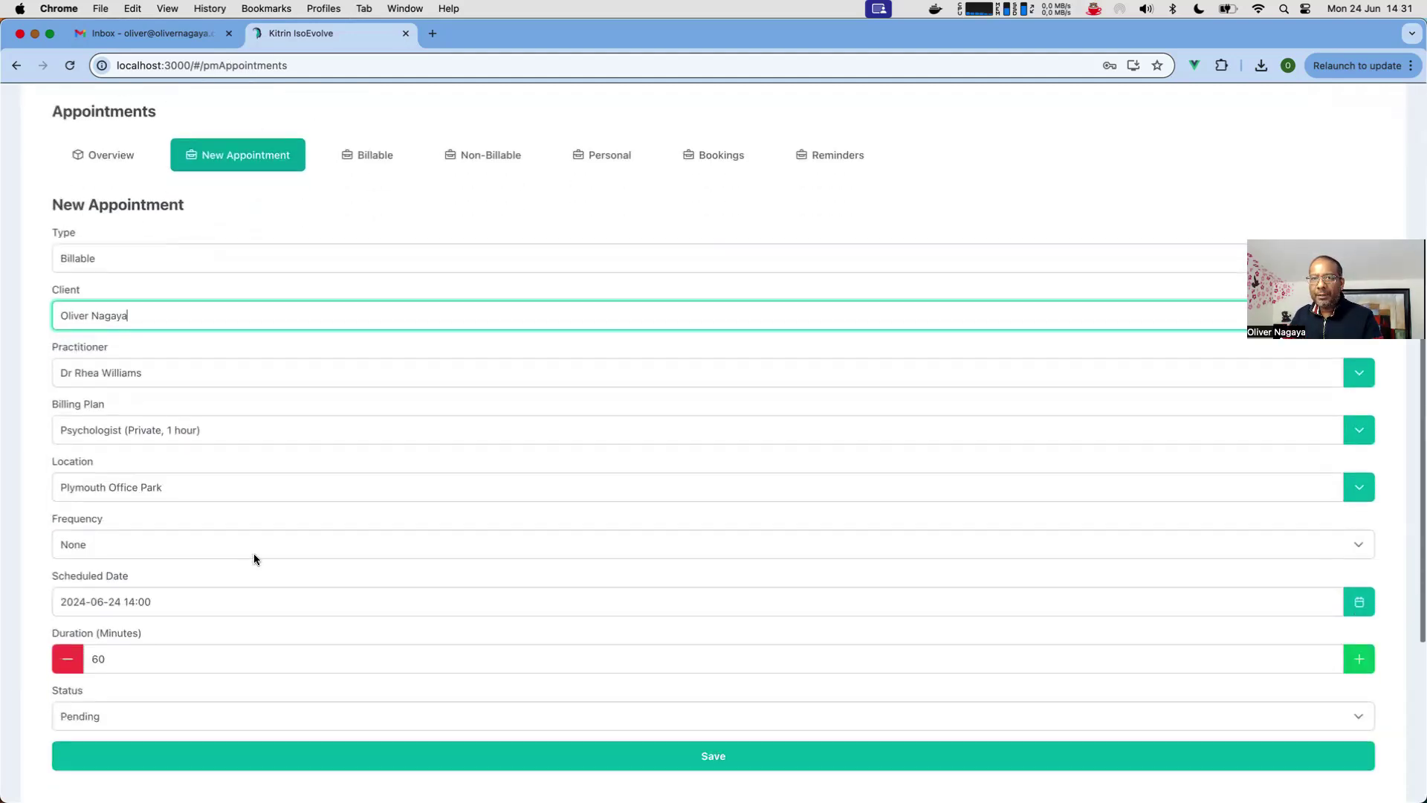
{"action": "left_click", "coordinate": [1360, 428]}
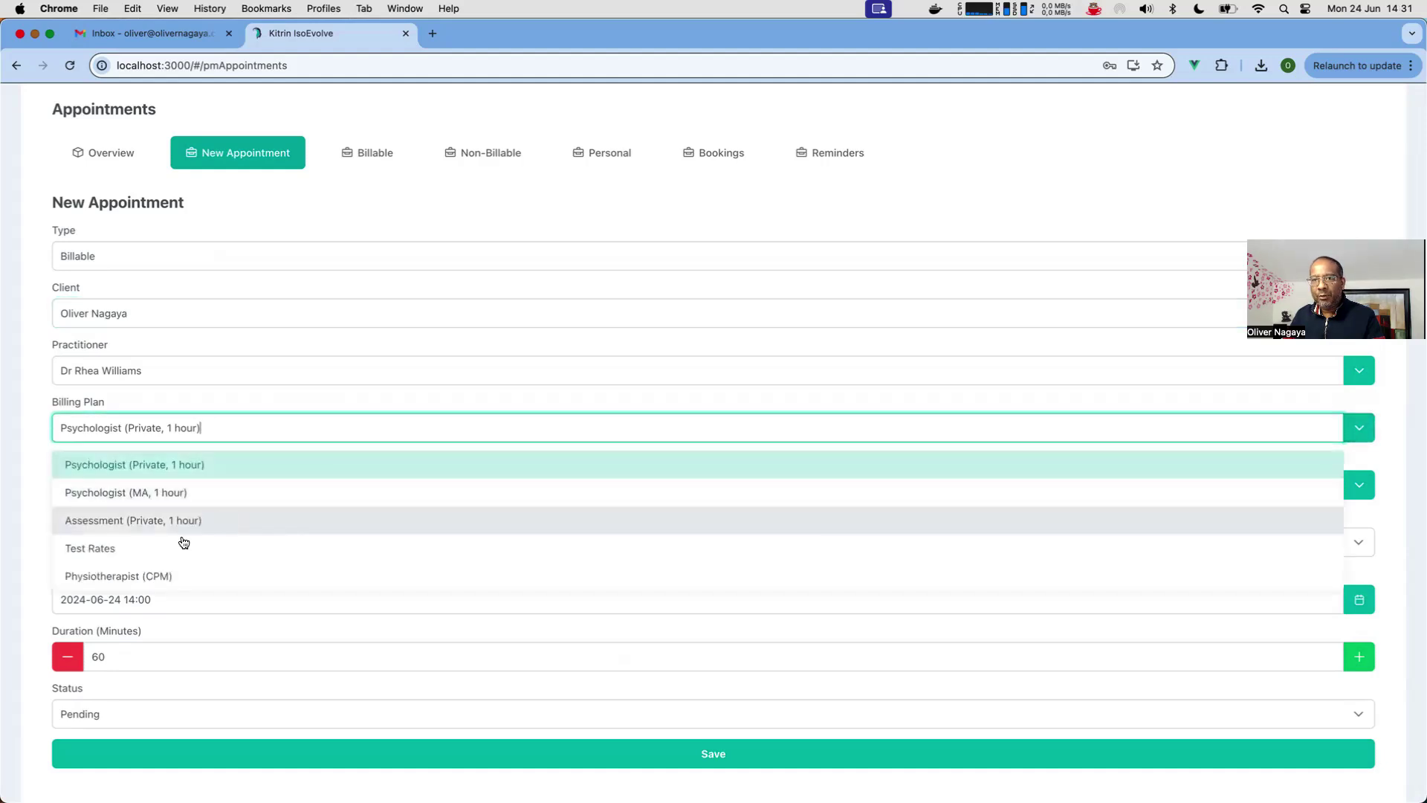
{"action": "left_click", "coordinate": [152, 584]}
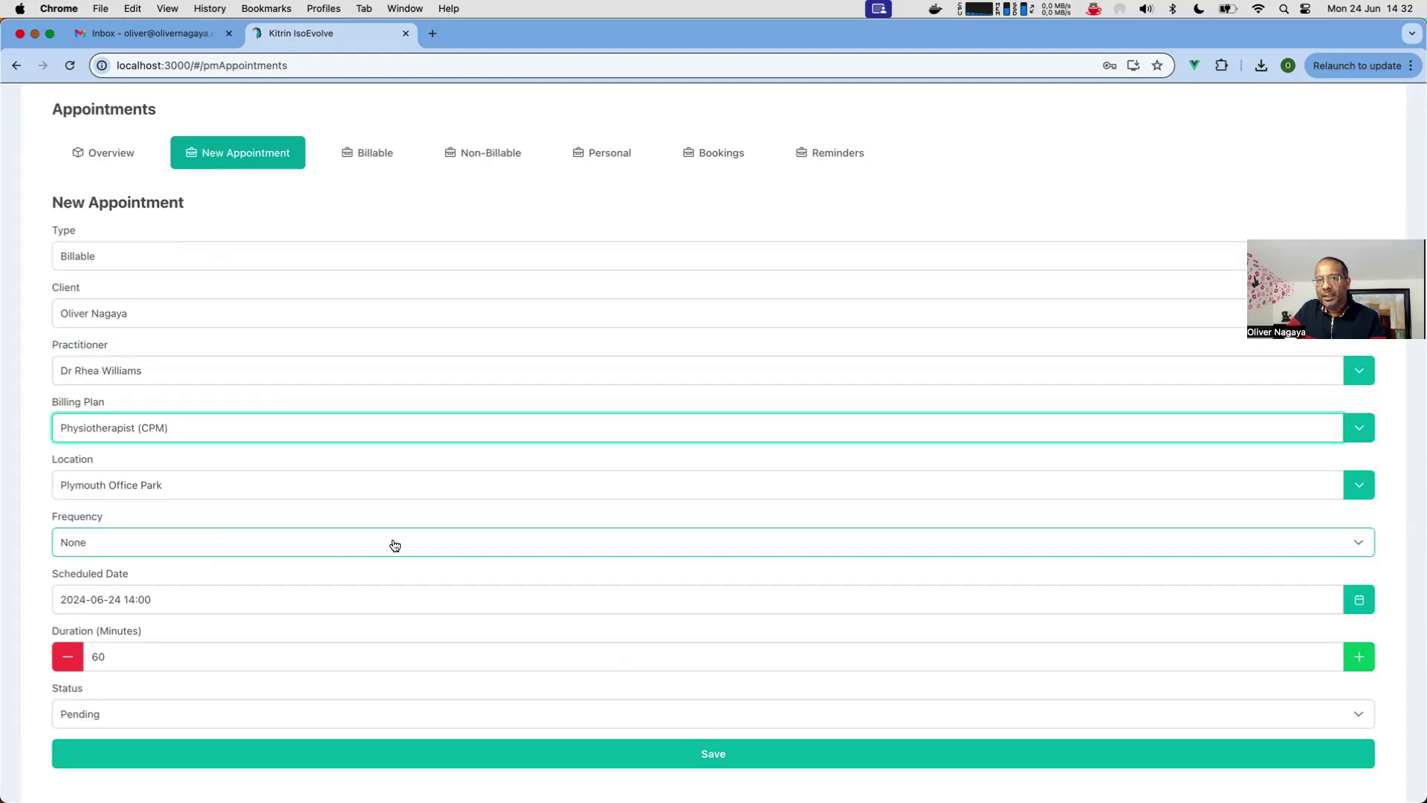
{"action": "scroll", "coordinate": [394, 541], "scroll_direction": "down", "scroll_amount": 2}
{"action": "left_click", "coordinate": [127, 548]}
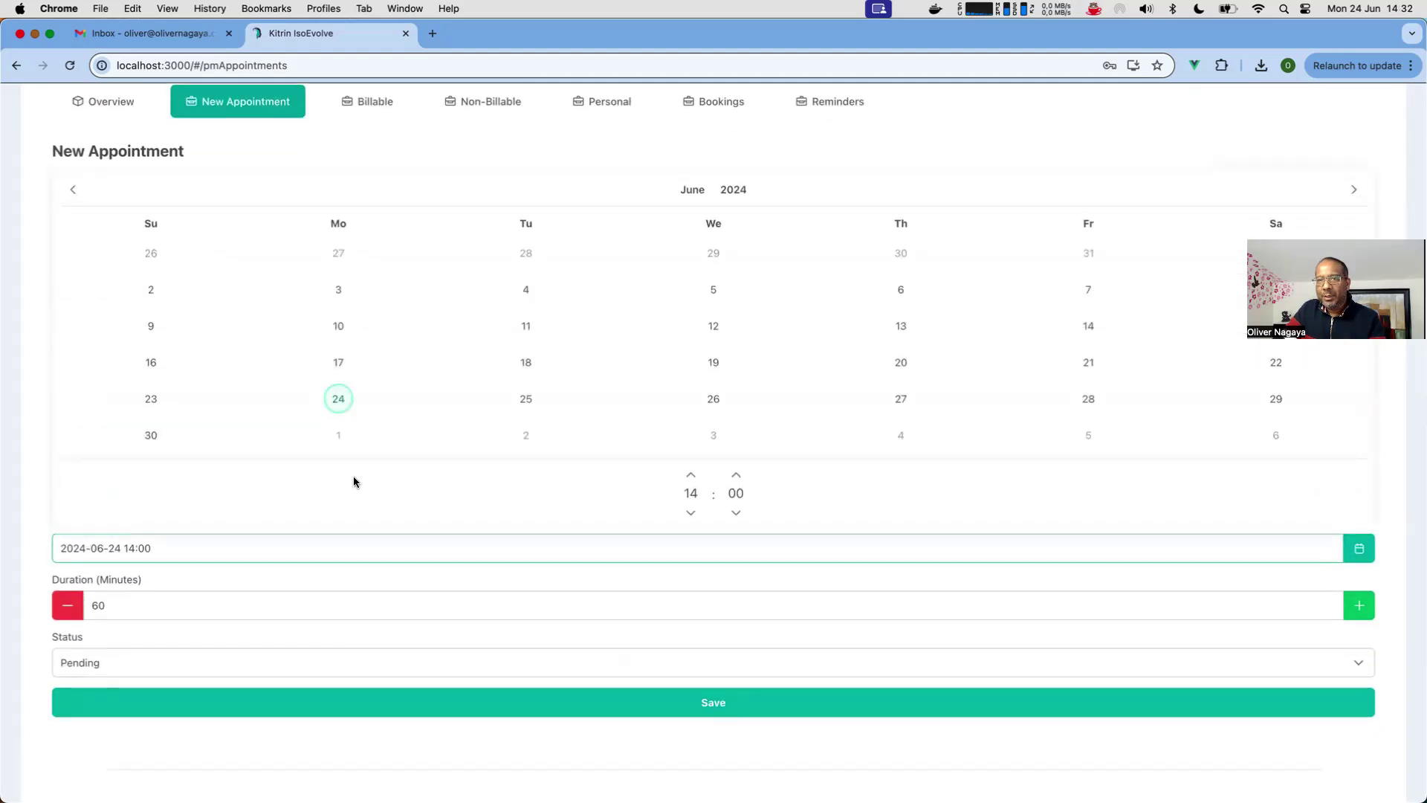
{"action": "left_click", "coordinate": [338, 326]}
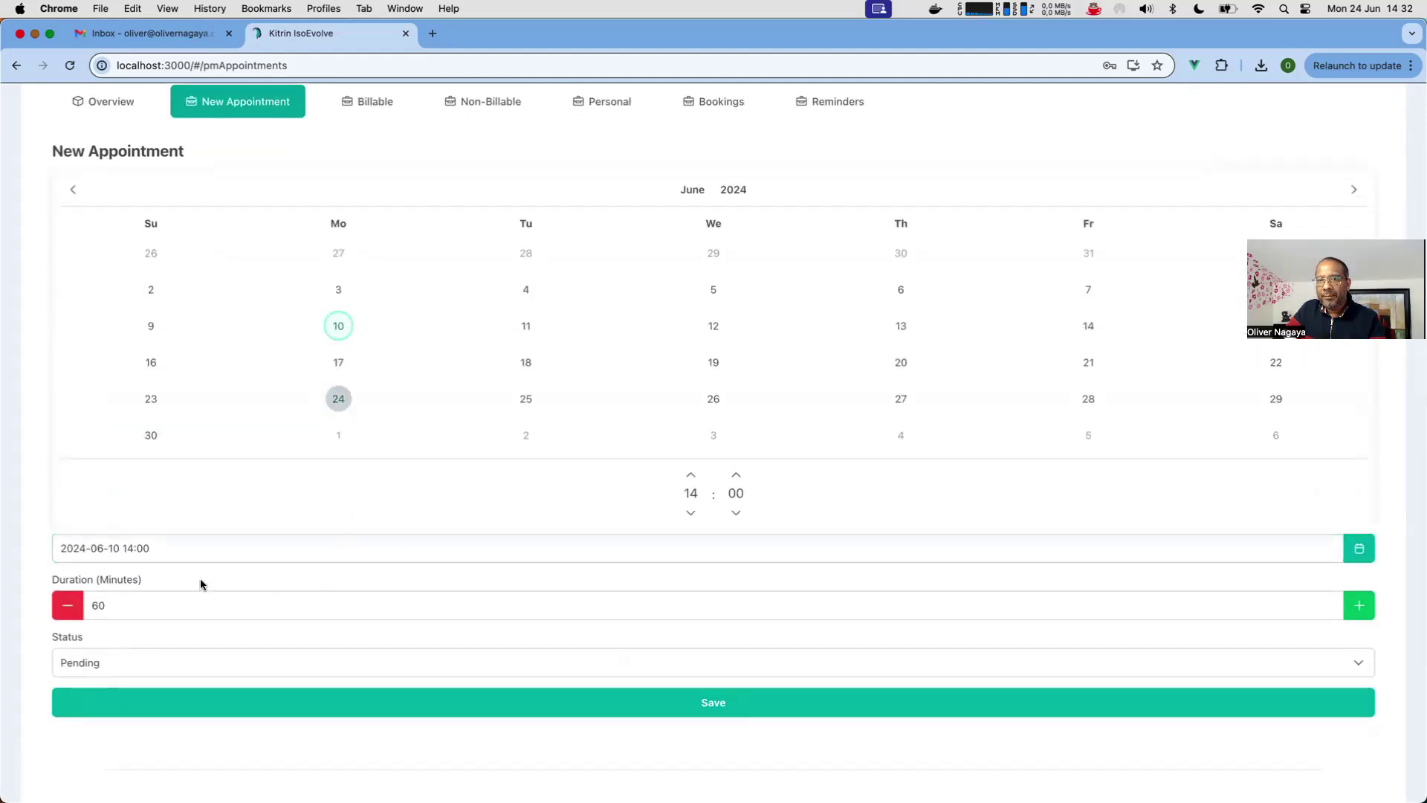
{"action": "left_click", "coordinate": [124, 573]}
Step: Set the appointment's status to Completed and save the new appointment
{"action": "scroll", "coordinate": [164, 572], "scroll_direction": "down", "scroll_amount": 4}
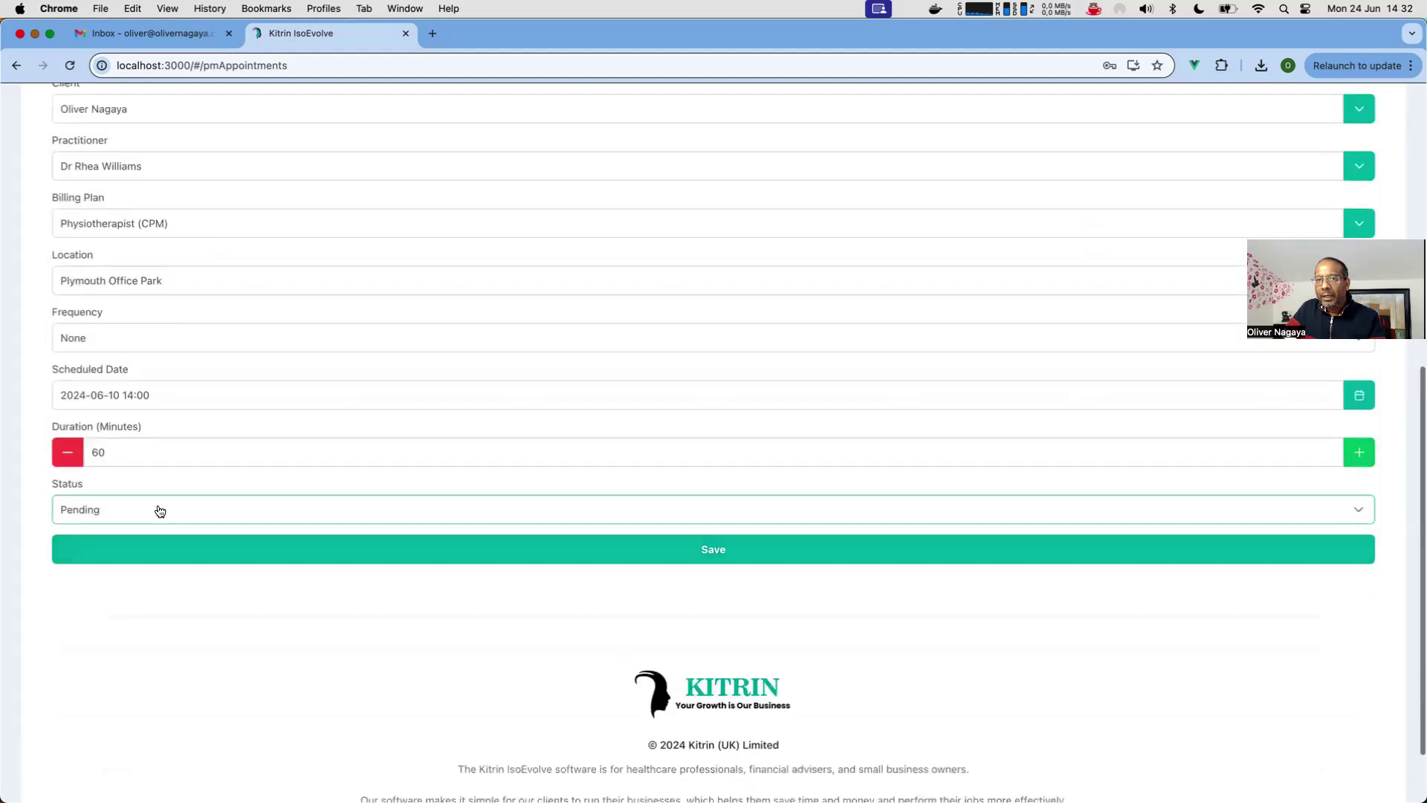
{"action": "left_click", "coordinate": [159, 511]}
{"action": "left_click", "coordinate": [119, 626]}
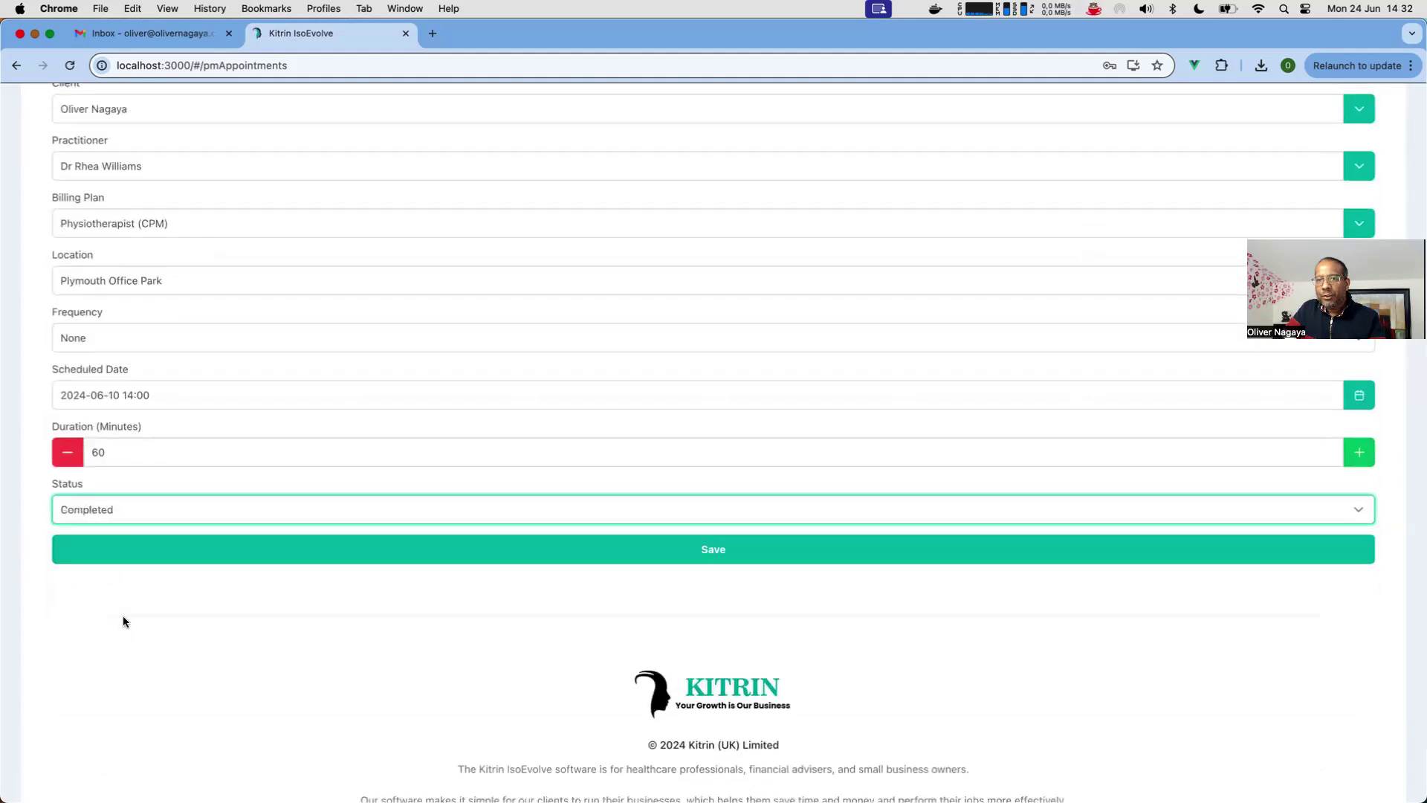
{"action": "left_click", "coordinate": [135, 518]}
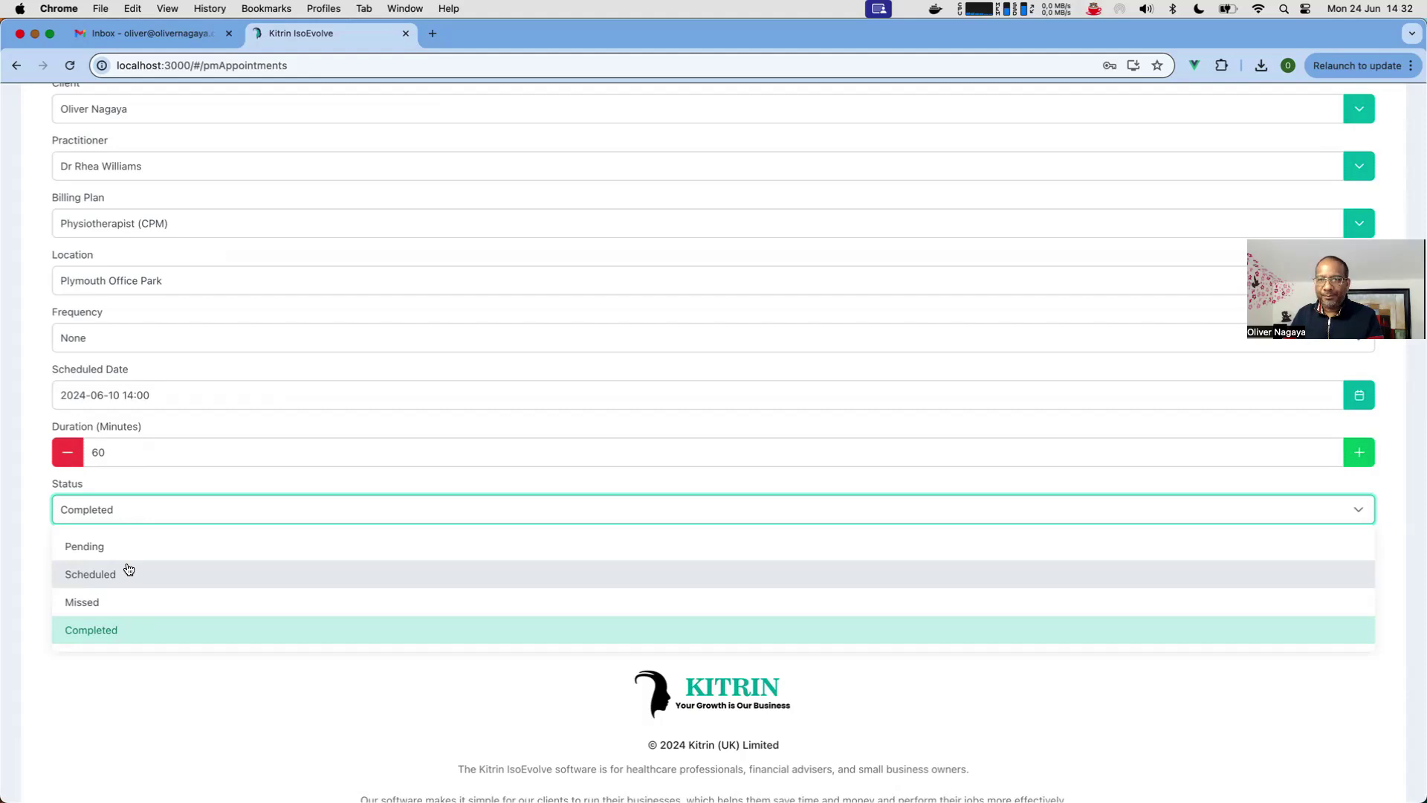
{"action": "left_click", "coordinate": [385, 667]}
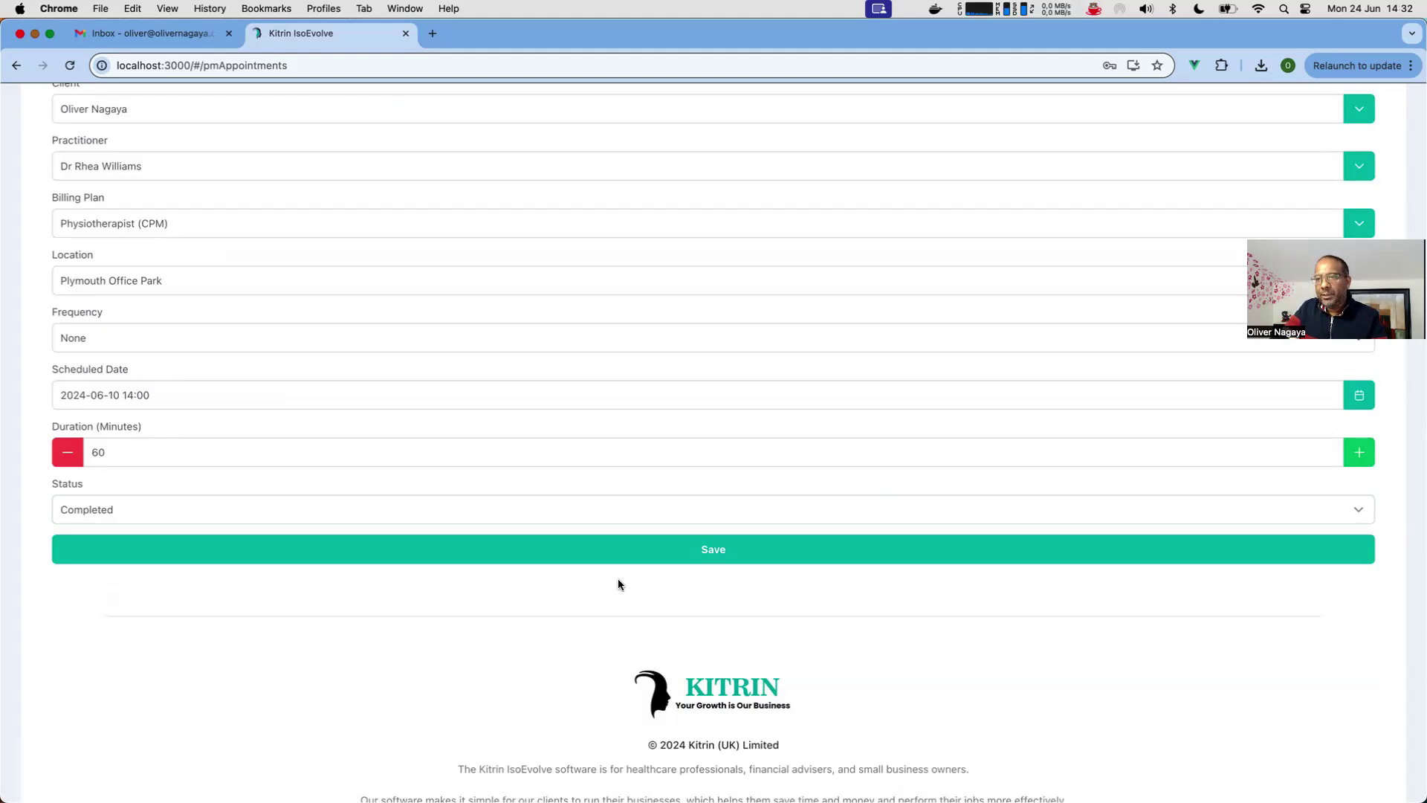
{"action": "left_click", "coordinate": [702, 553]}
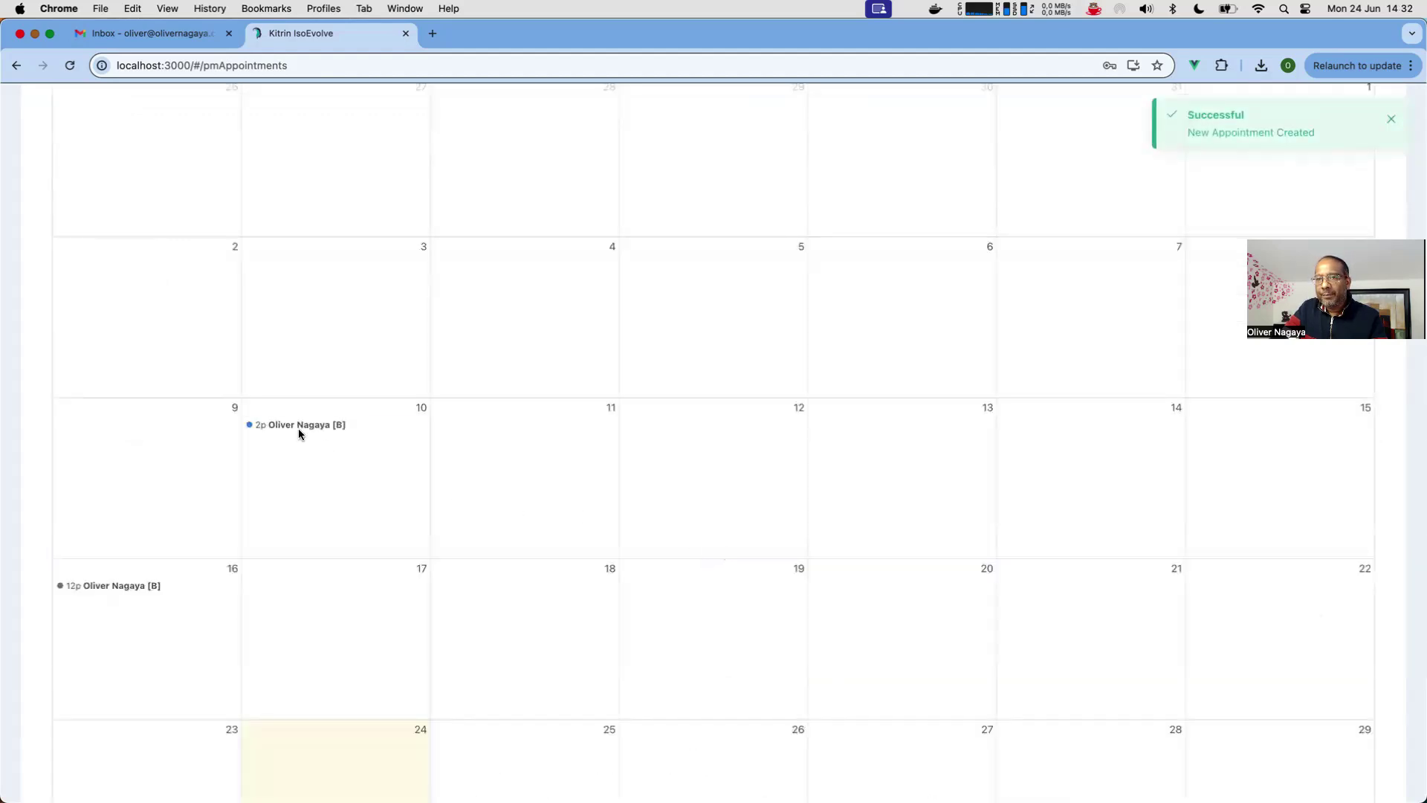
Step: Show the billable appointments and open invoicing for the completed appointment of 2024-06-10
{"action": "scroll", "coordinate": [420, 439], "scroll_direction": "up", "scroll_amount": 7}
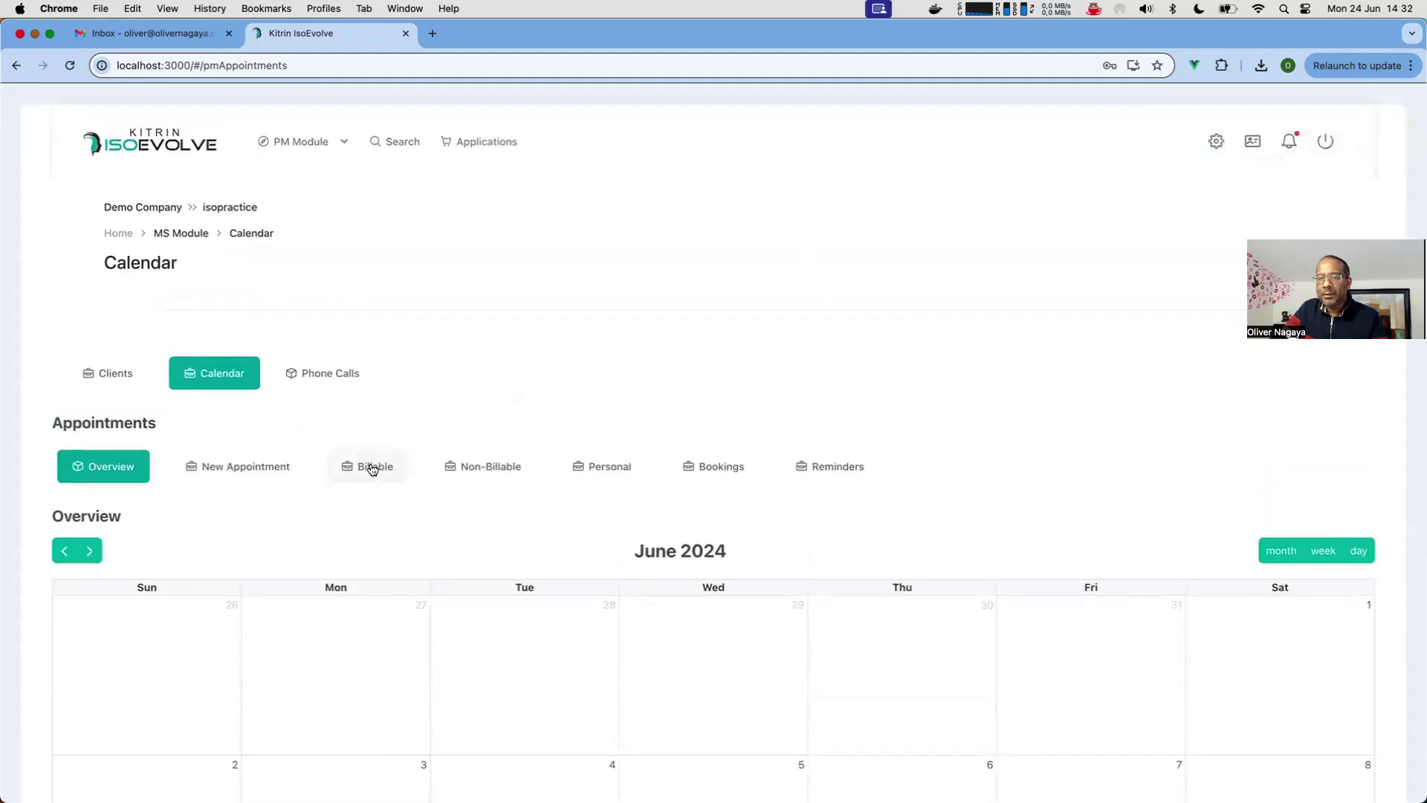
{"action": "left_click", "coordinate": [374, 467]}
{"action": "scroll", "coordinate": [446, 449], "scroll_direction": "down", "scroll_amount": 5}
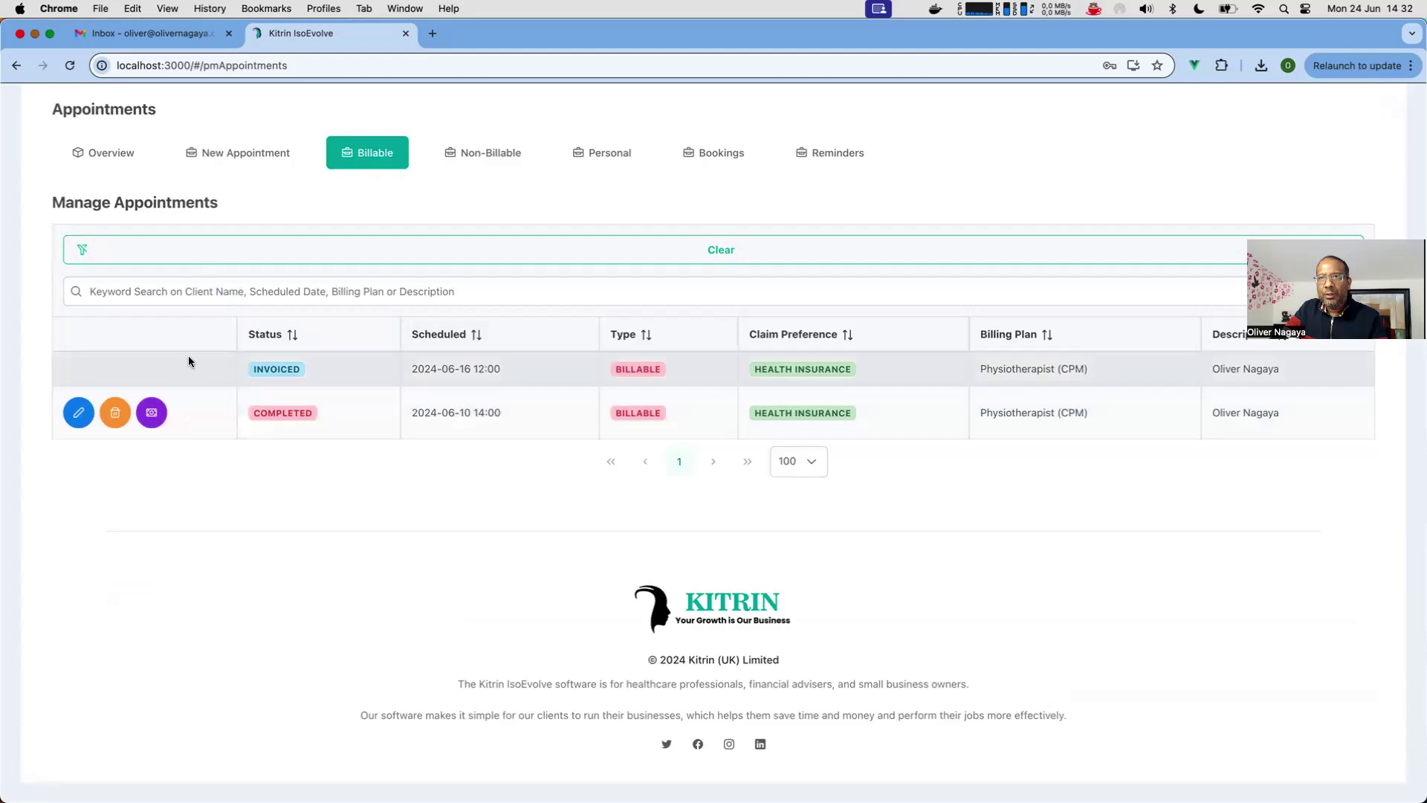
{"action": "scroll", "coordinate": [245, 342], "scroll_direction": "up", "scroll_amount": 5}
{"action": "scroll", "coordinate": [319, 561], "scroll_direction": "down", "scroll_amount": 3}
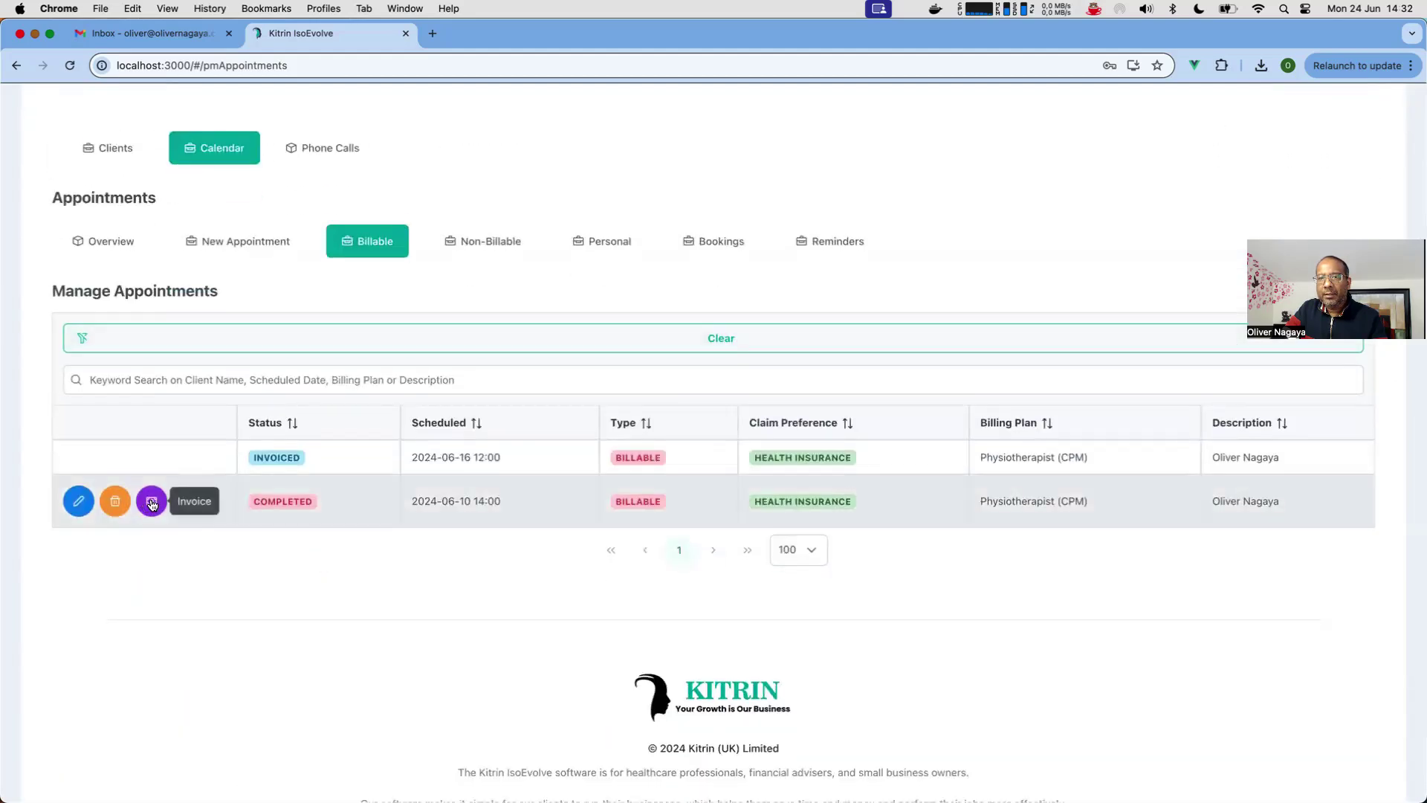
{"action": "left_click", "coordinate": [151, 505]}
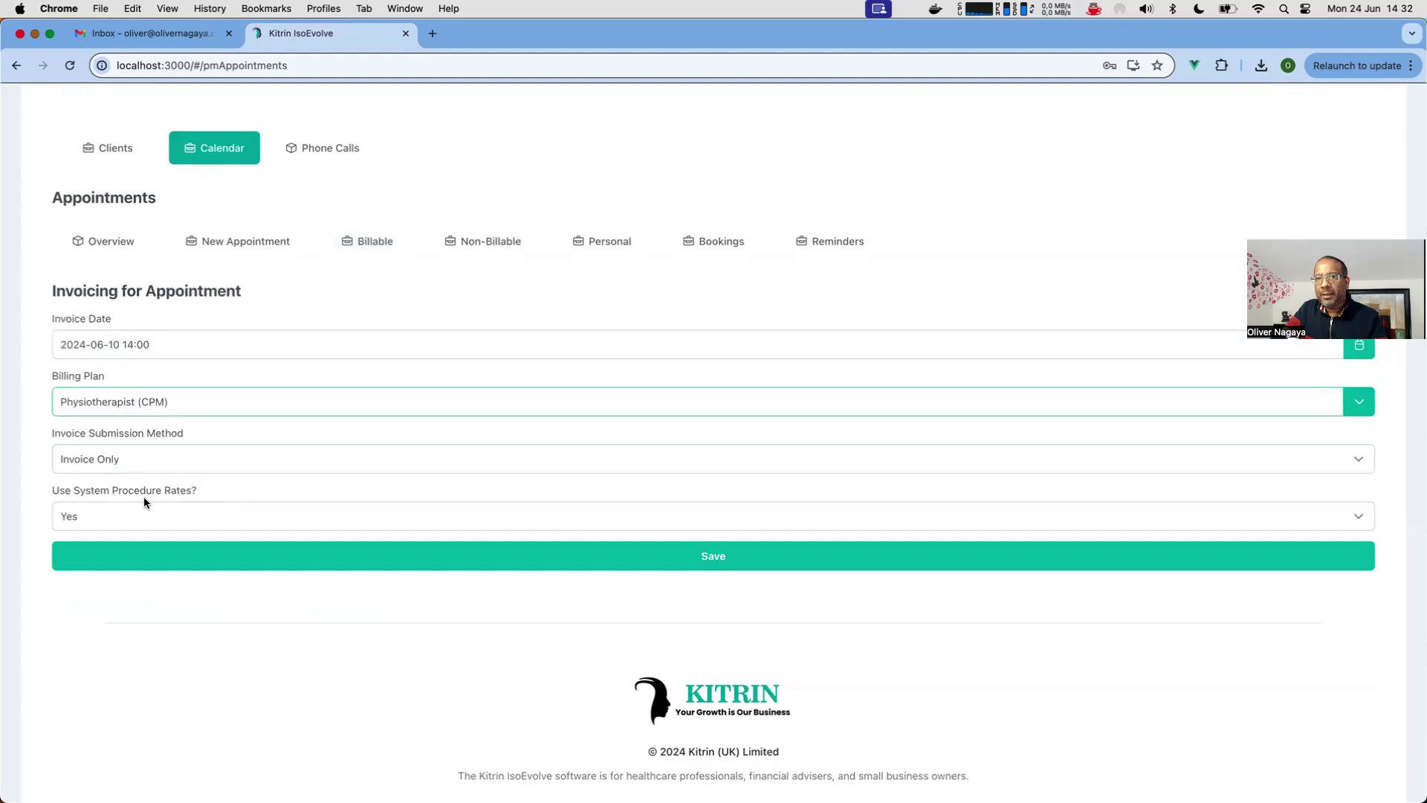
Step: Turn system procedure rates off, choose Invoice and Health Insurance Claim with Email submission, and save the appointment's invoice
{"action": "left_click", "coordinate": [121, 518]}
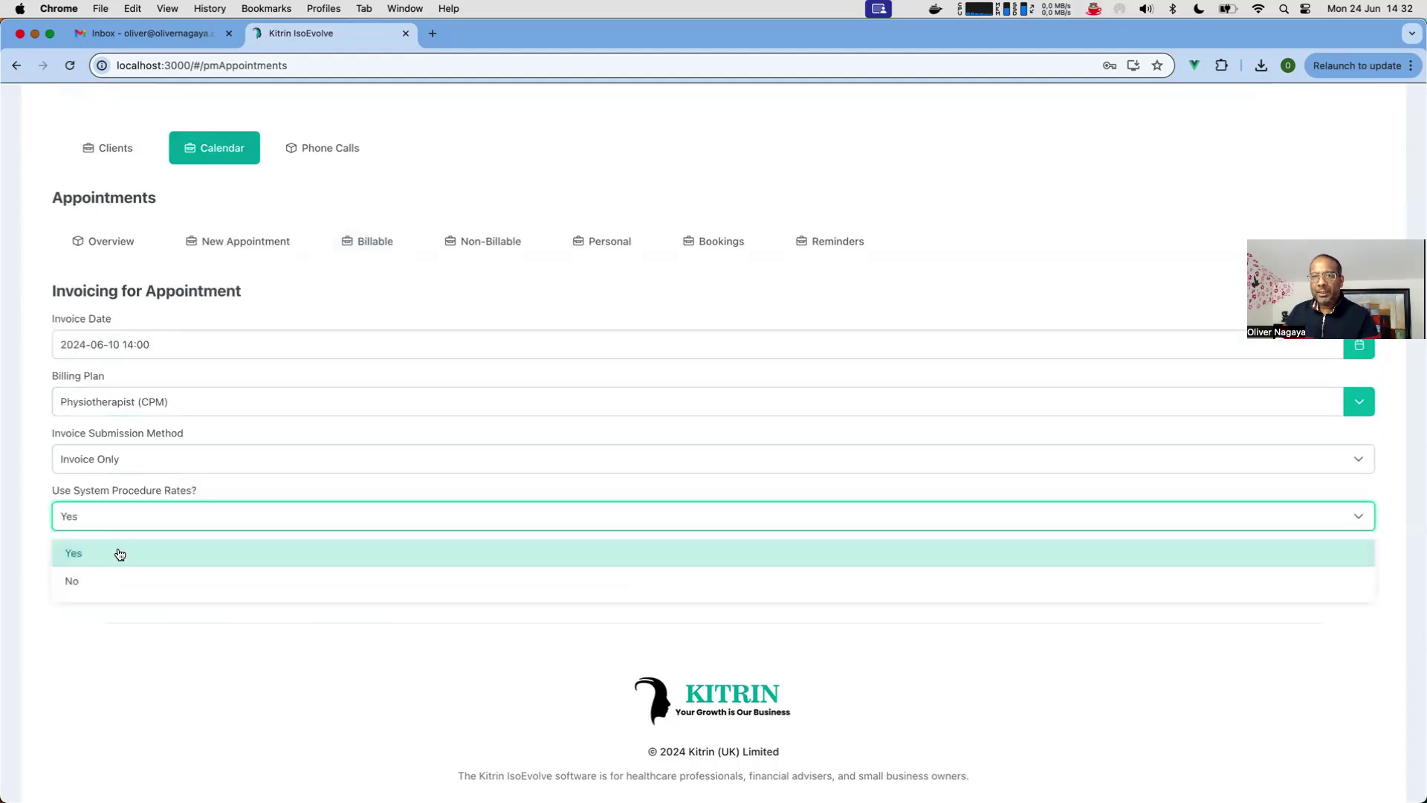
{"action": "left_click", "coordinate": [91, 581]}
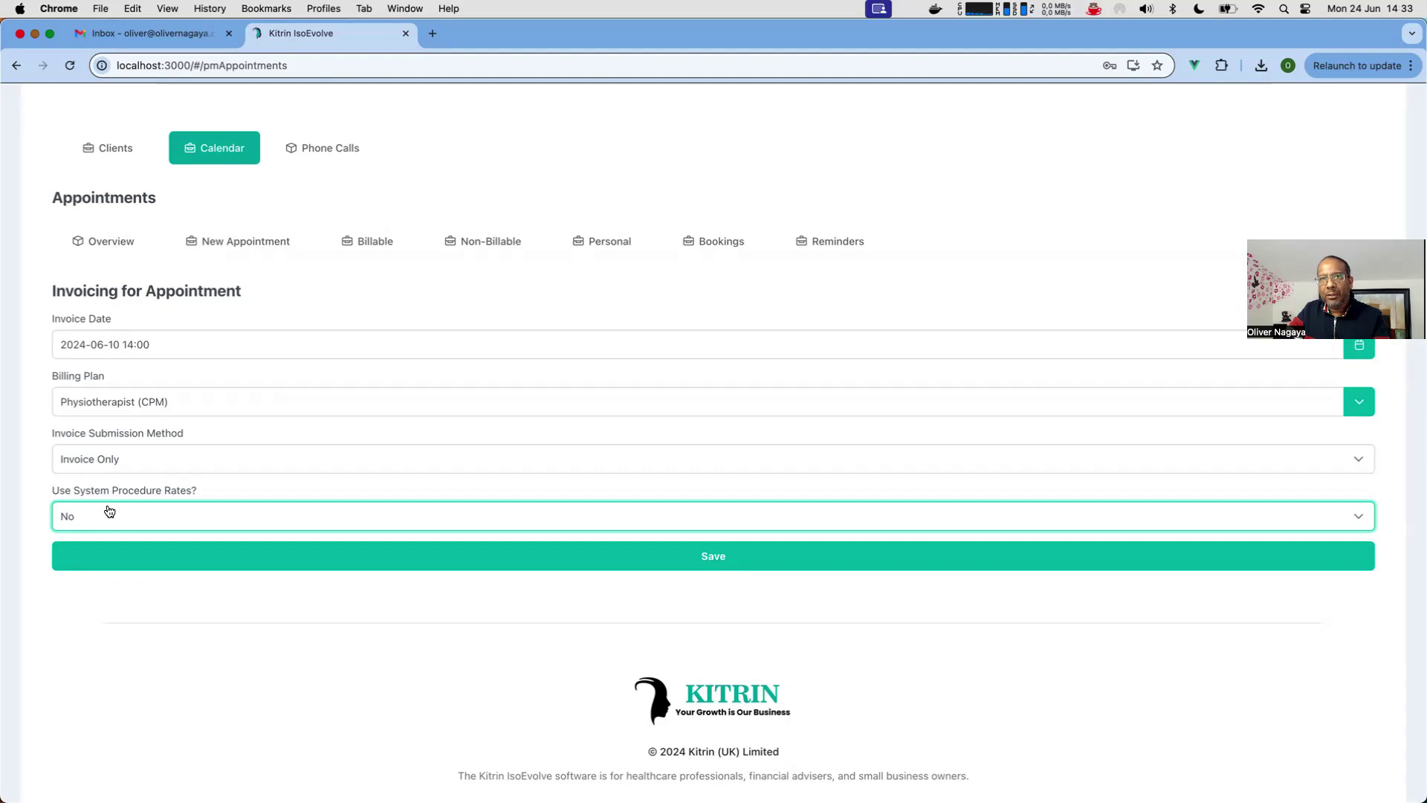
{"action": "left_click", "coordinate": [136, 461]}
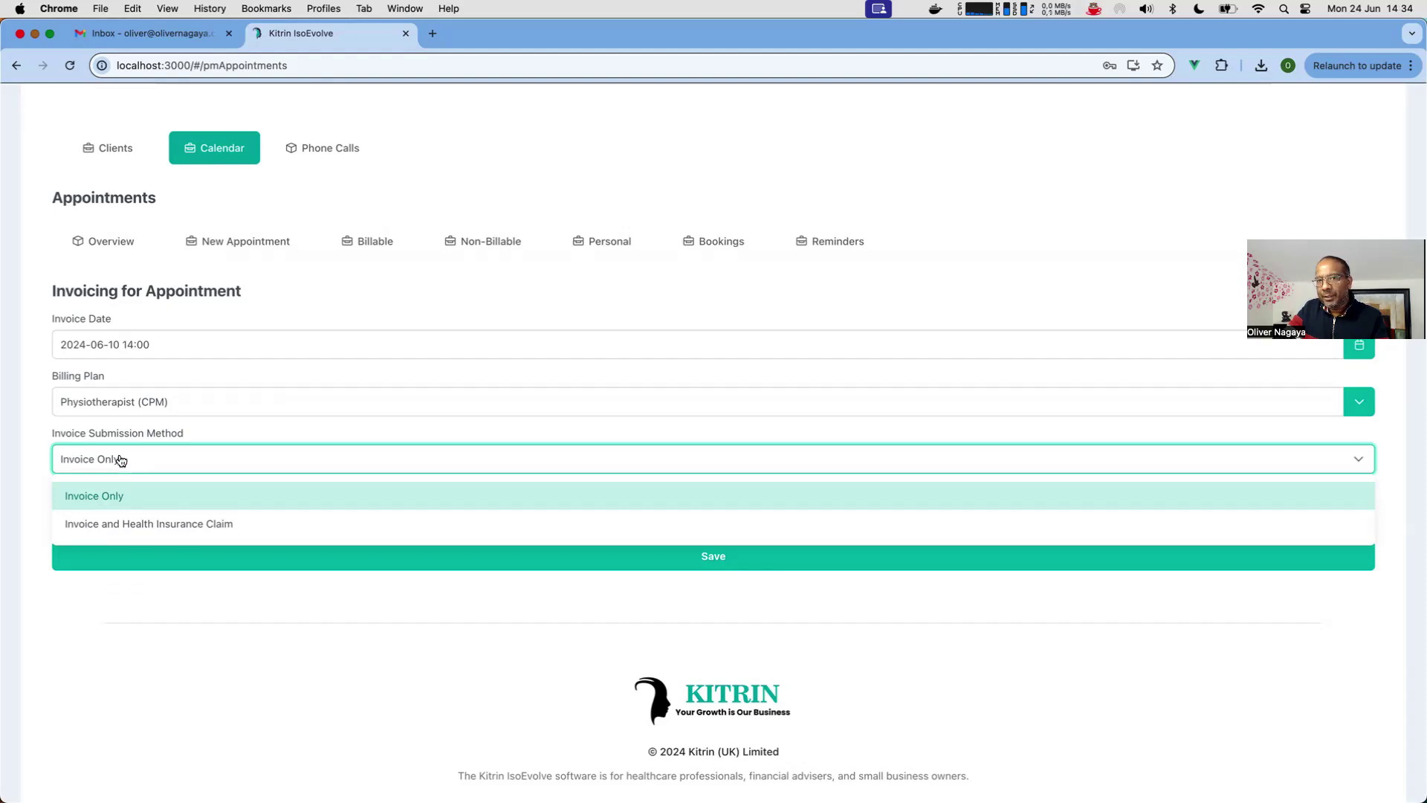
{"action": "left_click", "coordinate": [125, 526]}
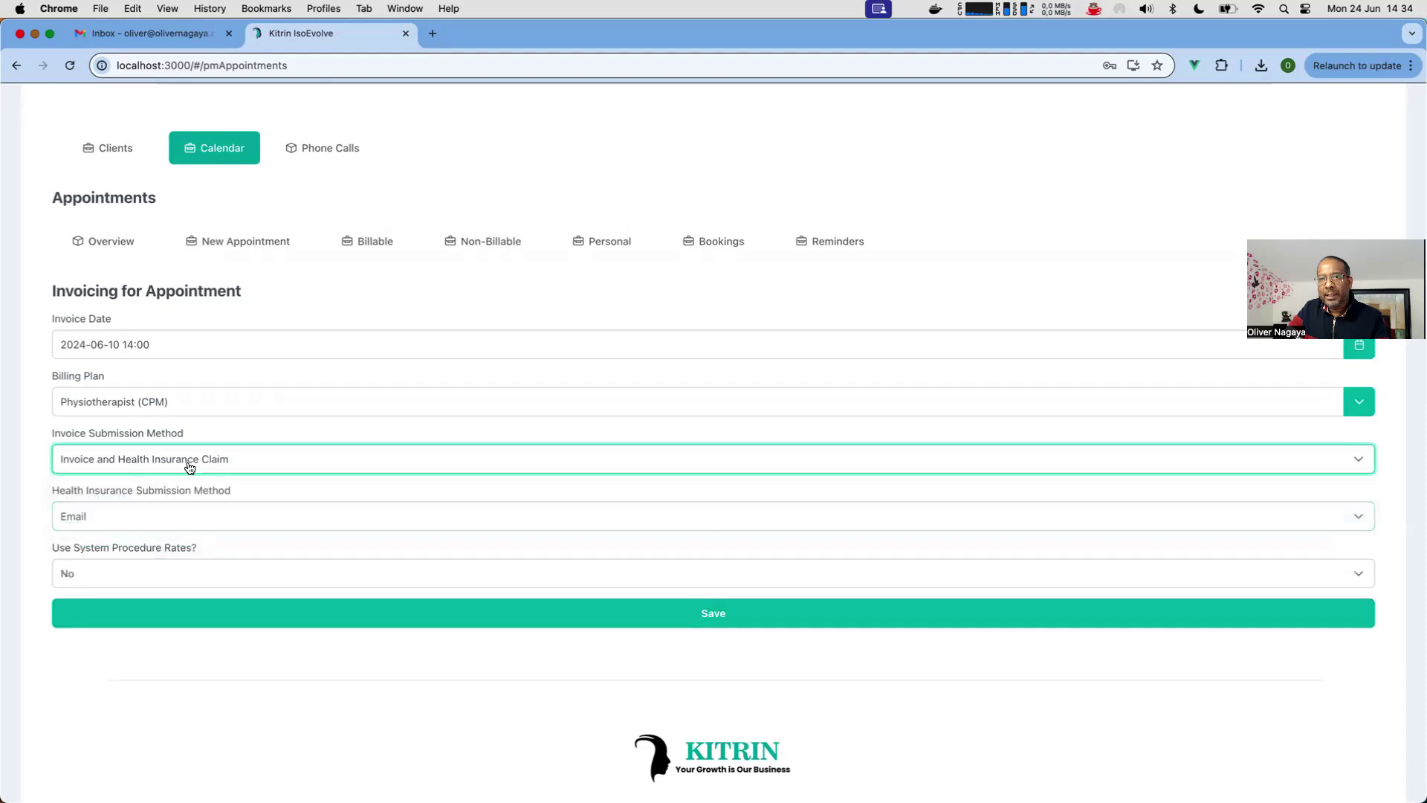
{"action": "left_click", "coordinate": [124, 529]}
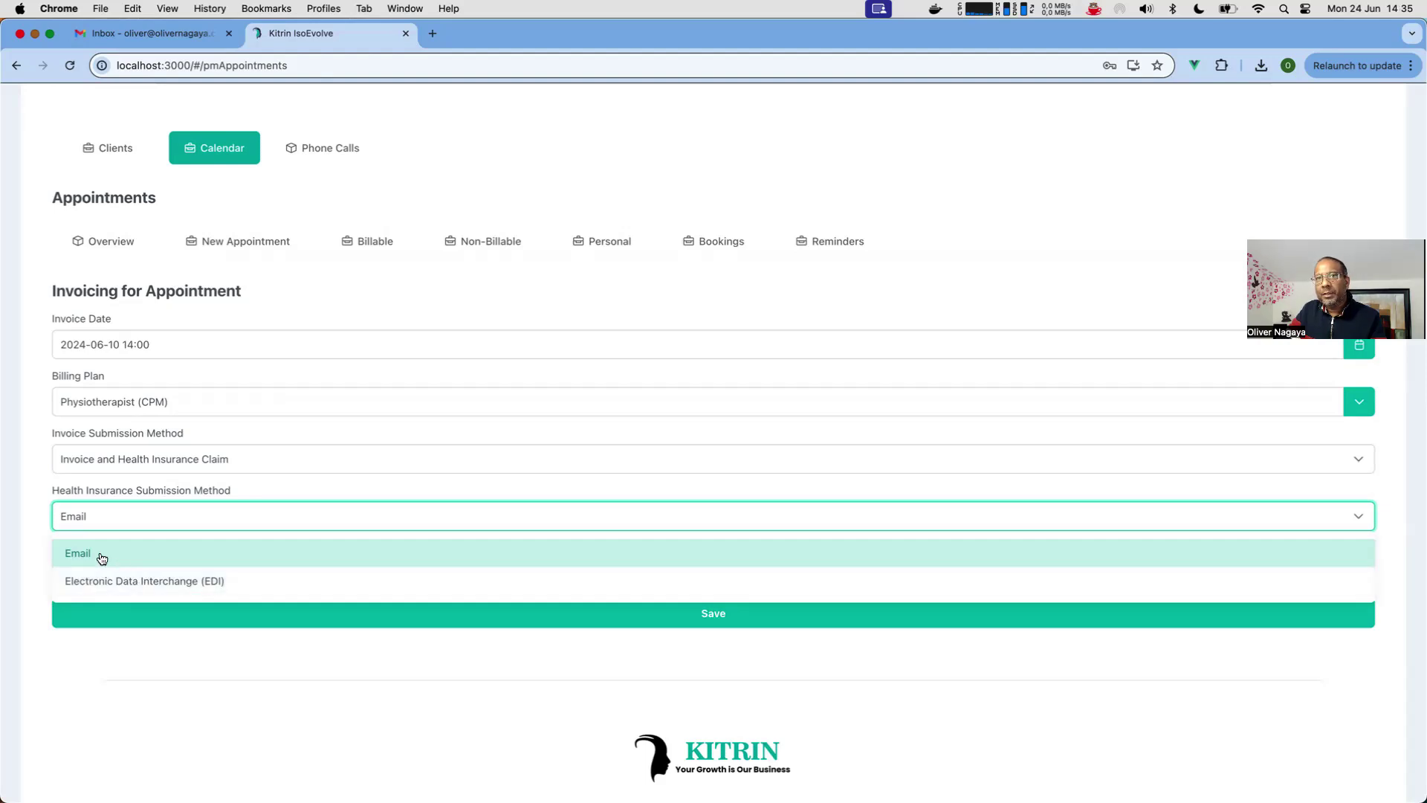
{"action": "left_click", "coordinate": [306, 490]}
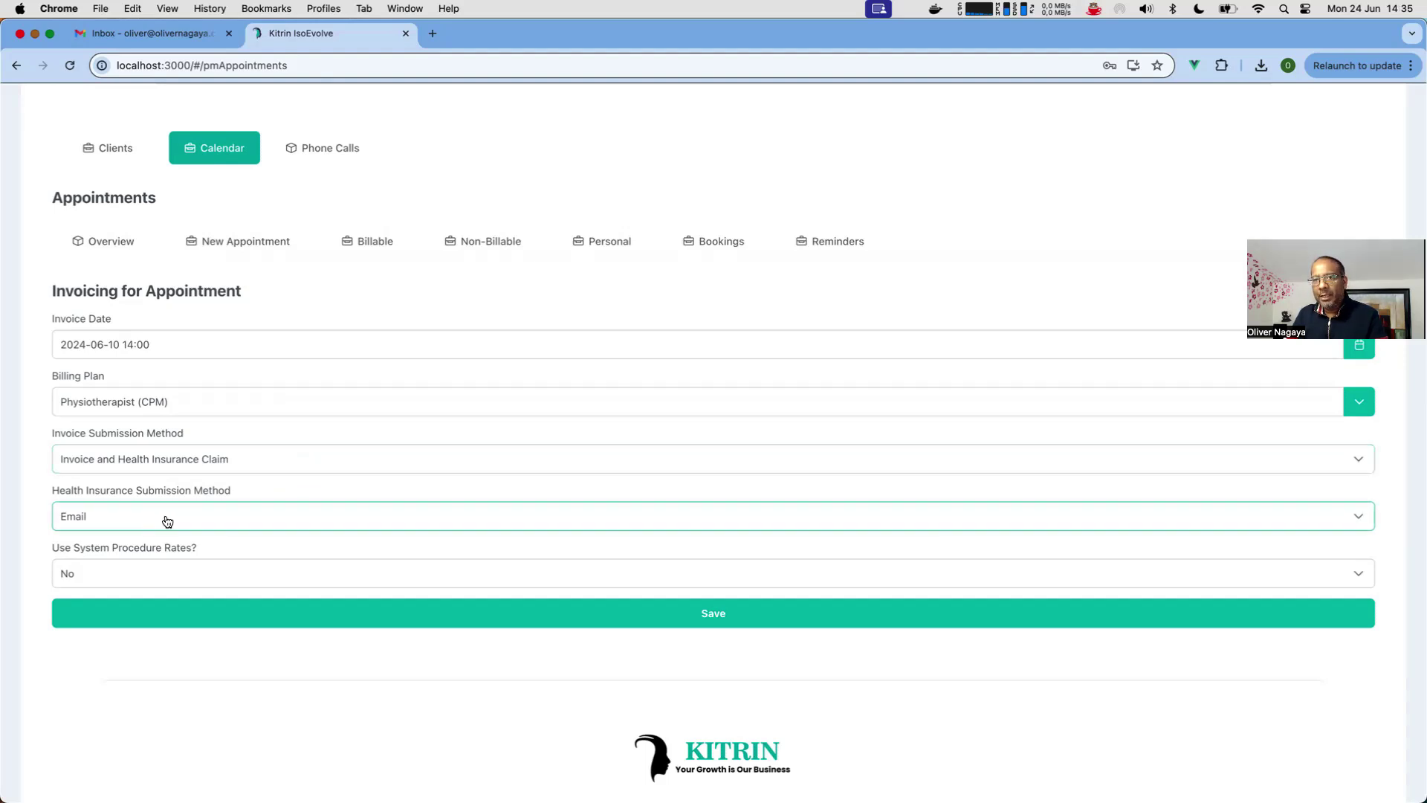
{"action": "left_click", "coordinate": [721, 620]}
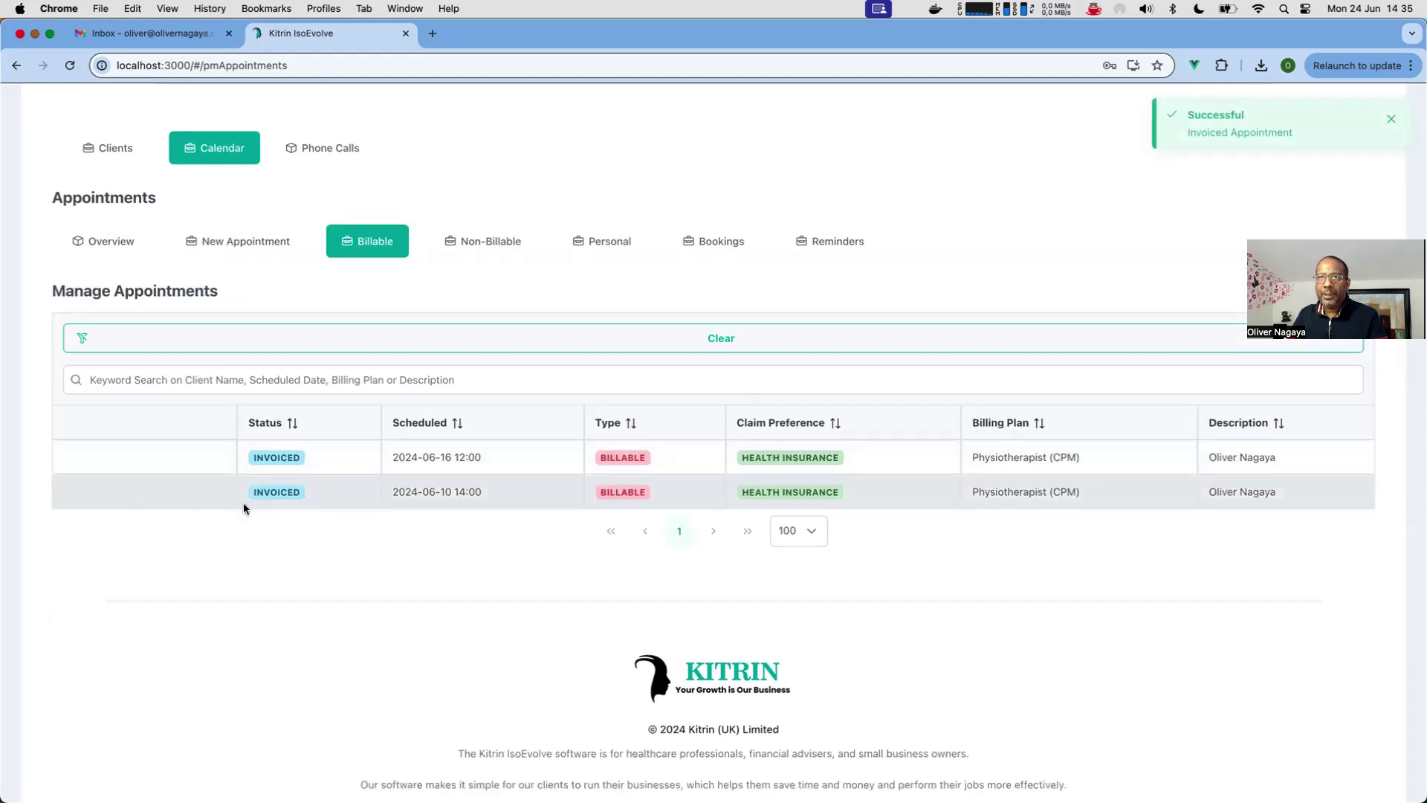
Step: Go to the PM Module overview dashboard and open the page for viewing and managing invoices
{"action": "scroll", "coordinate": [301, 498], "scroll_direction": "up", "scroll_amount": 3}
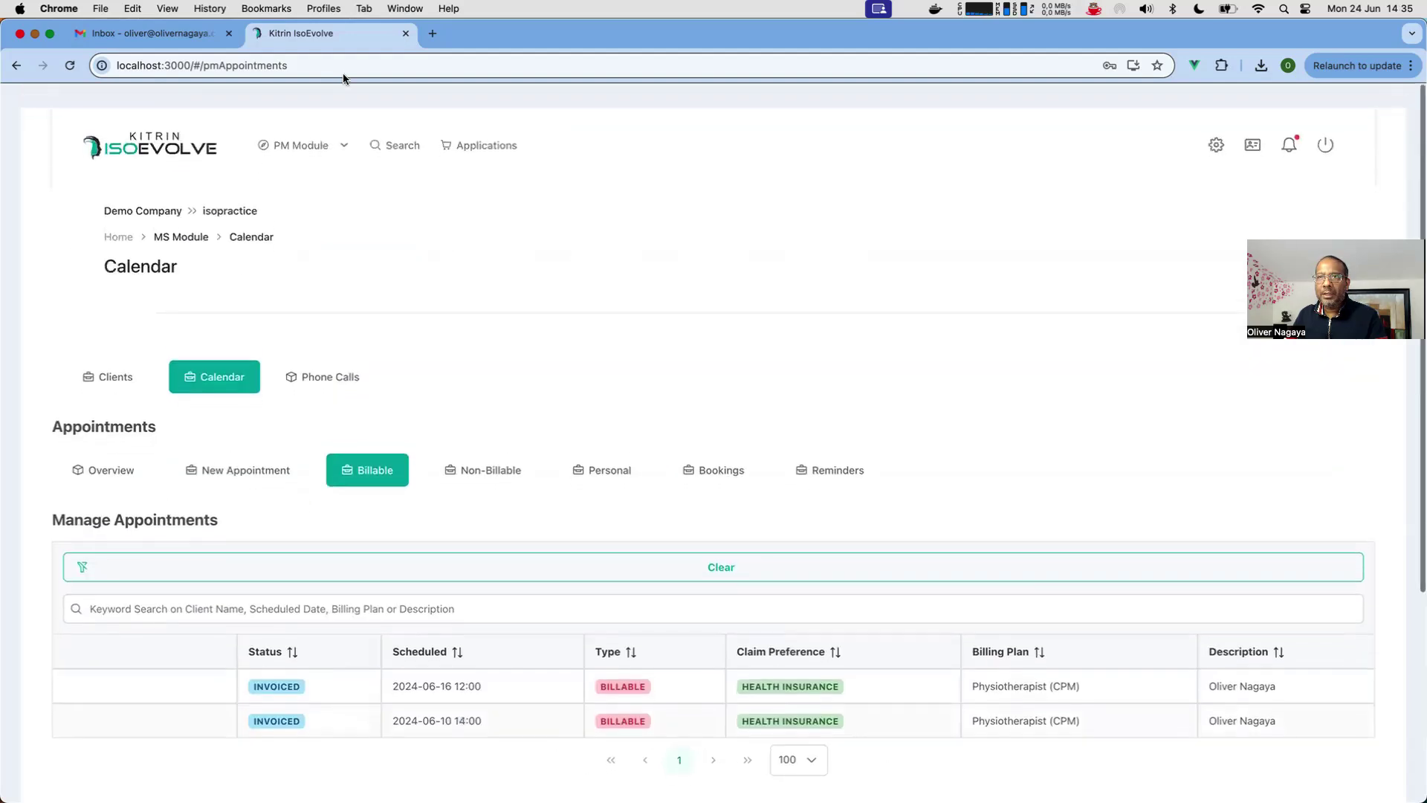
{"action": "mouse_move", "coordinate": [313, 142]}
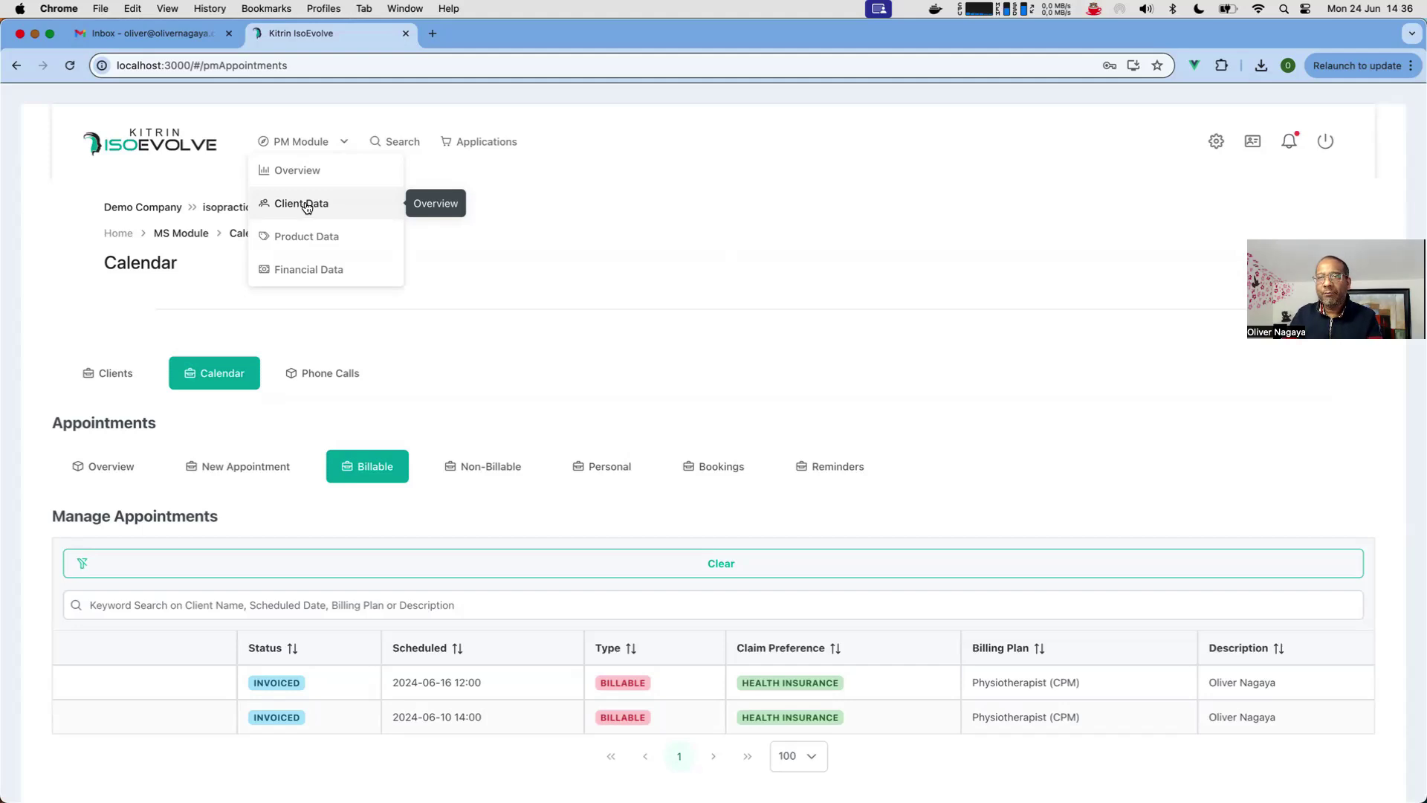
{"action": "left_click", "coordinate": [304, 175]}
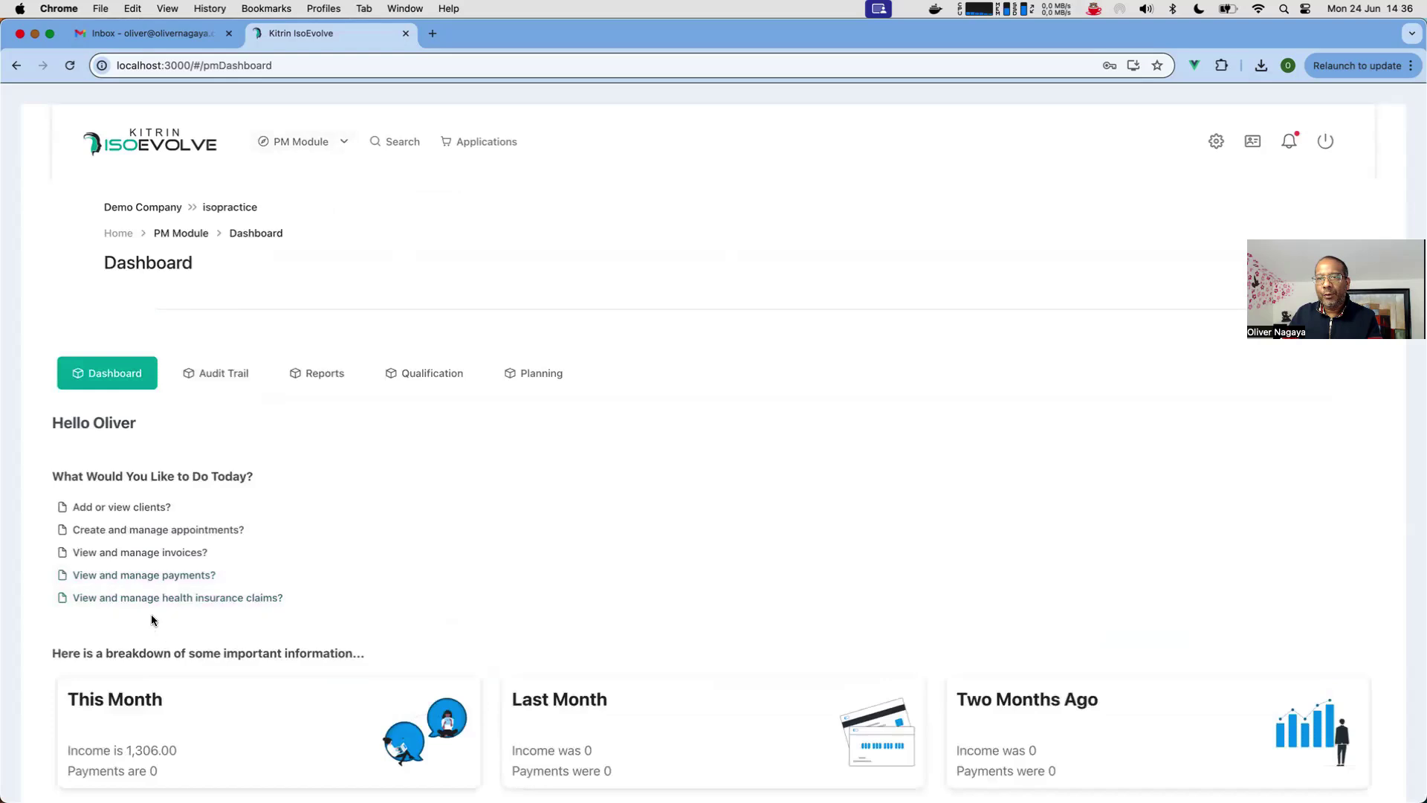
{"action": "left_click", "coordinate": [168, 556]}
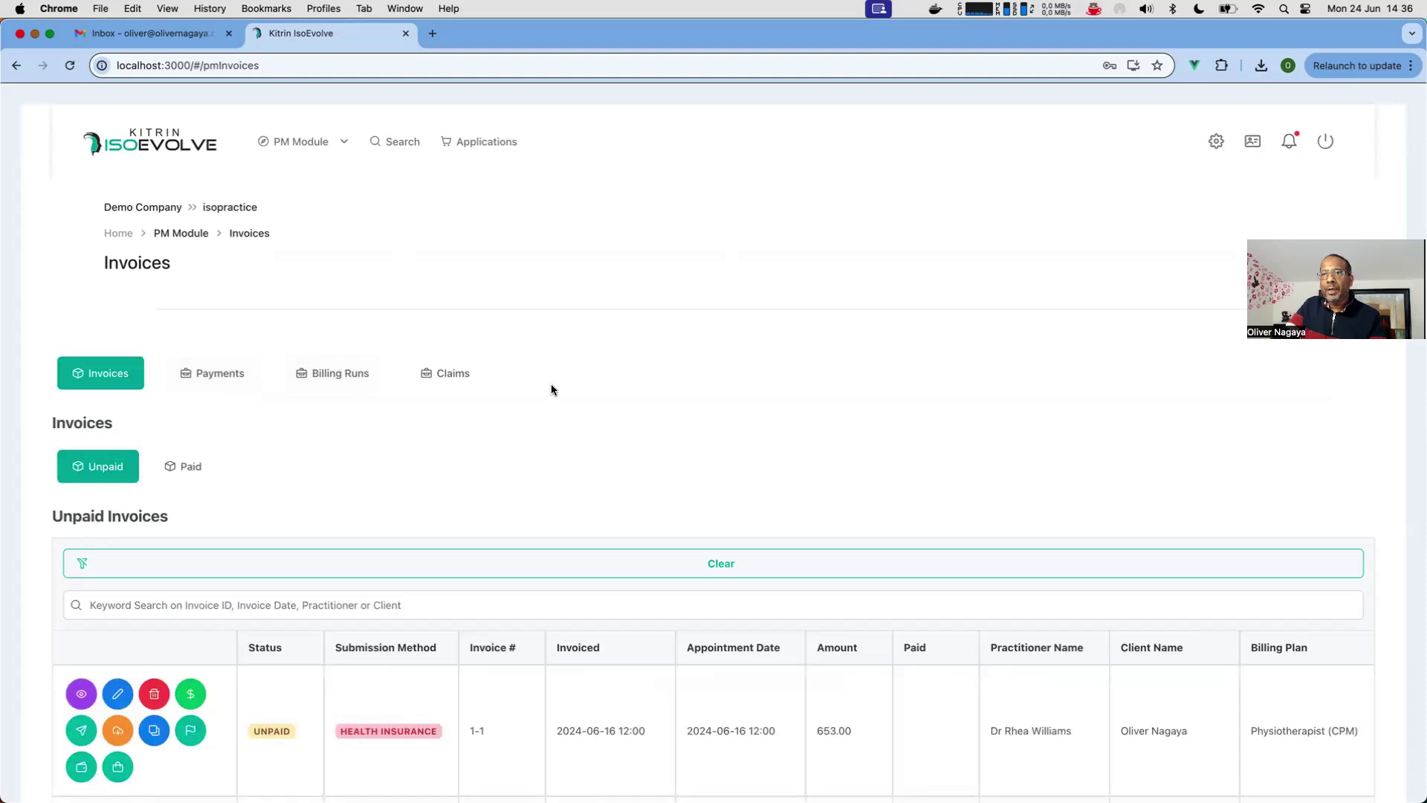
Step: Download the unpaid invoice for the 2024-06-10 appointment as a PDF
{"action": "scroll", "coordinate": [295, 523], "scroll_direction": "down", "scroll_amount": 3}
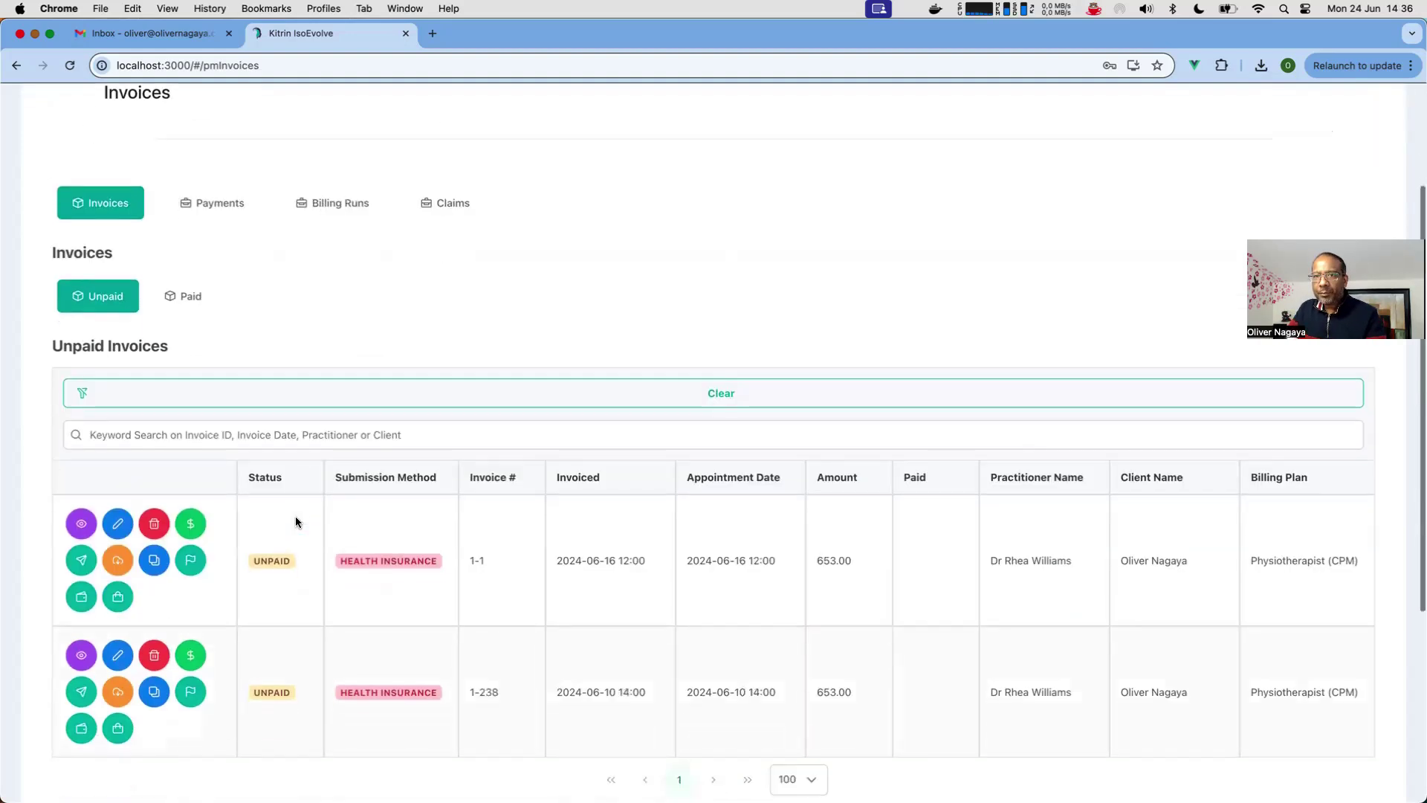
{"action": "scroll", "coordinate": [295, 522], "scroll_direction": "down", "scroll_amount": 1}
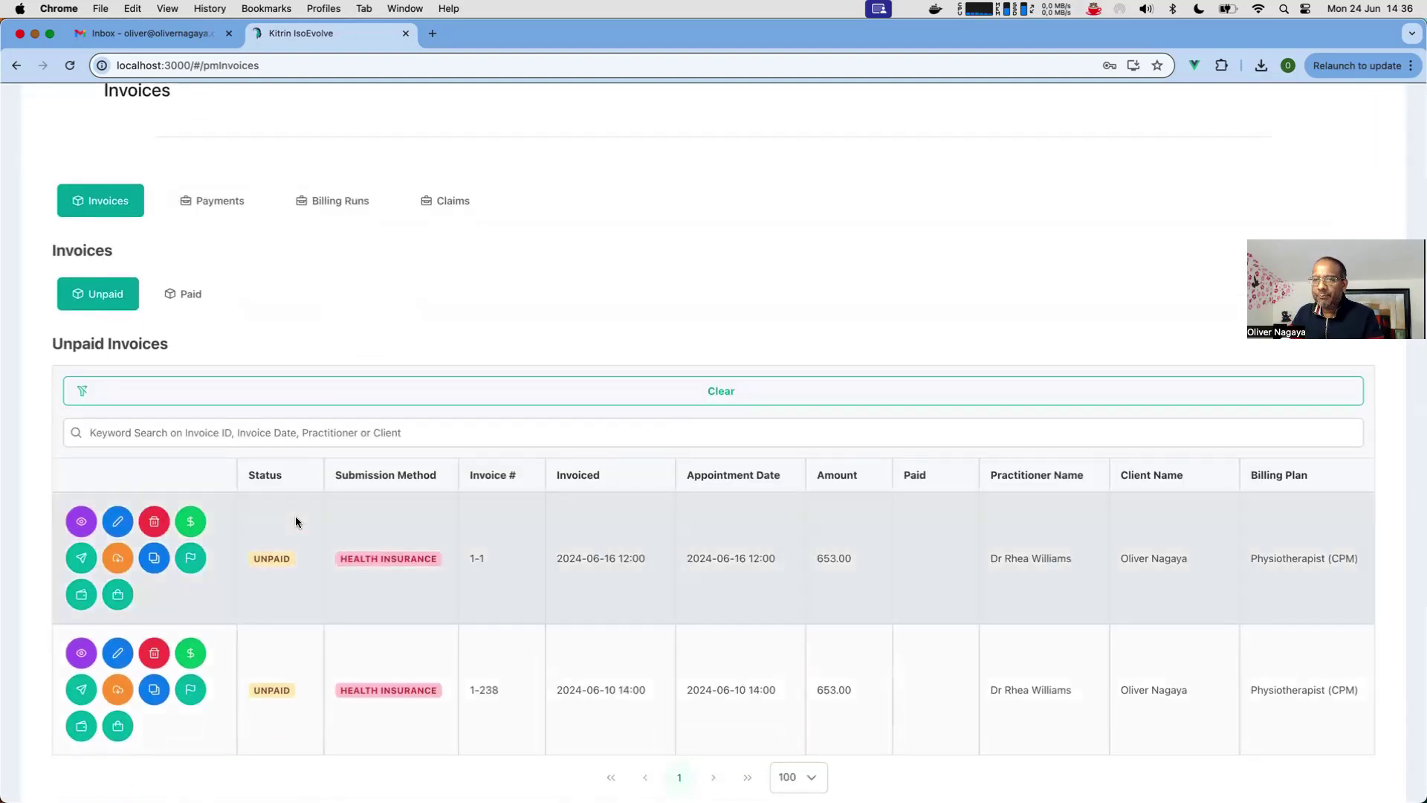
{"action": "scroll", "coordinate": [430, 545], "scroll_direction": "down", "scroll_amount": 3}
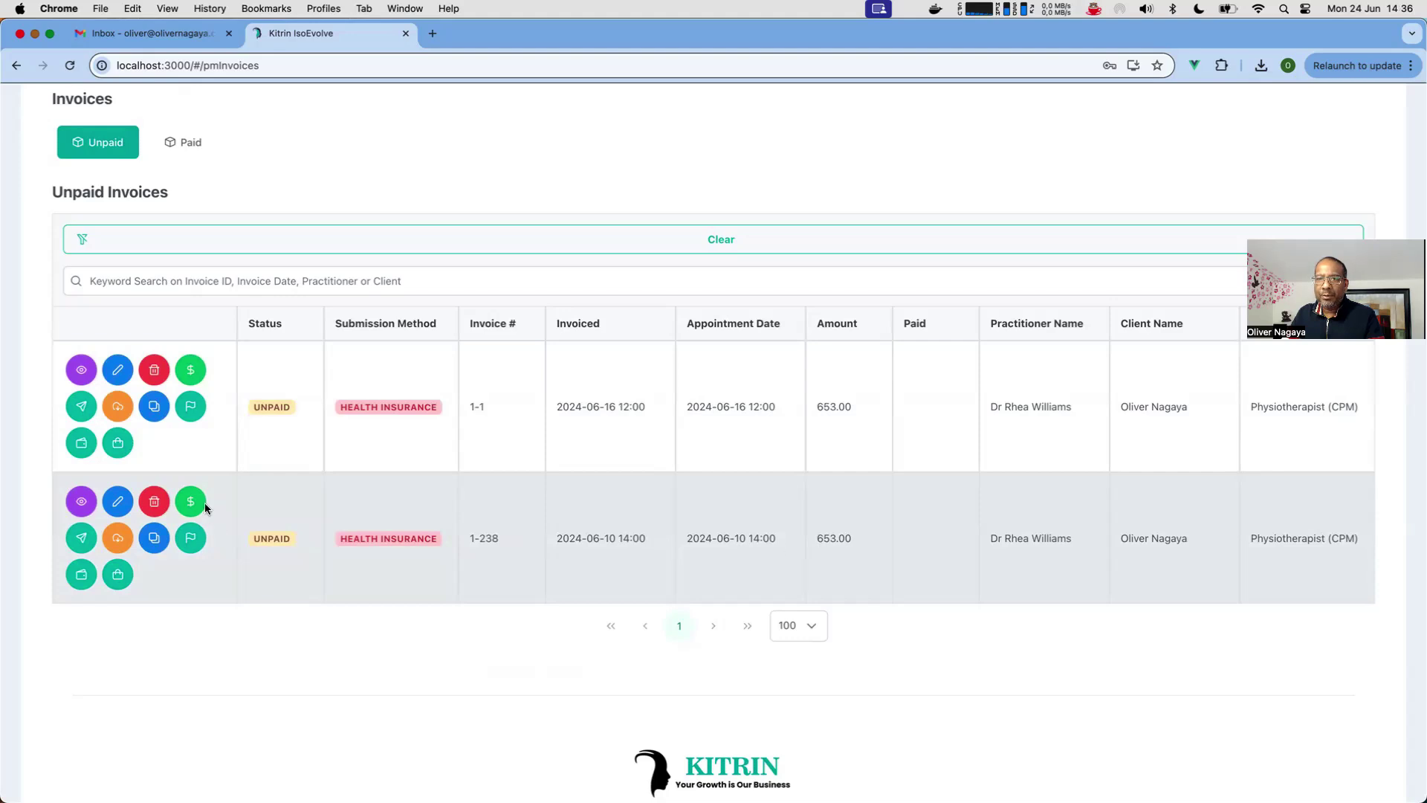
{"action": "left_click", "coordinate": [118, 537]}
{"action": "left_click", "coordinate": [173, 394]}
{"action": "left_click", "coordinate": [191, 427]}
{"action": "left_click", "coordinate": [550, 445]}
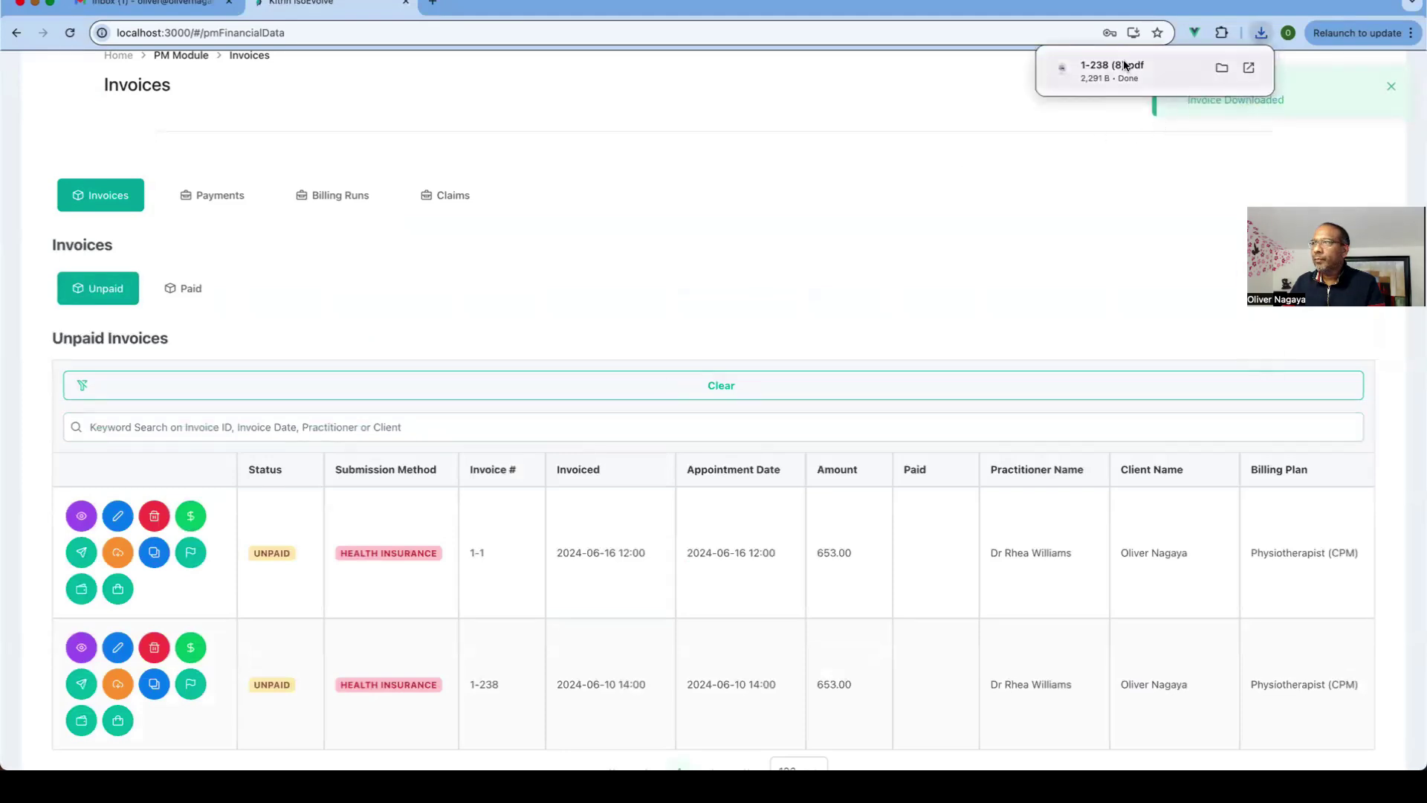
Step: Open the downloaded invoice PDF and highlight diagnostic code F11.4 on the first line item
{"action": "left_click", "coordinate": [1125, 65]}
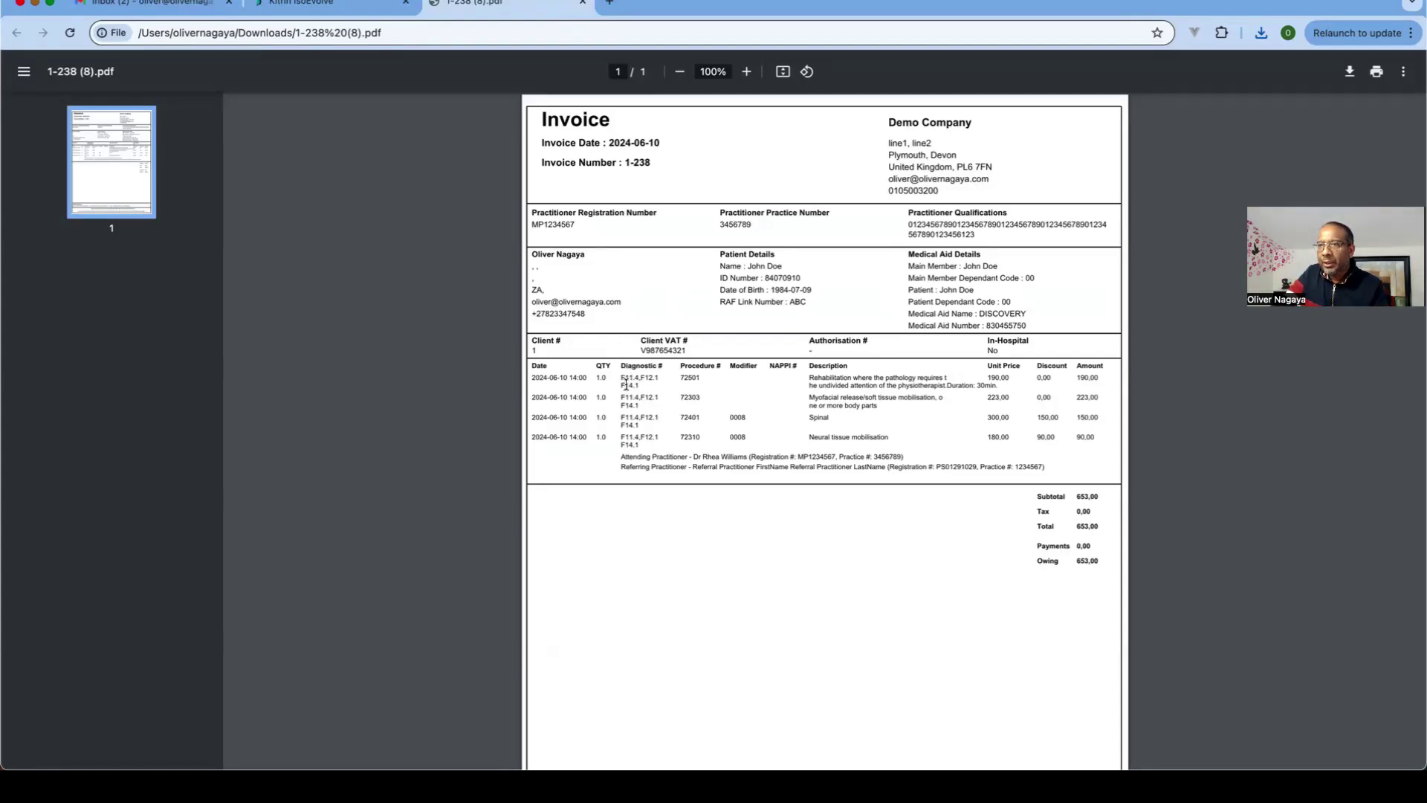
{"action": "left_click_drag", "start_coordinate": [622, 380], "coordinate": [640, 378]}
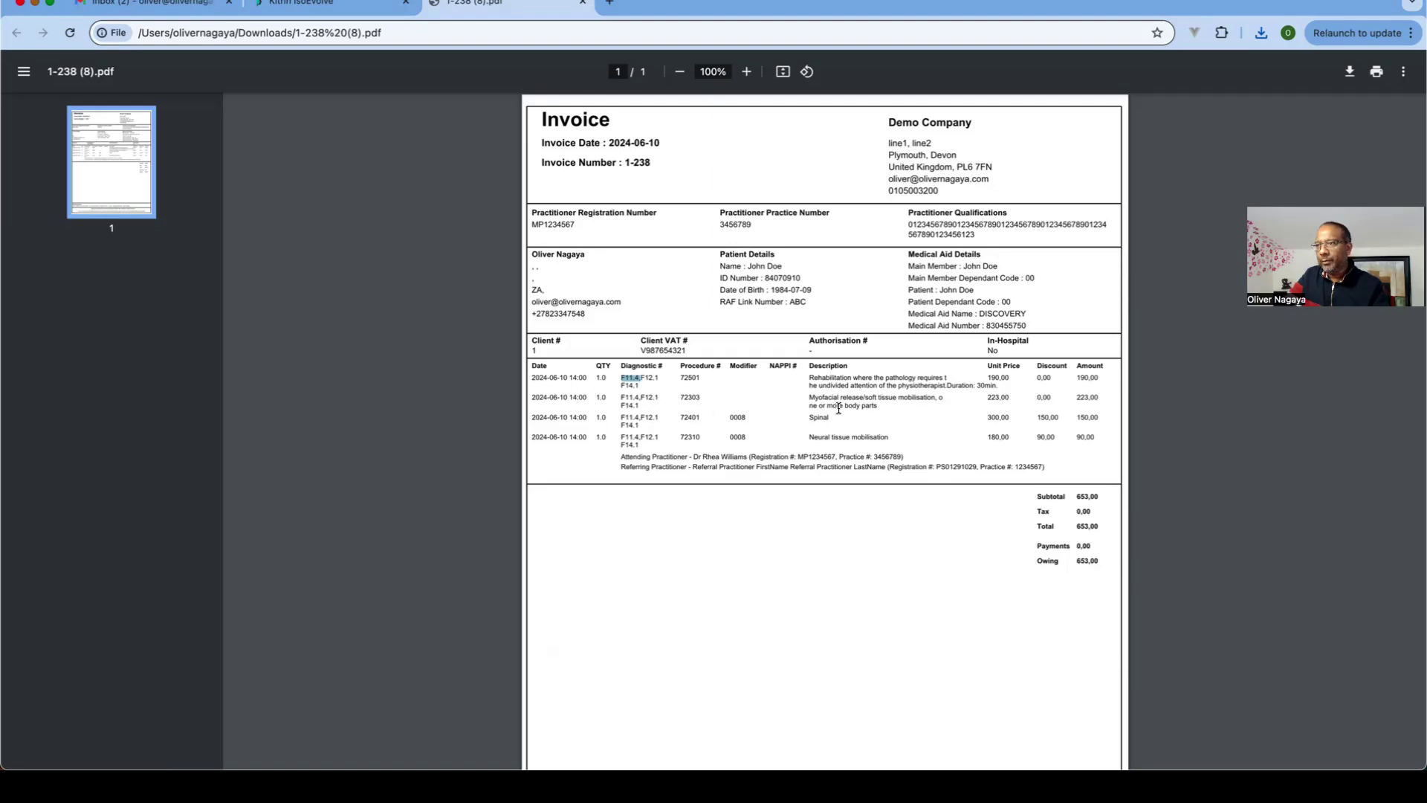
Step: Close the invoice PDF and open the claims overview in the PM Module
{"action": "left_click", "coordinate": [582, 3]}
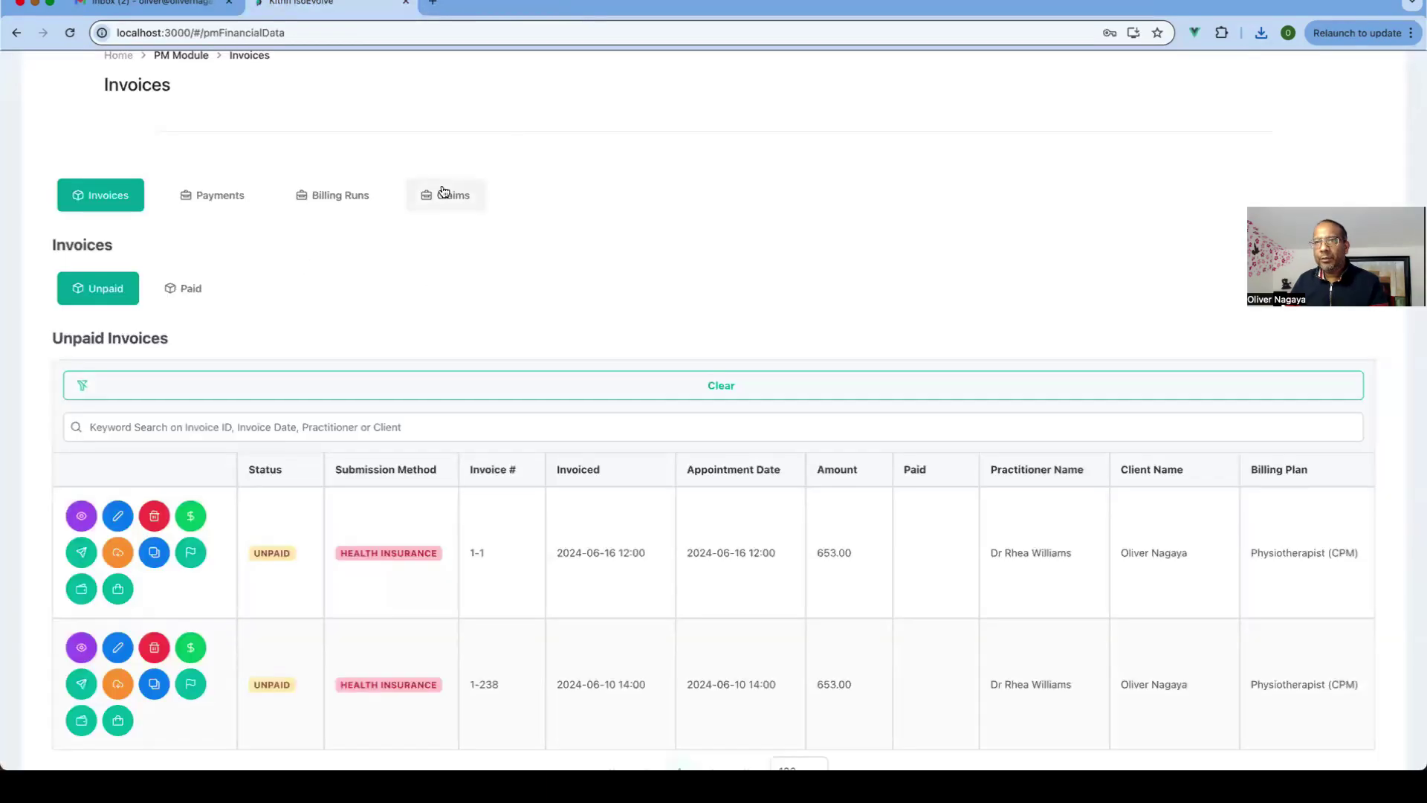
{"action": "left_click", "coordinate": [448, 195]}
{"action": "scroll", "coordinate": [533, 373], "scroll_direction": "down", "scroll_amount": 3}
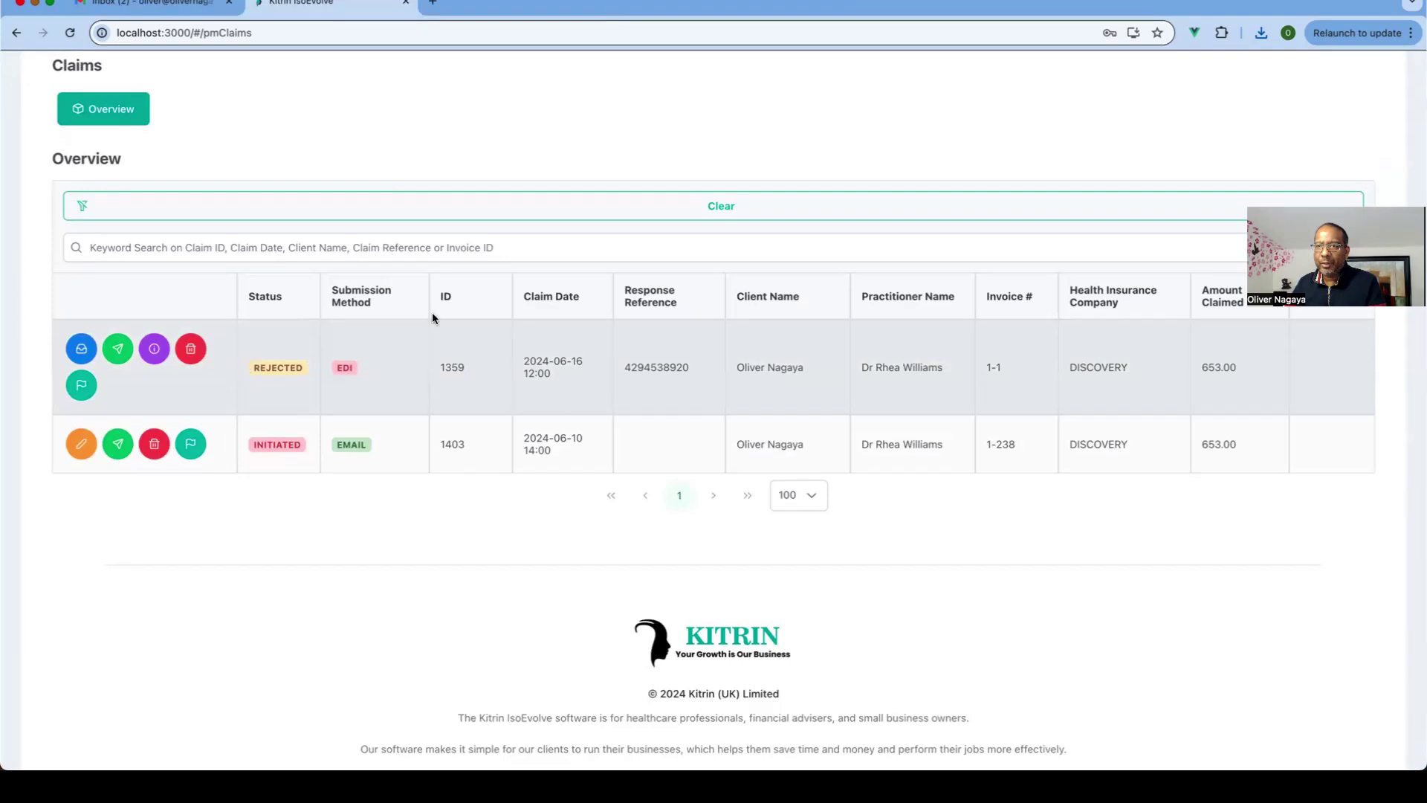
{"action": "scroll", "coordinate": [269, 152], "scroll_direction": "up", "scroll_amount": 1}
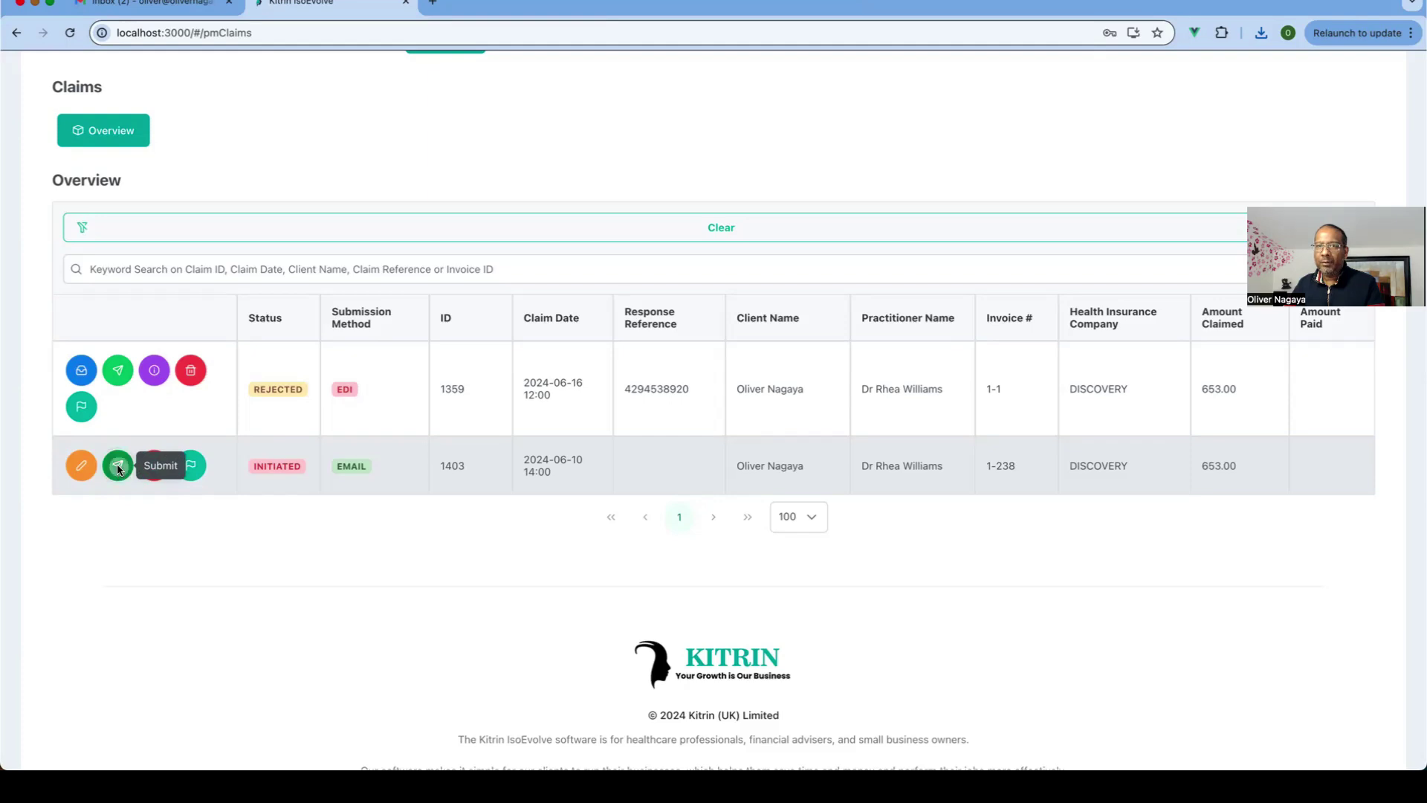
Step: Submit the emailed claim for the 2024-06-10 appointment, choosing Yes to submit and No for resubmission
{"action": "left_click", "coordinate": [118, 466]}
{"action": "left_click", "coordinate": [312, 390]}
{"action": "left_click", "coordinate": [107, 431]}
{"action": "left_click", "coordinate": [109, 433]}
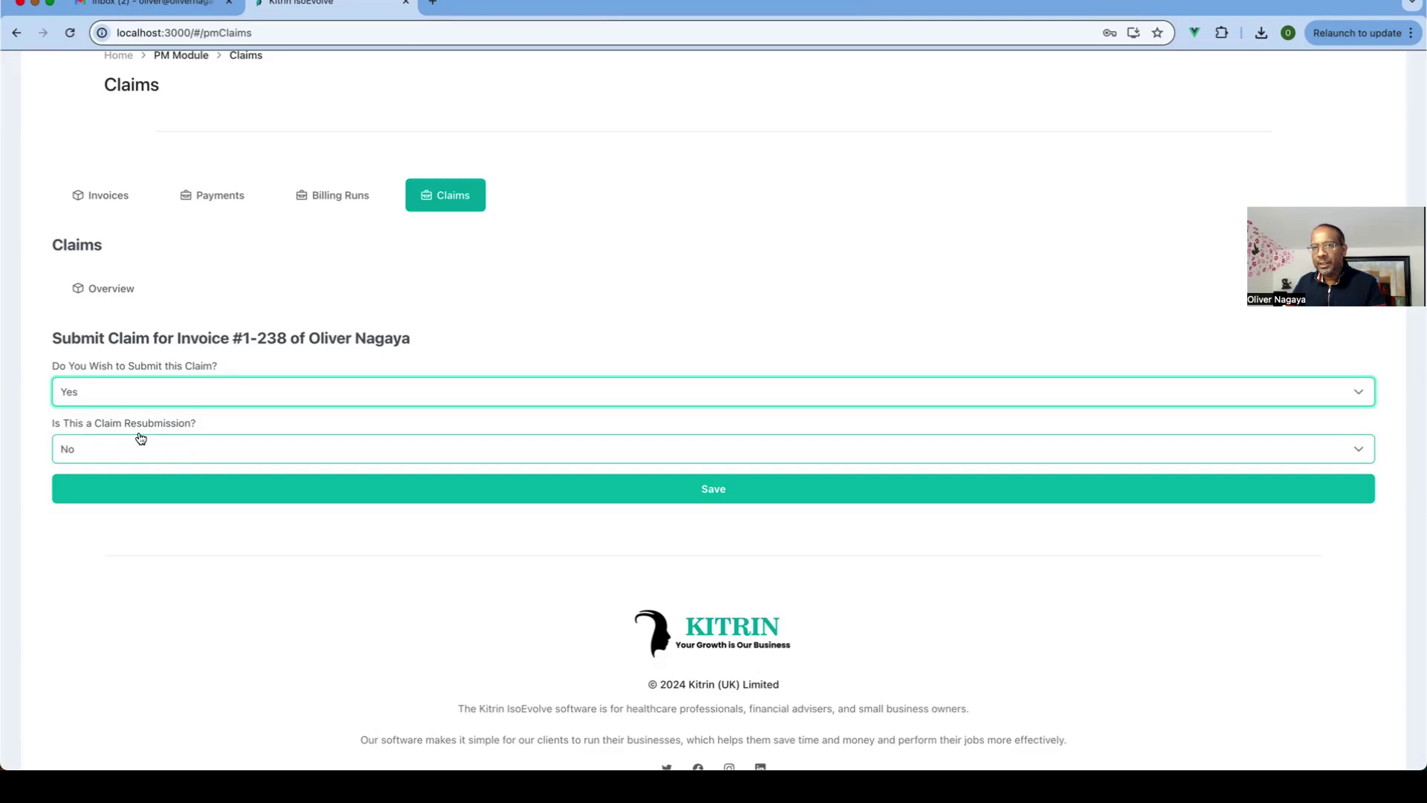
{"action": "left_click", "coordinate": [746, 489]}
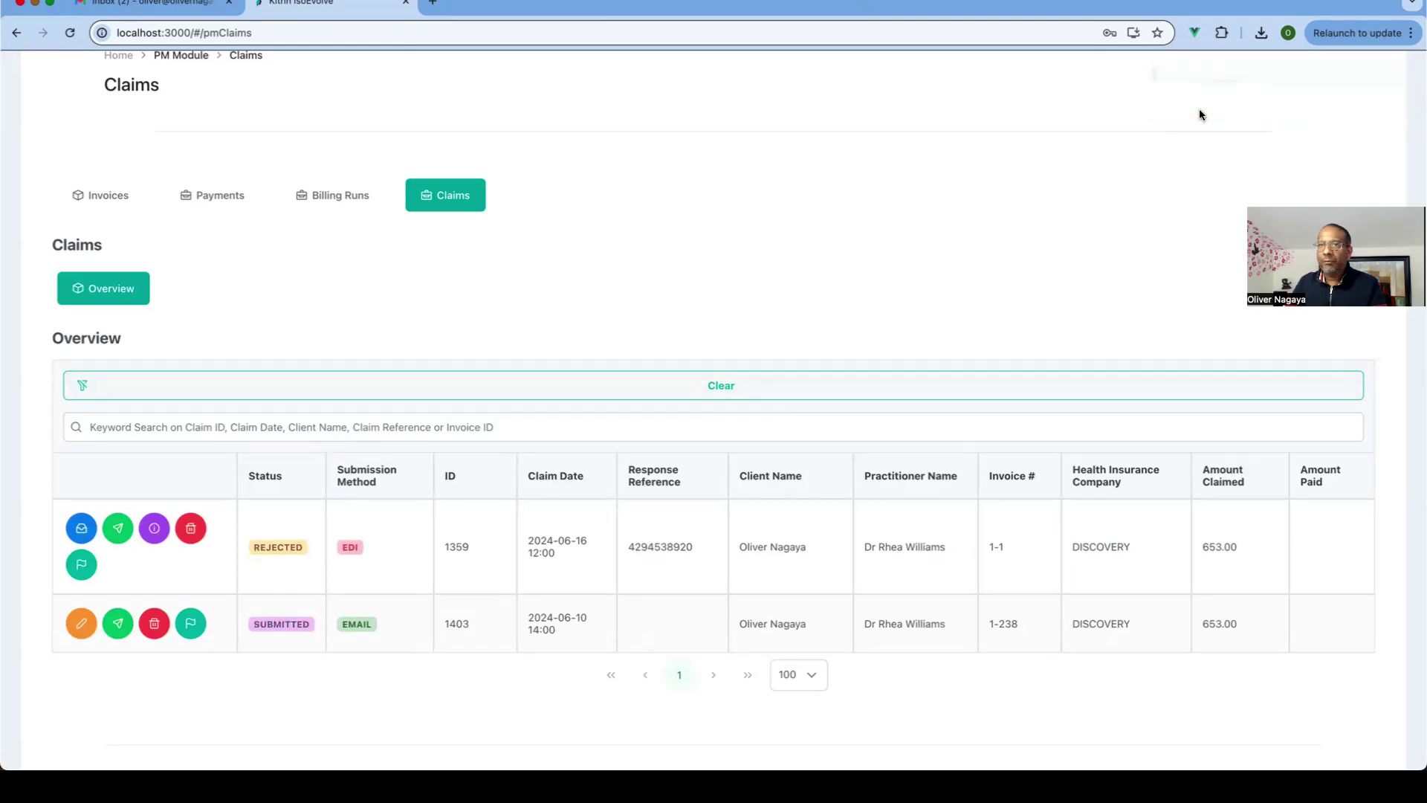
Step: Look through the status options for the 2024-06-10 claim and return to the claims overview without saving
{"action": "scroll", "coordinate": [413, 520], "scroll_direction": "down", "scroll_amount": 3}
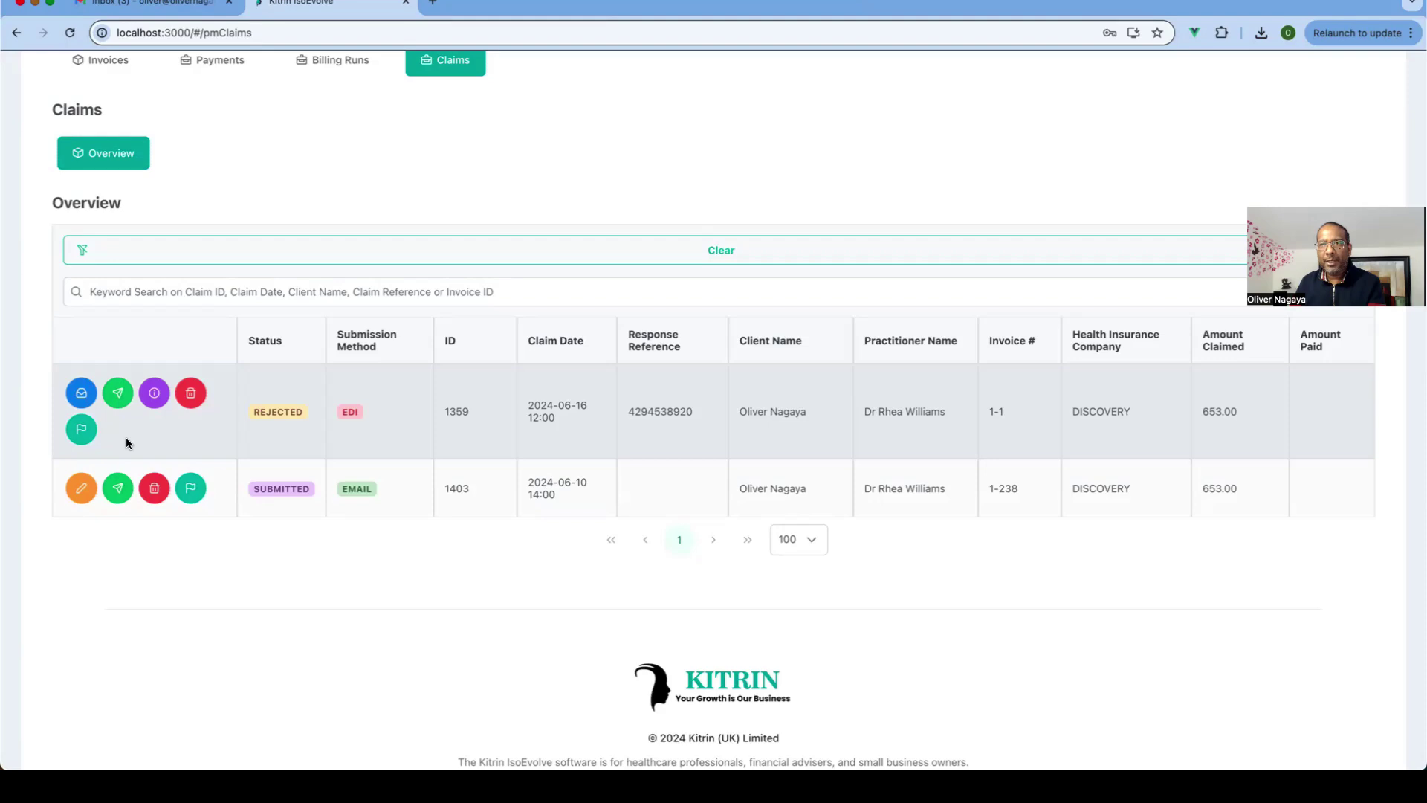
{"action": "left_click", "coordinate": [191, 488]}
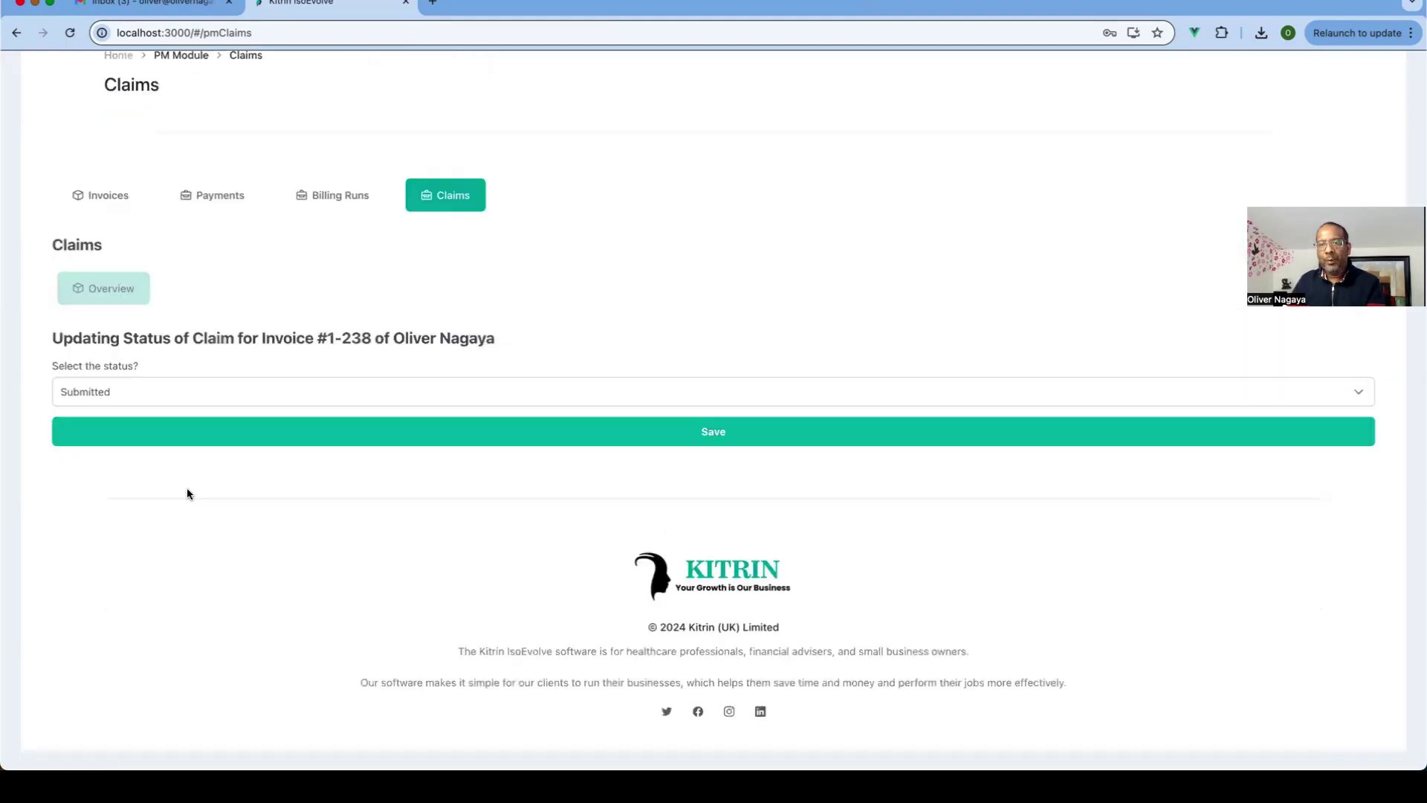
{"action": "left_click", "coordinate": [144, 388]}
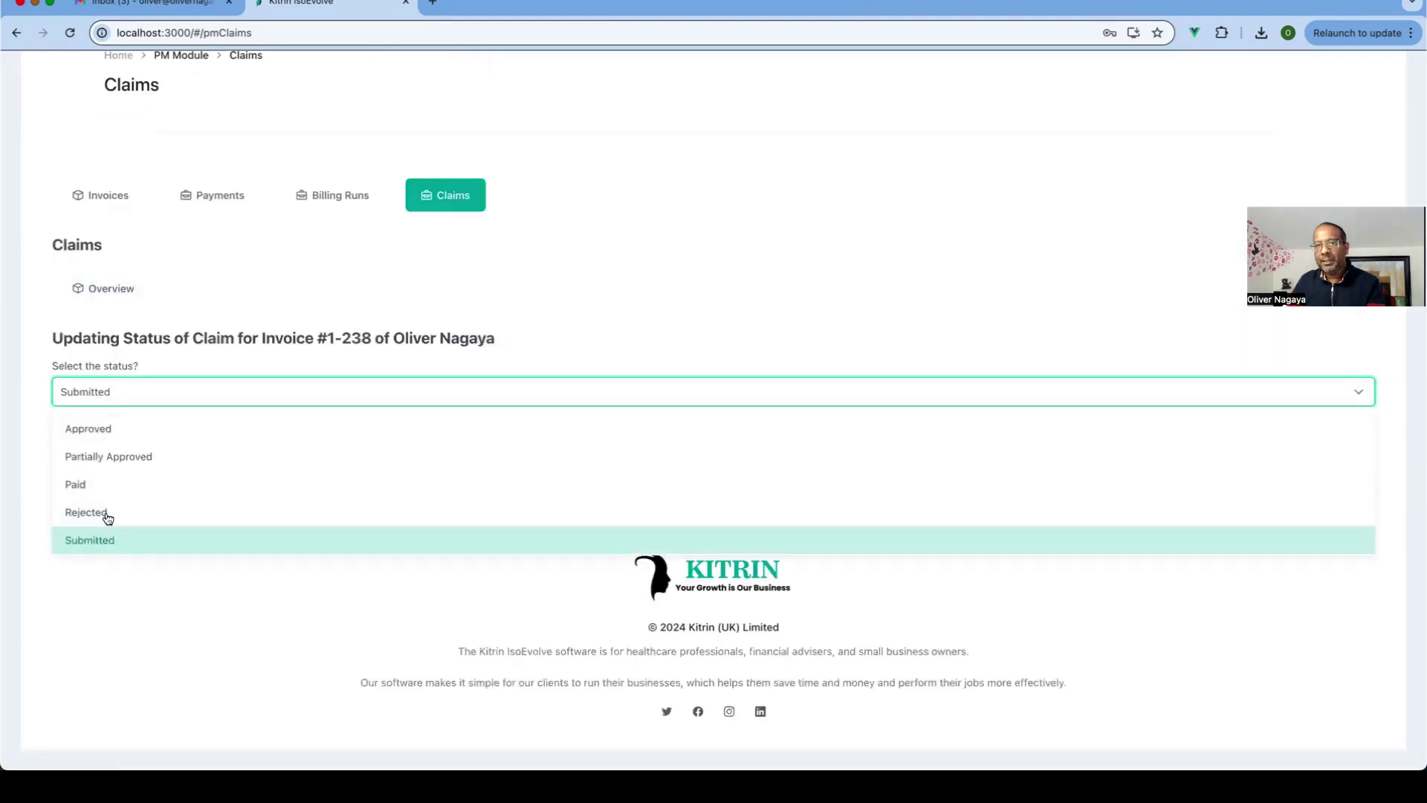
{"action": "left_click", "coordinate": [149, 639]}
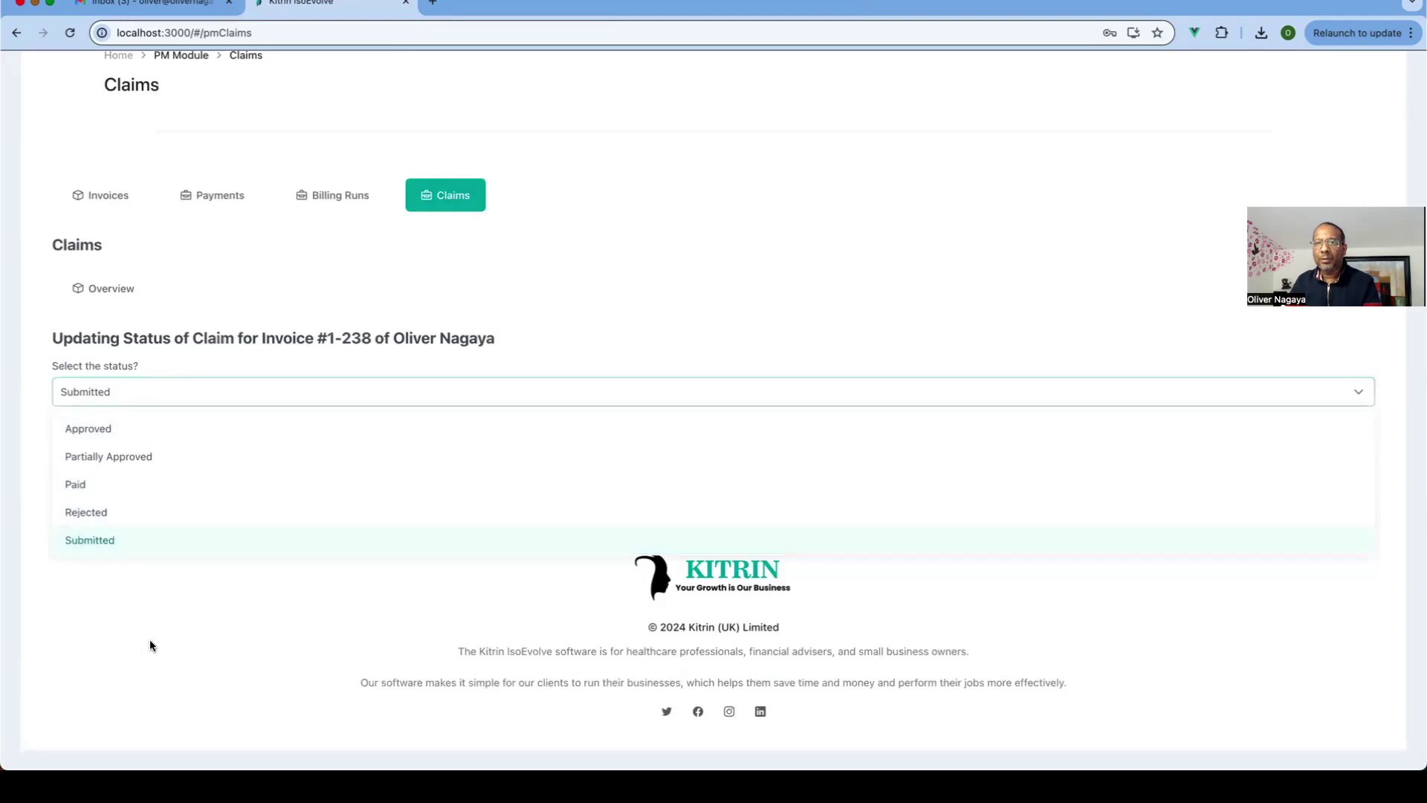
{"action": "left_click", "coordinate": [123, 300]}
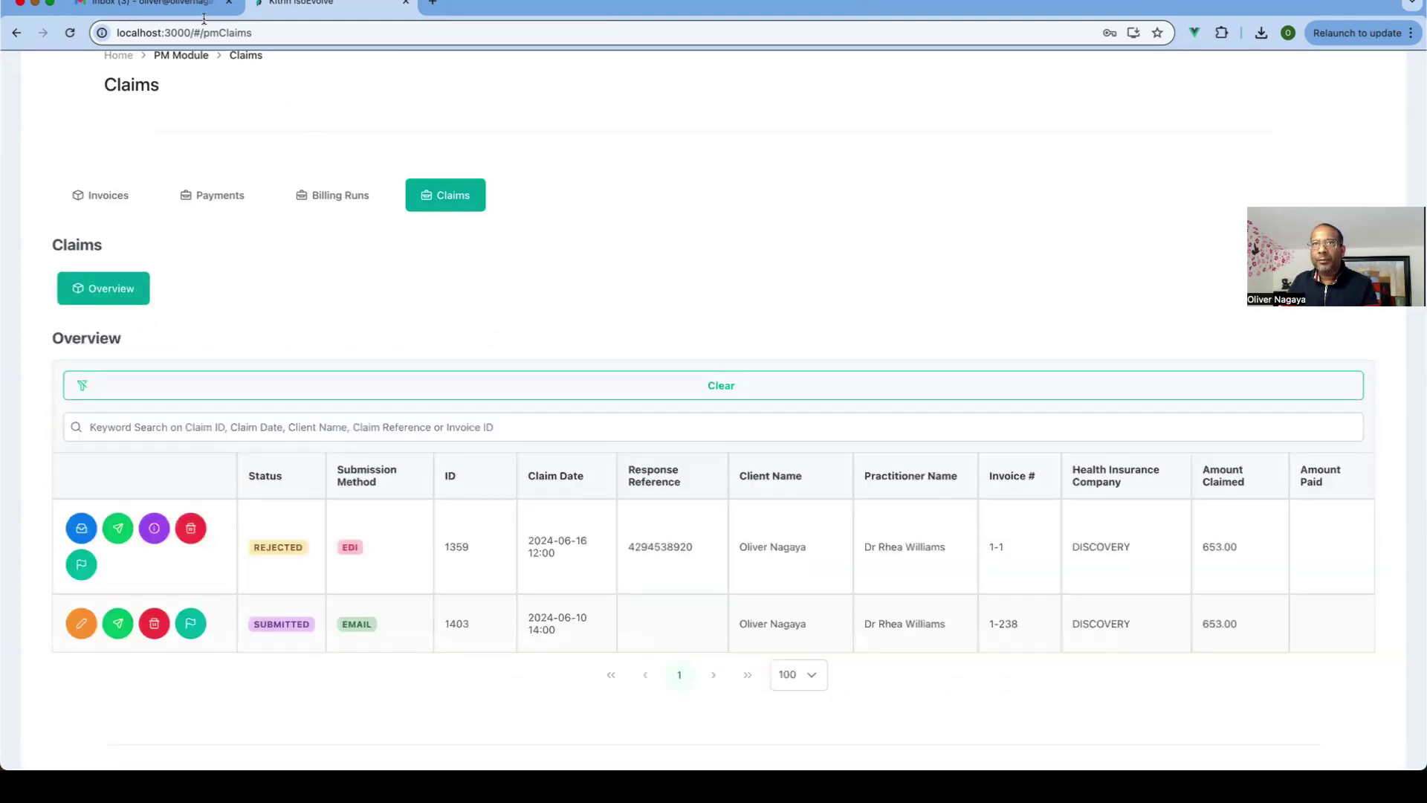
Step: Switch to Gmail, open the claim email for the 2024-06-10 appointment and preview its attached invoice PDF
{"action": "left_click", "coordinate": [174, 9]}
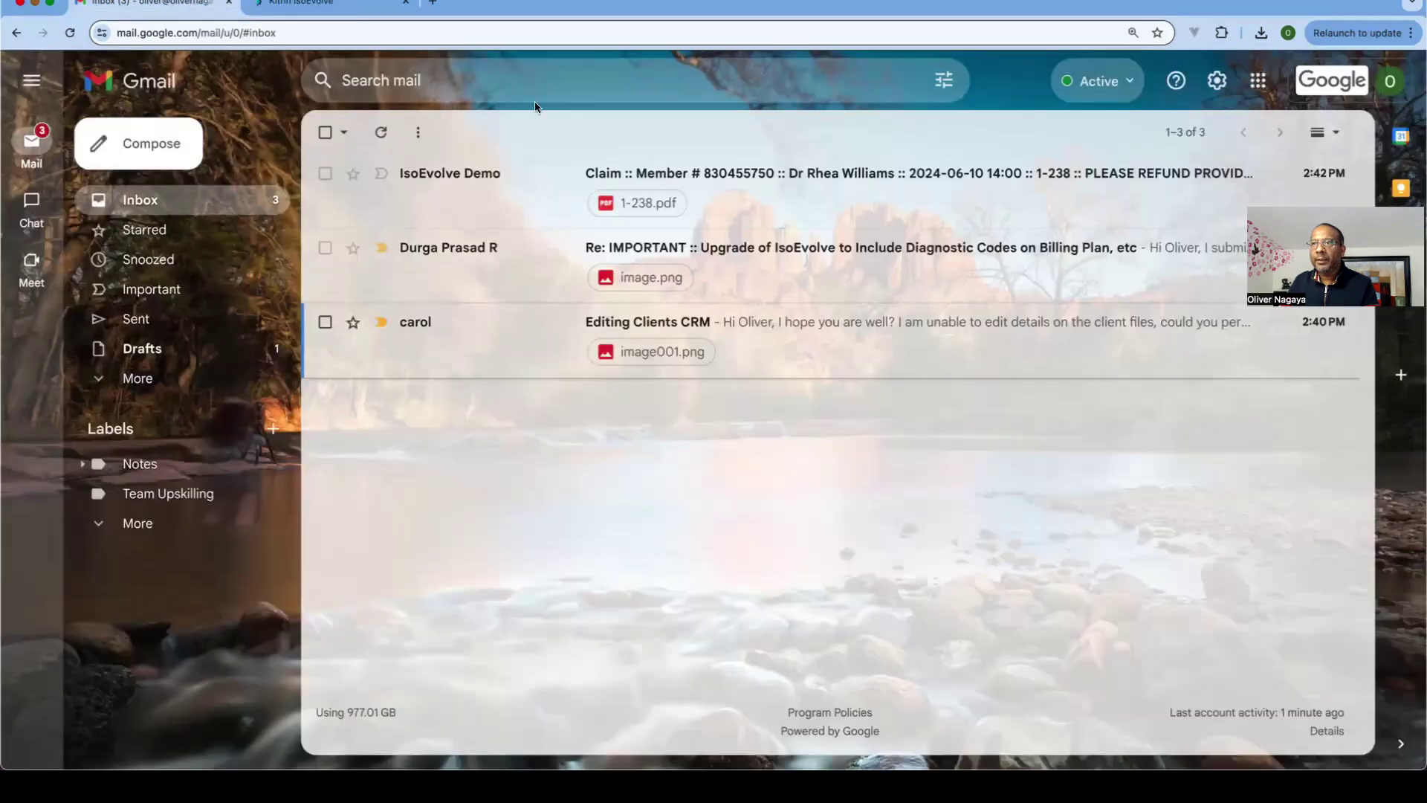
{"action": "left_click", "coordinate": [543, 175]}
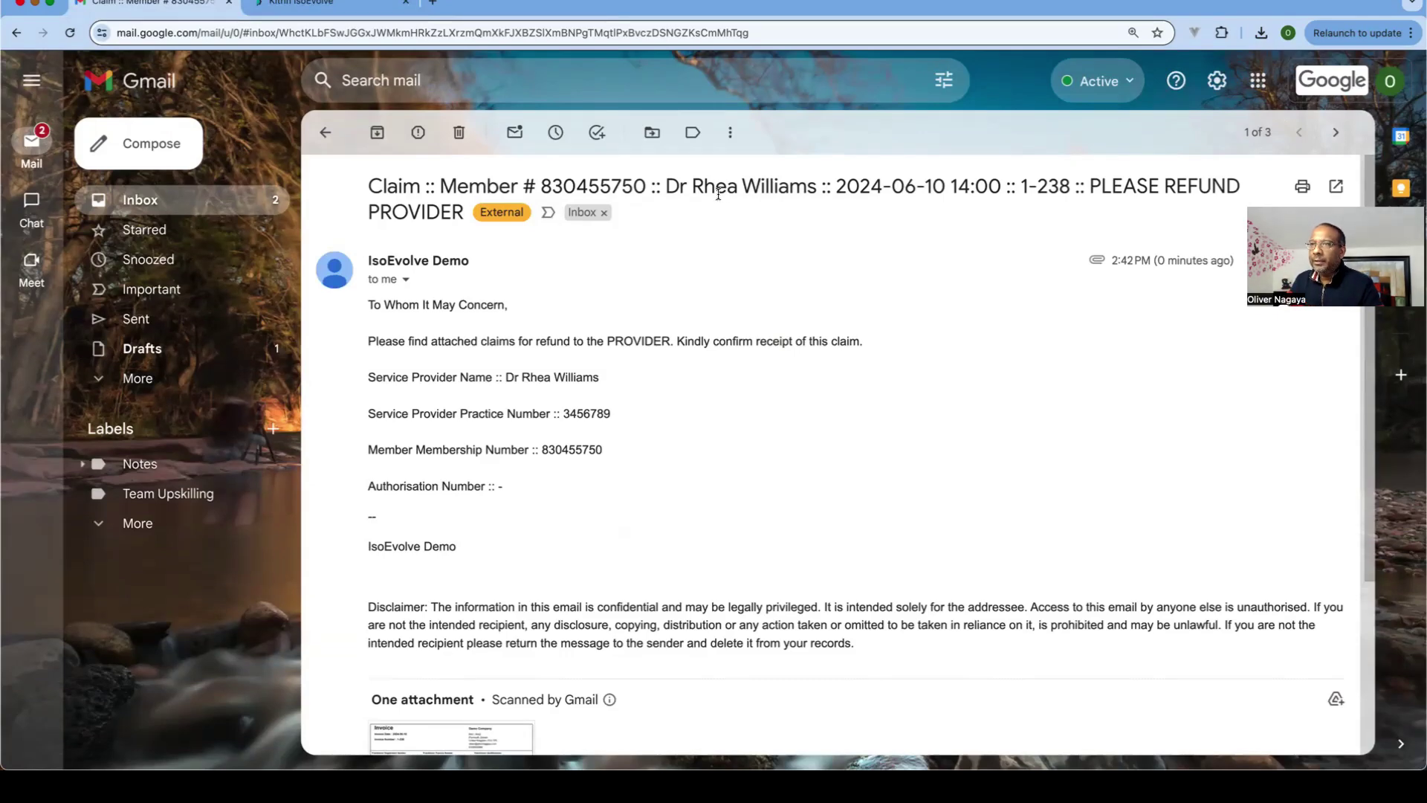
{"action": "scroll", "coordinate": [556, 381], "scroll_direction": "down", "scroll_amount": 3}
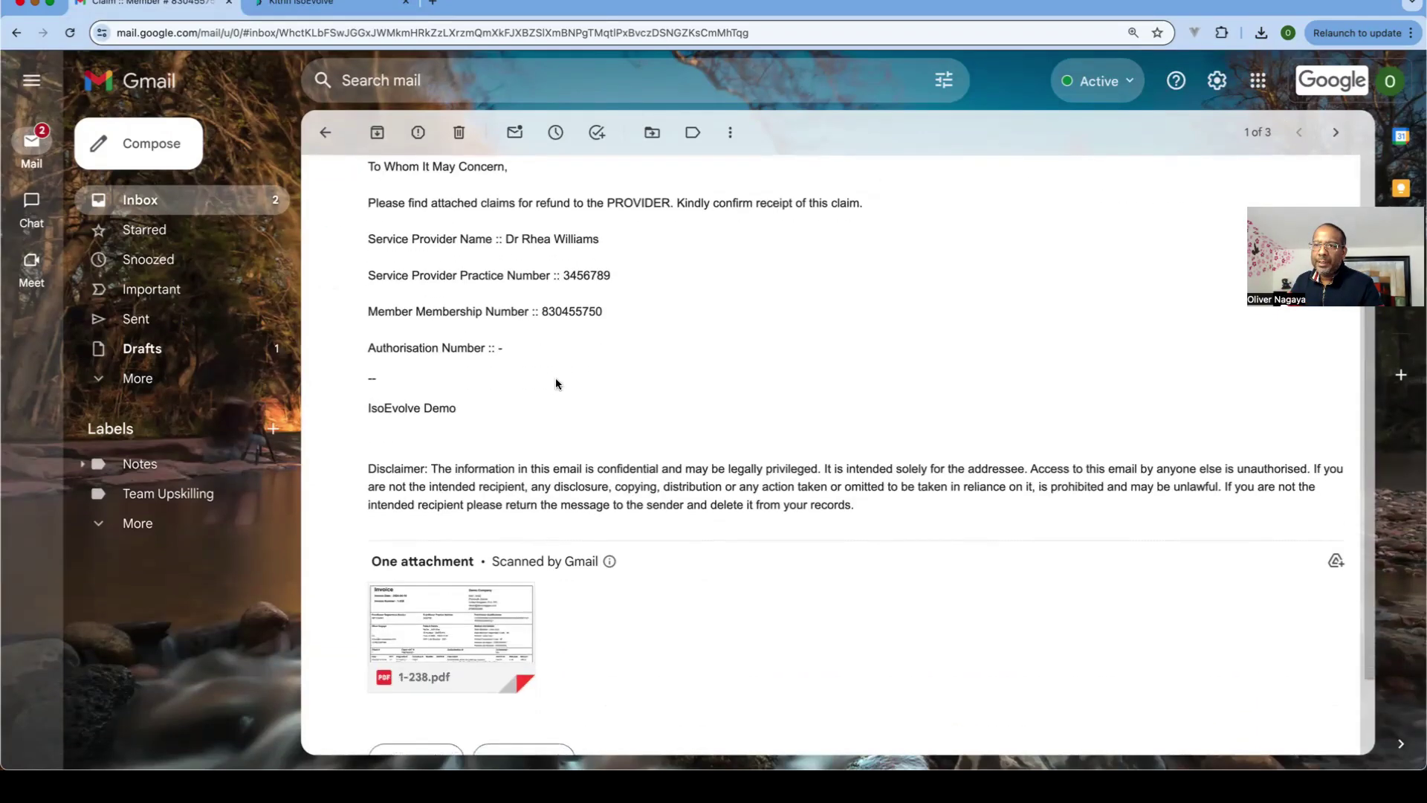
{"action": "scroll", "coordinate": [556, 381], "scroll_direction": "down", "scroll_amount": 2}
{"action": "mouse_move", "coordinate": [402, 492]}
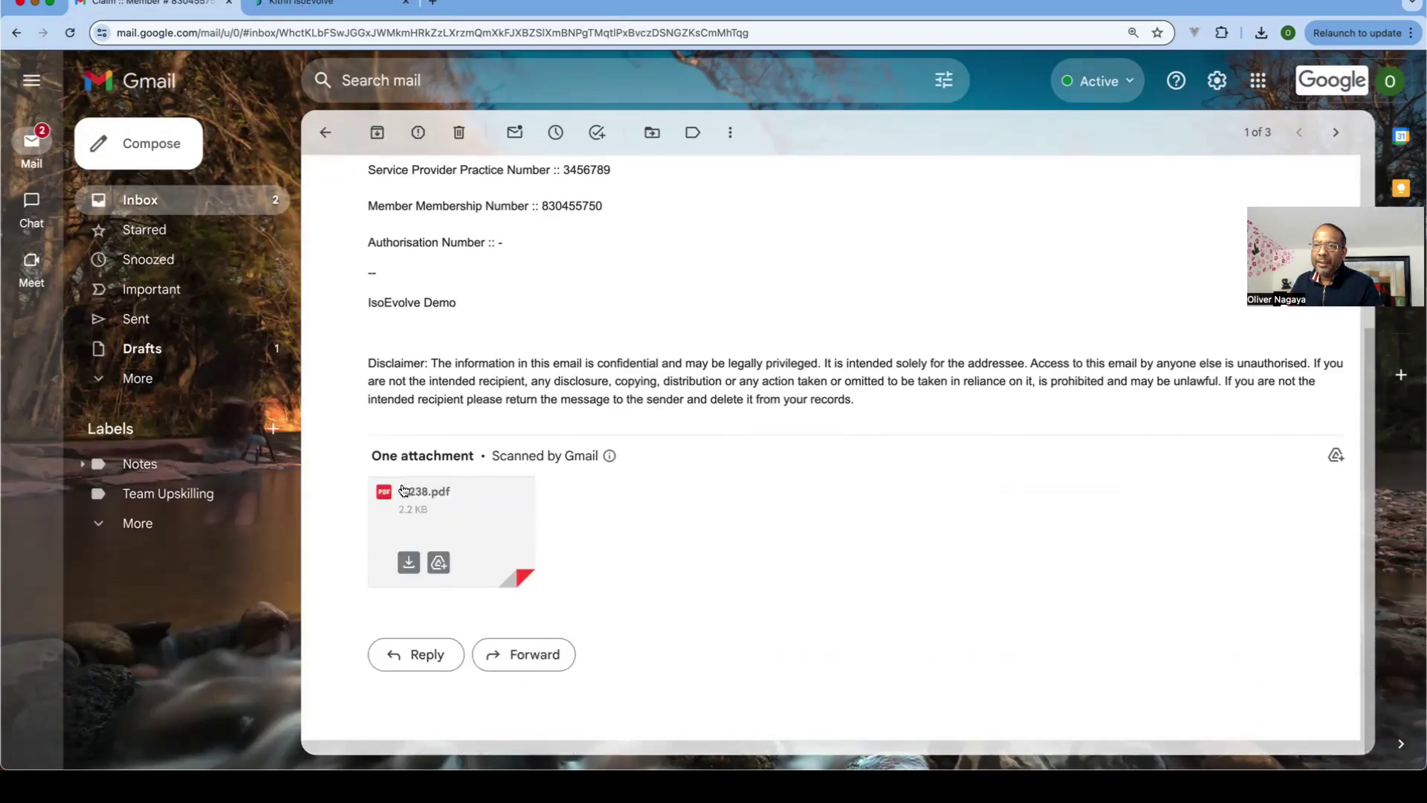
{"action": "left_click", "coordinate": [446, 507]}
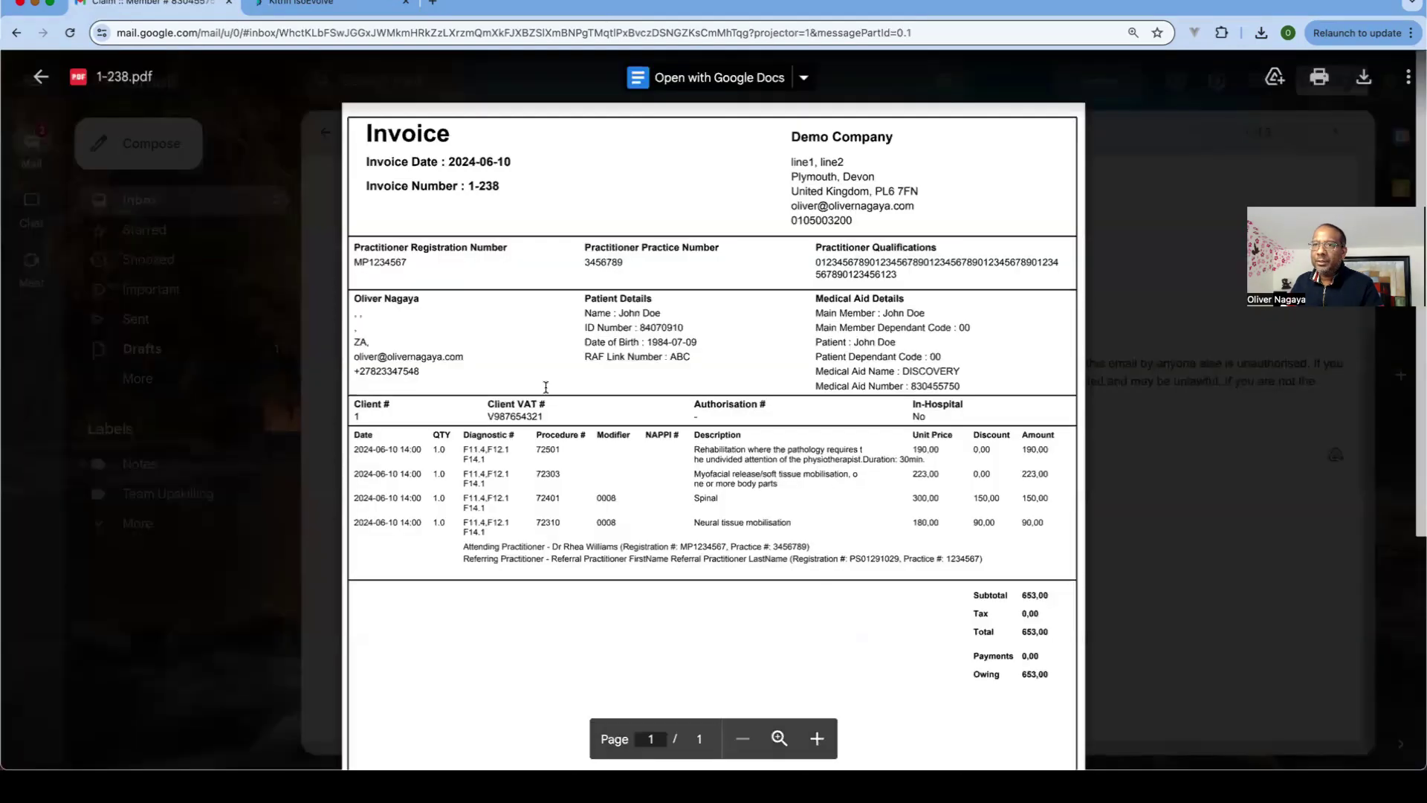
Step: Highlight diagnostic codes F11.4 and F12.1 on the attached invoice's first line item and review the rest down to the banking details
{"action": "left_click_drag", "start_coordinate": [464, 452], "coordinate": [514, 455]}
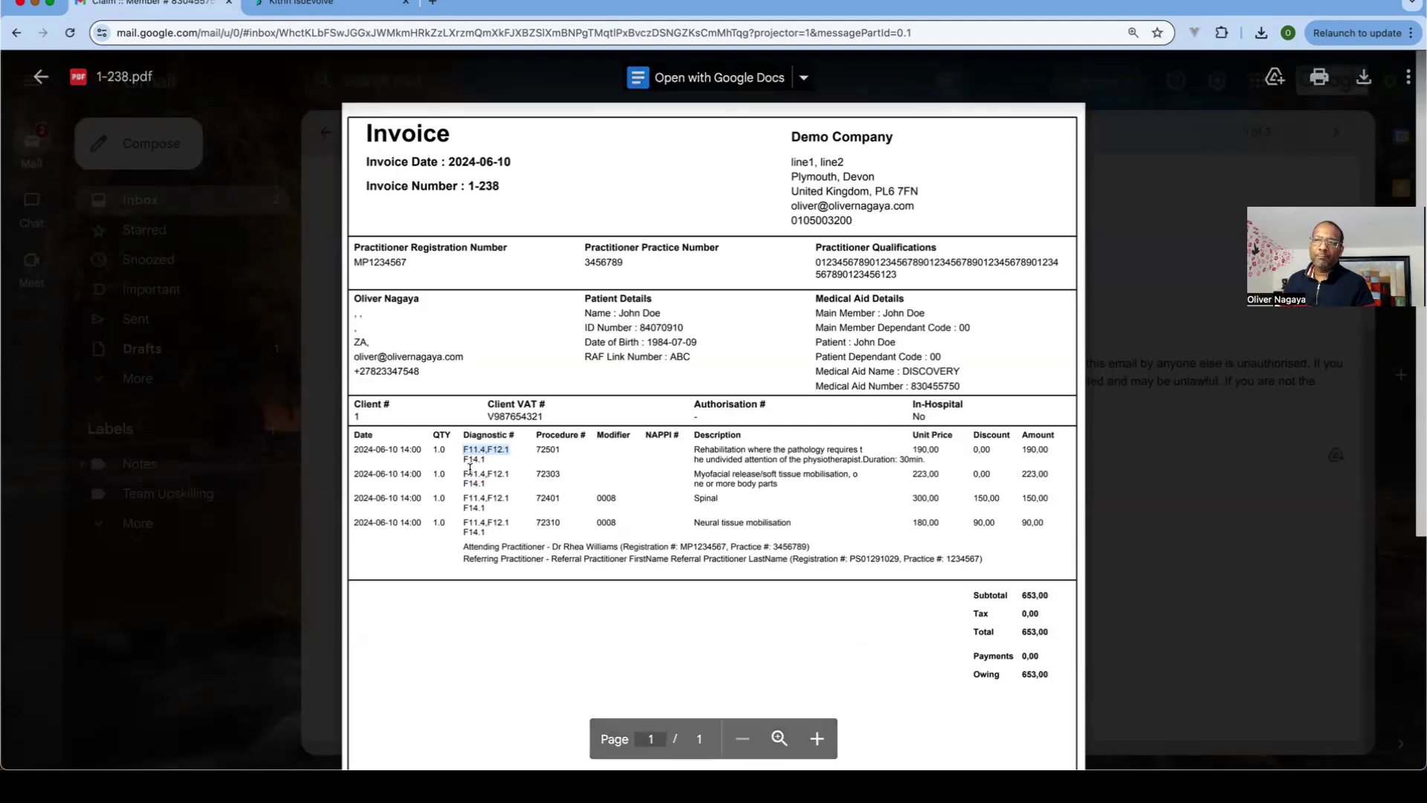
{"action": "scroll", "coordinate": [520, 468], "scroll_direction": "down", "scroll_amount": 5}
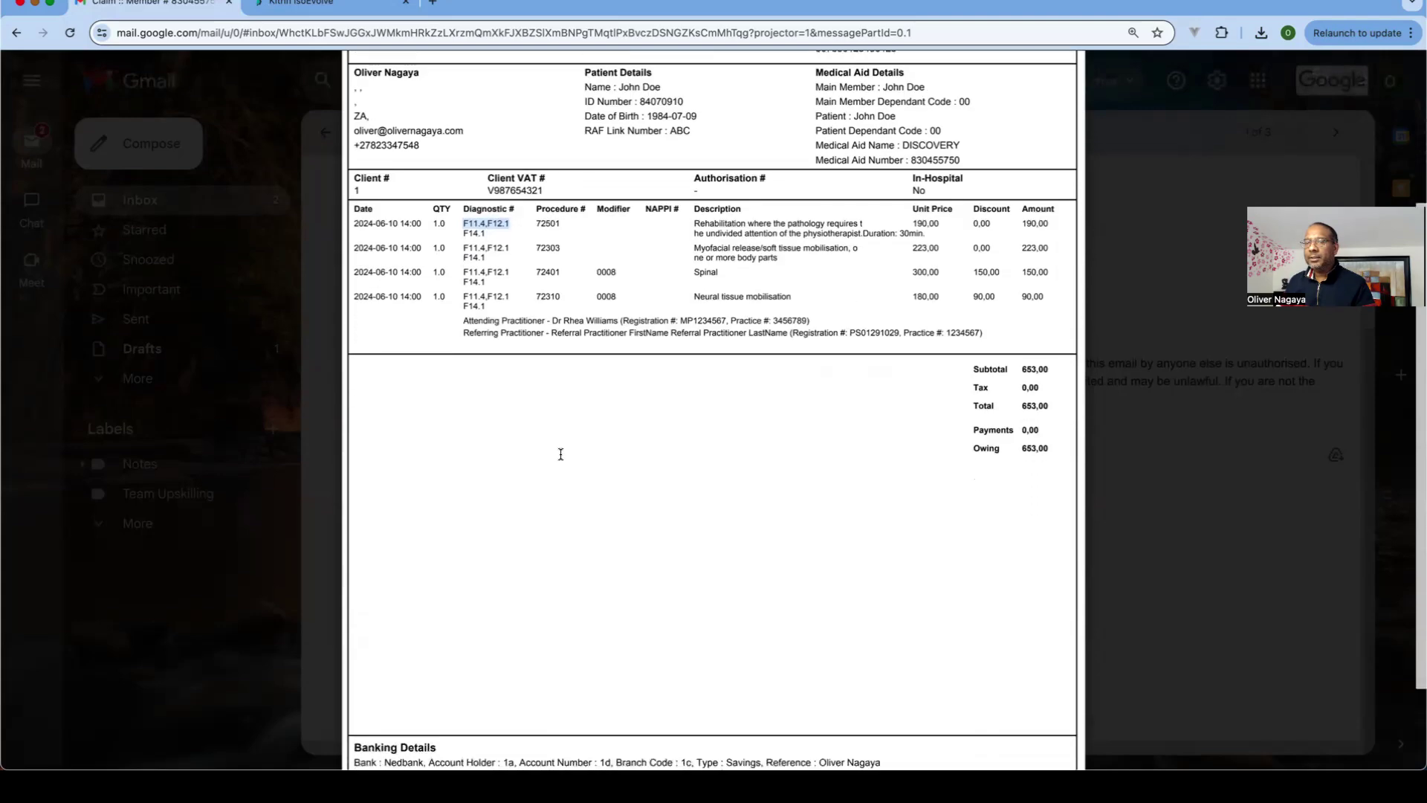
{"action": "scroll", "coordinate": [560, 455], "scroll_direction": "down", "scroll_amount": 2}
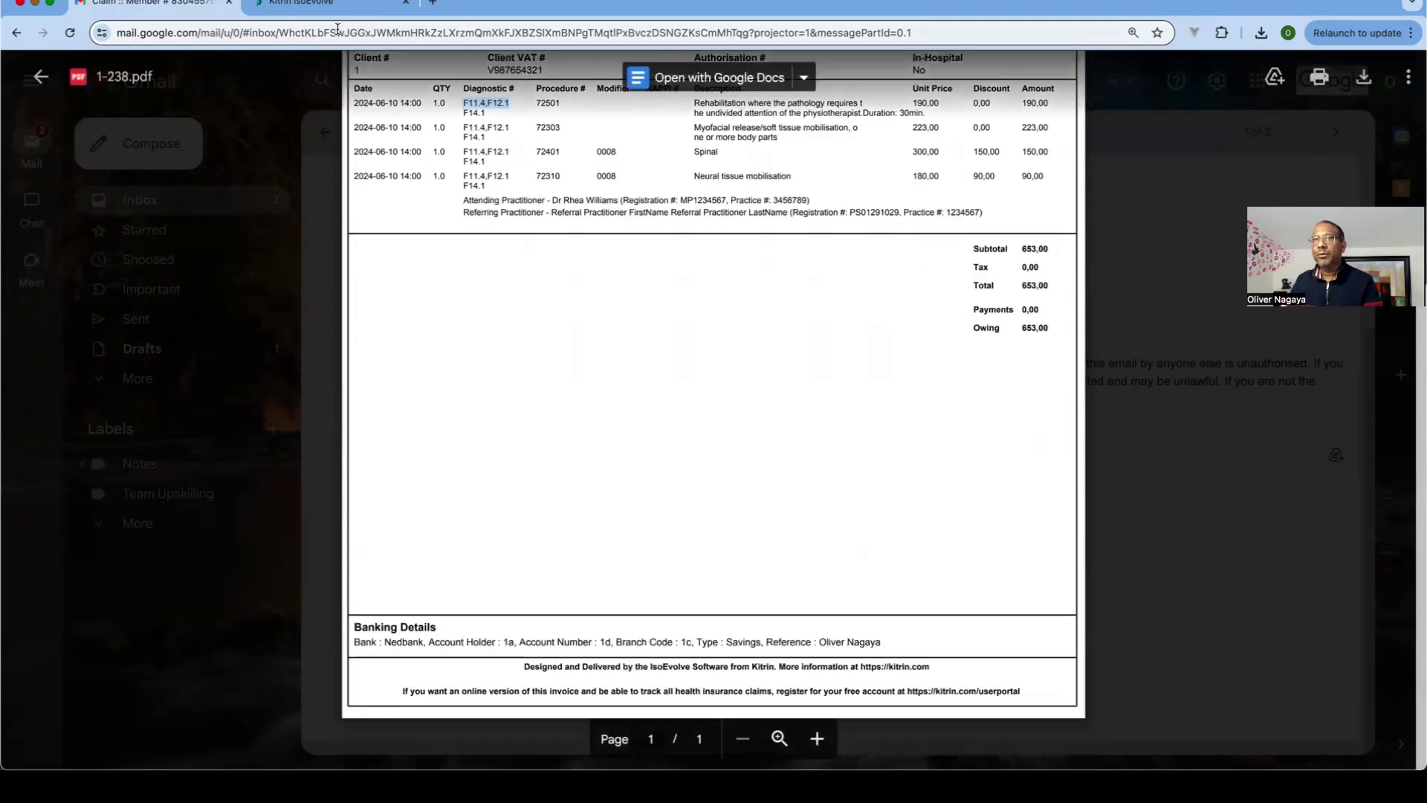
Step: Switch back to Kitrin IsoEvolve, open the billing configuration and view the components of the Physiotherapist (CPM) billing plan
{"action": "left_click", "coordinate": [331, 4]}
{"action": "scroll", "coordinate": [744, 269], "scroll_direction": "up", "scroll_amount": 3}
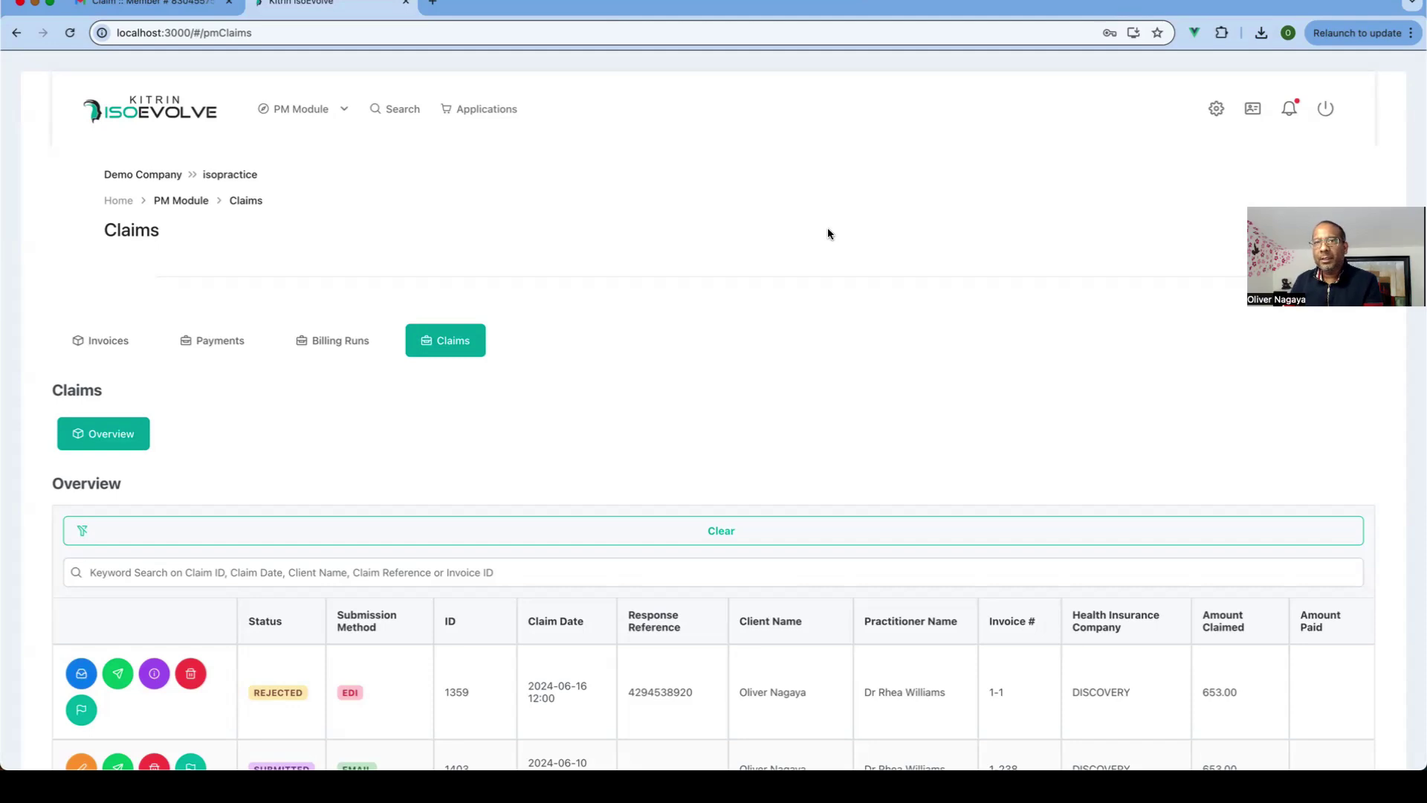
{"action": "left_click", "coordinate": [1211, 110]}
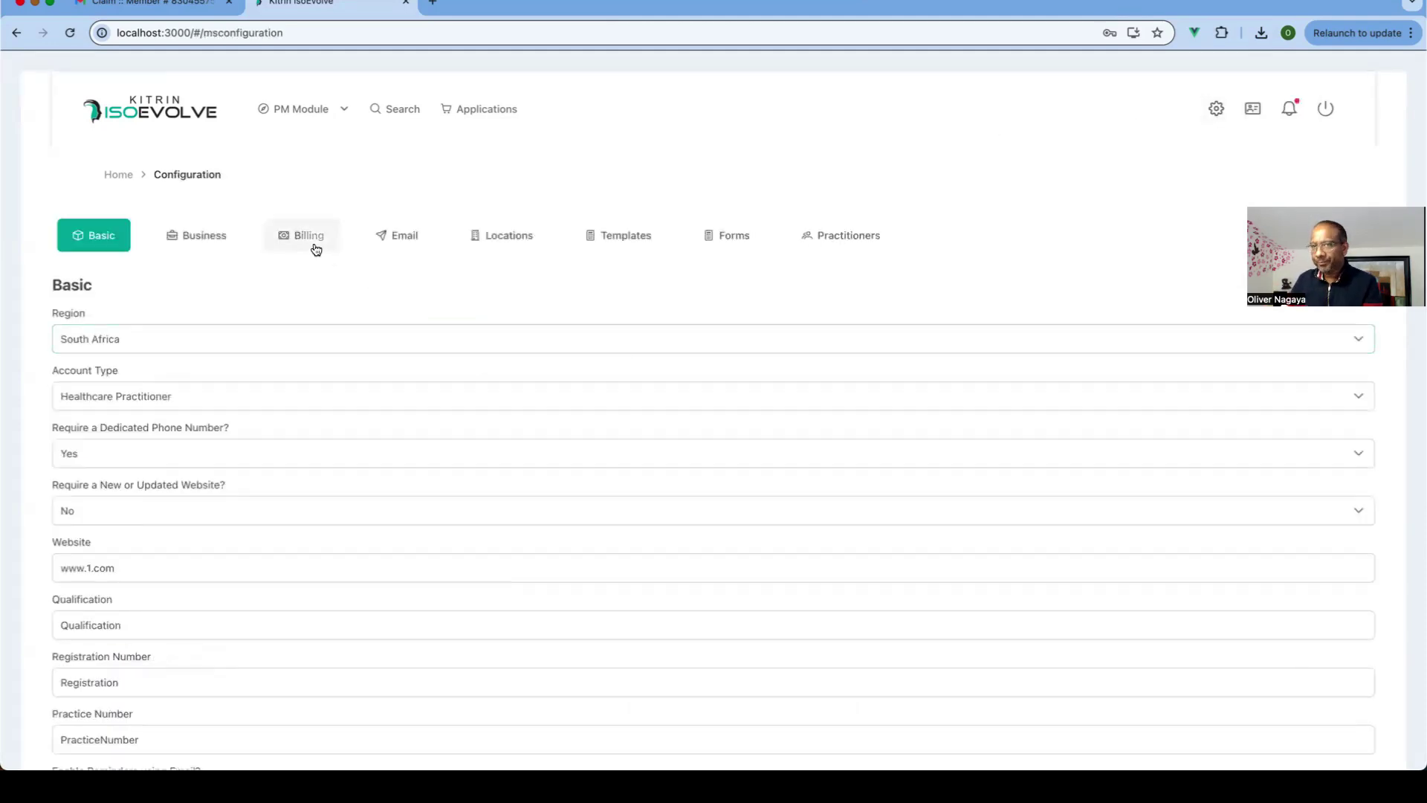
{"action": "left_click", "coordinate": [312, 246]}
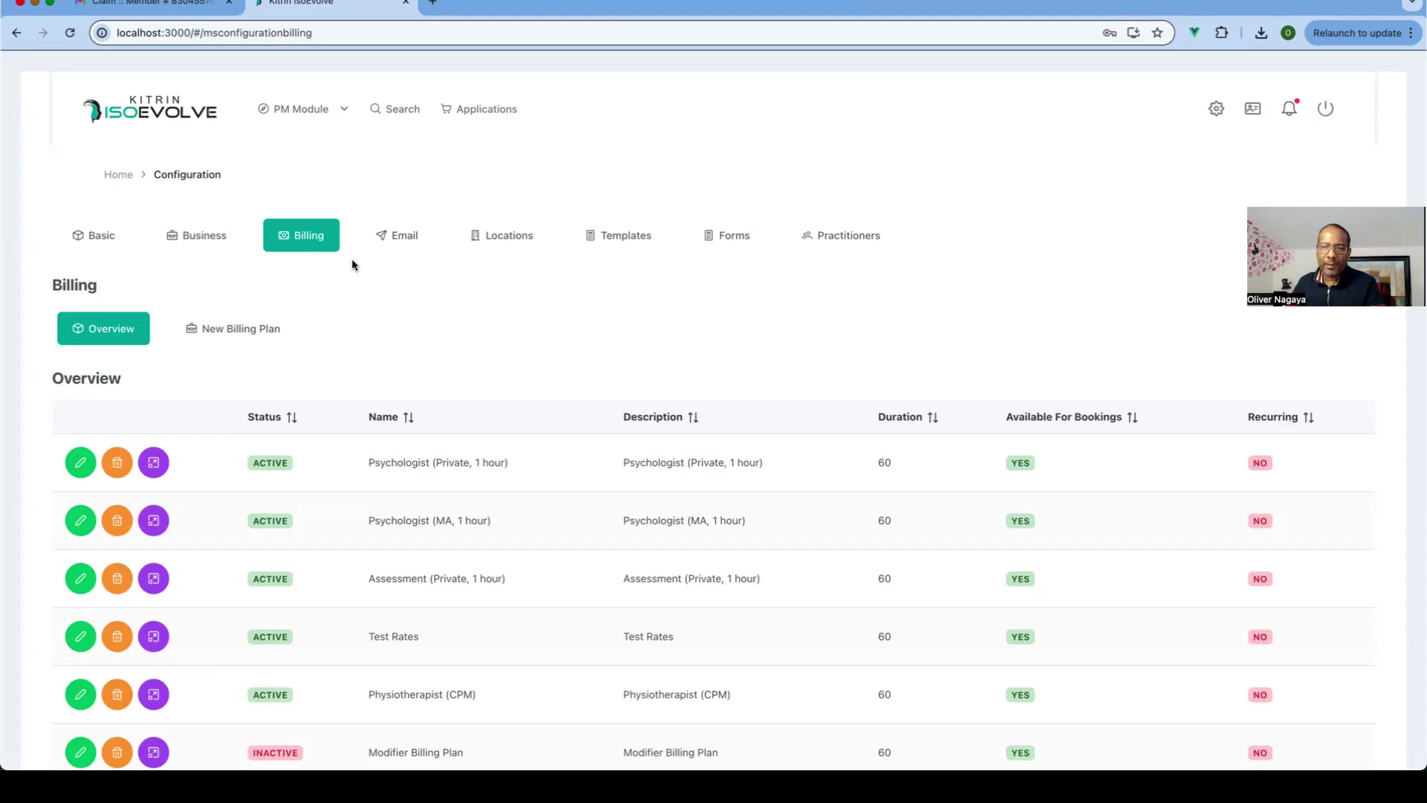
{"action": "scroll", "coordinate": [242, 585], "scroll_direction": "down", "scroll_amount": 3}
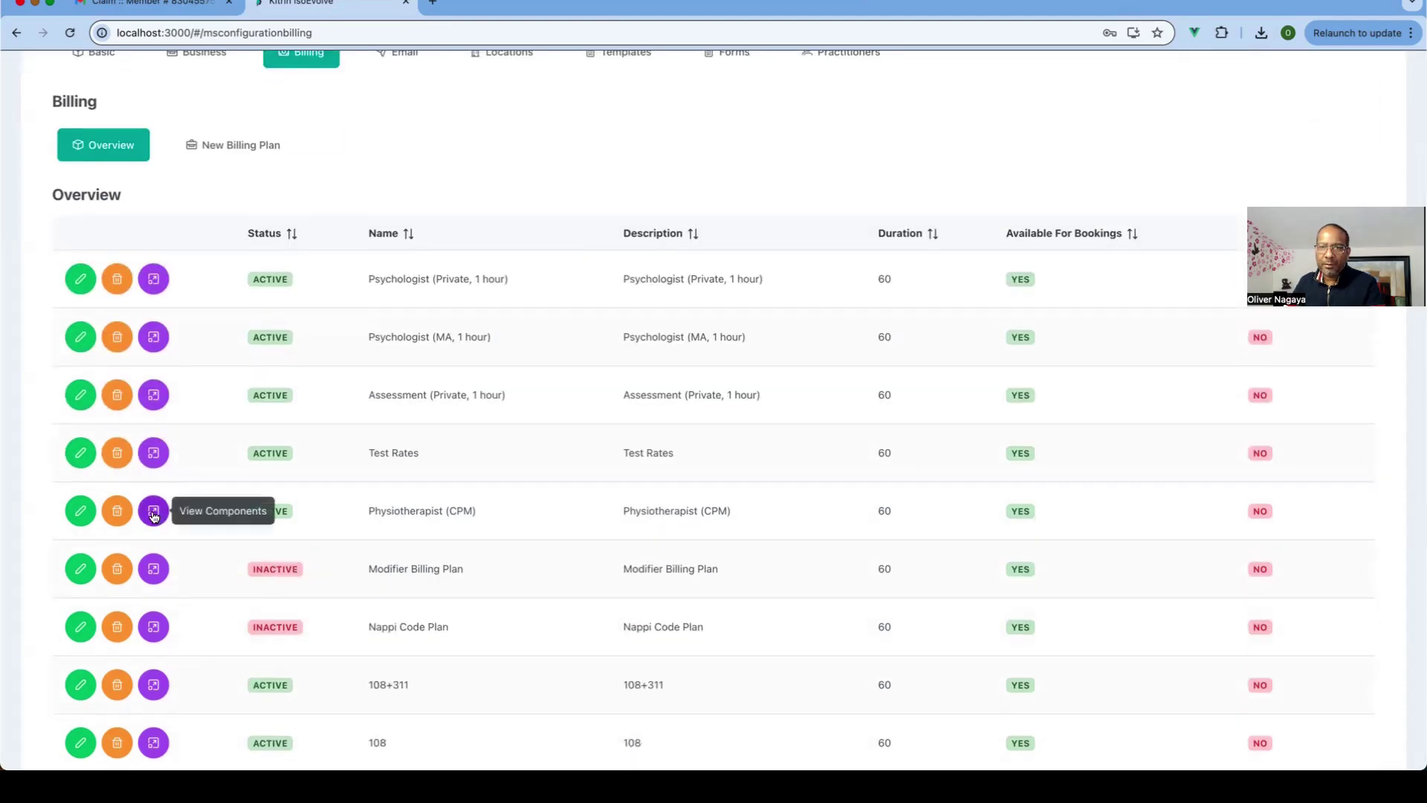
{"action": "left_click", "coordinate": [154, 512]}
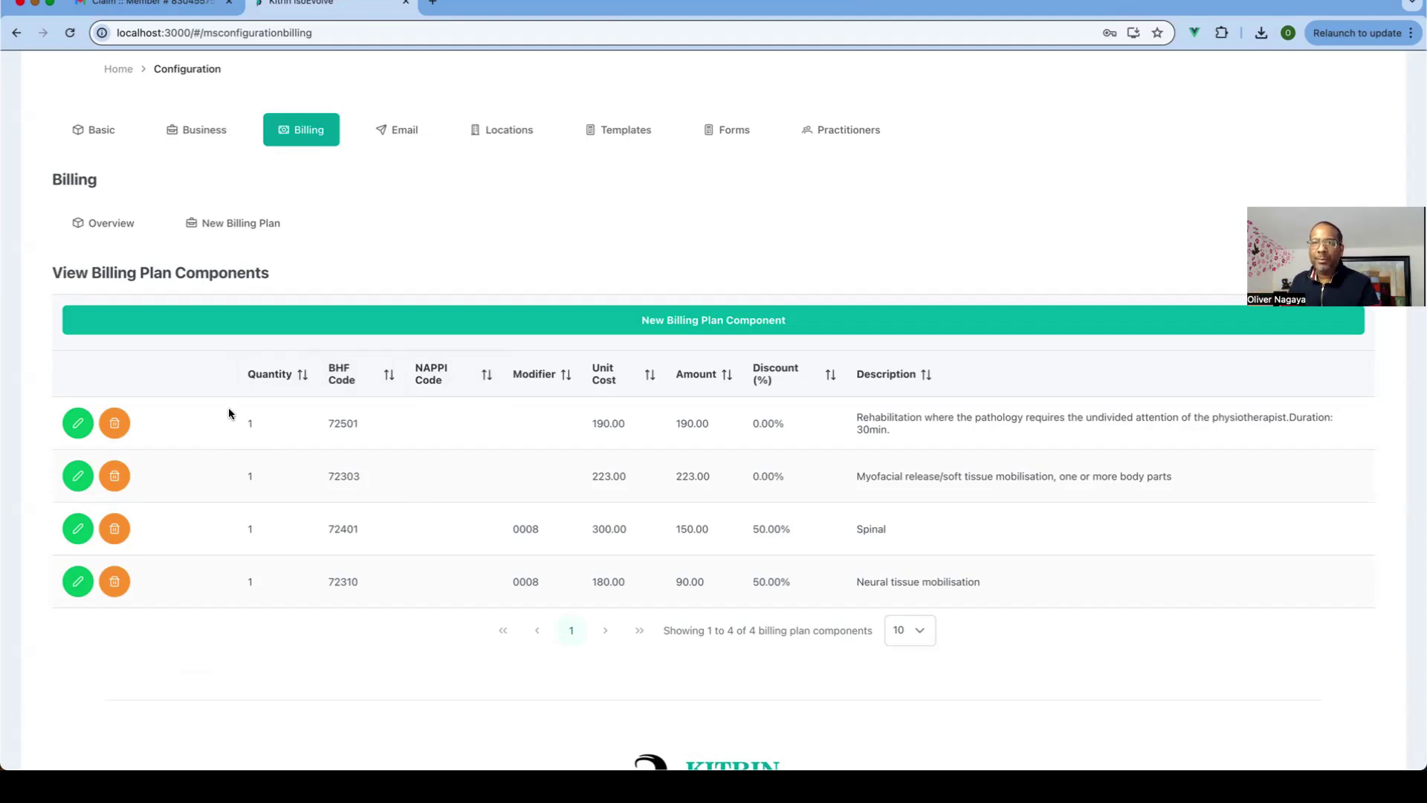
{"action": "left_click", "coordinate": [75, 423]}
{"action": "scroll", "coordinate": [314, 571], "scroll_direction": "down", "scroll_amount": 2}
{"action": "scroll", "coordinate": [316, 565], "scroll_direction": "up", "scroll_amount": 5}
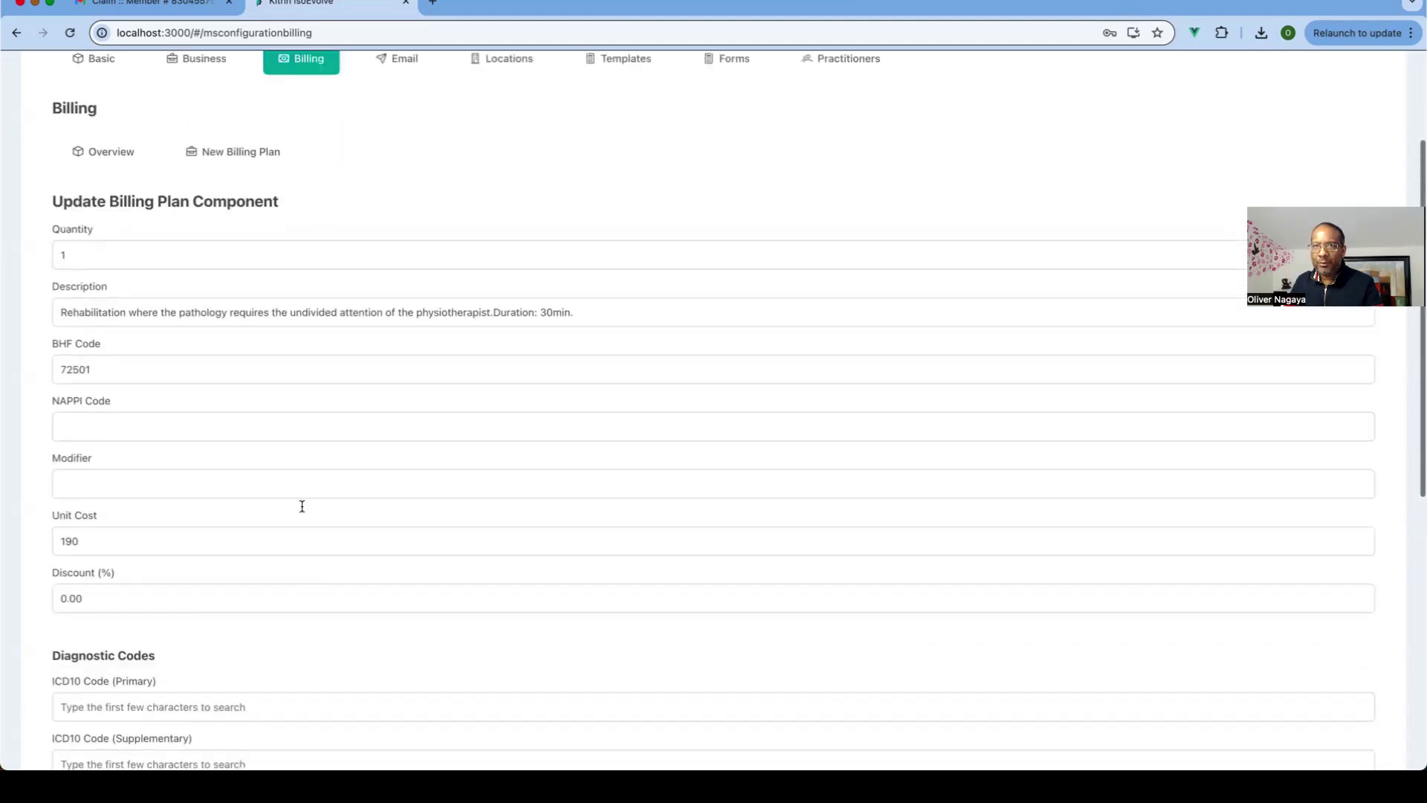
{"action": "left_click", "coordinate": [115, 333]}
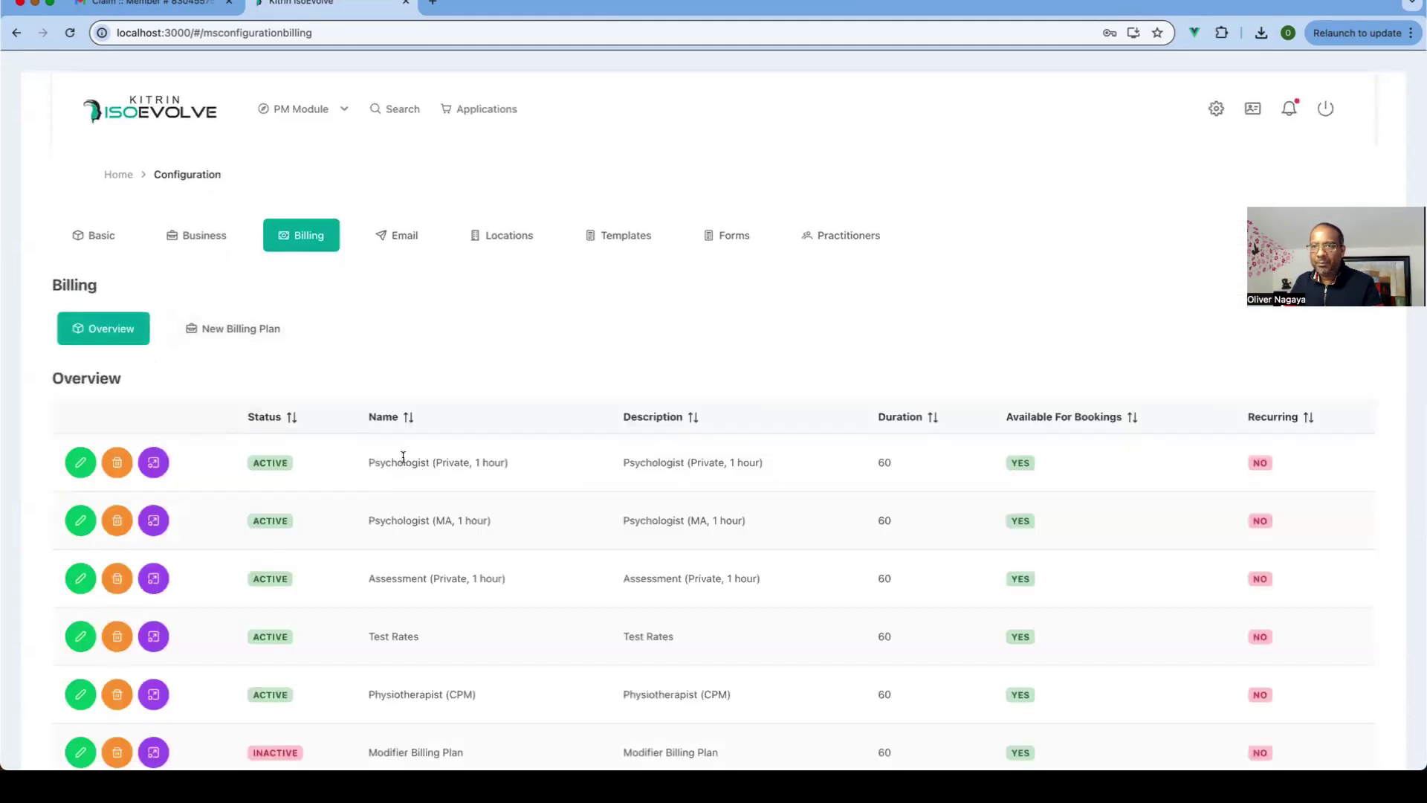
{"action": "scroll", "coordinate": [306, 596], "scroll_direction": "down", "scroll_amount": 3}
{"action": "scroll", "coordinate": [382, 573], "scroll_direction": "down", "scroll_amount": 2}
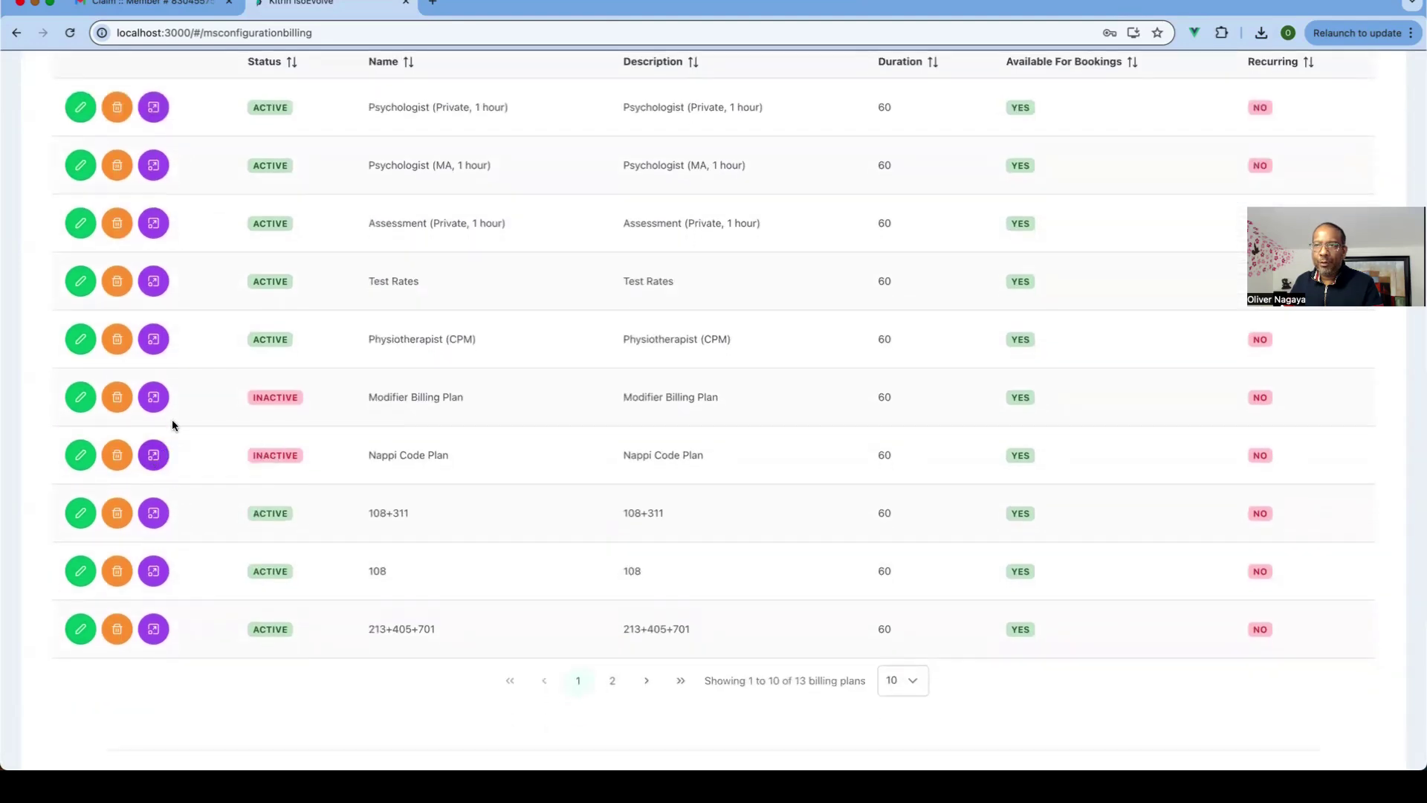
{"action": "left_click", "coordinate": [154, 342]}
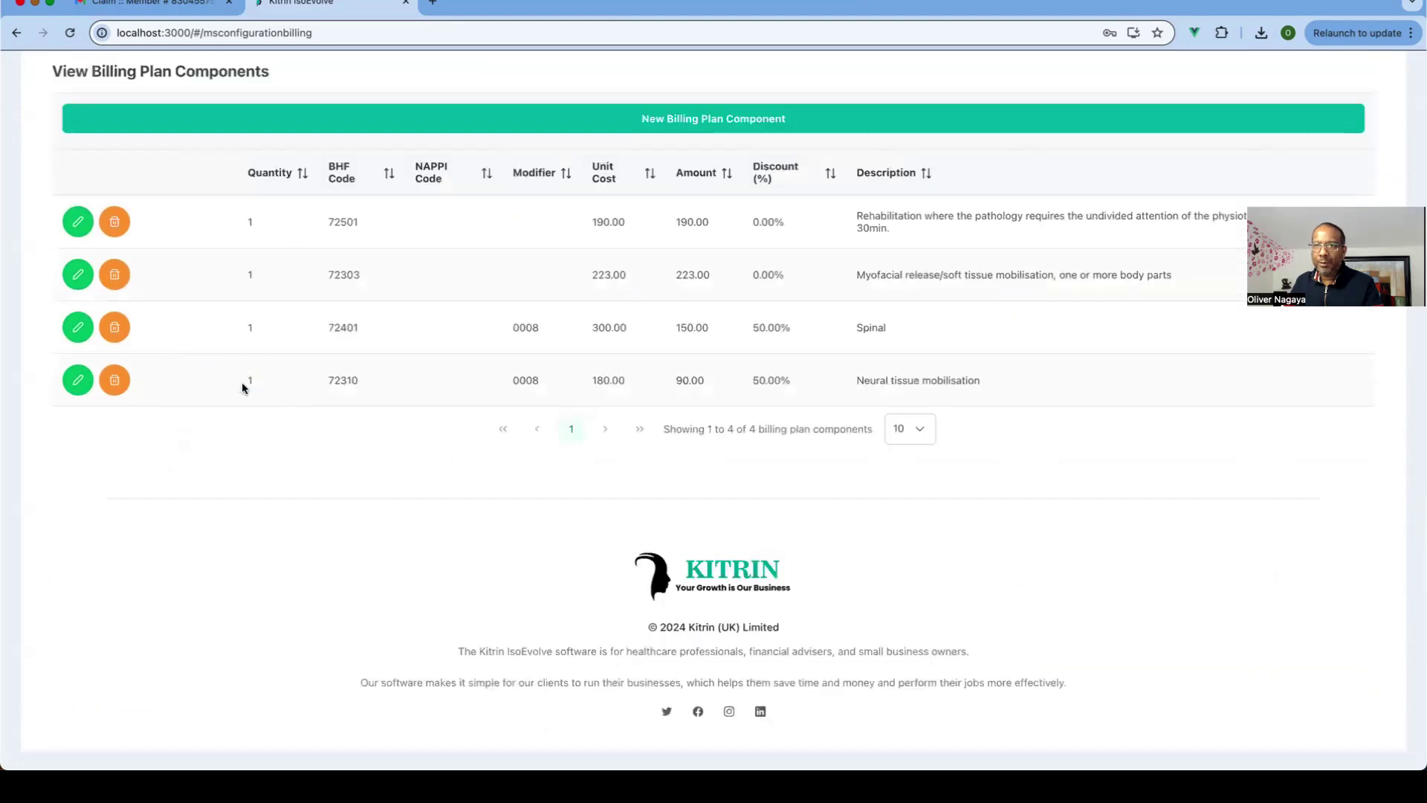
{"action": "scroll", "coordinate": [309, 332], "scroll_direction": "up", "scroll_amount": 2}
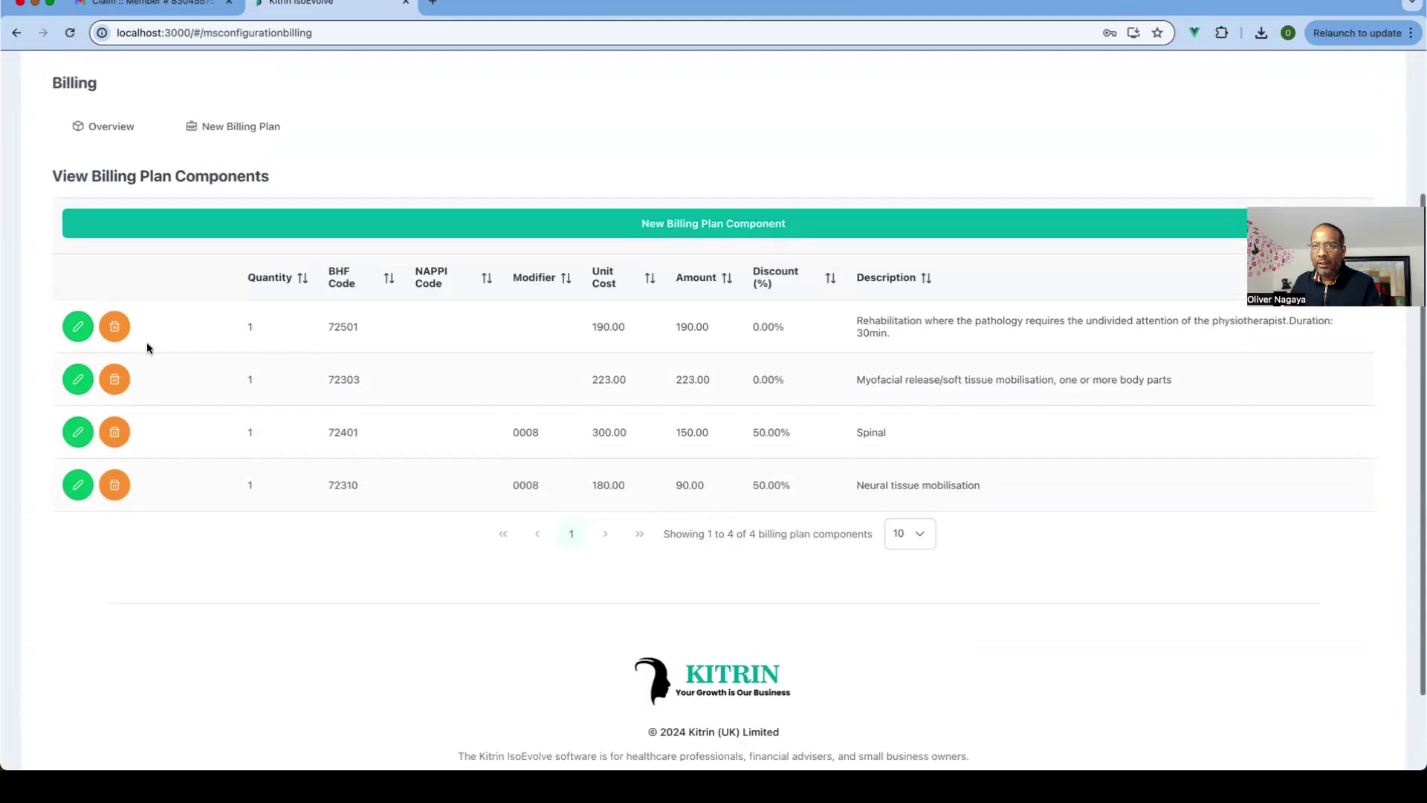
Step: Edit the billing plan component with BHF code 72501 and set its primary ICD10 code to Z50.1 | Other physical therapy
{"action": "left_click", "coordinate": [72, 339]}
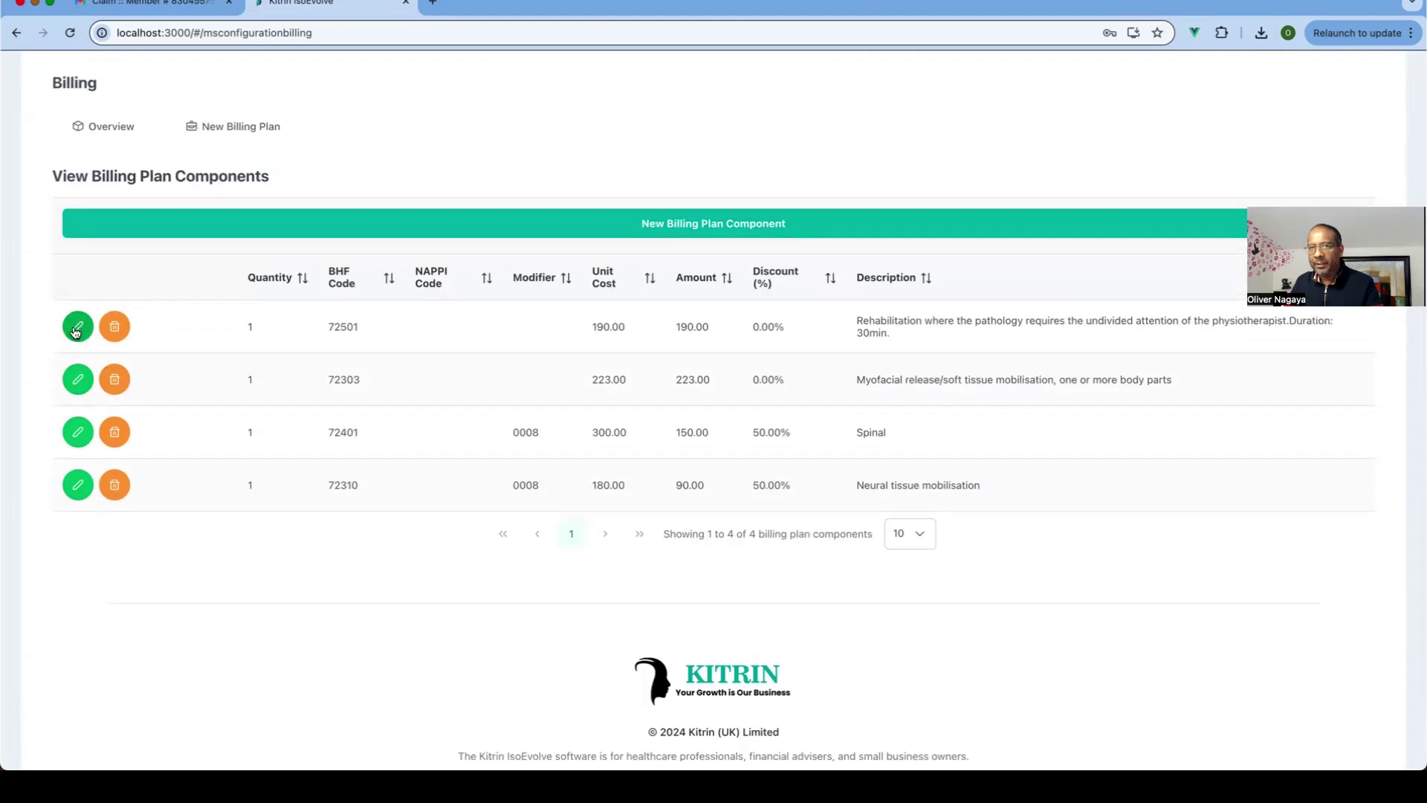
{"action": "scroll", "coordinate": [330, 493], "scroll_direction": "down", "scroll_amount": 3}
{"action": "left_click", "coordinate": [110, 388]}
{"action": "left_click", "coordinate": [225, 439]}
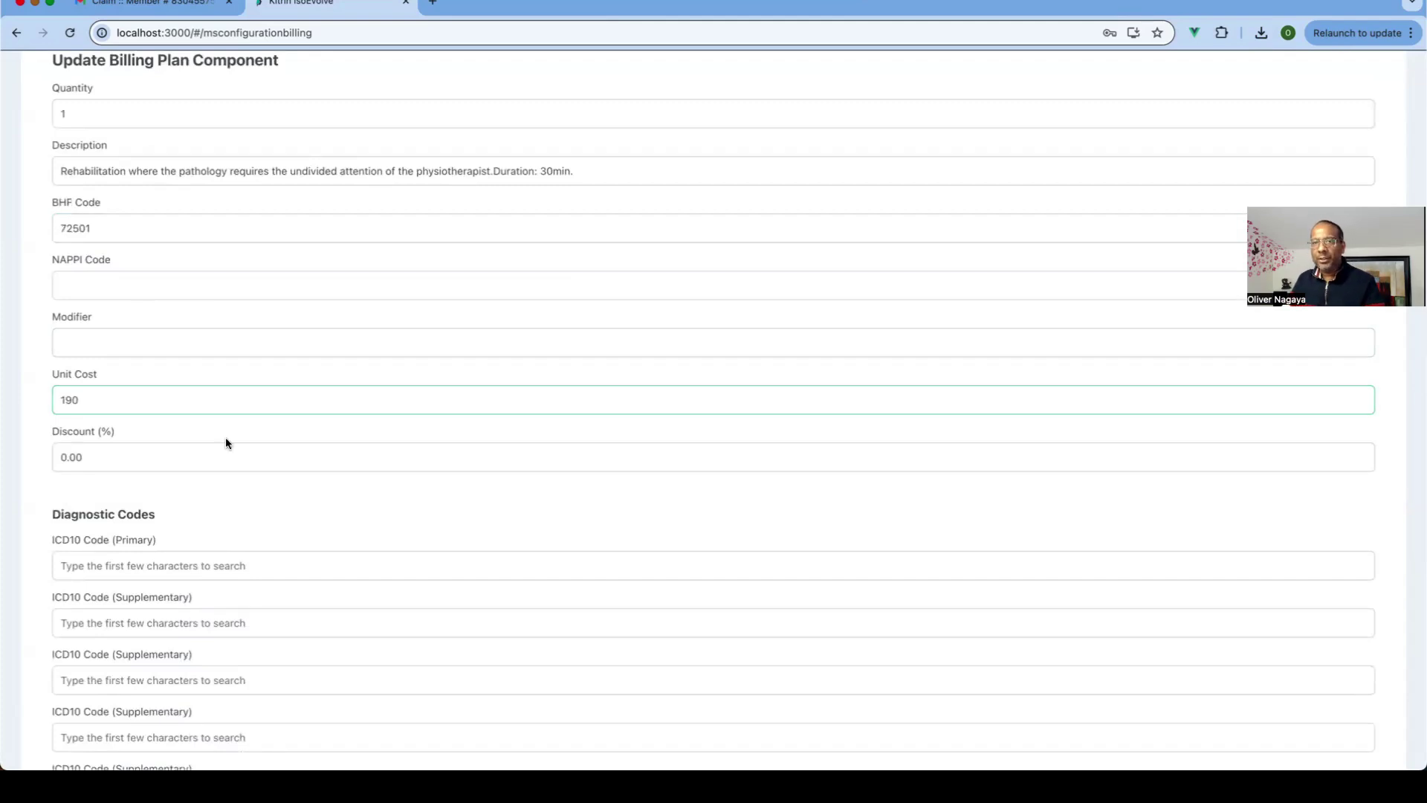
{"action": "scroll", "coordinate": [225, 437], "scroll_direction": "down", "scroll_amount": 4}
{"action": "left_click", "coordinate": [108, 424]}
{"action": "type", "text": "Z50.1"}
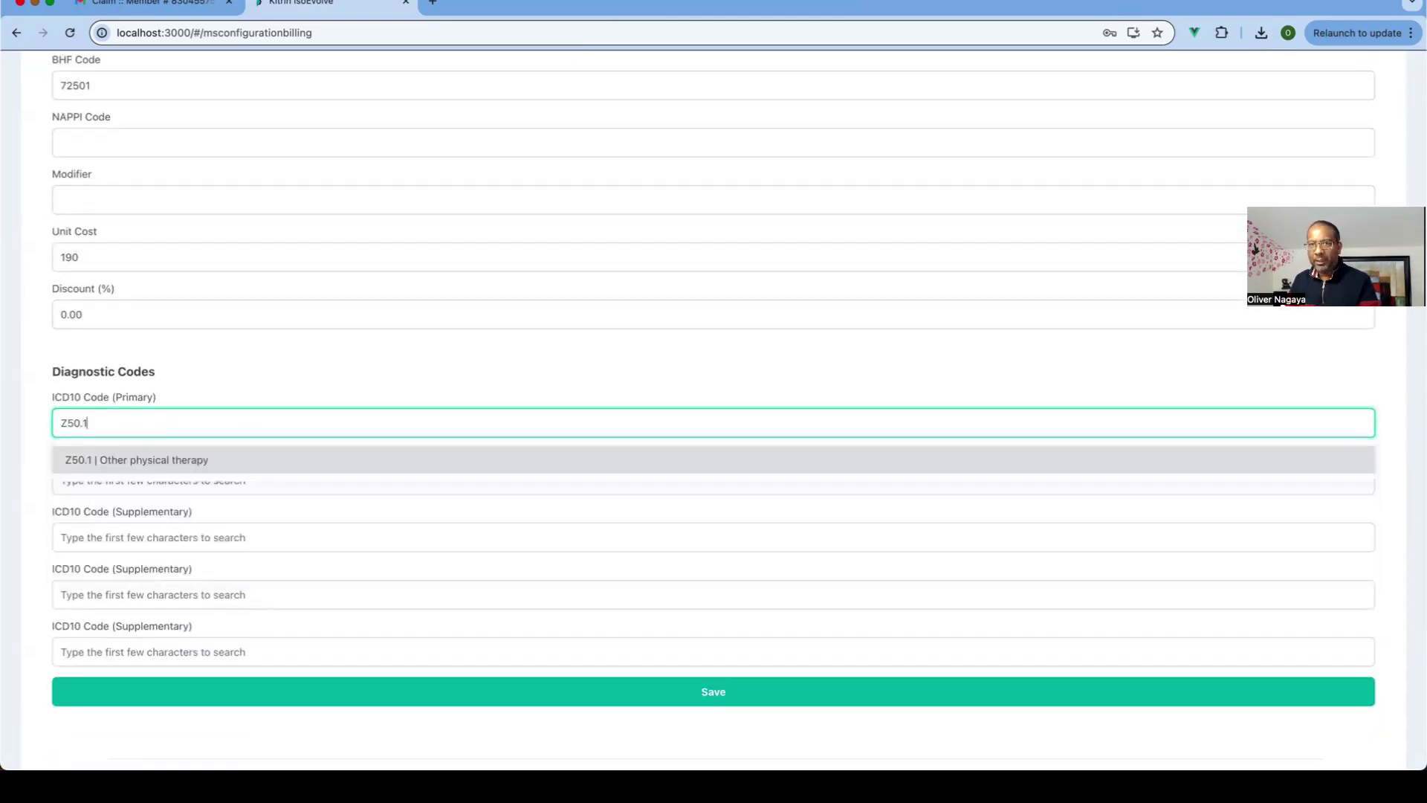
{"action": "left_click", "coordinate": [121, 467]}
Step: Set the component's first two supplementary ICD10 codes to Z50.2 | Alcohol rehabilitation and Z50.3 | Drug rehabilitation
{"action": "left_click", "coordinate": [109, 479]}
{"action": "type", "text": "Z50.2"}
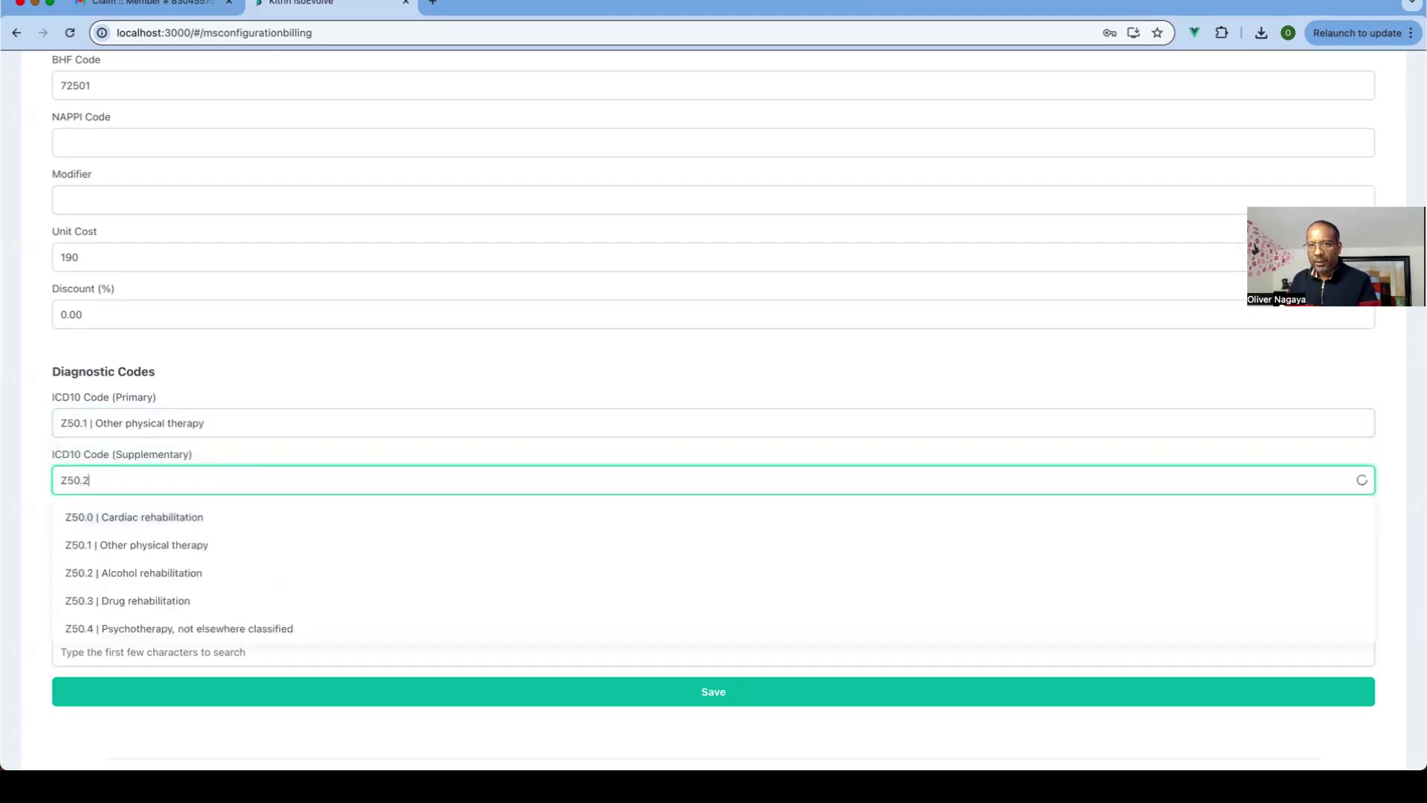
{"action": "left_click", "coordinate": [93, 530]}
{"action": "left_click", "coordinate": [82, 547]}
{"action": "type", "text": "Z50.3"}
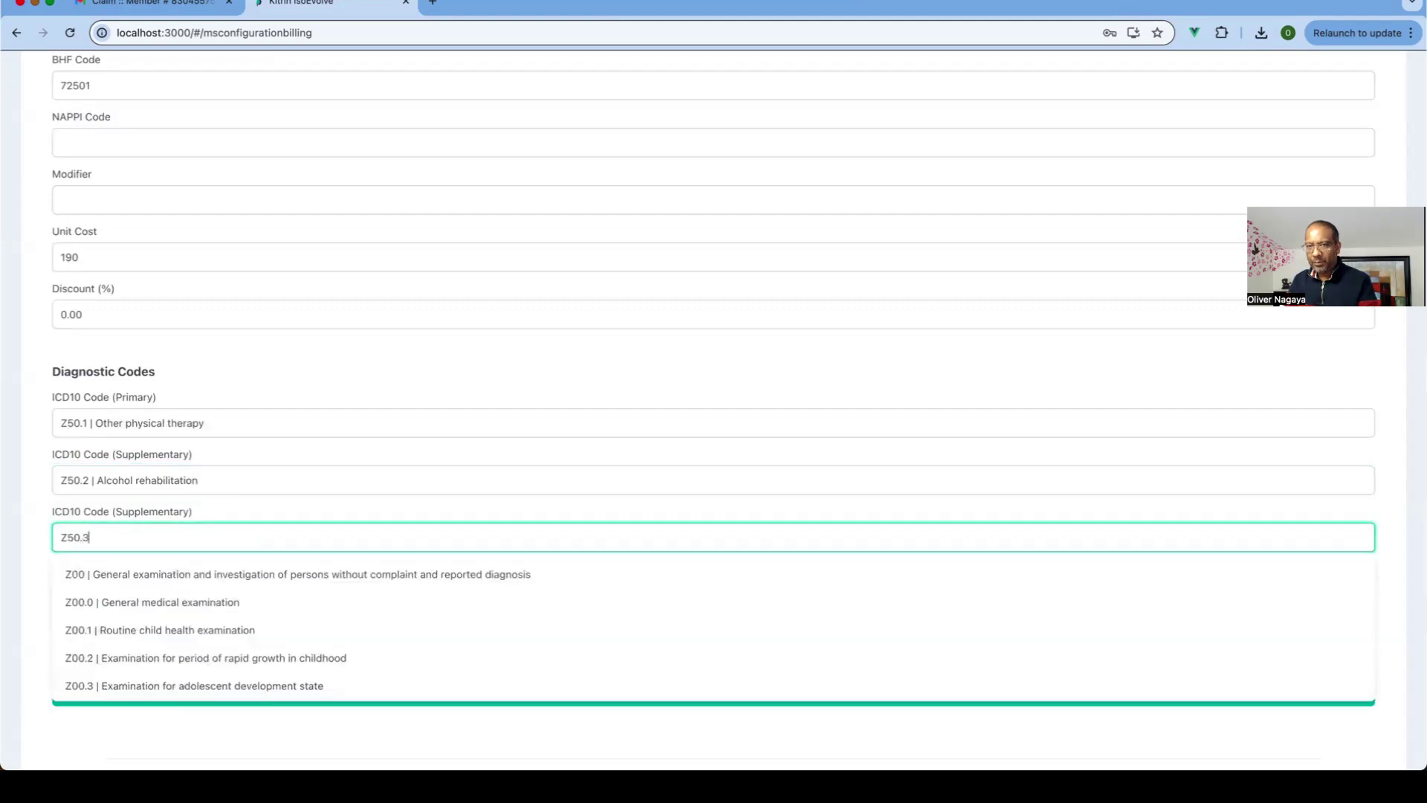
{"action": "left_click", "coordinate": [110, 572]}
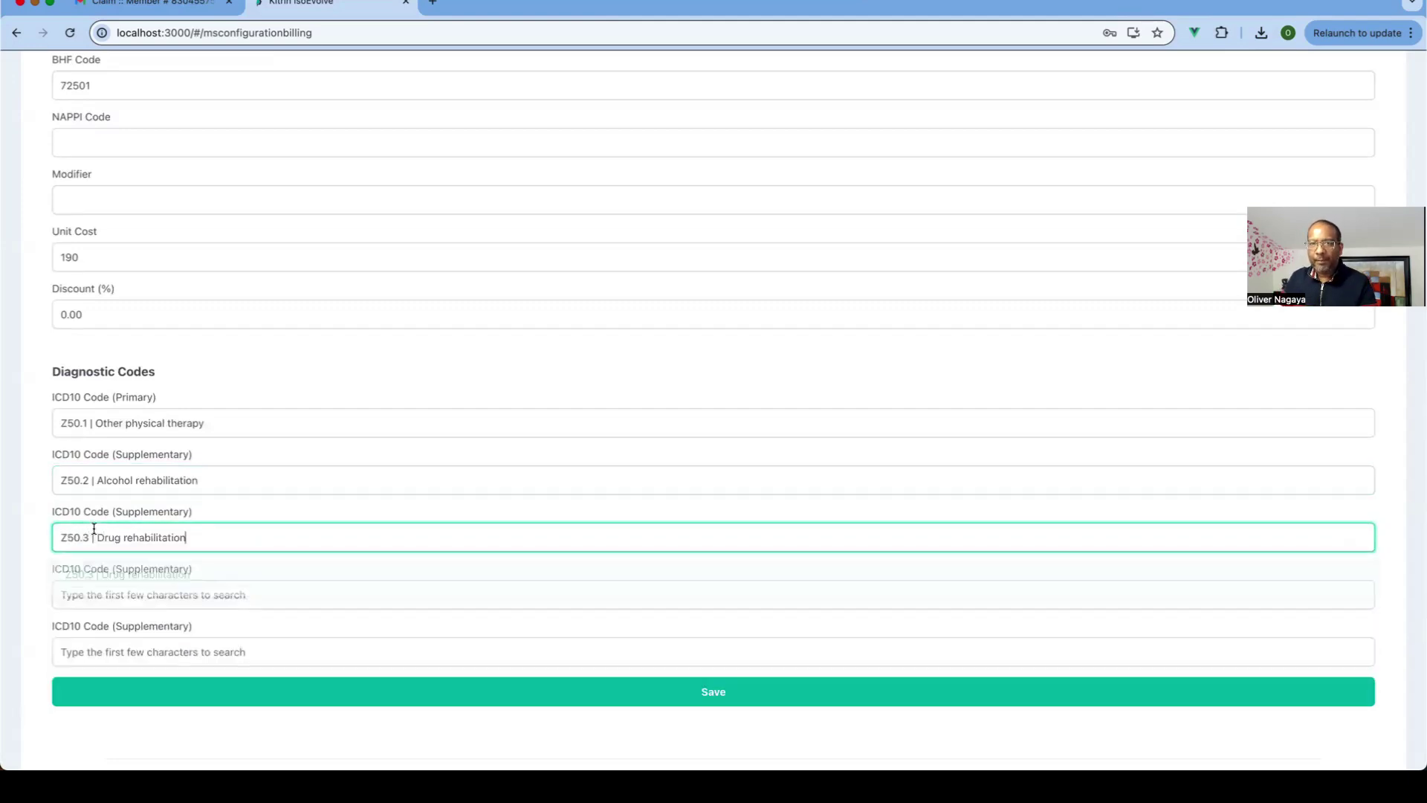
{"action": "scroll", "coordinate": [344, 521], "scroll_direction": "down", "scroll_amount": 2}
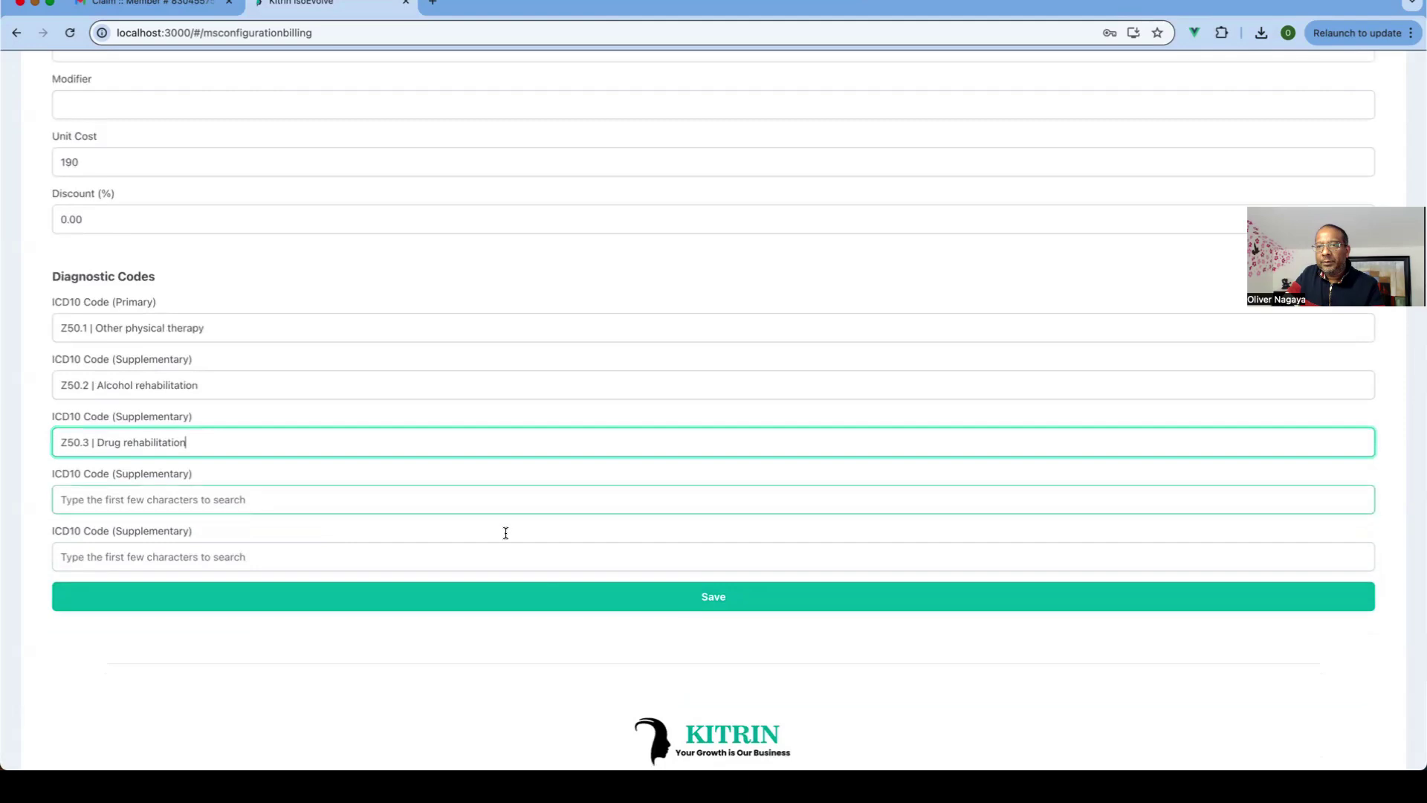
Step: Save the billing plan component, then reopen the one with BHF code 72501 and check its diagnostic codes
{"action": "left_click", "coordinate": [795, 604]}
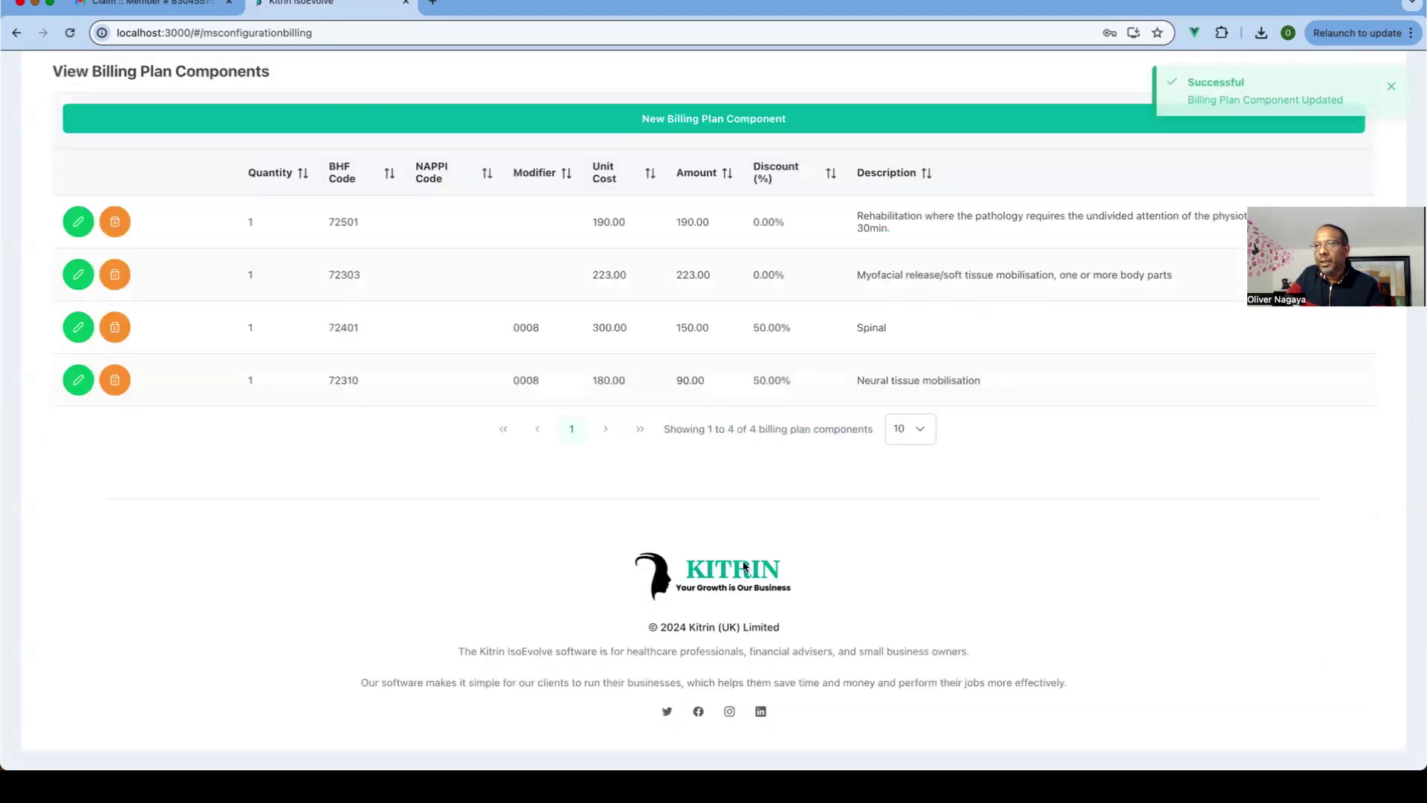
{"action": "left_click", "coordinate": [74, 221]}
{"action": "scroll", "coordinate": [243, 243], "scroll_direction": "down", "scroll_amount": 10}
{"action": "scroll", "coordinate": [185, 281], "scroll_direction": "up", "scroll_amount": 4}
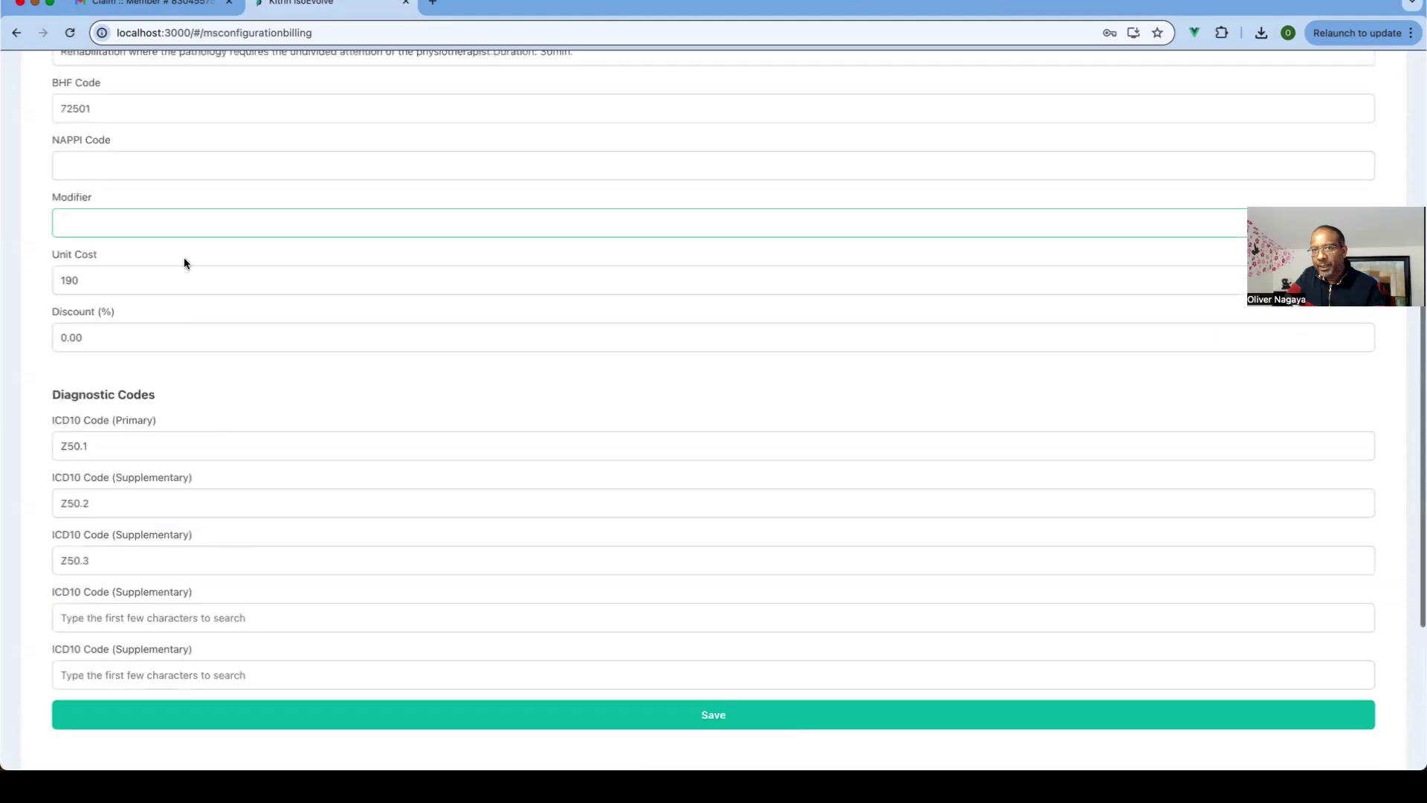
{"action": "scroll", "coordinate": [792, 507], "scroll_direction": "up", "scroll_amount": 6}
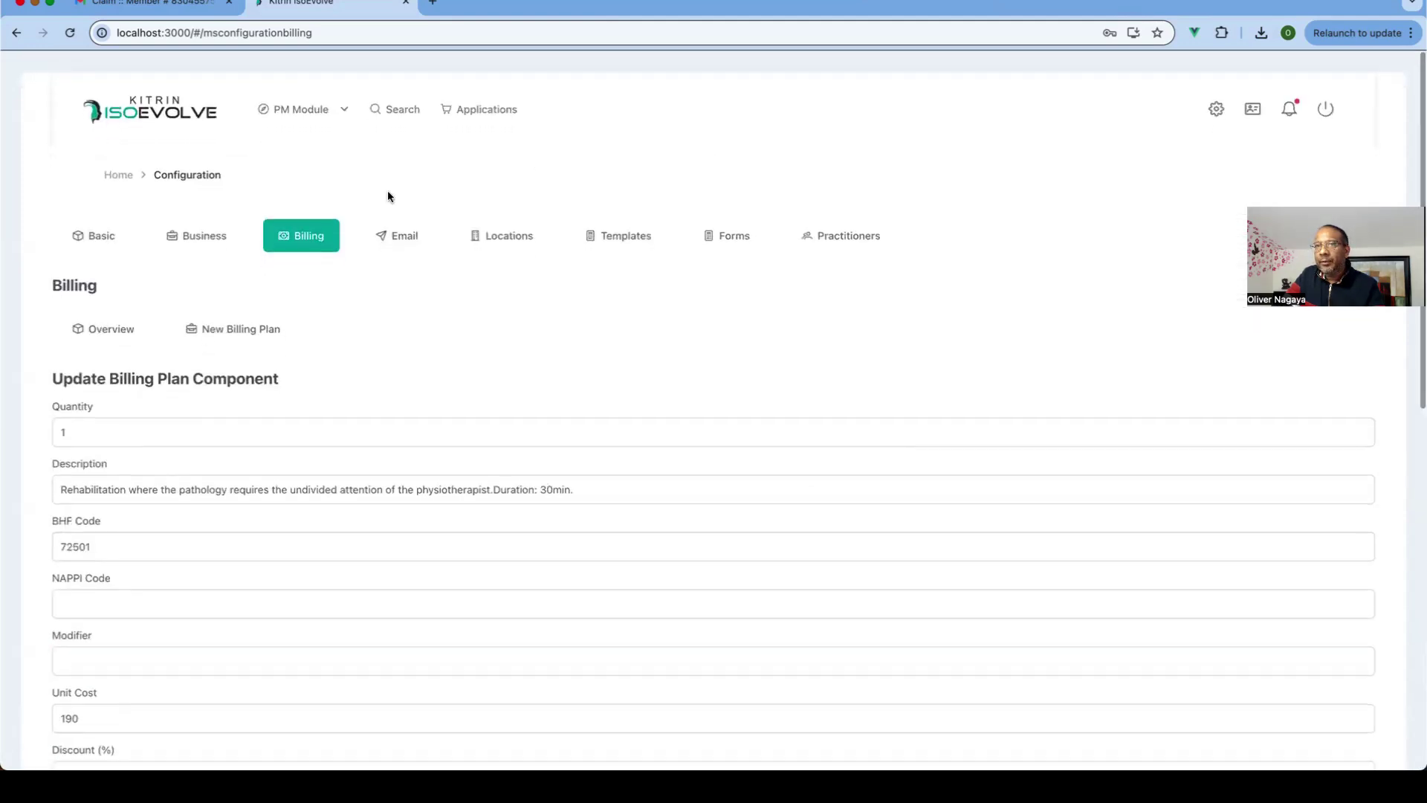
Step: Start a new billable appointment from the PM Module overview and select the existing client by name
{"action": "left_click", "coordinate": [301, 109]}
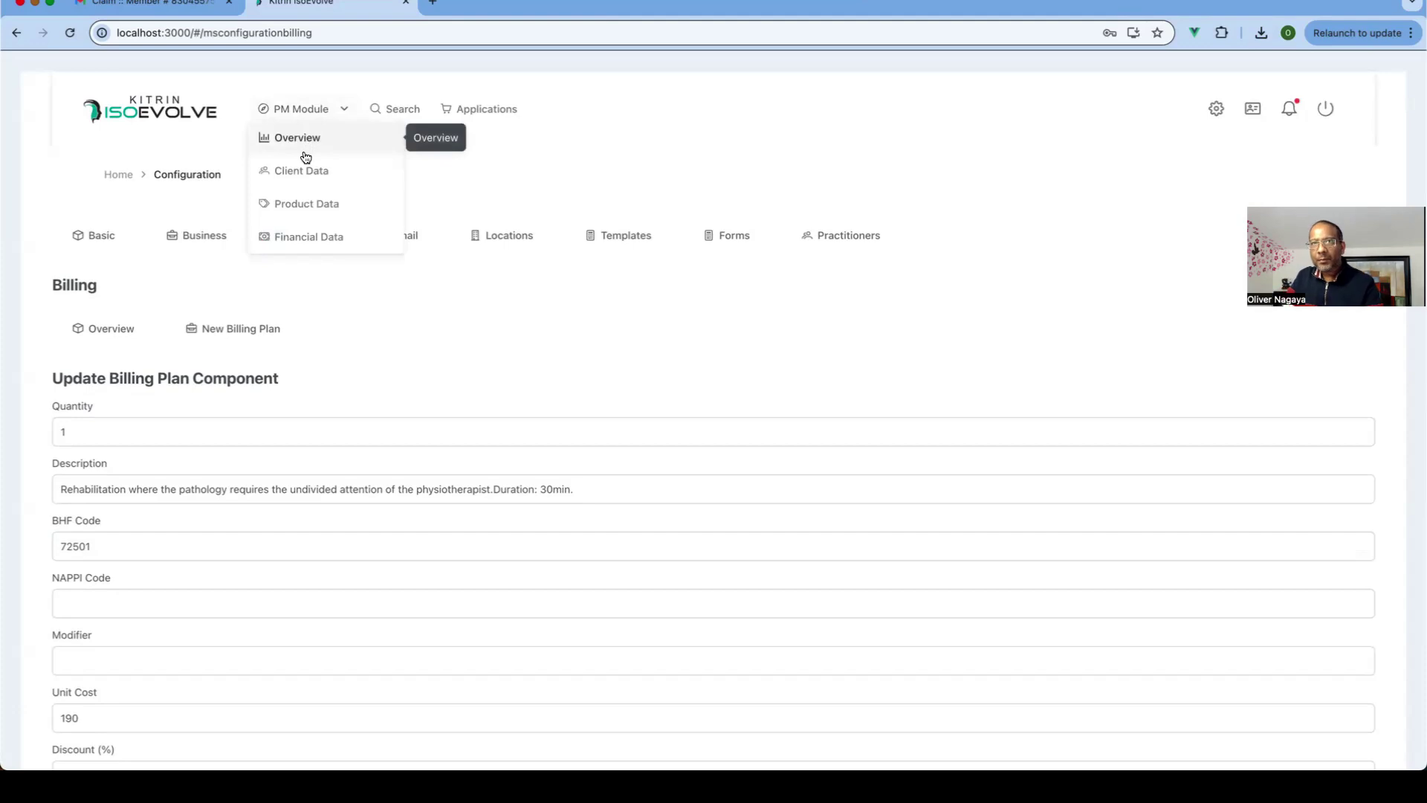
{"action": "left_click", "coordinate": [310, 140]}
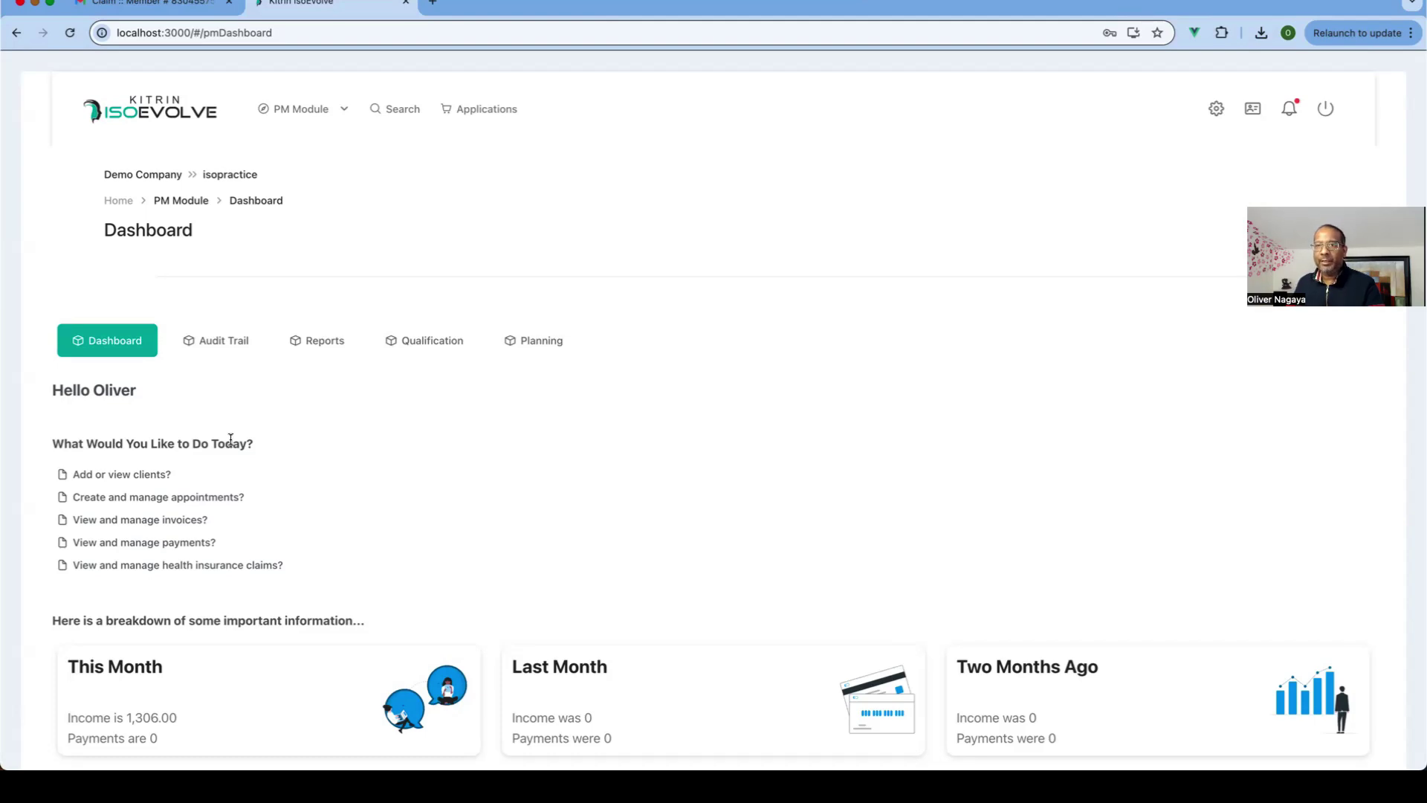
{"action": "left_click", "coordinate": [191, 502]}
{"action": "left_click", "coordinate": [265, 438]}
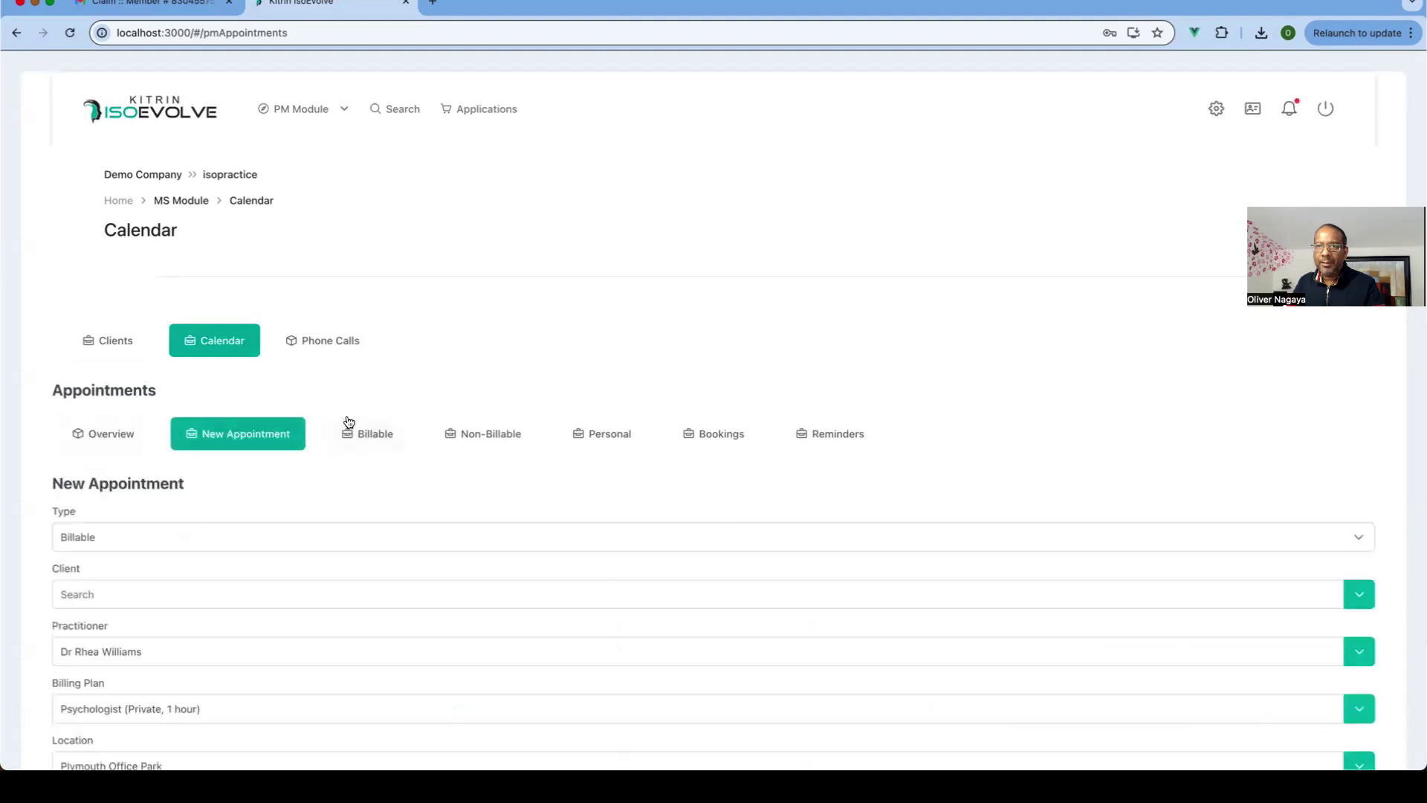
{"action": "scroll", "coordinate": [348, 421], "scroll_direction": "down", "scroll_amount": 3}
{"action": "left_click", "coordinate": [110, 368]}
{"action": "type", "text": "oliver"}
{"action": "left_click", "coordinate": [121, 411]}
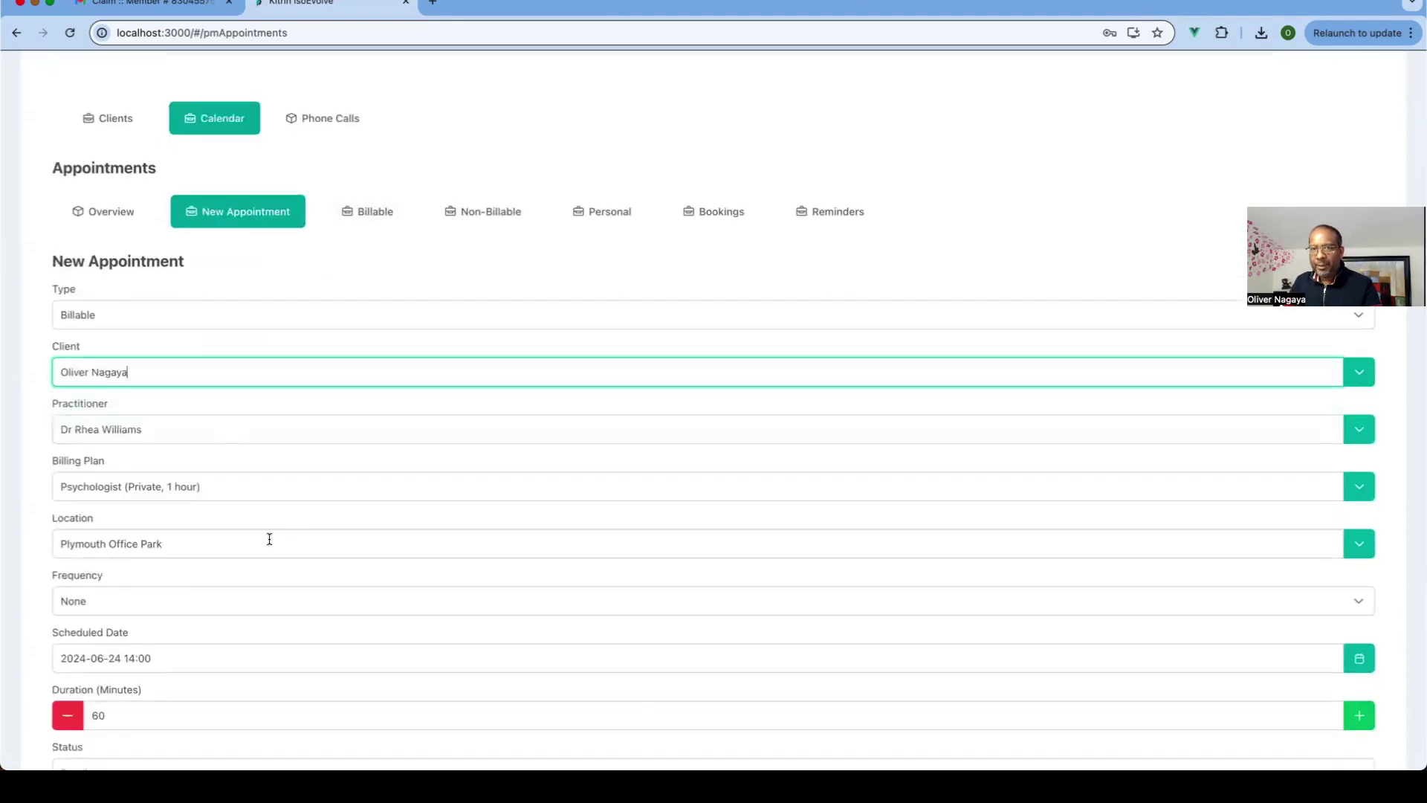
Step: Set the new appointment's billing plan to Physiotherapist (CPM)
{"action": "left_click", "coordinate": [198, 488]}
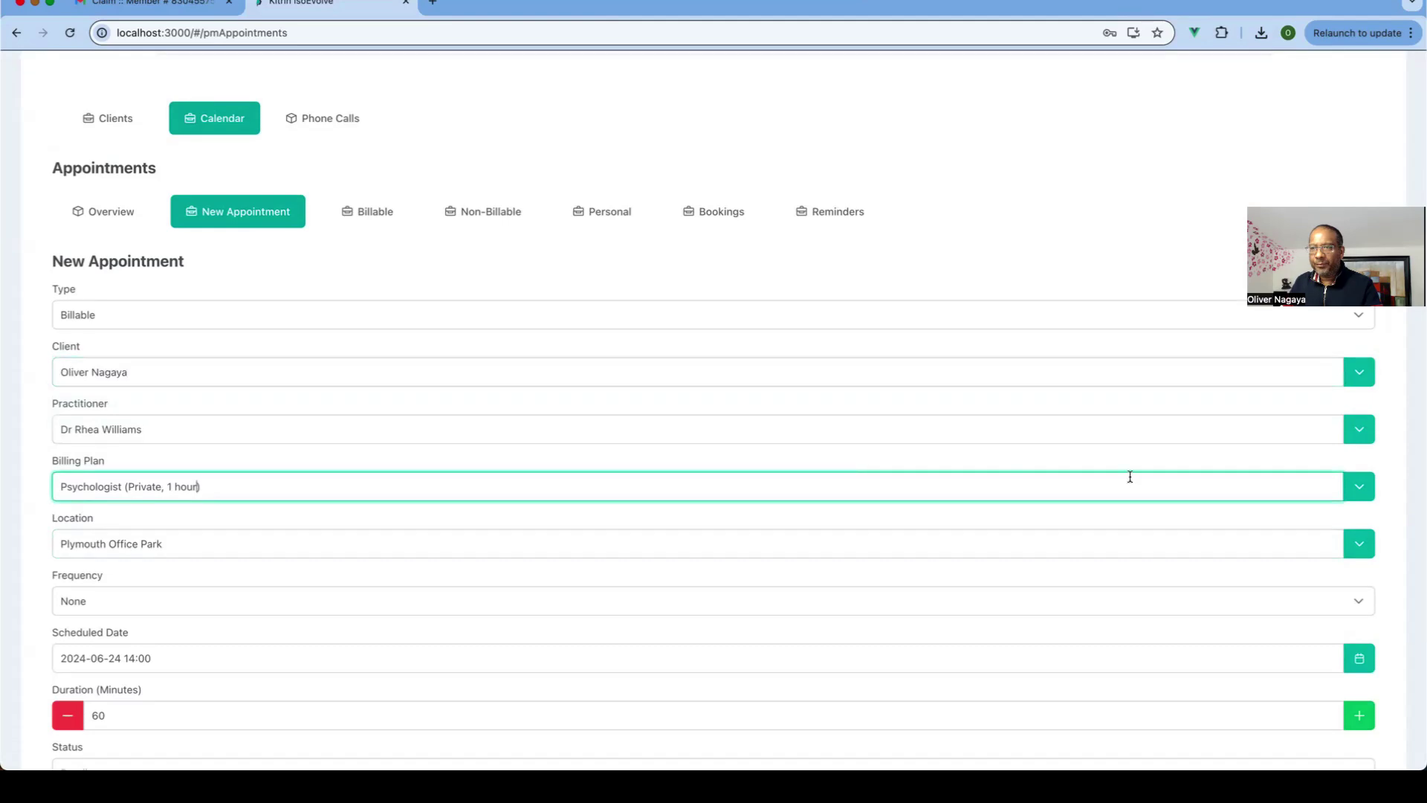
{"action": "left_click", "coordinate": [1374, 486]}
{"action": "scroll", "coordinate": [385, 589], "scroll_direction": "down", "scroll_amount": 3}
{"action": "left_click", "coordinate": [122, 523]}
{"action": "scroll", "coordinate": [270, 567], "scroll_direction": "down", "scroll_amount": 3}
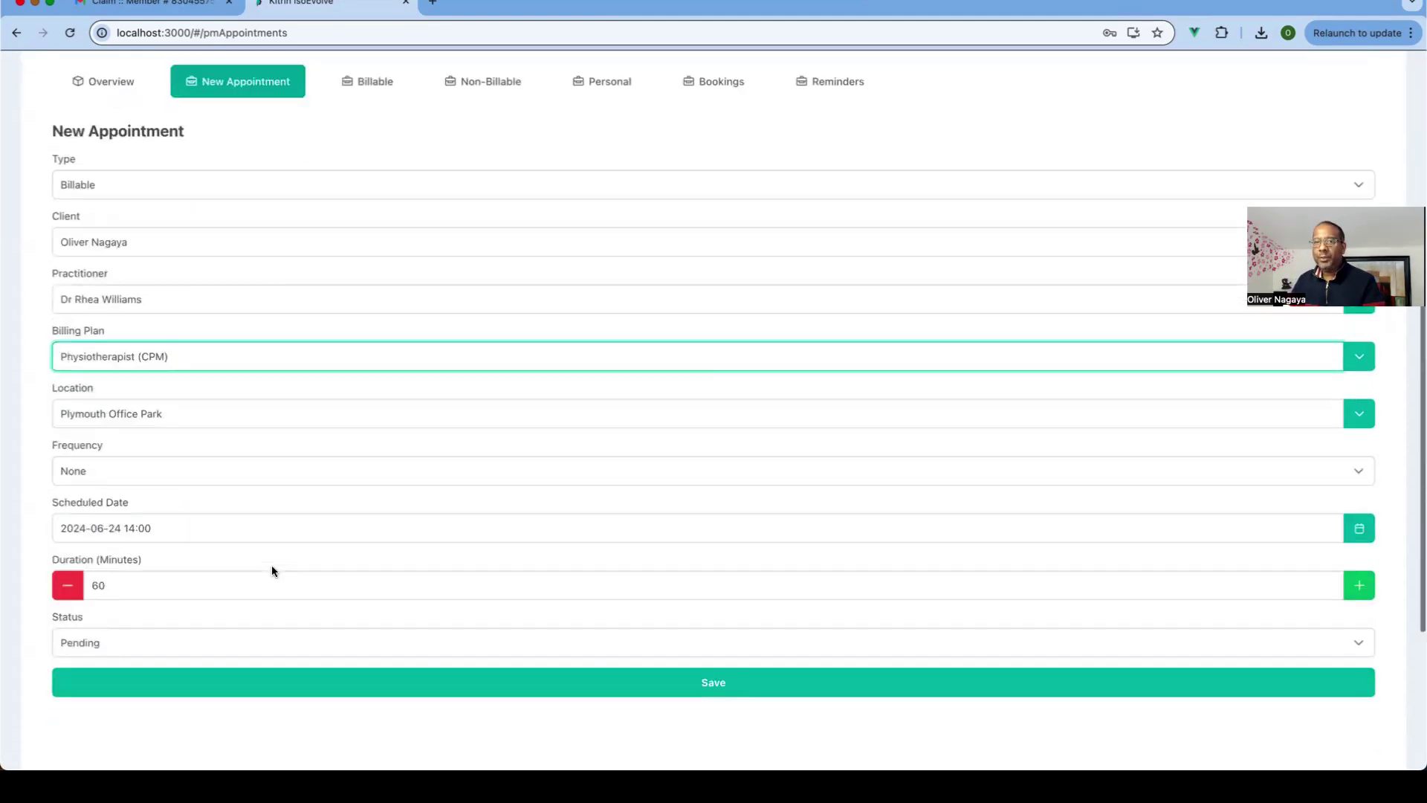
{"action": "scroll", "coordinate": [247, 550], "scroll_direction": "down", "scroll_amount": 2}
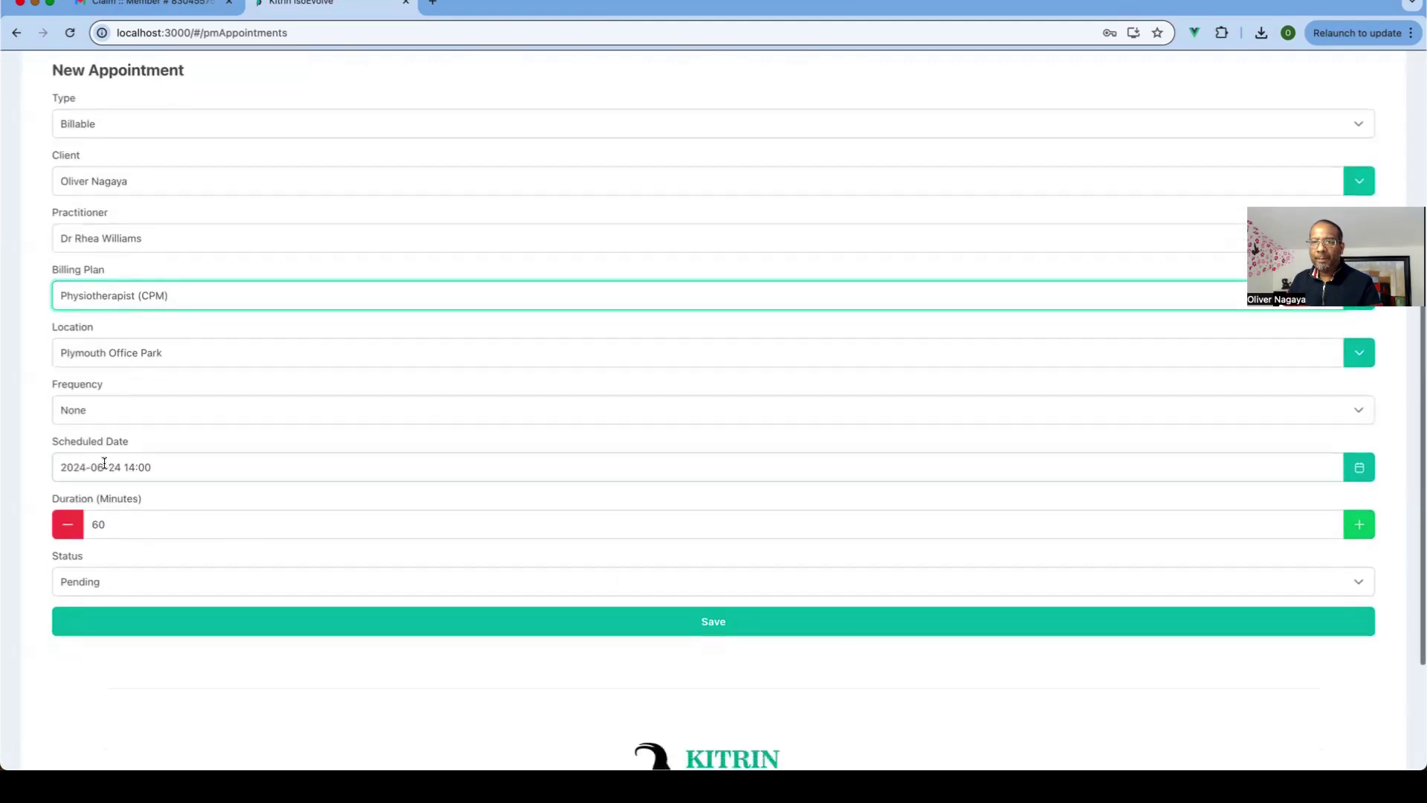
{"action": "left_click", "coordinate": [105, 469]}
{"action": "left_click", "coordinate": [527, 246]}
{"action": "left_click", "coordinate": [731, 78]}
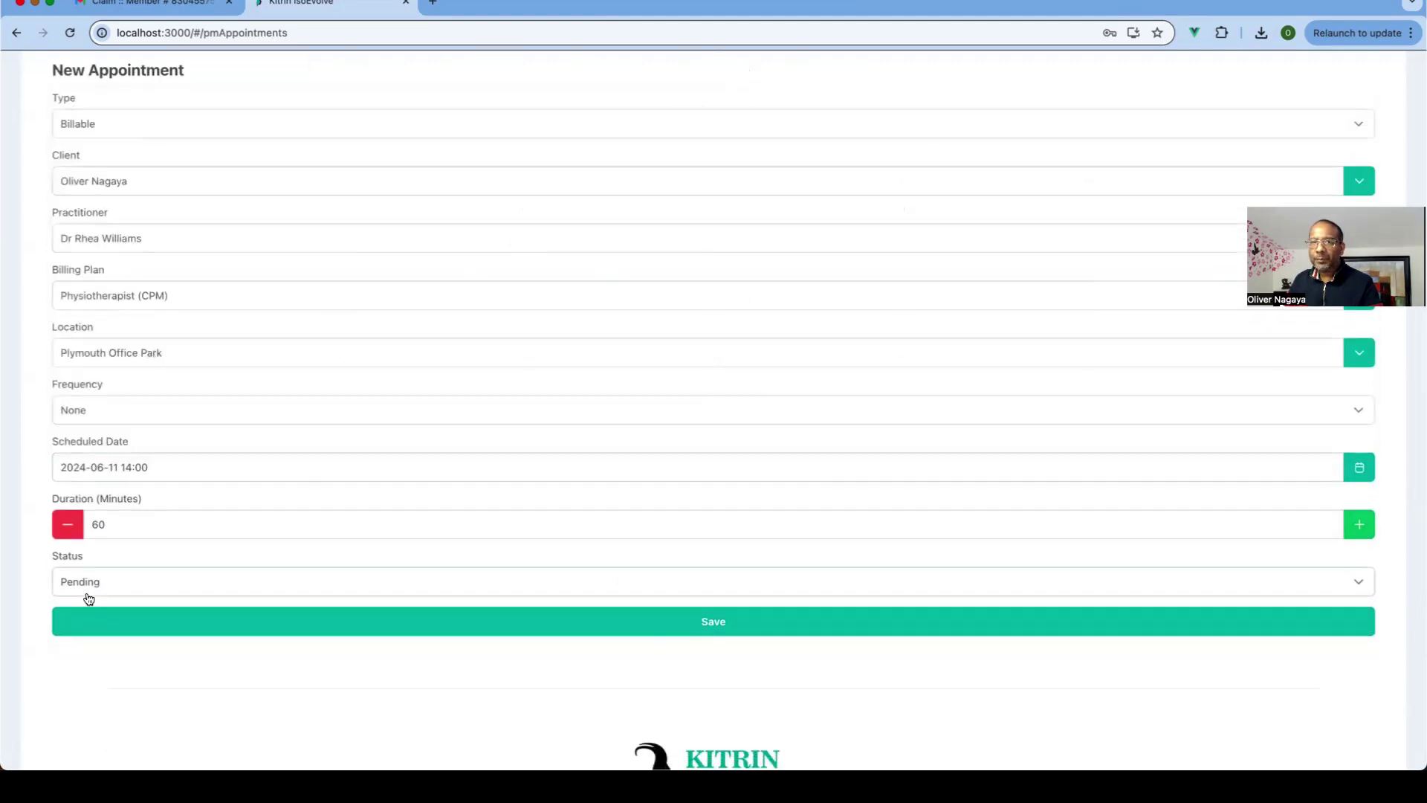
{"action": "left_click", "coordinate": [86, 587]}
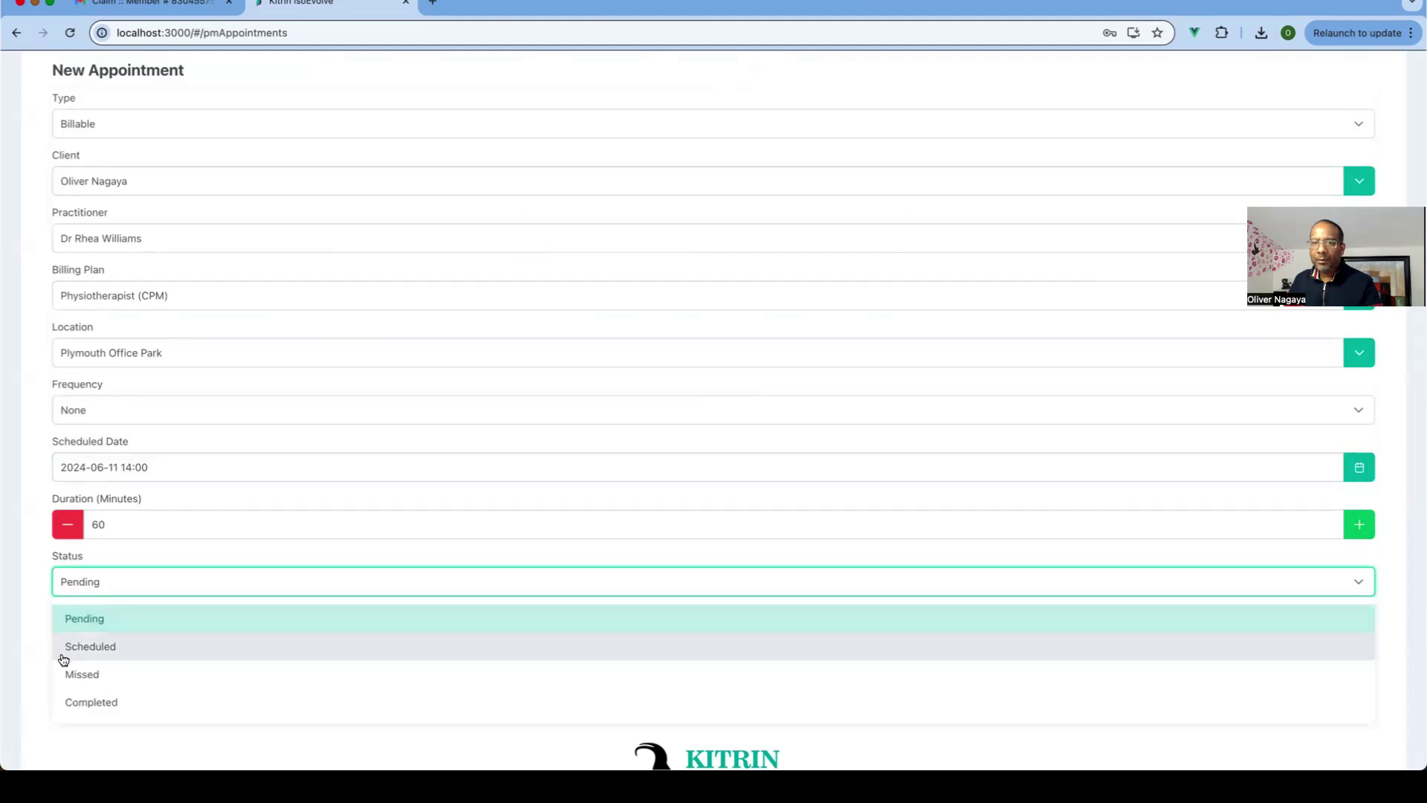
{"action": "left_click", "coordinate": [235, 700]}
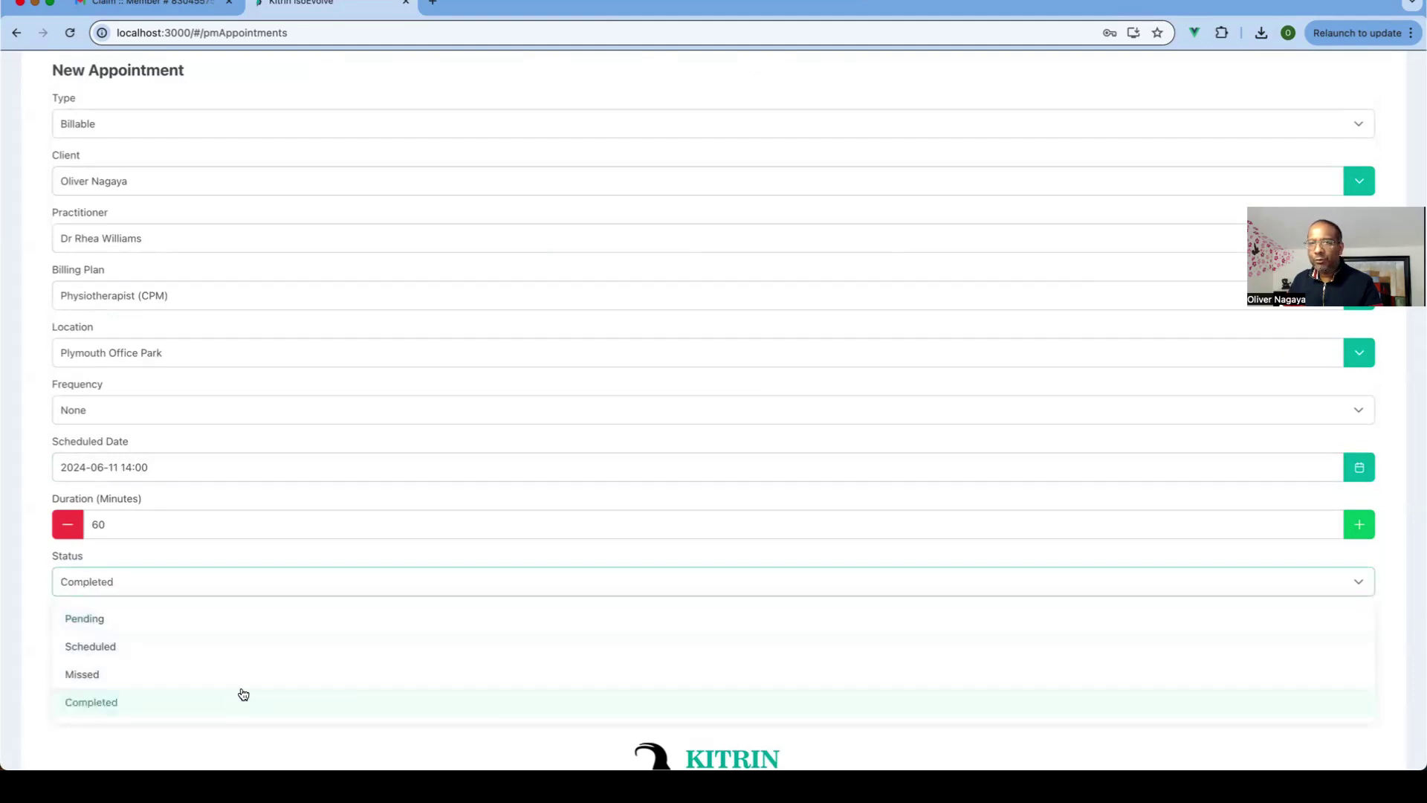
{"action": "left_click", "coordinate": [825, 632]}
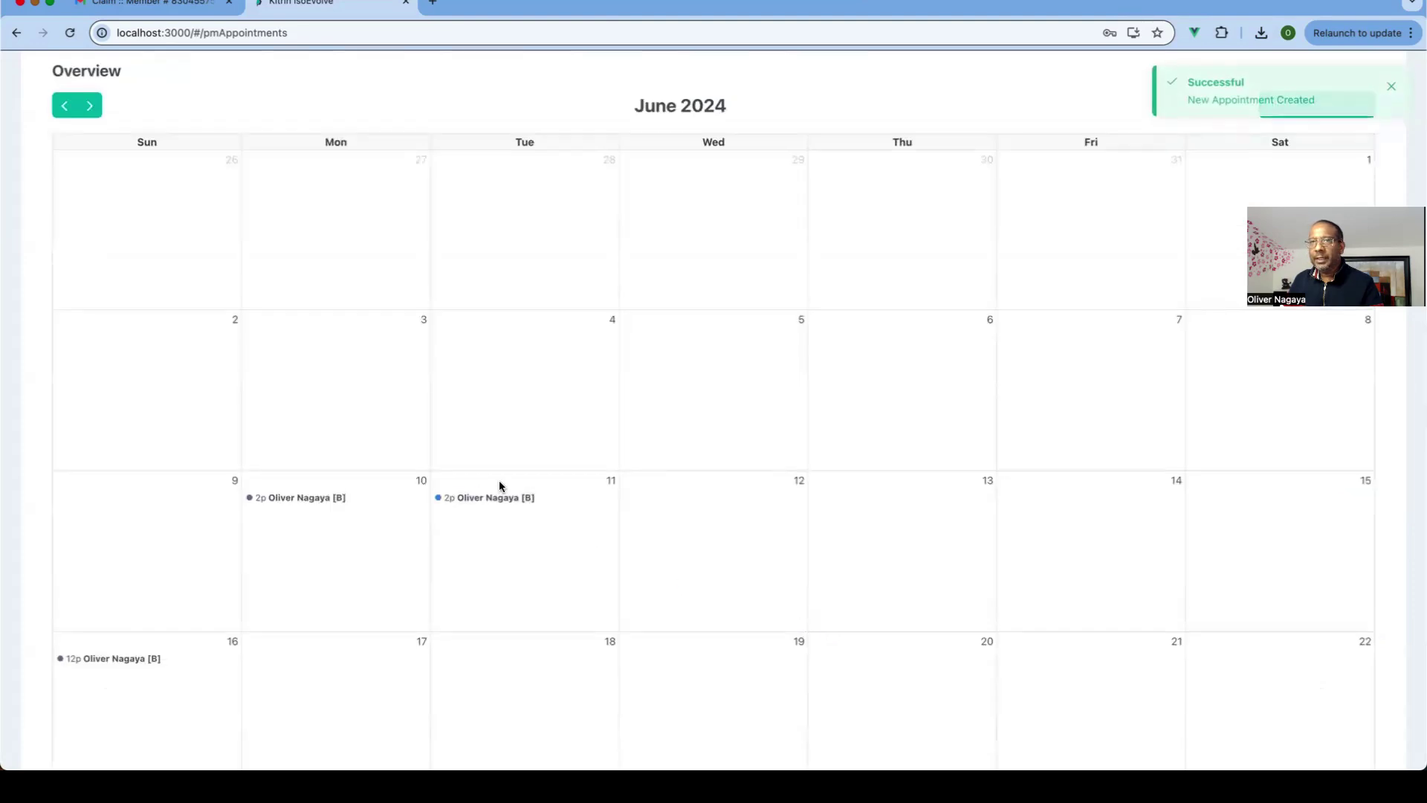
Step: Start invoicing the completed 2024-06-11 billable appointment and set Use System Procedure Rates to No
{"action": "scroll", "coordinate": [498, 480], "scroll_direction": "up", "scroll_amount": 6}
{"action": "left_click", "coordinate": [354, 433]}
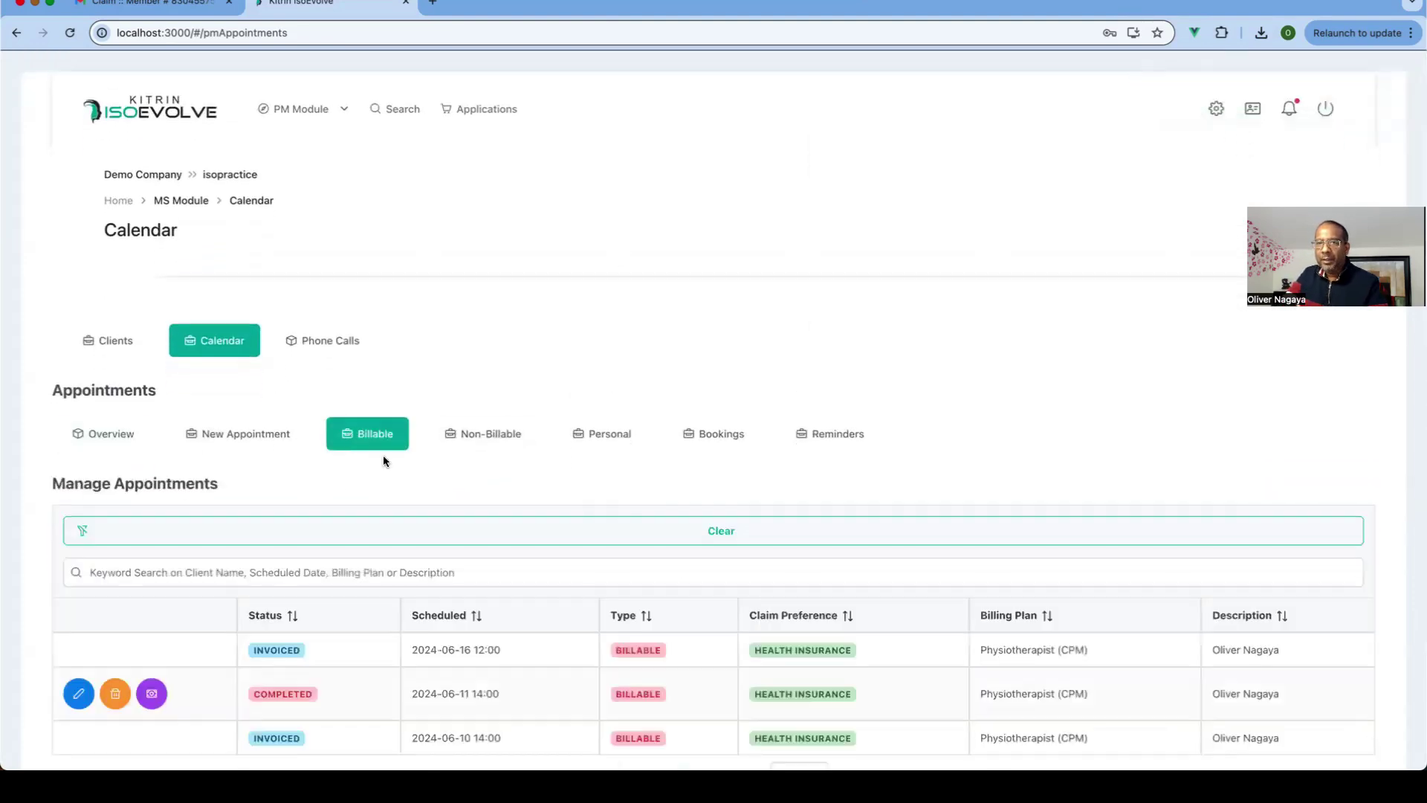
{"action": "scroll", "coordinate": [382, 455], "scroll_direction": "down", "scroll_amount": 3}
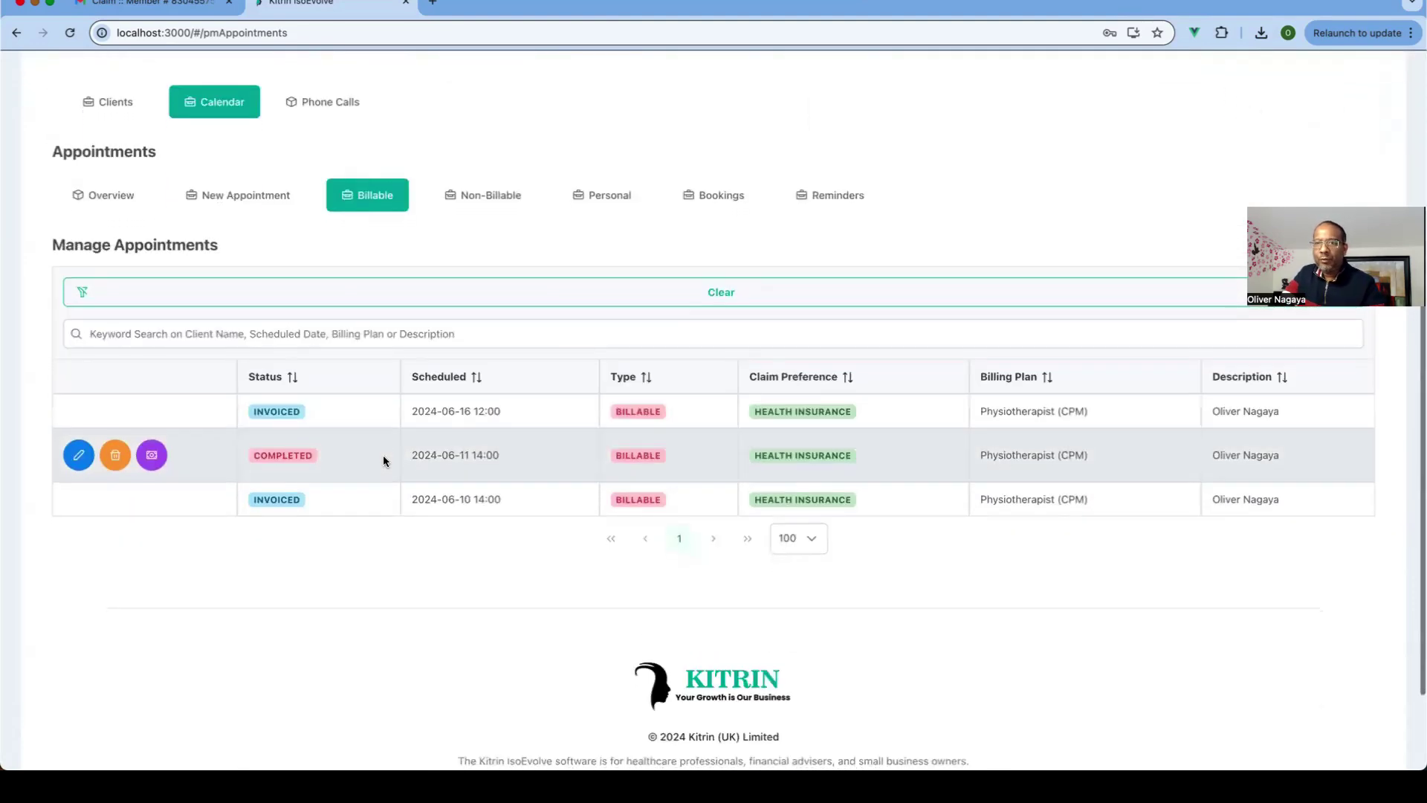
{"action": "left_click", "coordinate": [157, 458]}
{"action": "left_click", "coordinate": [131, 468]}
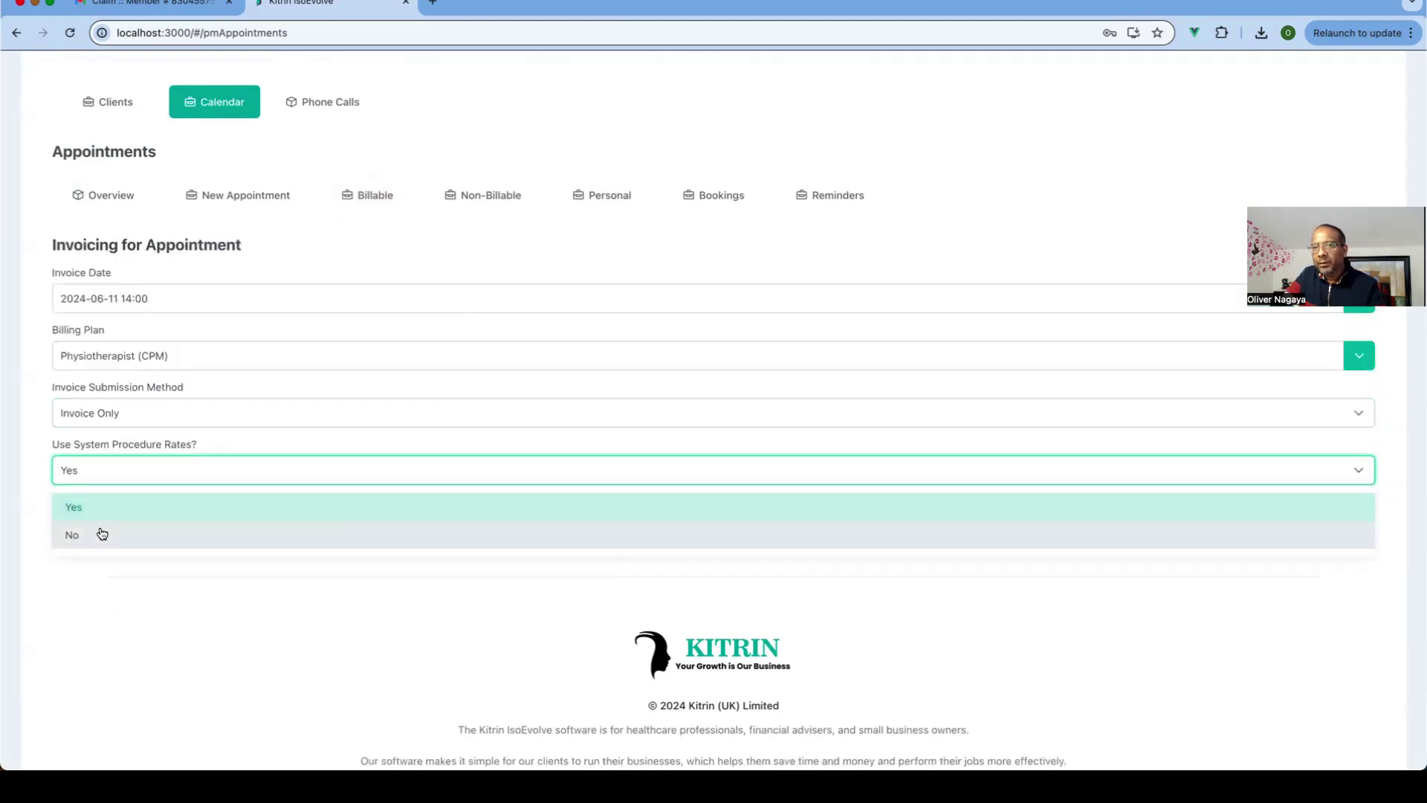
{"action": "left_click", "coordinate": [104, 505]}
Step: Set the invoice submission to Invoice and Health Insurance Claim via Electronic Data Interchange (EDI) and save the invoice
{"action": "left_click", "coordinate": [119, 413]}
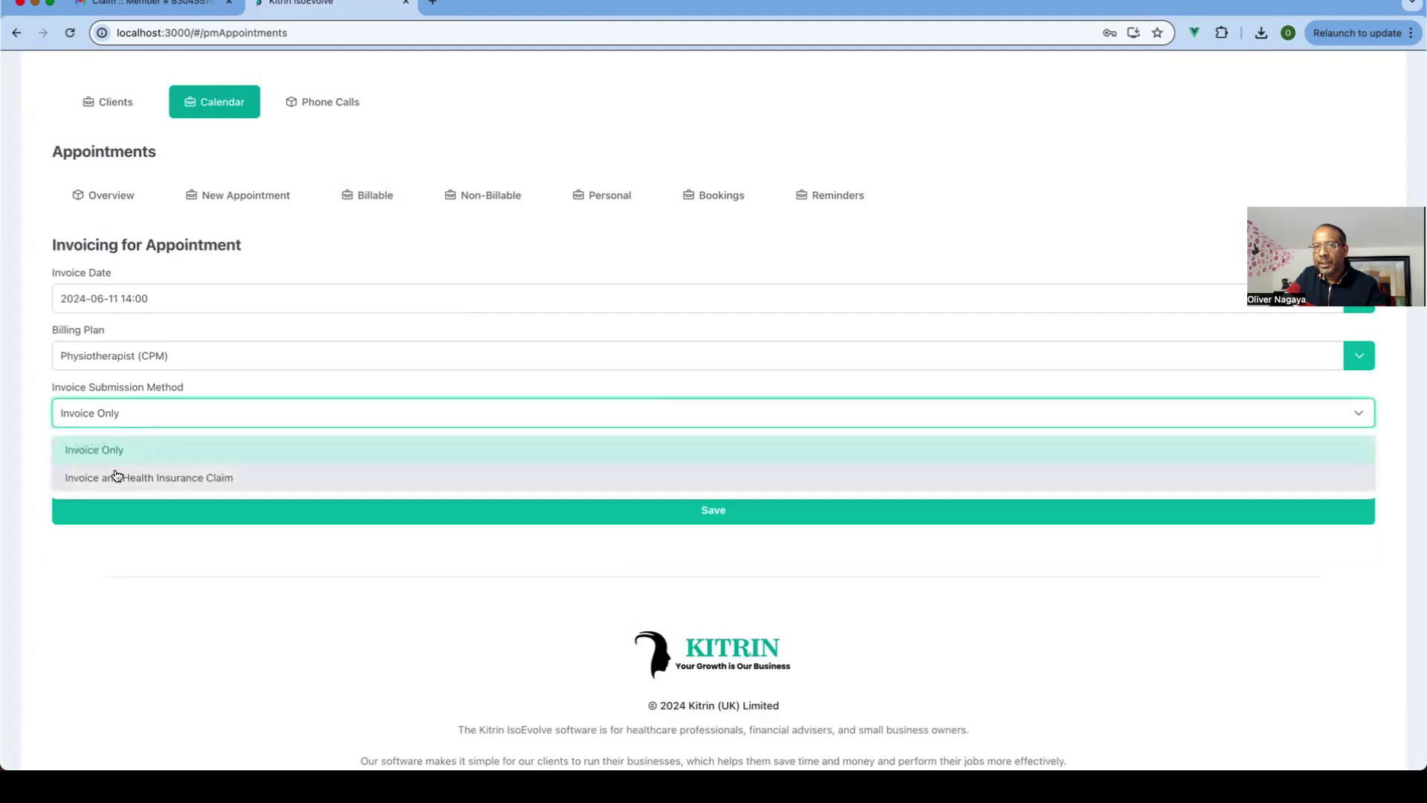
{"action": "left_click", "coordinate": [116, 475]}
{"action": "left_click", "coordinate": [167, 473]}
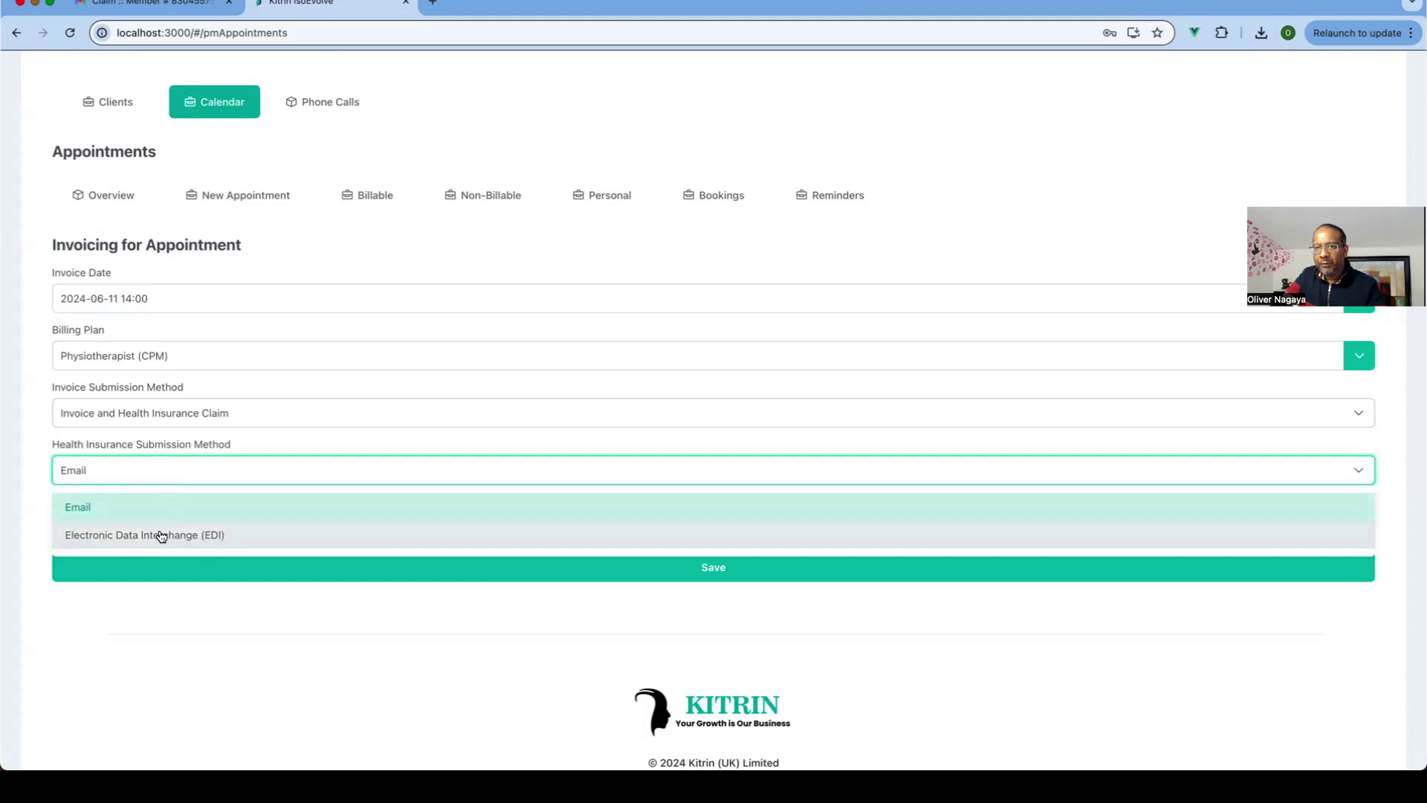
{"action": "left_click", "coordinate": [162, 535]}
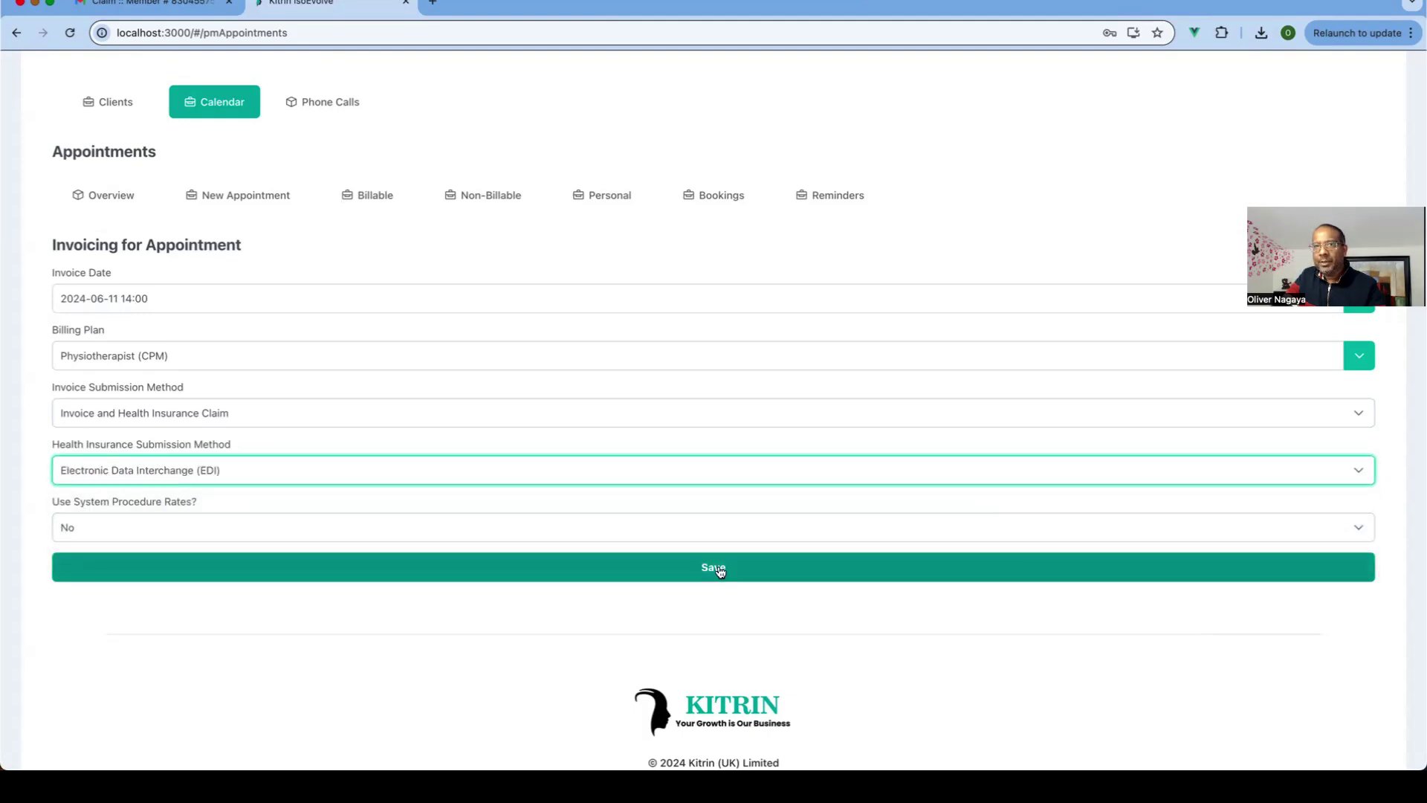
{"action": "left_click", "coordinate": [720, 570]}
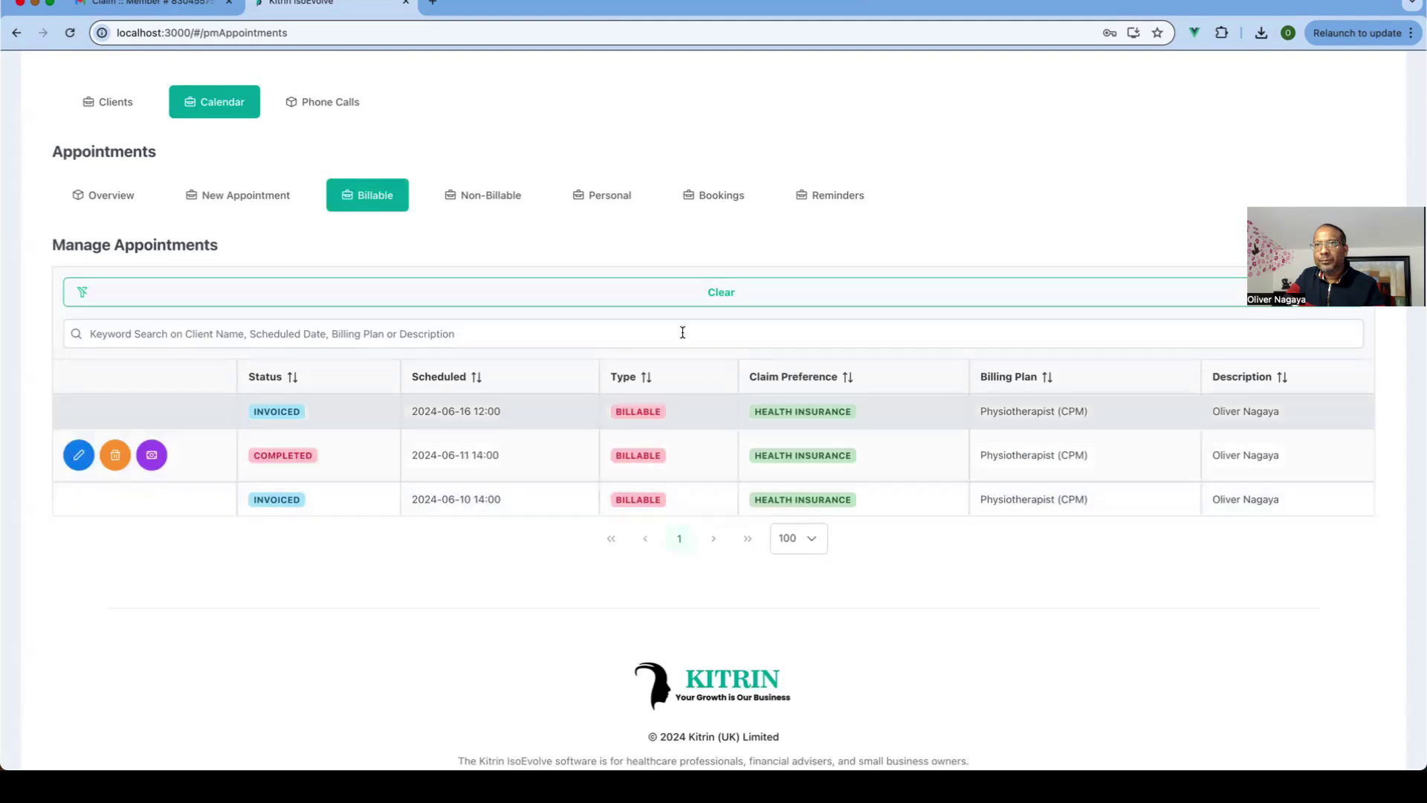
{"action": "scroll", "coordinate": [492, 159], "scroll_direction": "up", "scroll_amount": 3}
{"action": "left_click", "coordinate": [305, 122]}
{"action": "left_click", "coordinate": [310, 238]}
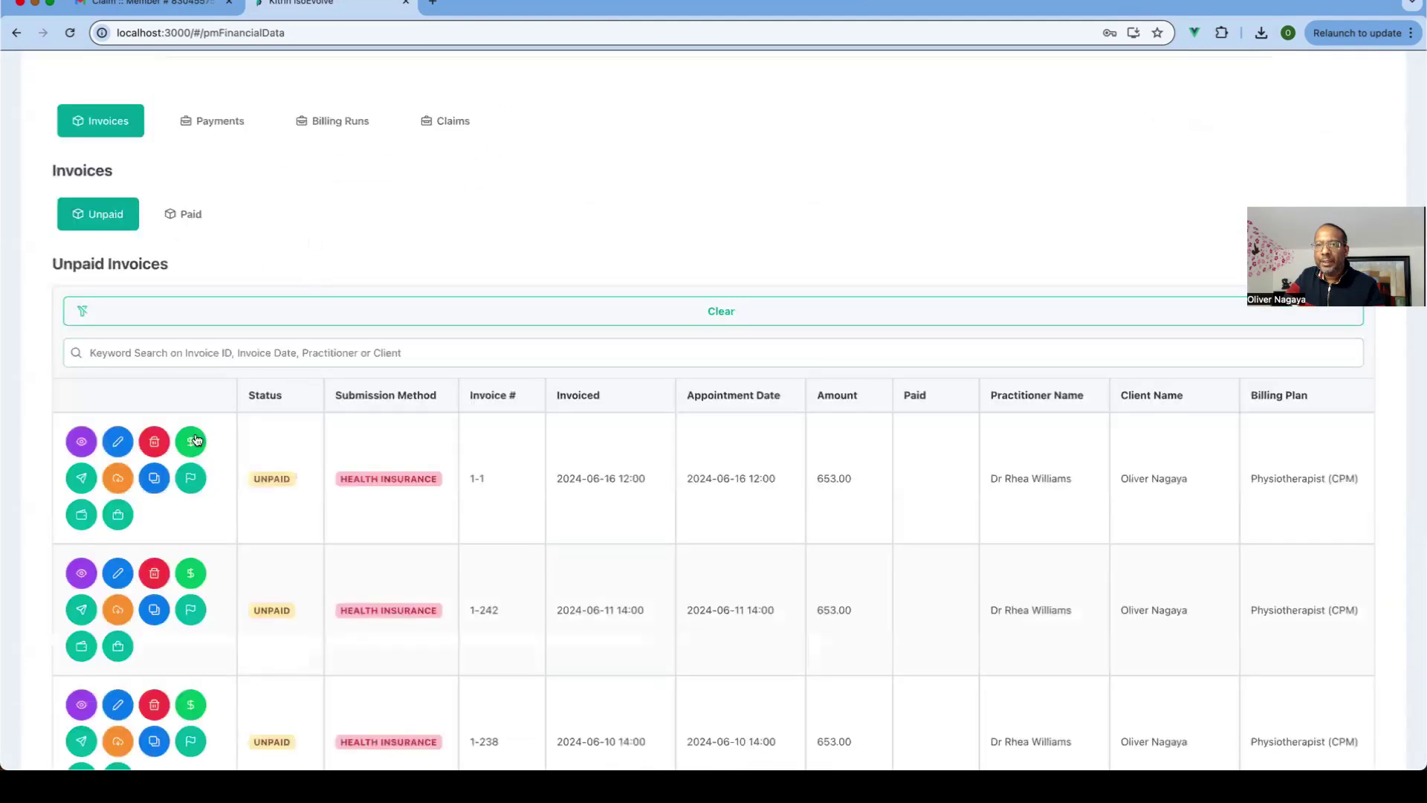
{"action": "scroll", "coordinate": [246, 461], "scroll_direction": "down", "scroll_amount": 3}
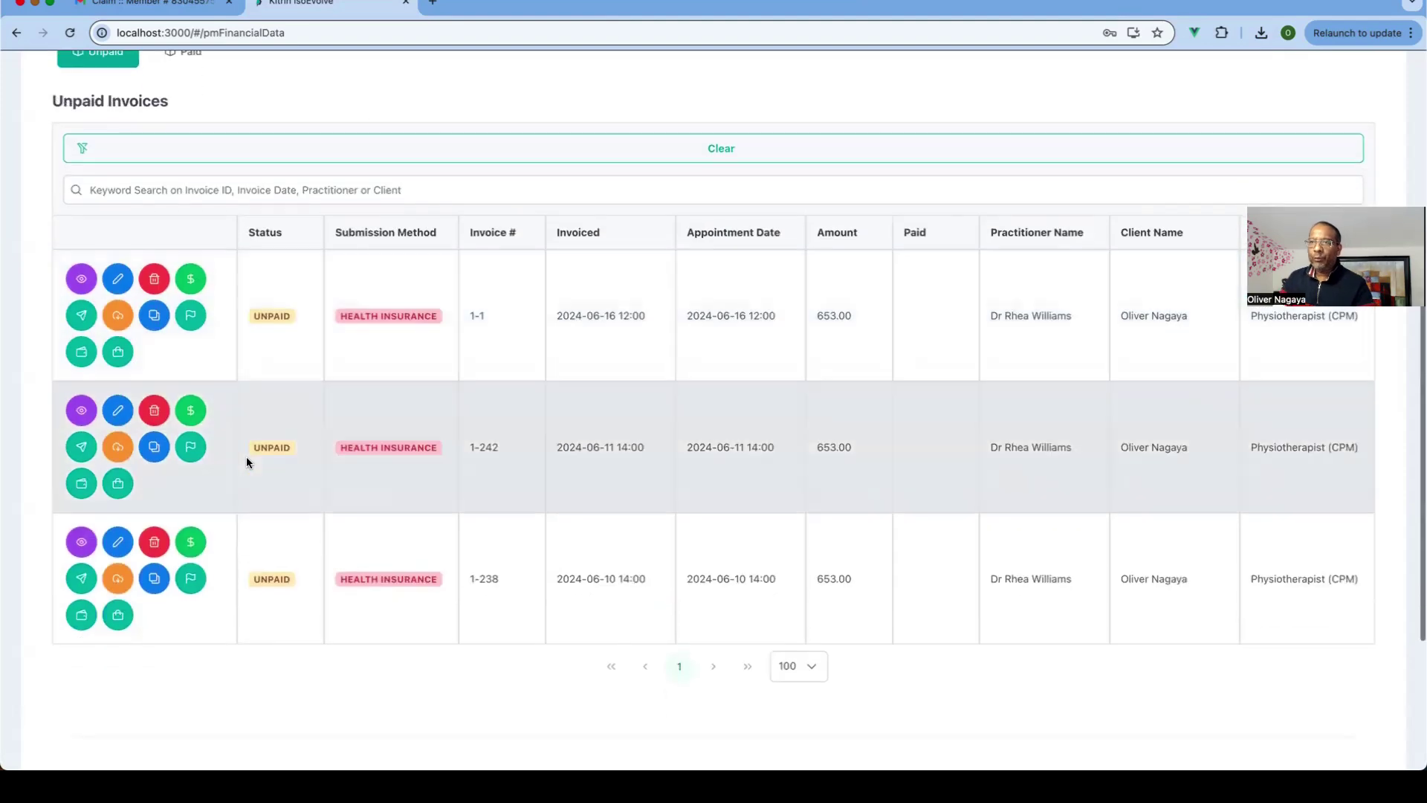
{"action": "scroll", "coordinate": [569, 421], "scroll_direction": "down", "scroll_amount": 2}
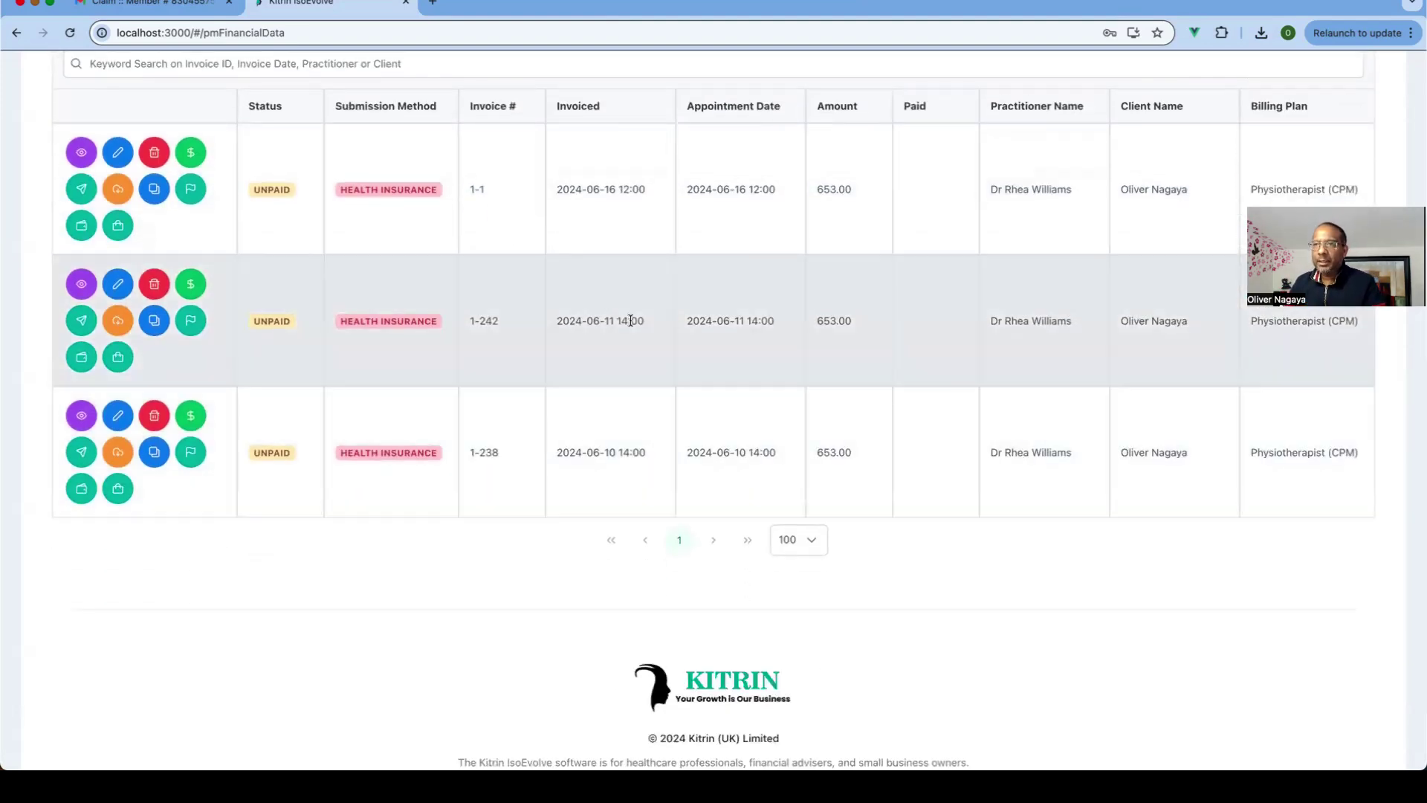
{"action": "scroll", "coordinate": [329, 313], "scroll_direction": "up", "scroll_amount": 1}
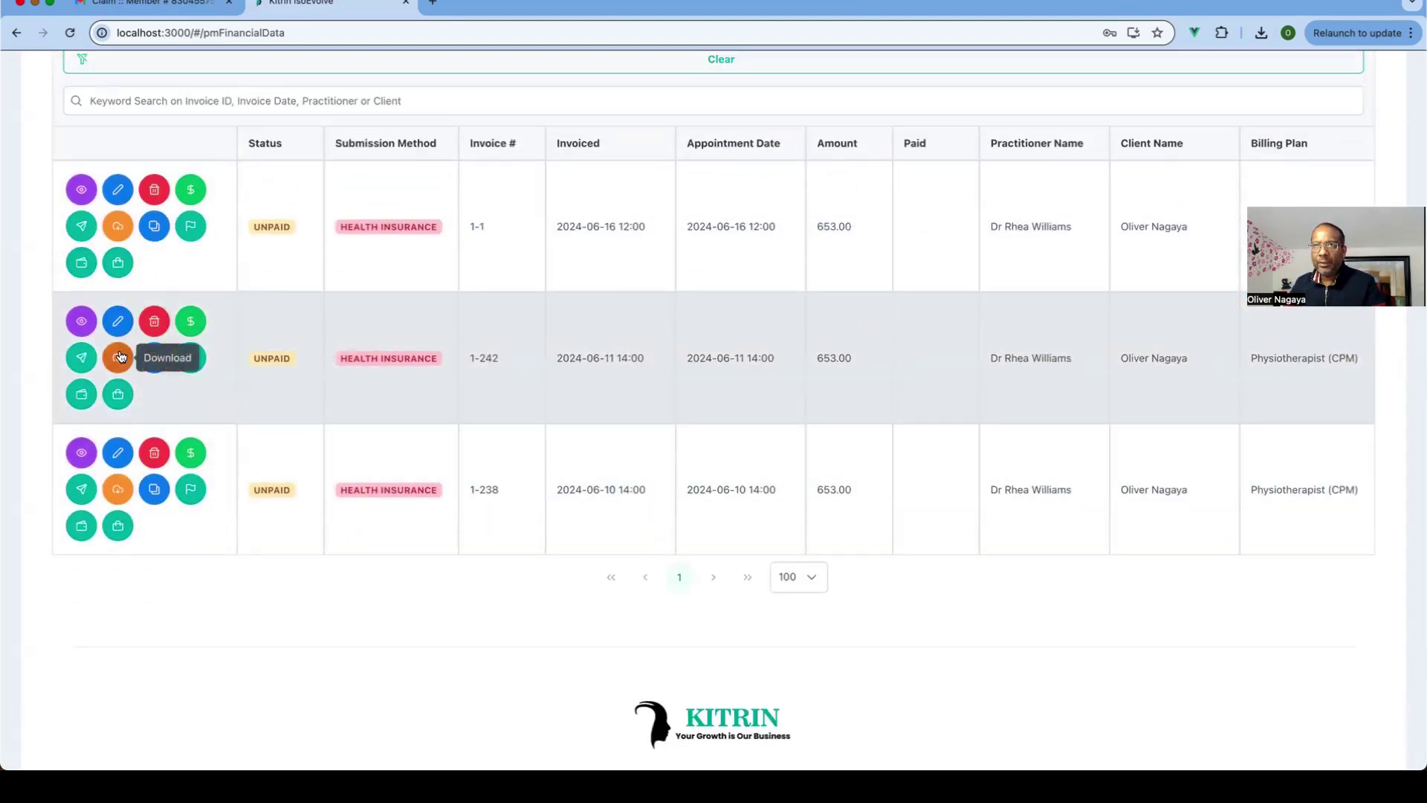
Step: Download the 2024-06-11 invoice as a PDF and open the downloaded file 1-242.pdf
{"action": "left_click", "coordinate": [118, 356]}
{"action": "left_click", "coordinate": [216, 400]}
{"action": "left_click", "coordinate": [105, 433]}
{"action": "left_click", "coordinate": [582, 443]}
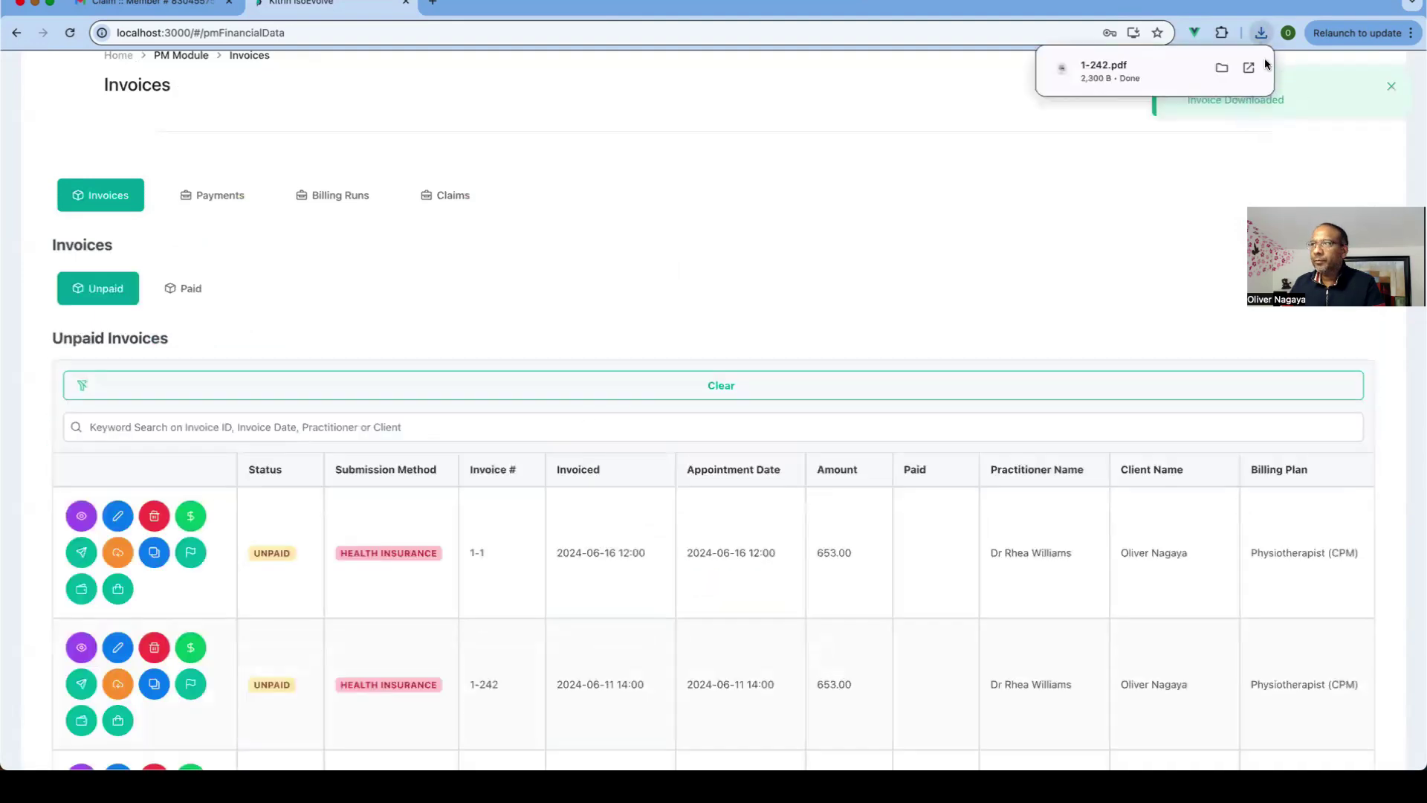
{"action": "left_click", "coordinate": [1132, 62]}
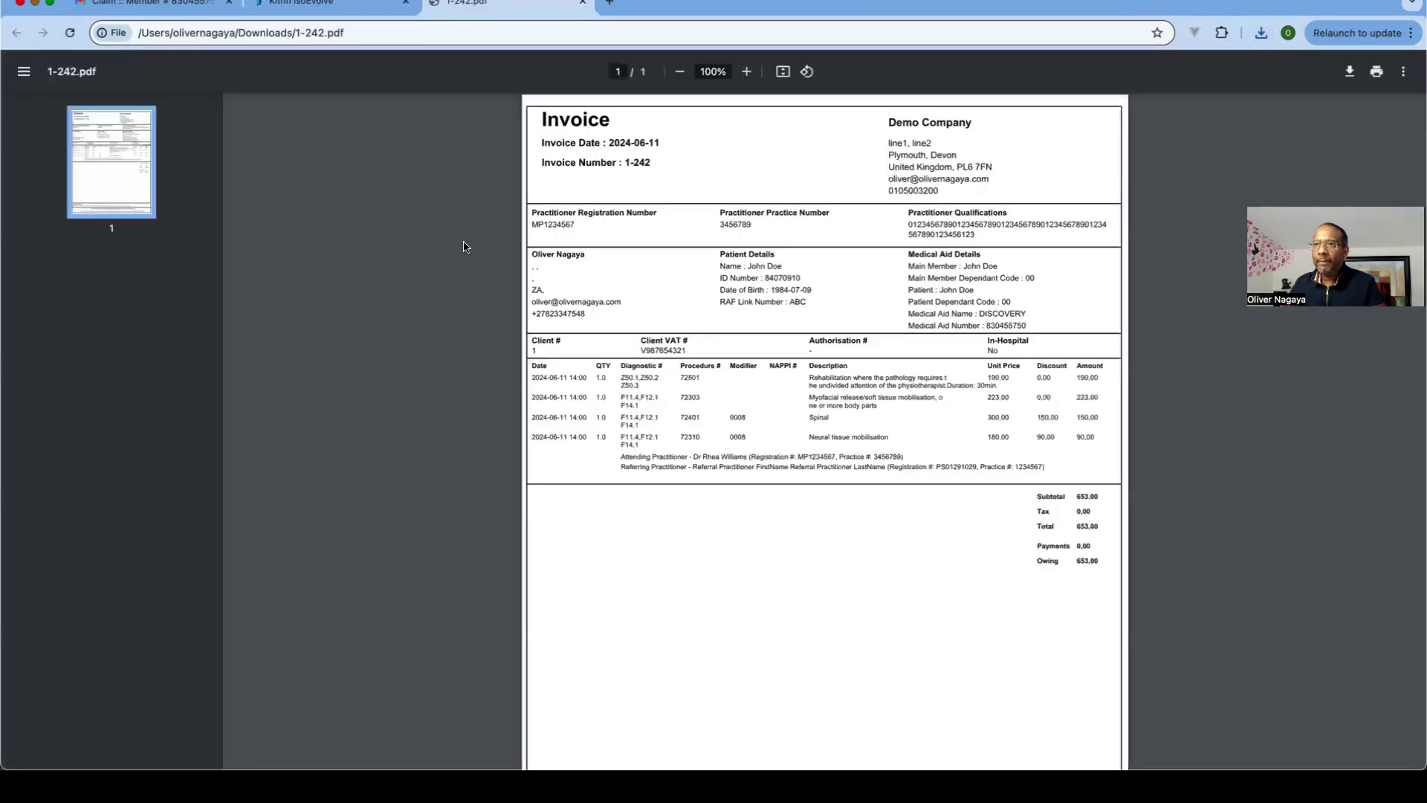
Step: Highlight diagnostic codes Z50.1 and Z50.2 on the invoice's first line item, then close the PDF
{"action": "left_click_drag", "start_coordinate": [622, 377], "coordinate": [653, 382]}
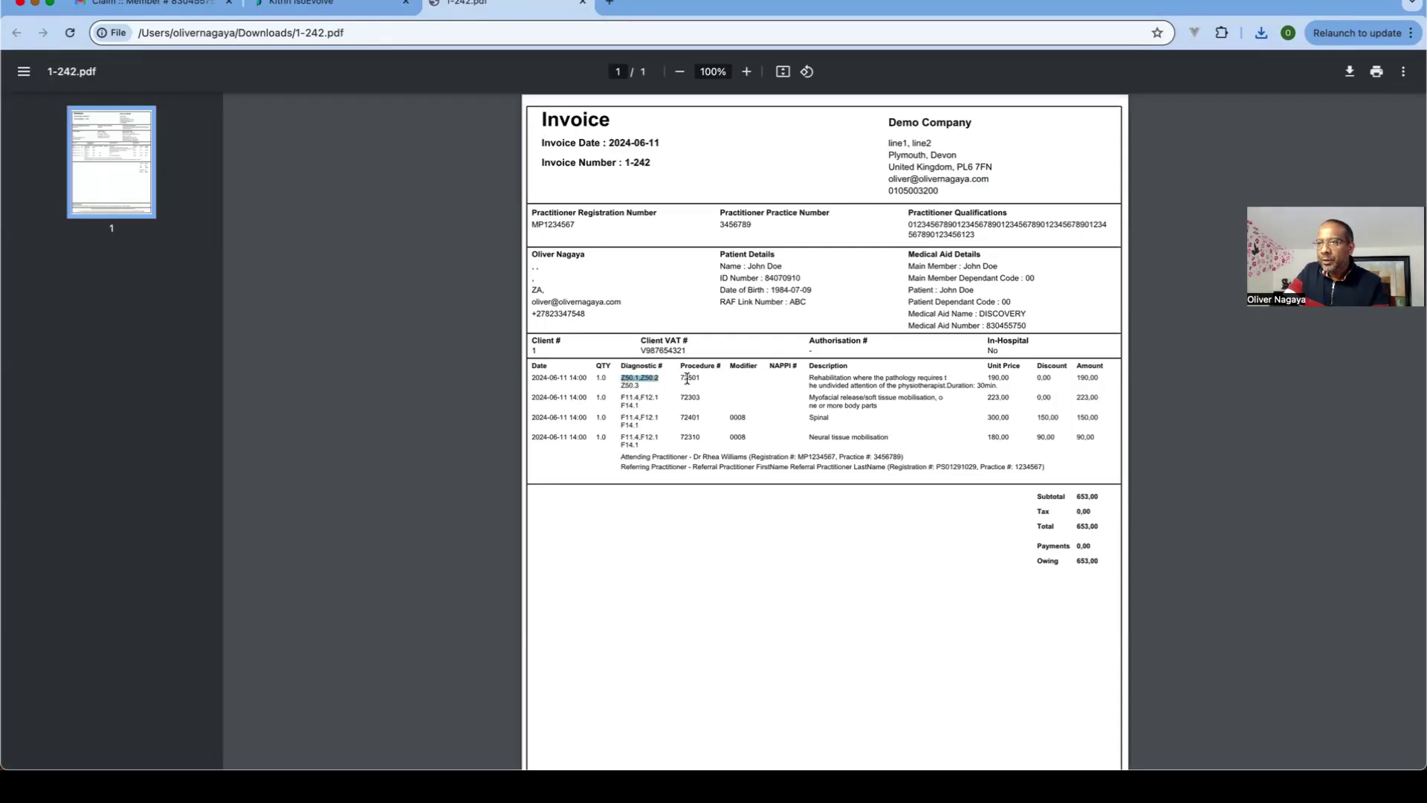
{"action": "left_click", "coordinate": [637, 386]}
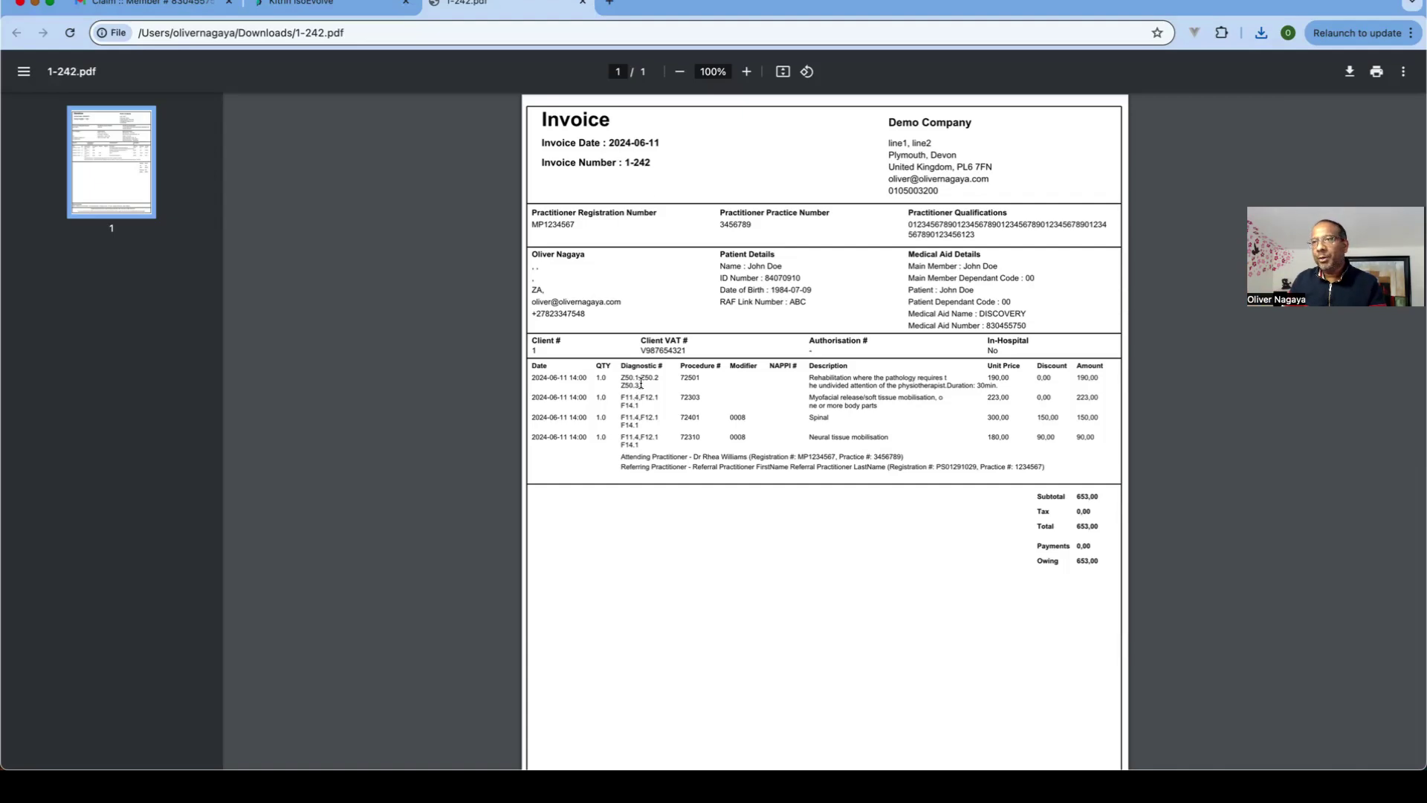
{"action": "left_click", "coordinate": [583, 2]}
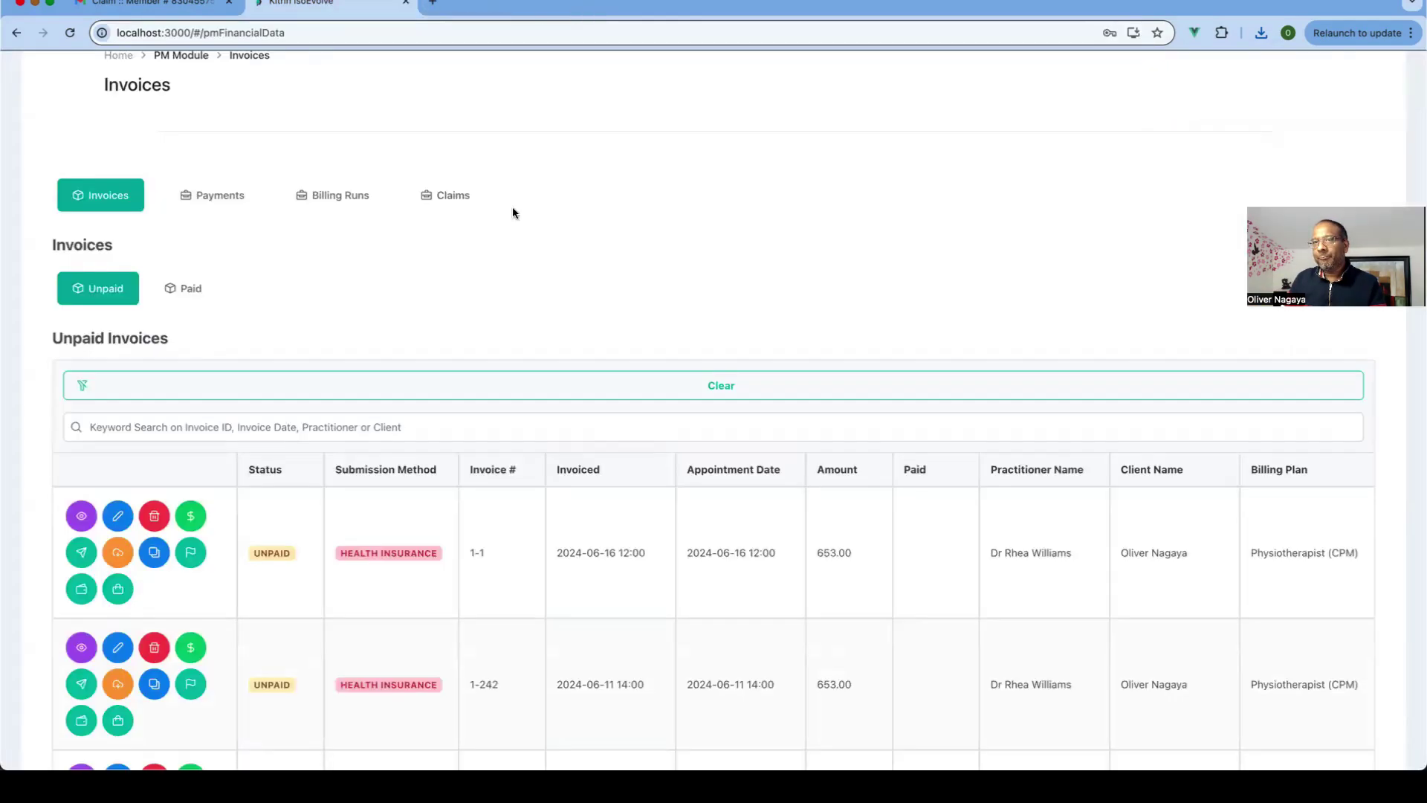
Step: View the claims overview and highlight the claim date of the 2024-06-11 EDI claim
{"action": "left_click", "coordinate": [439, 195]}
{"action": "scroll", "coordinate": [482, 372], "scroll_direction": "down", "scroll_amount": 5}
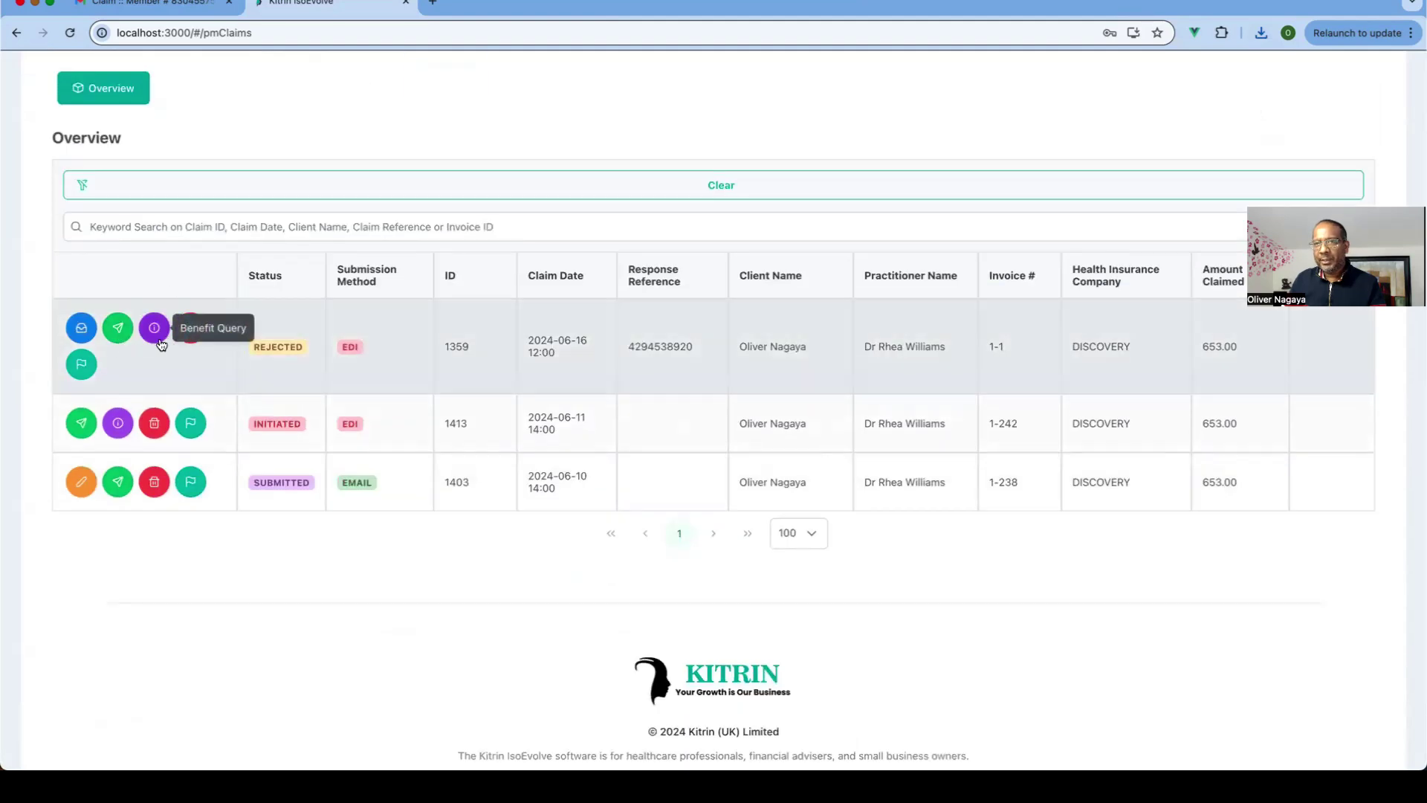
{"action": "scroll", "coordinate": [198, 372], "scroll_direction": "up", "scroll_amount": 1}
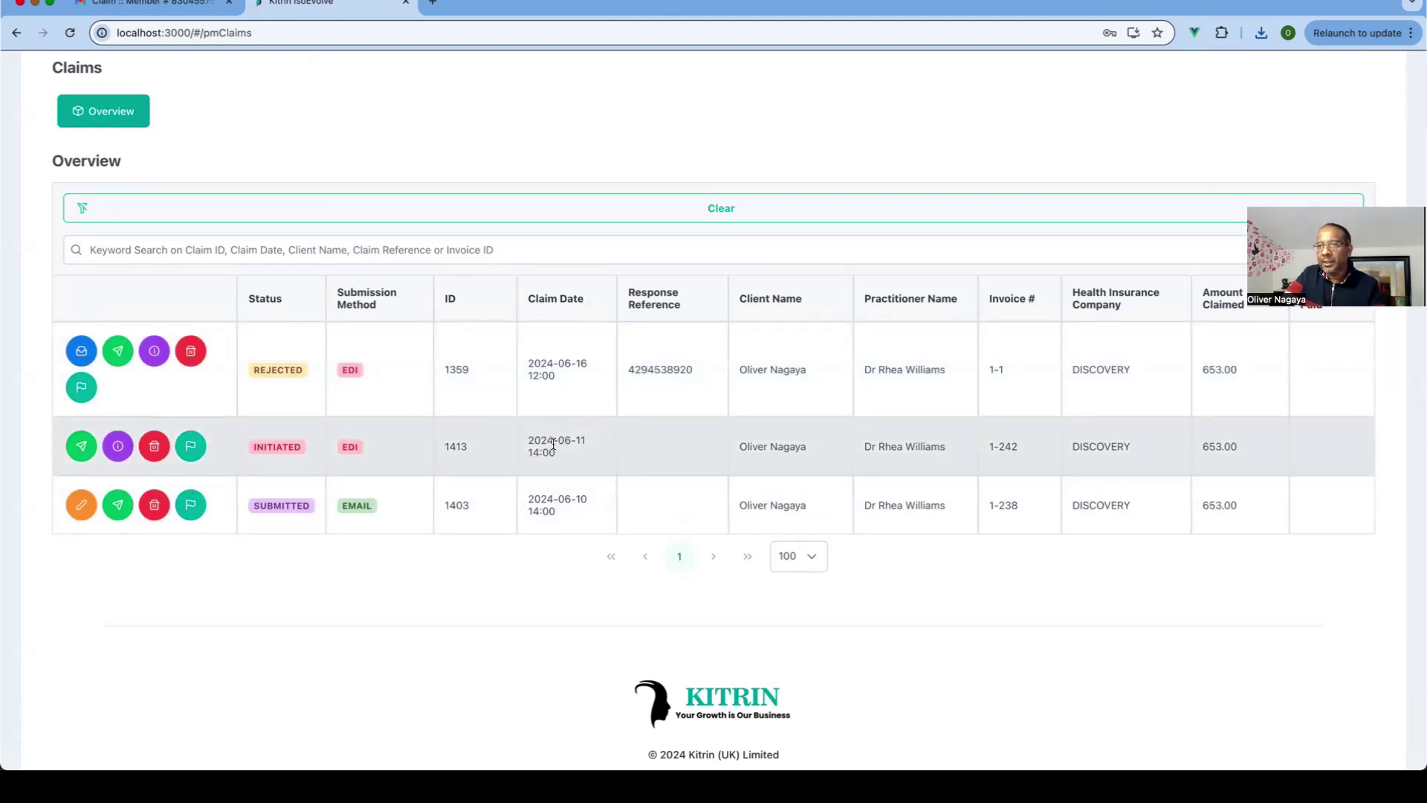
{"action": "left_click_drag", "start_coordinate": [567, 439], "coordinate": [583, 449]}
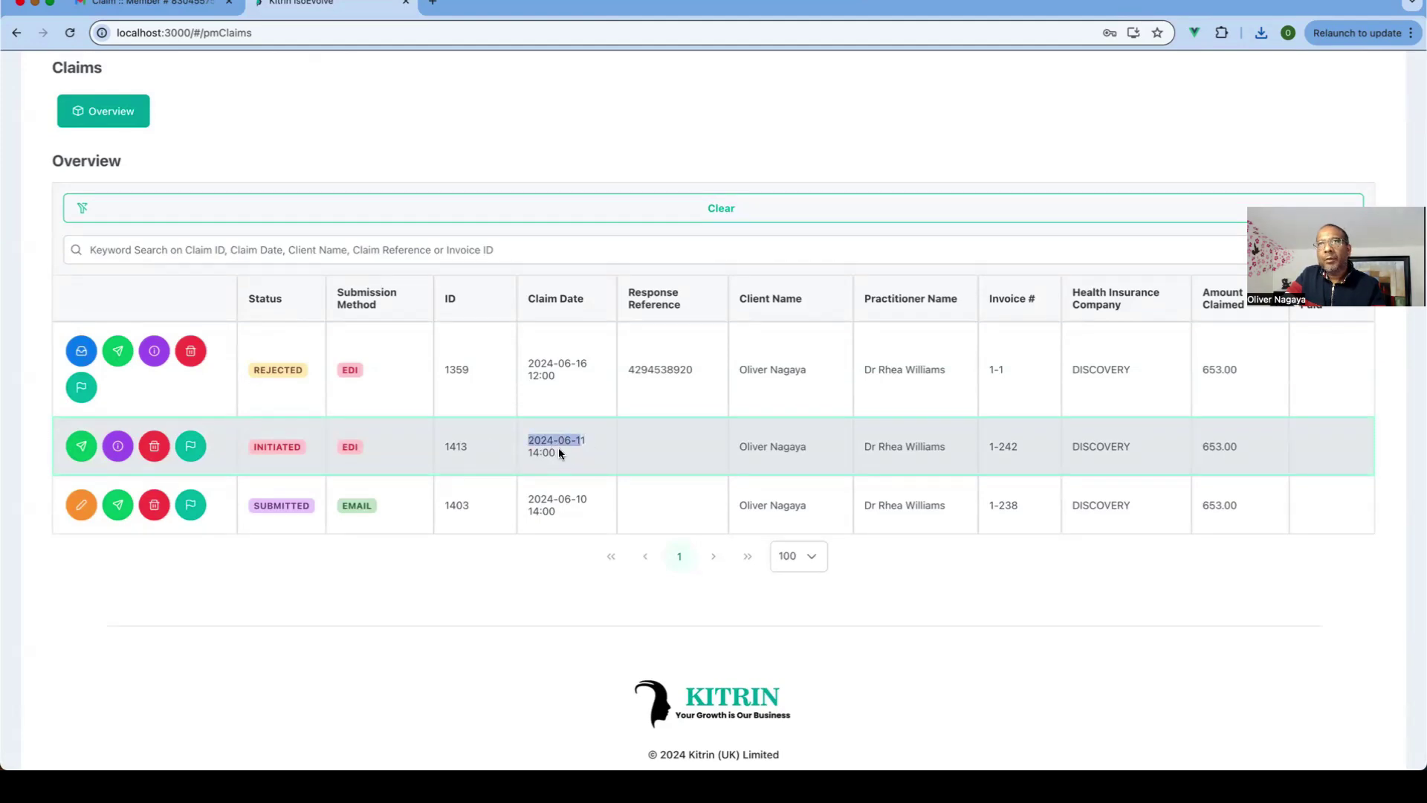
{"action": "scroll", "coordinate": [567, 439], "scroll_direction": "up", "scroll_amount": 5}
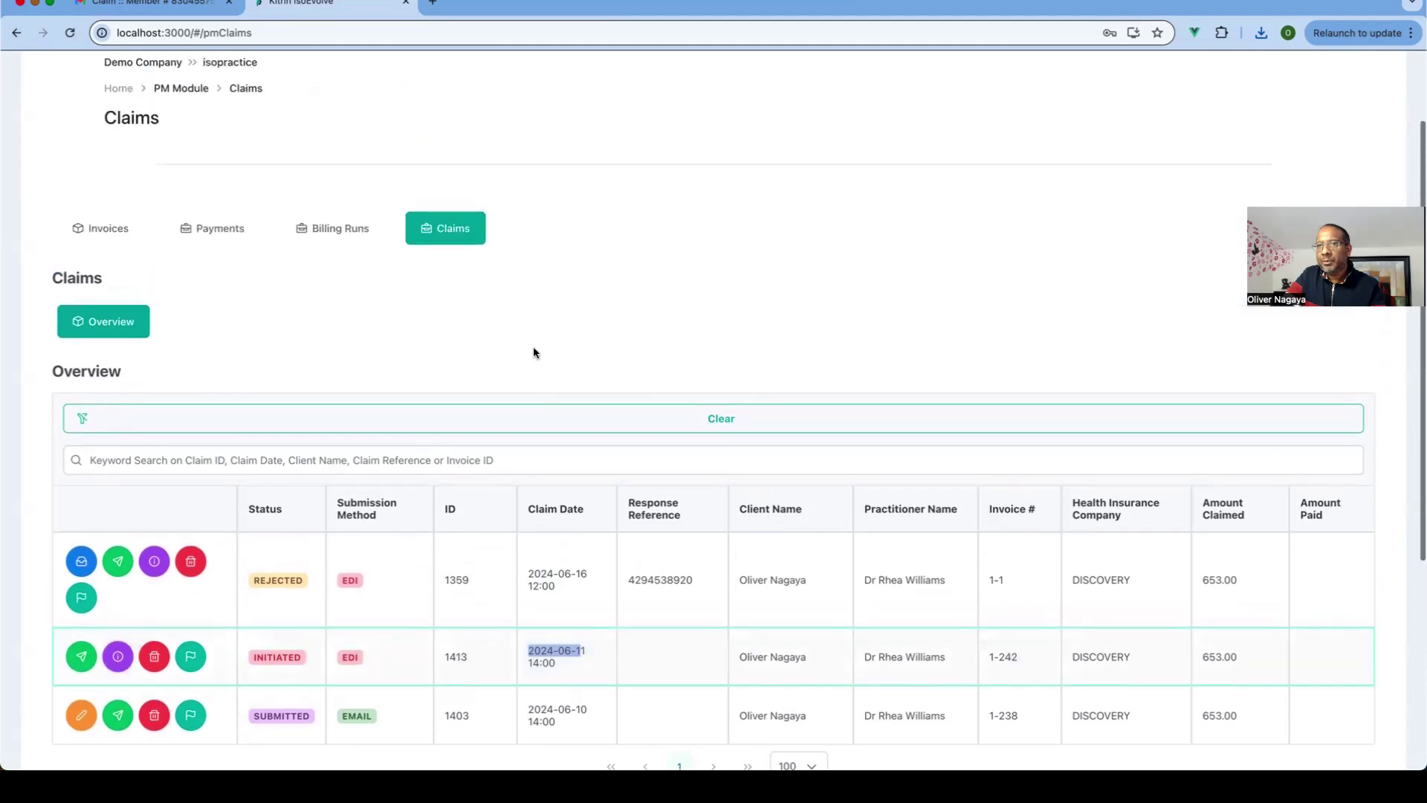
{"action": "scroll", "coordinate": [520, 401], "scroll_direction": "down", "scroll_amount": 5}
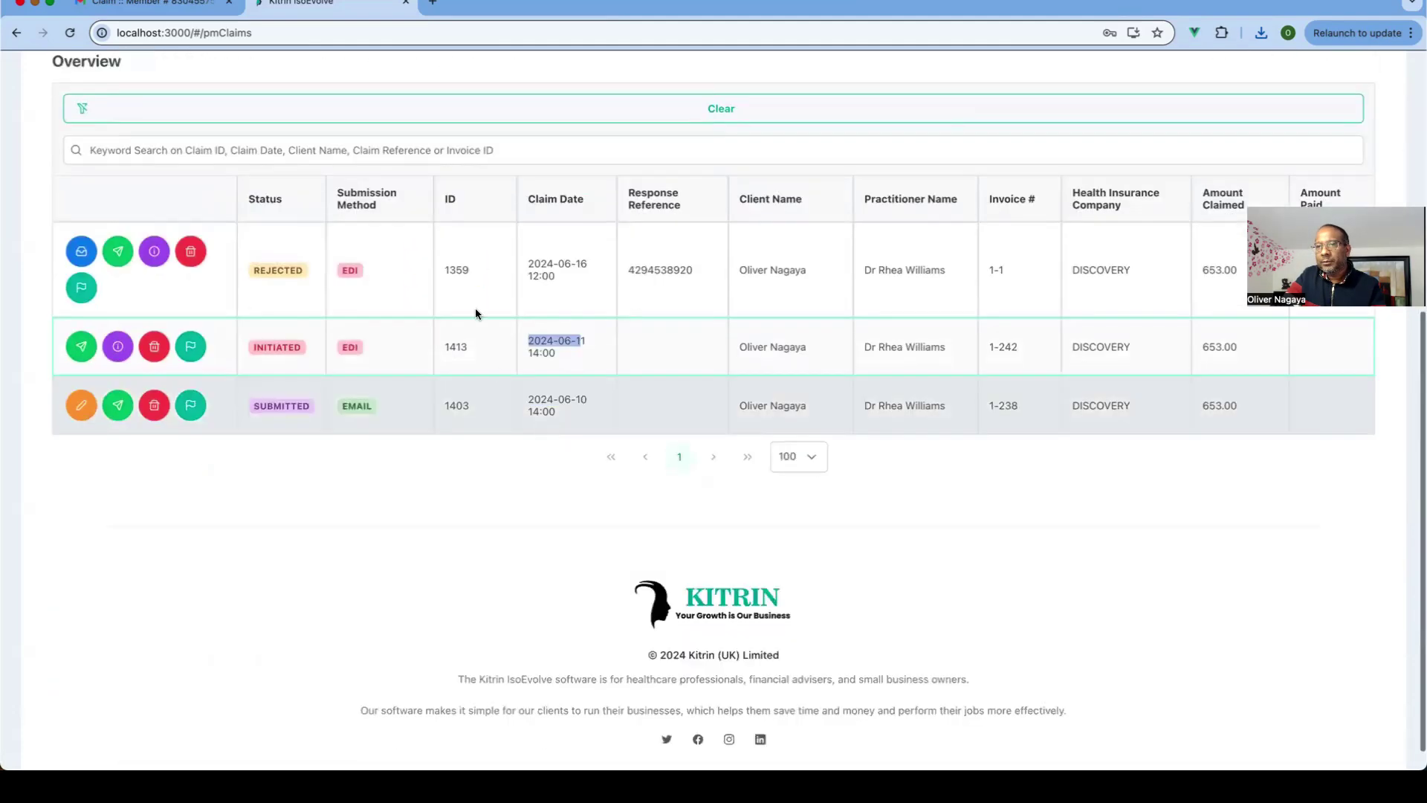
Step: Submit the initiated EDI claim dated 2024-06-11 to the health insurer, answering Yes to the submission question
{"action": "left_click", "coordinate": [533, 349]}
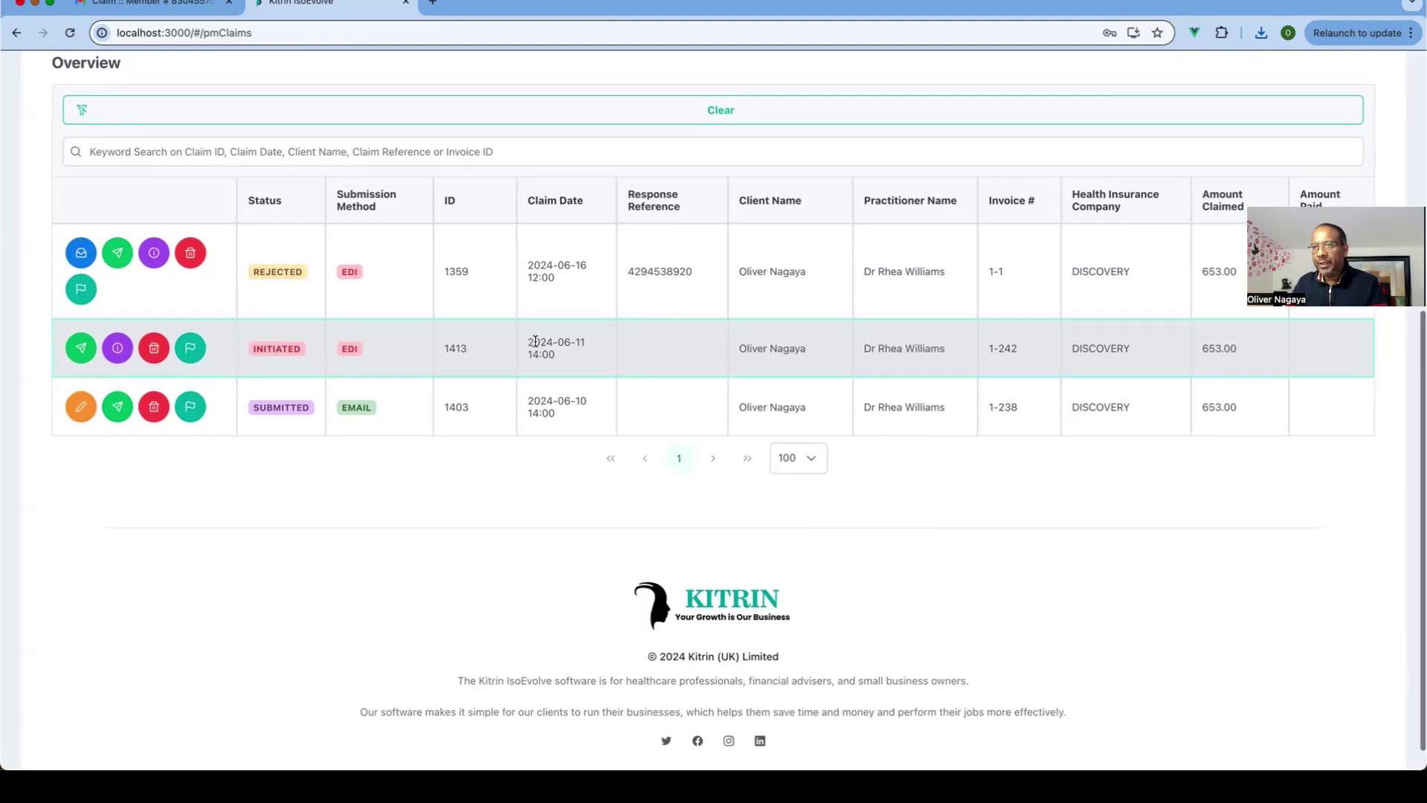
{"action": "left_click", "coordinate": [81, 349]}
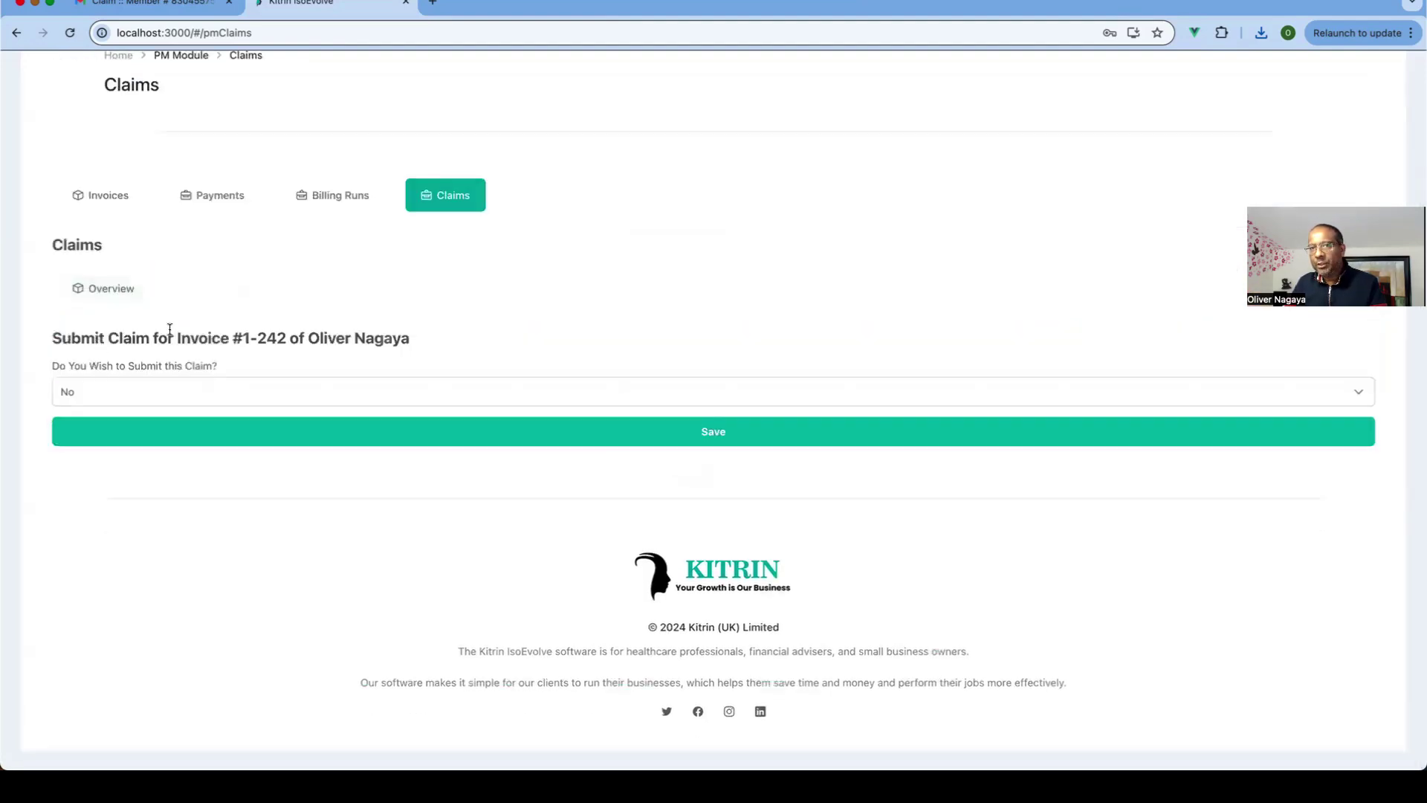
{"action": "left_click", "coordinate": [149, 394]}
{"action": "left_click", "coordinate": [125, 429]}
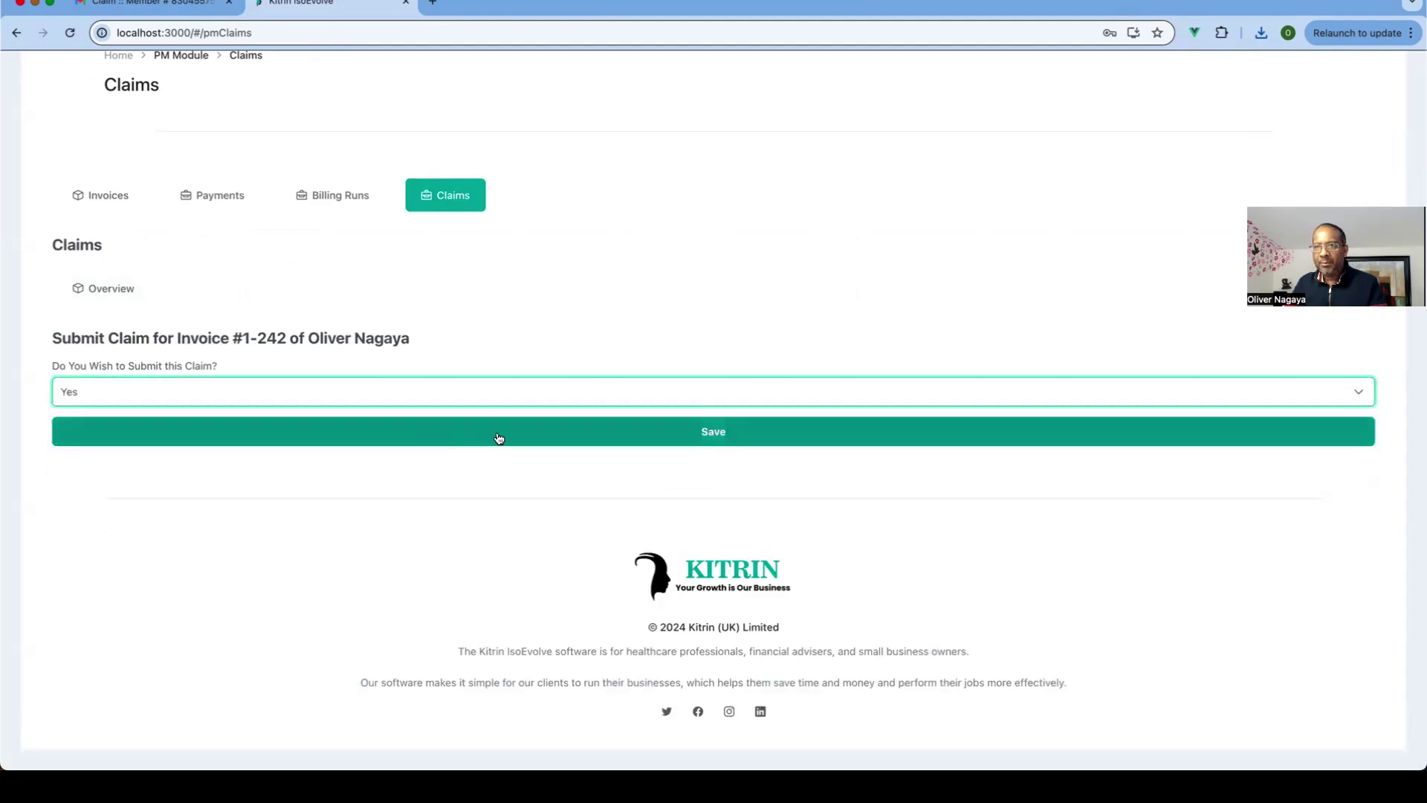
{"action": "left_click", "coordinate": [498, 438]}
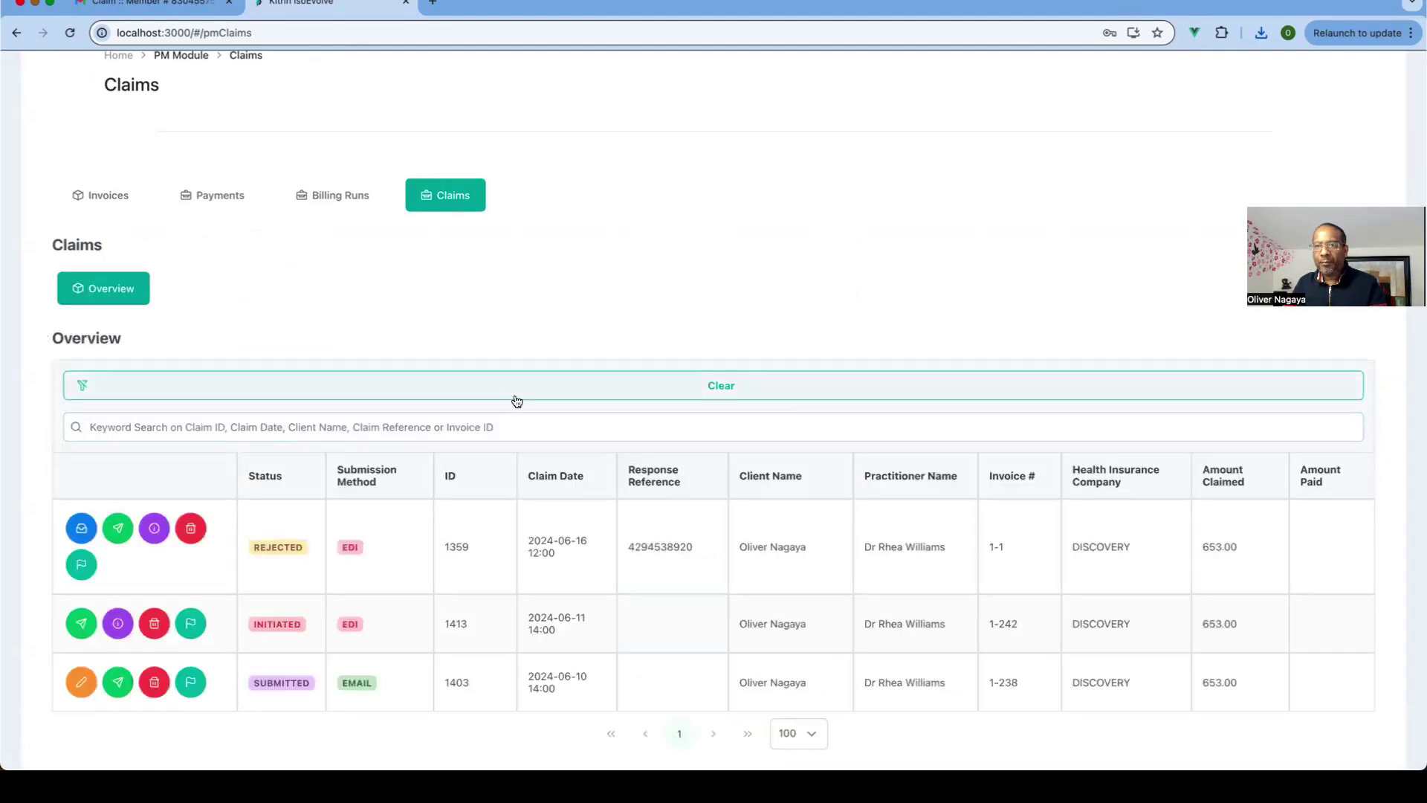
Step: Open the insurer's response for the EDI claim dated 2024-06-11 in the claims overview
{"action": "scroll", "coordinate": [476, 420], "scroll_direction": "down", "scroll_amount": 3}
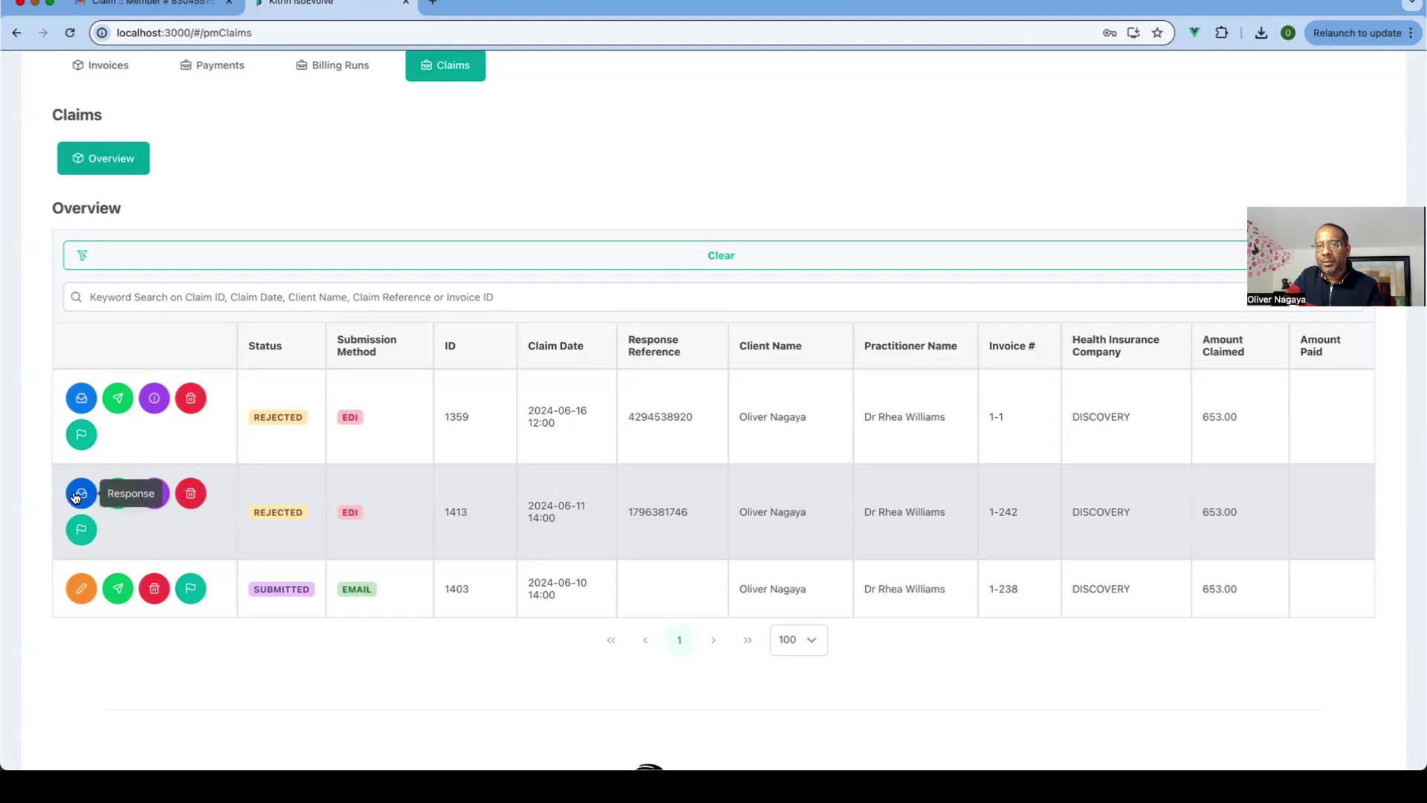
{"action": "left_click", "coordinate": [78, 495]}
{"action": "scroll", "coordinate": [198, 322], "scroll_direction": "up", "scroll_amount": 2}
{"action": "scroll", "coordinate": [192, 324], "scroll_direction": "up", "scroll_amount": 3}
Step: Open the claim creation form for the unpaid 2024-06-11 invoice and return to the unpaid invoices without submitting
{"action": "left_click", "coordinate": [121, 318]}
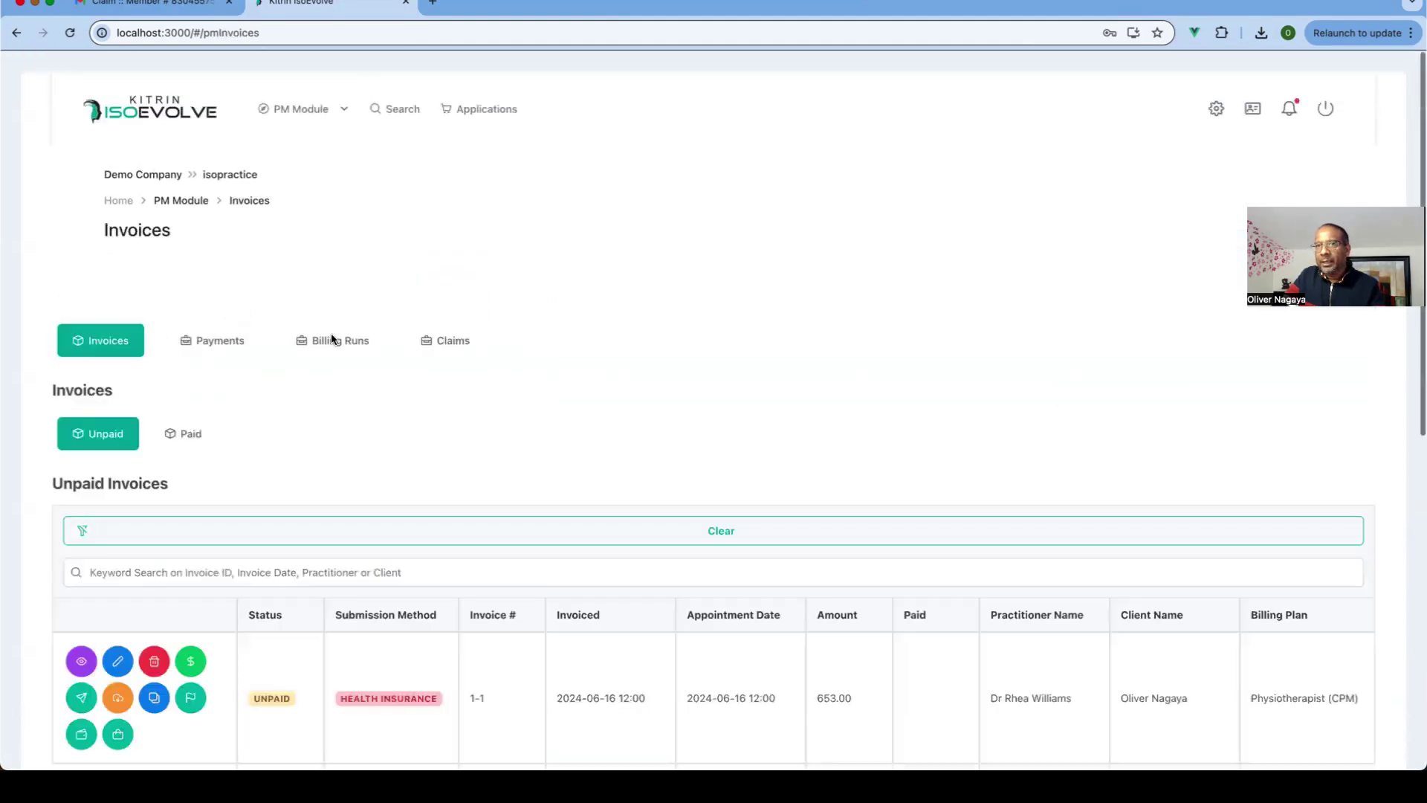
{"action": "scroll", "coordinate": [345, 595], "scroll_direction": "down", "scroll_amount": 3}
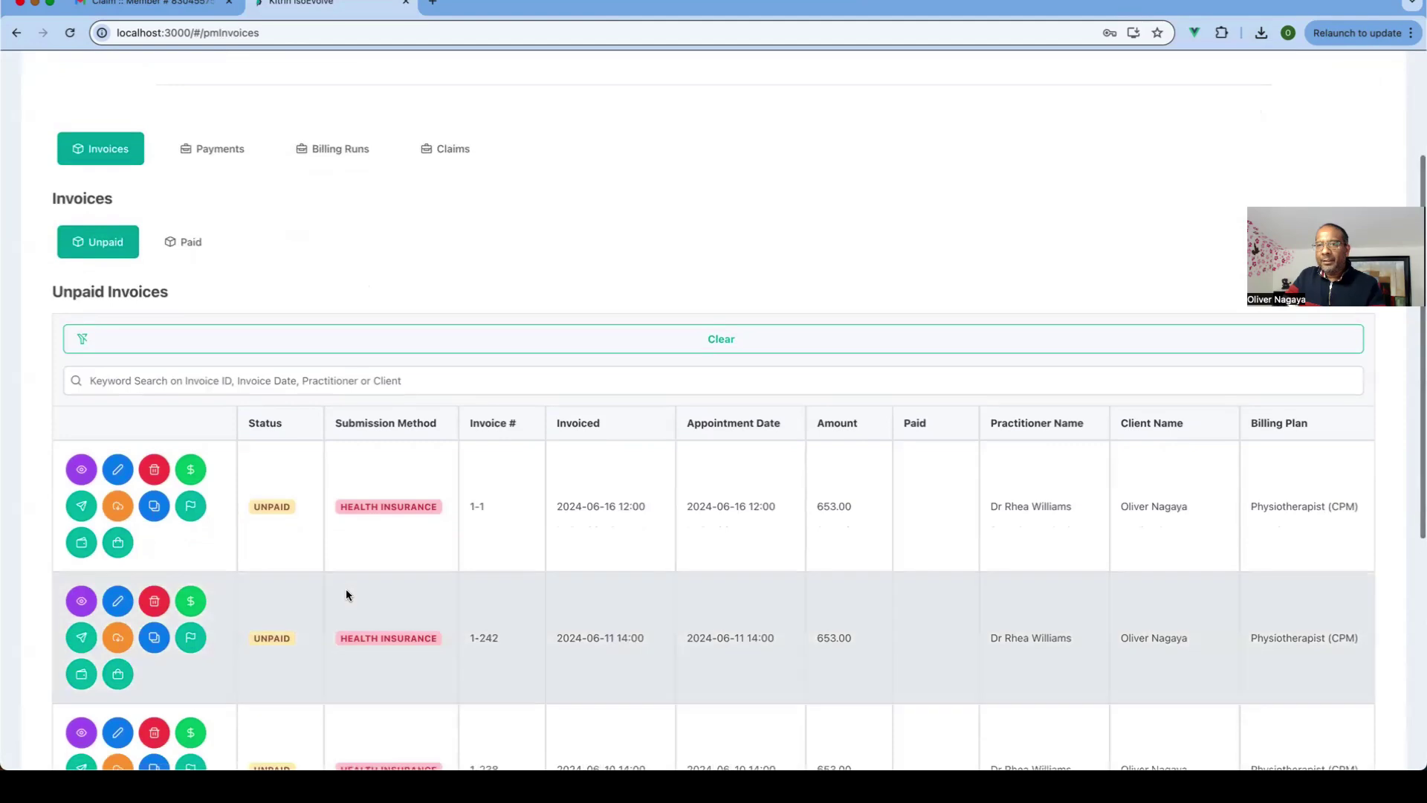
{"action": "scroll", "coordinate": [346, 595], "scroll_direction": "down", "scroll_amount": 2}
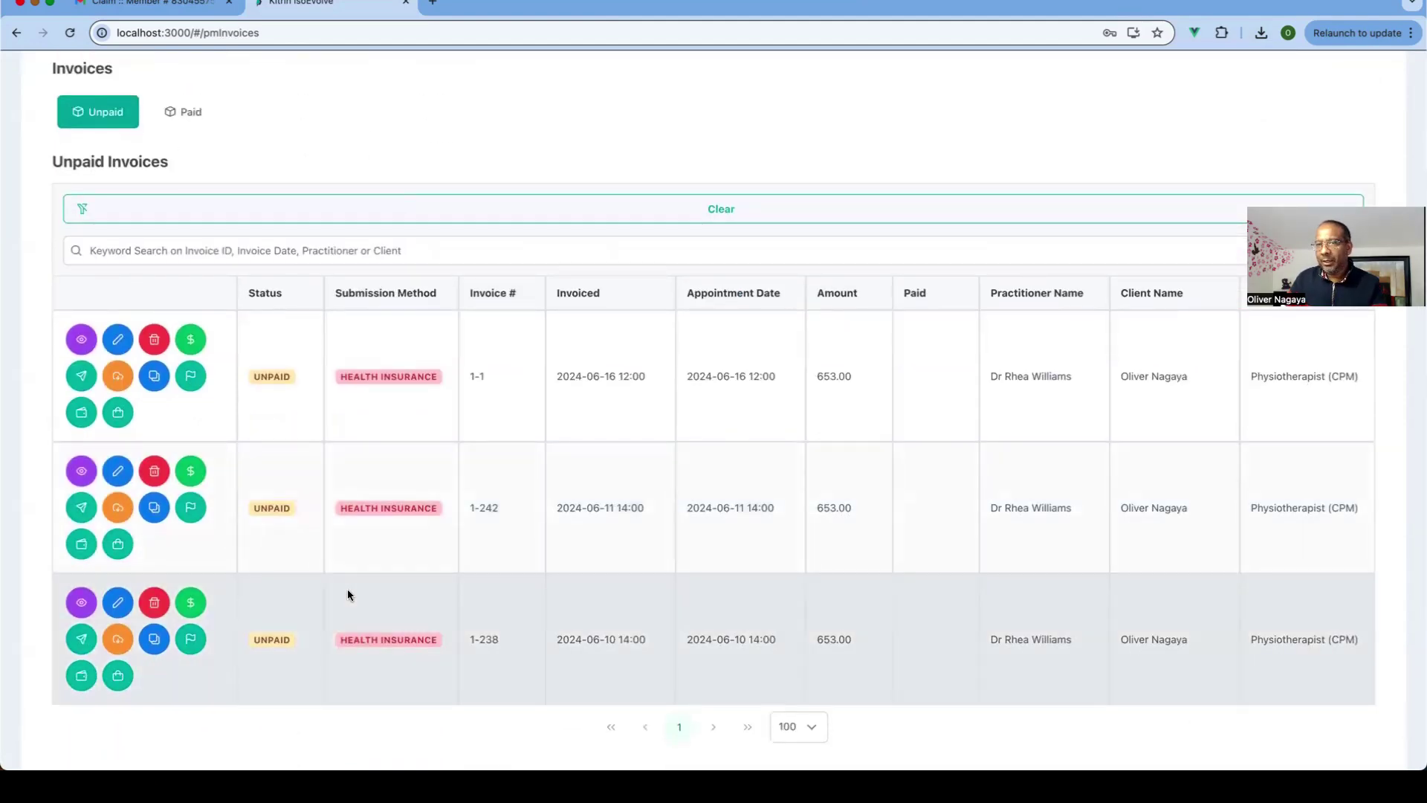
{"action": "scroll", "coordinate": [347, 594], "scroll_direction": "down", "scroll_amount": 1}
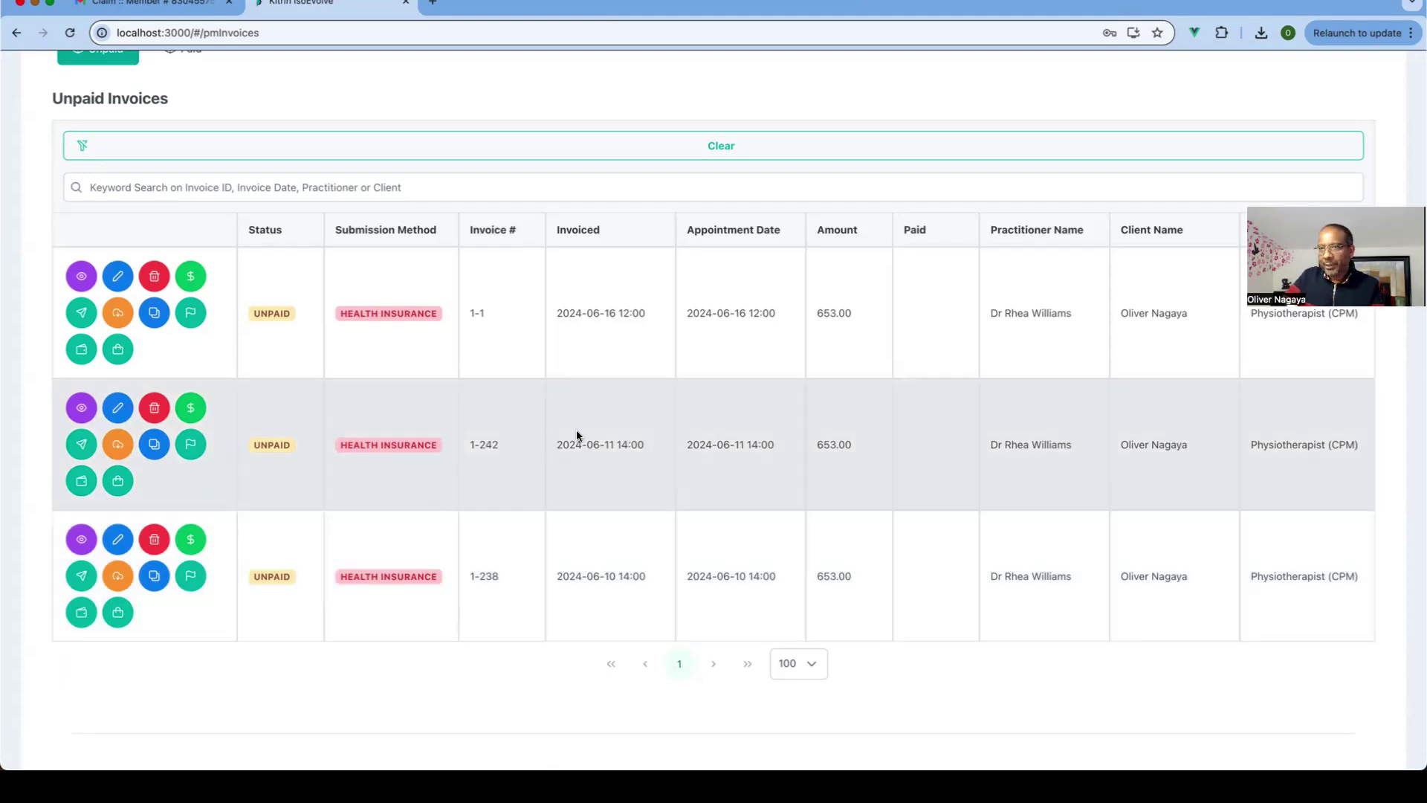
{"action": "left_click", "coordinate": [154, 446]}
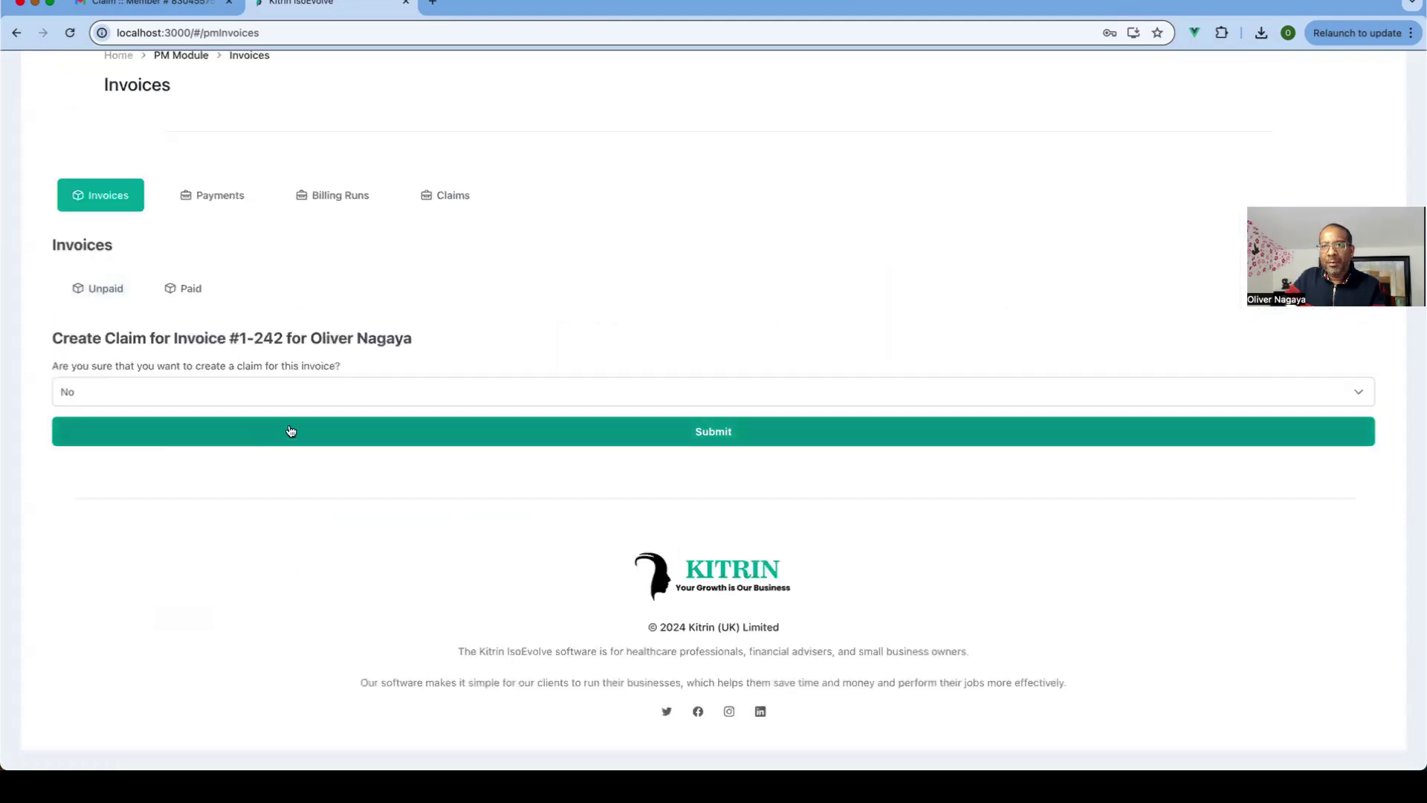
{"action": "left_click", "coordinate": [124, 296]}
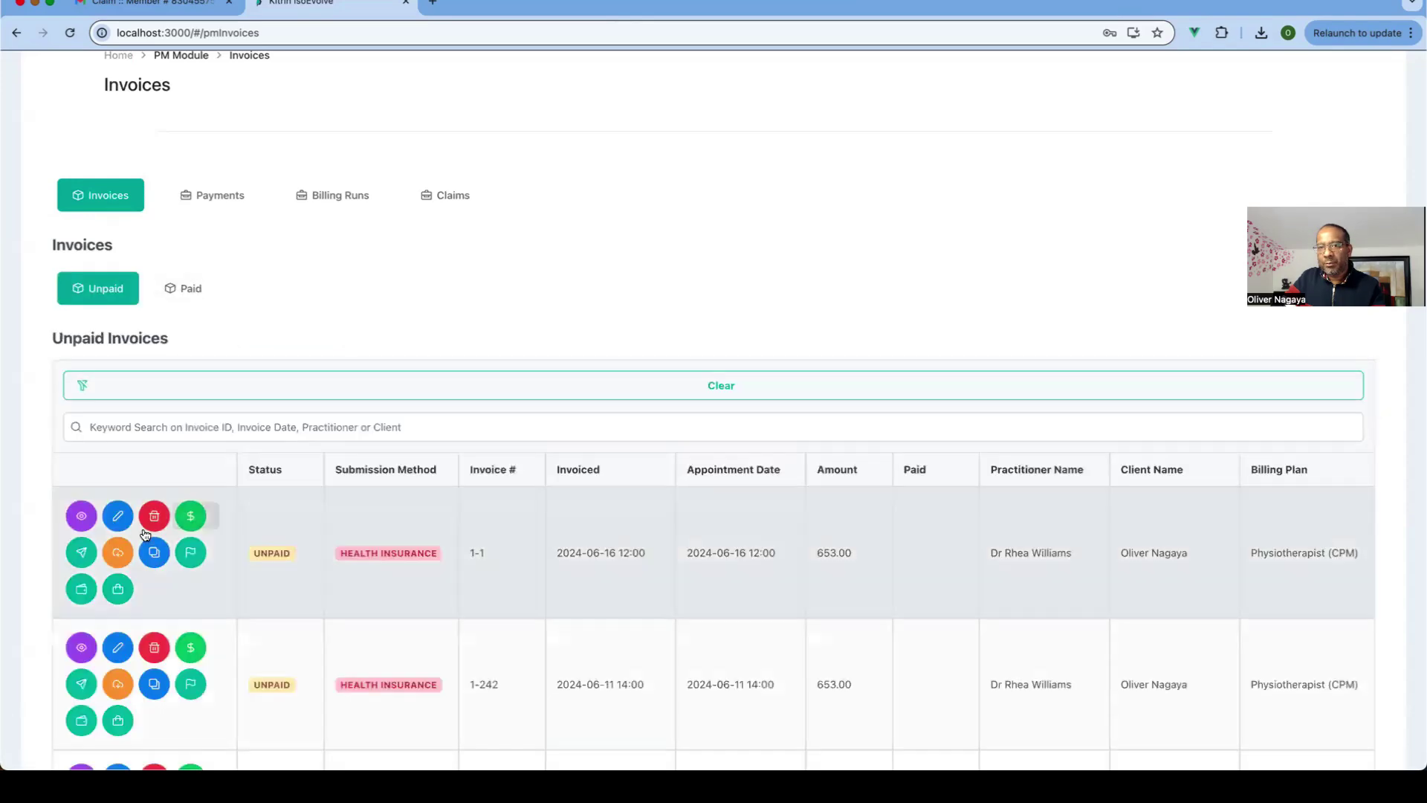
{"action": "scroll", "coordinate": [471, 547], "scroll_direction": "down", "scroll_amount": 2}
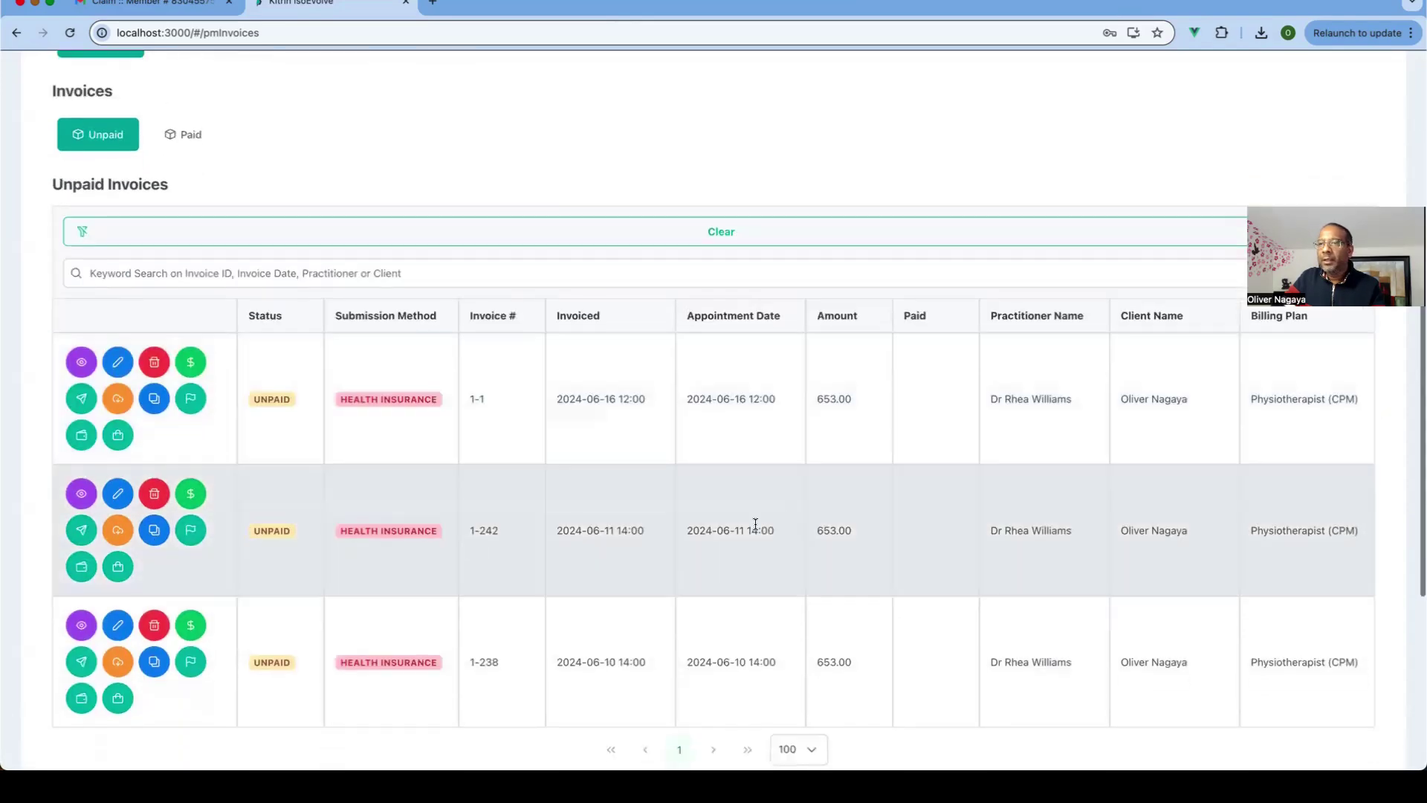
{"action": "scroll", "coordinate": [713, 459], "scroll_direction": "down", "scroll_amount": 2}
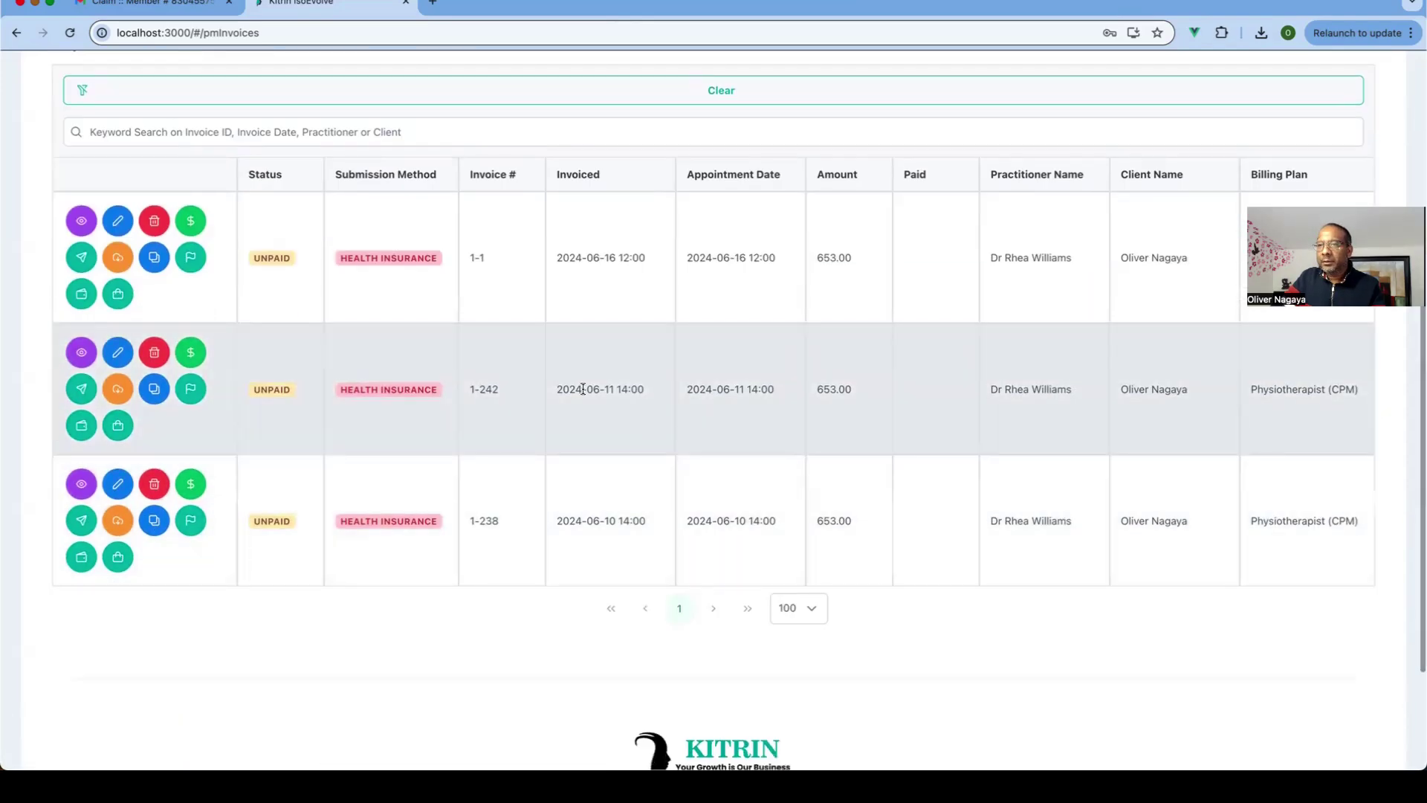
{"action": "left_click", "coordinate": [154, 389]}
{"action": "left_click", "coordinate": [198, 396]}
{"action": "left_click", "coordinate": [102, 427]}
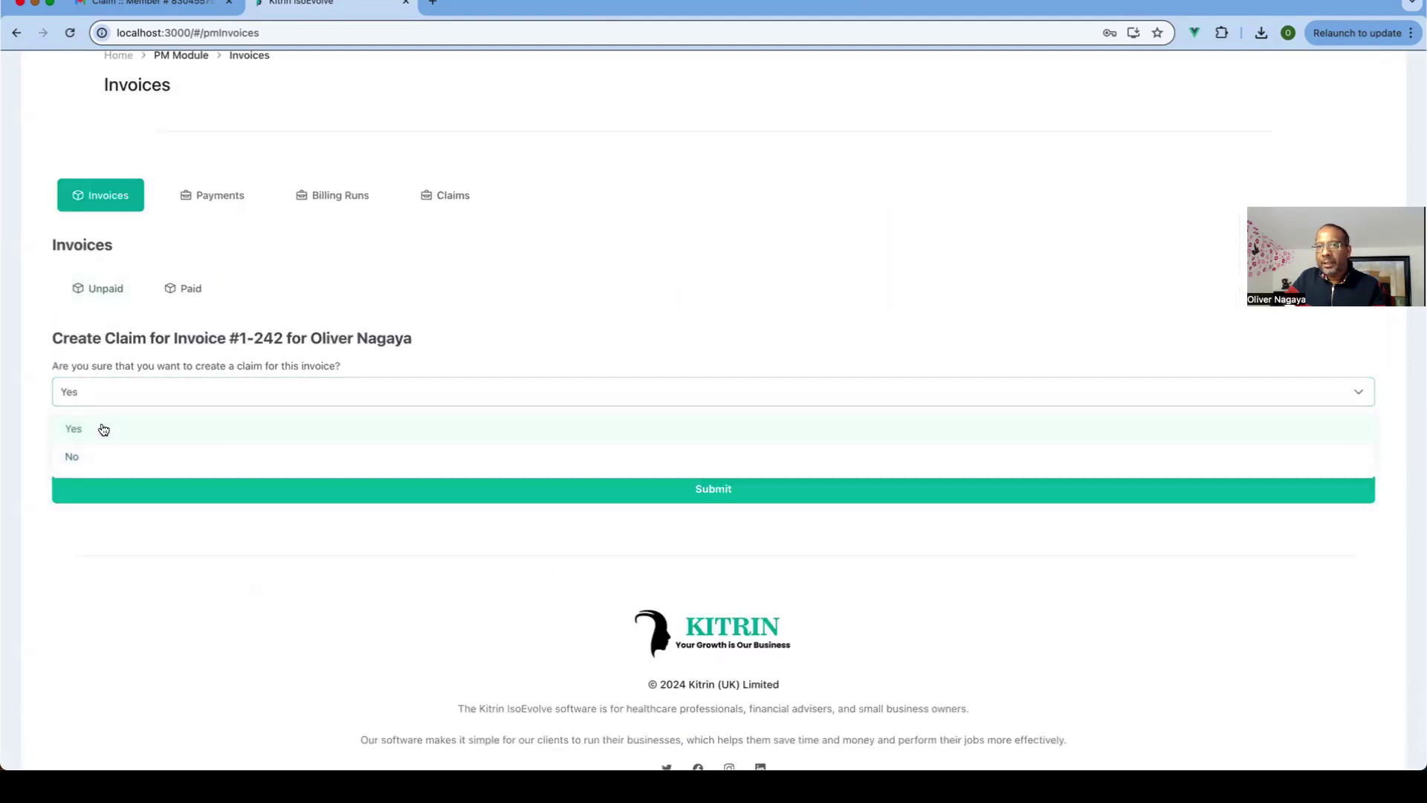
{"action": "left_click", "coordinate": [211, 457]}
{"action": "left_click", "coordinate": [154, 485]}
{"action": "left_click", "coordinate": [696, 485]}
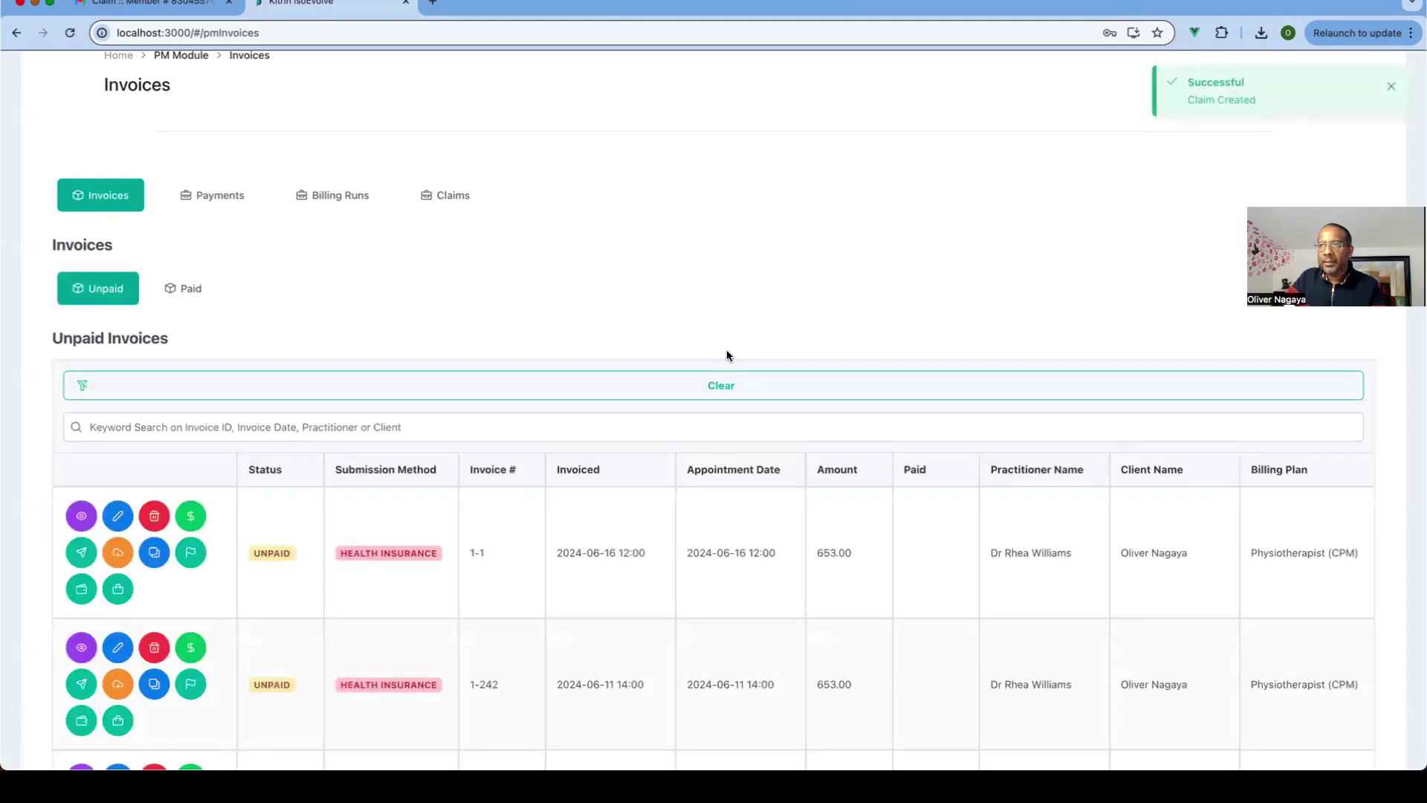
Step: Submit the initiated email claim dated 2024-06-11 from the claims overview, leaving the resubmission option at No
{"action": "left_click", "coordinate": [414, 195]}
{"action": "scroll", "coordinate": [502, 404], "scroll_direction": "down", "scroll_amount": 1}
{"action": "scroll", "coordinate": [501, 404], "scroll_direction": "down", "scroll_amount": 2}
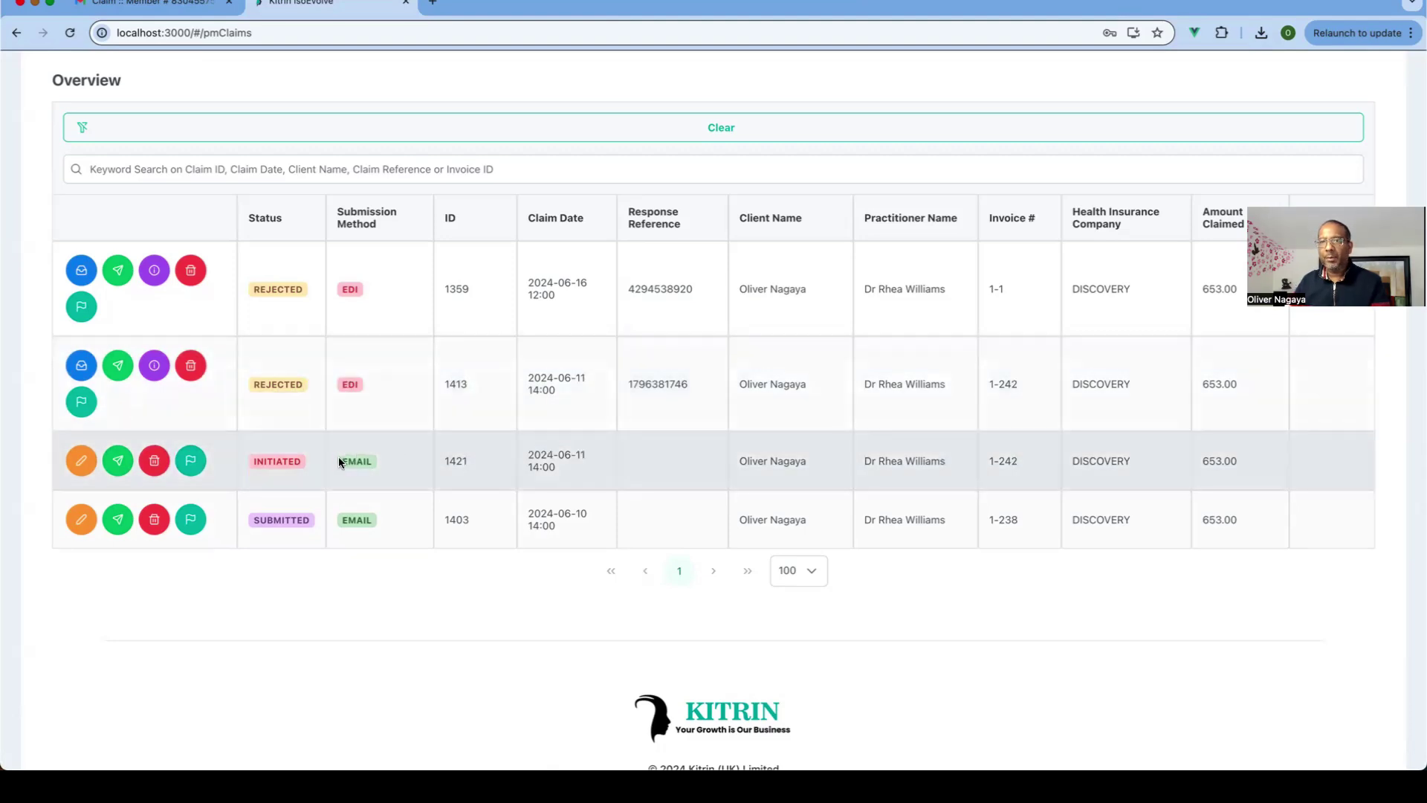
{"action": "left_click", "coordinate": [115, 463]}
{"action": "left_click", "coordinate": [208, 391]}
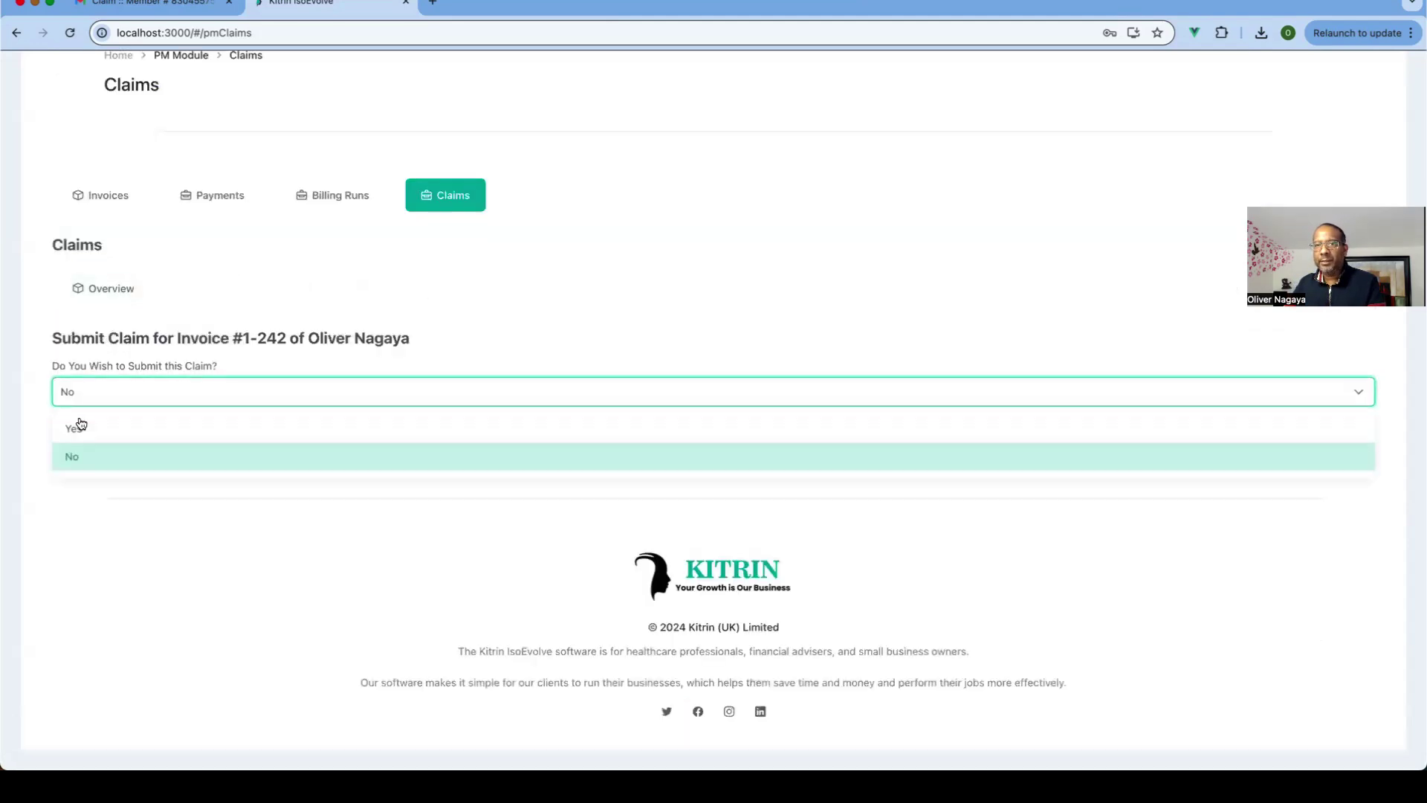
{"action": "left_click", "coordinate": [87, 429]}
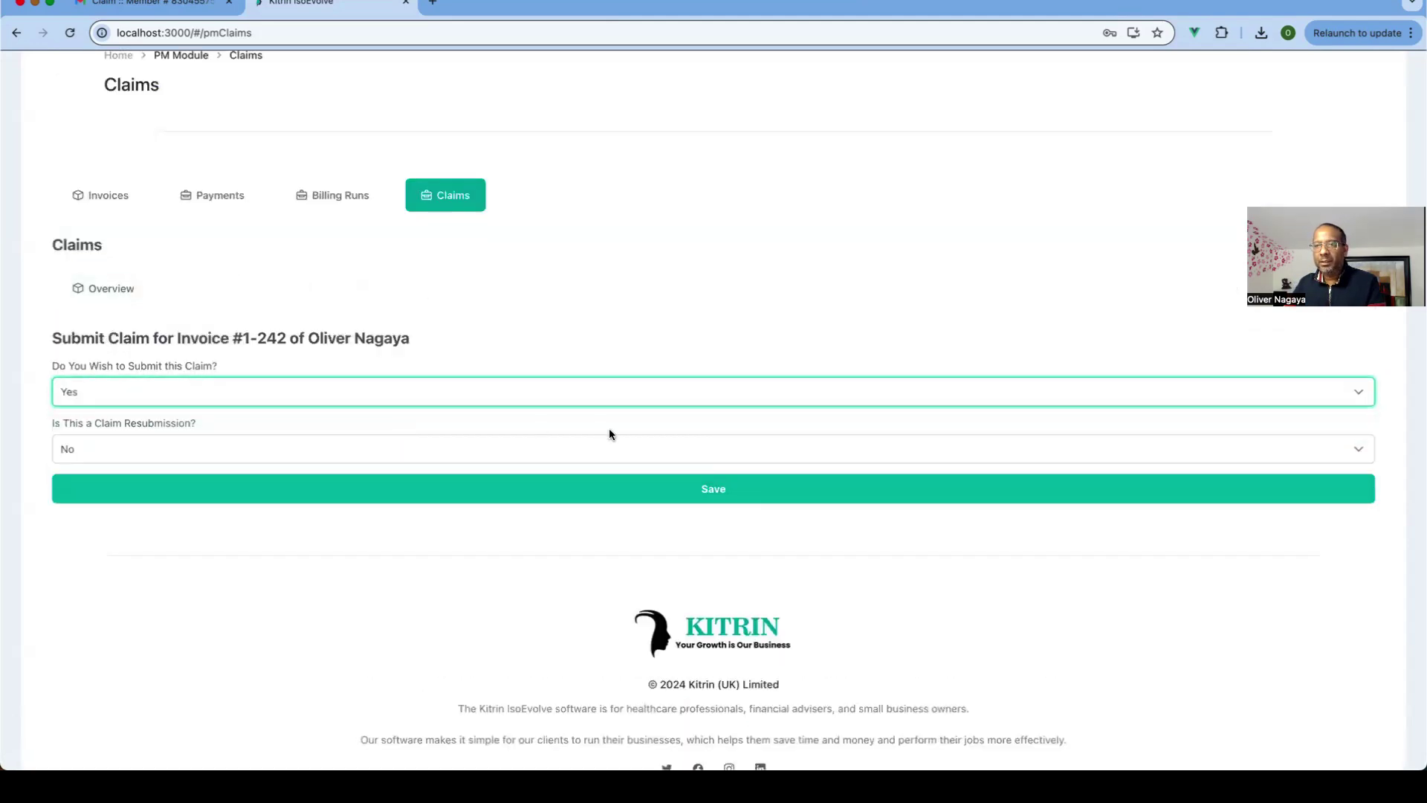
{"action": "left_click", "coordinate": [724, 492]}
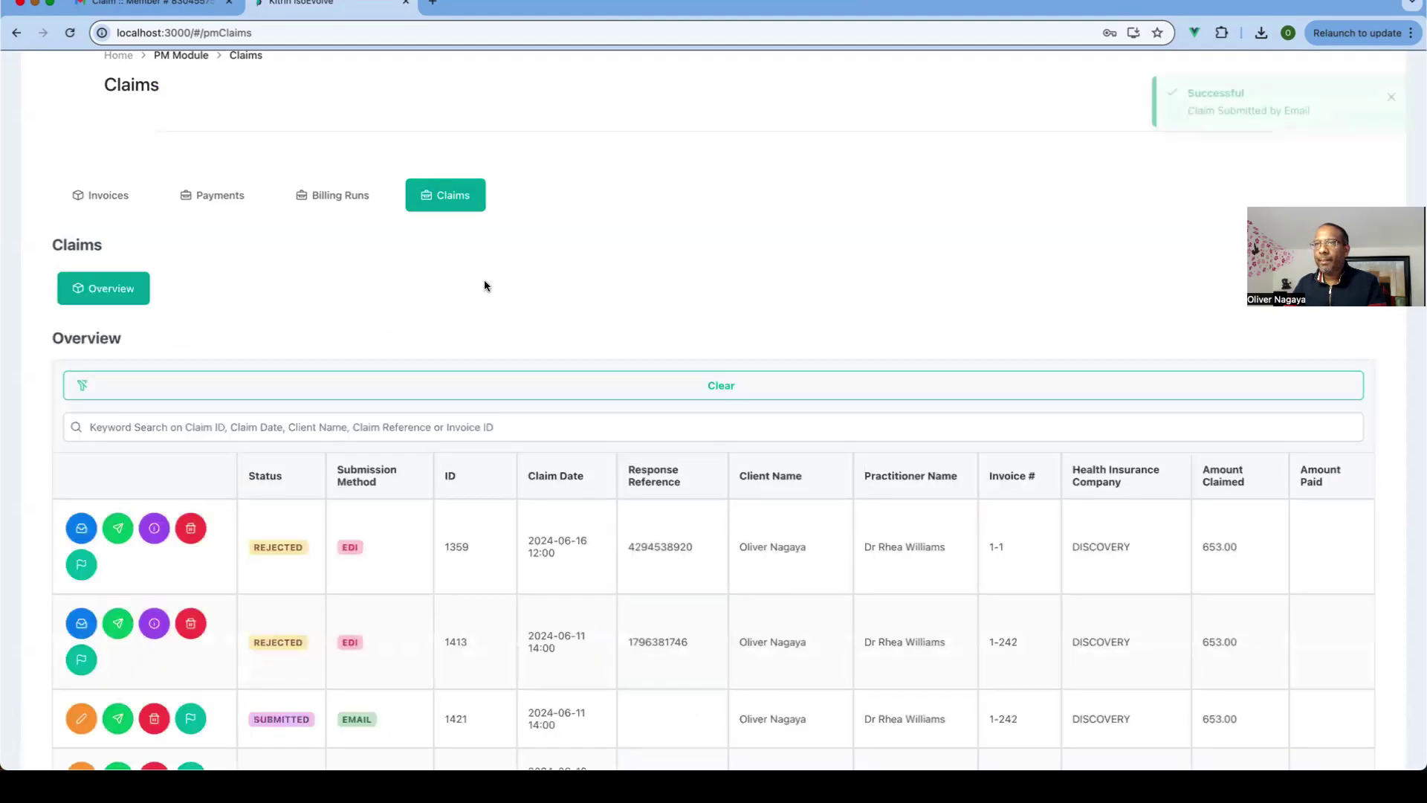
{"action": "left_click", "coordinate": [201, 1]}
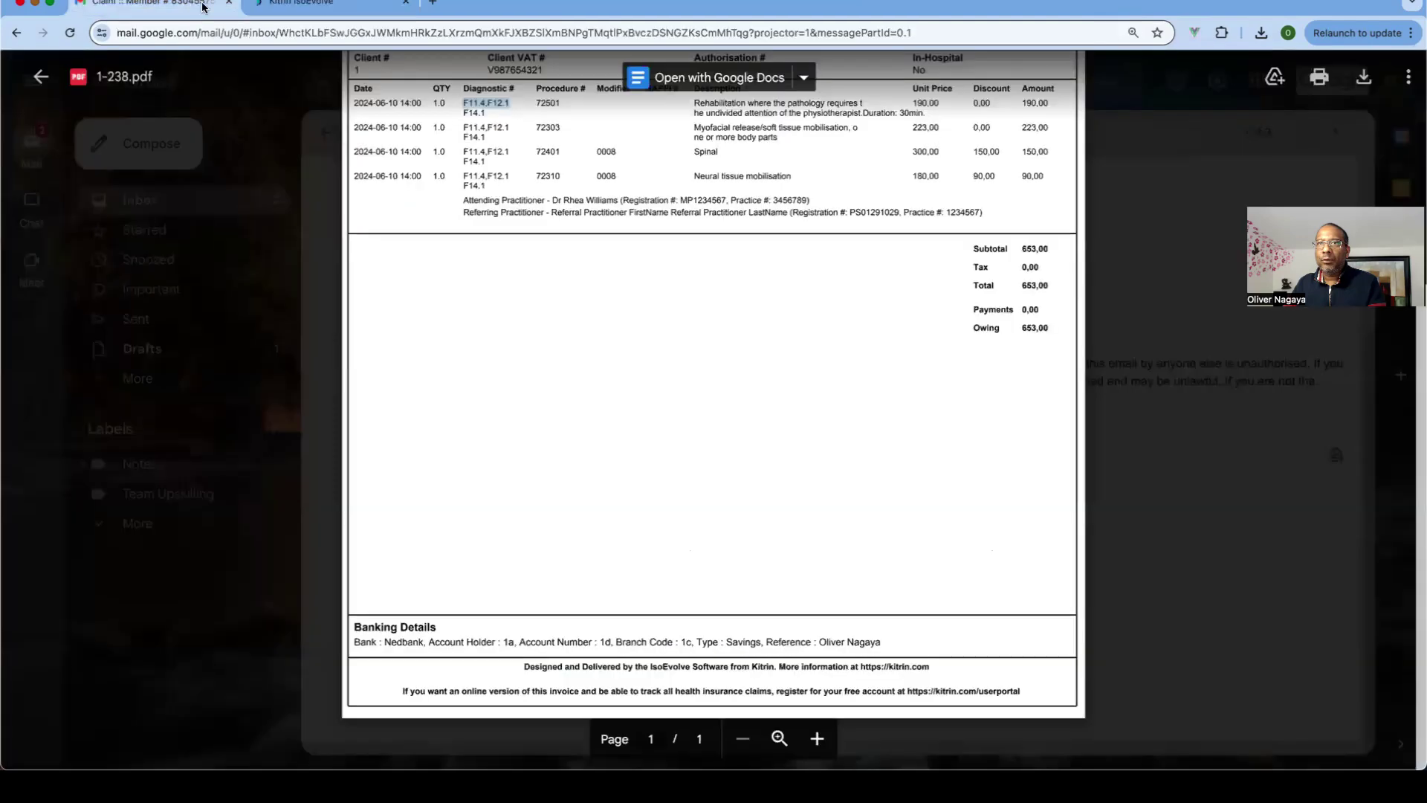
{"action": "left_click", "coordinate": [22, 77]}
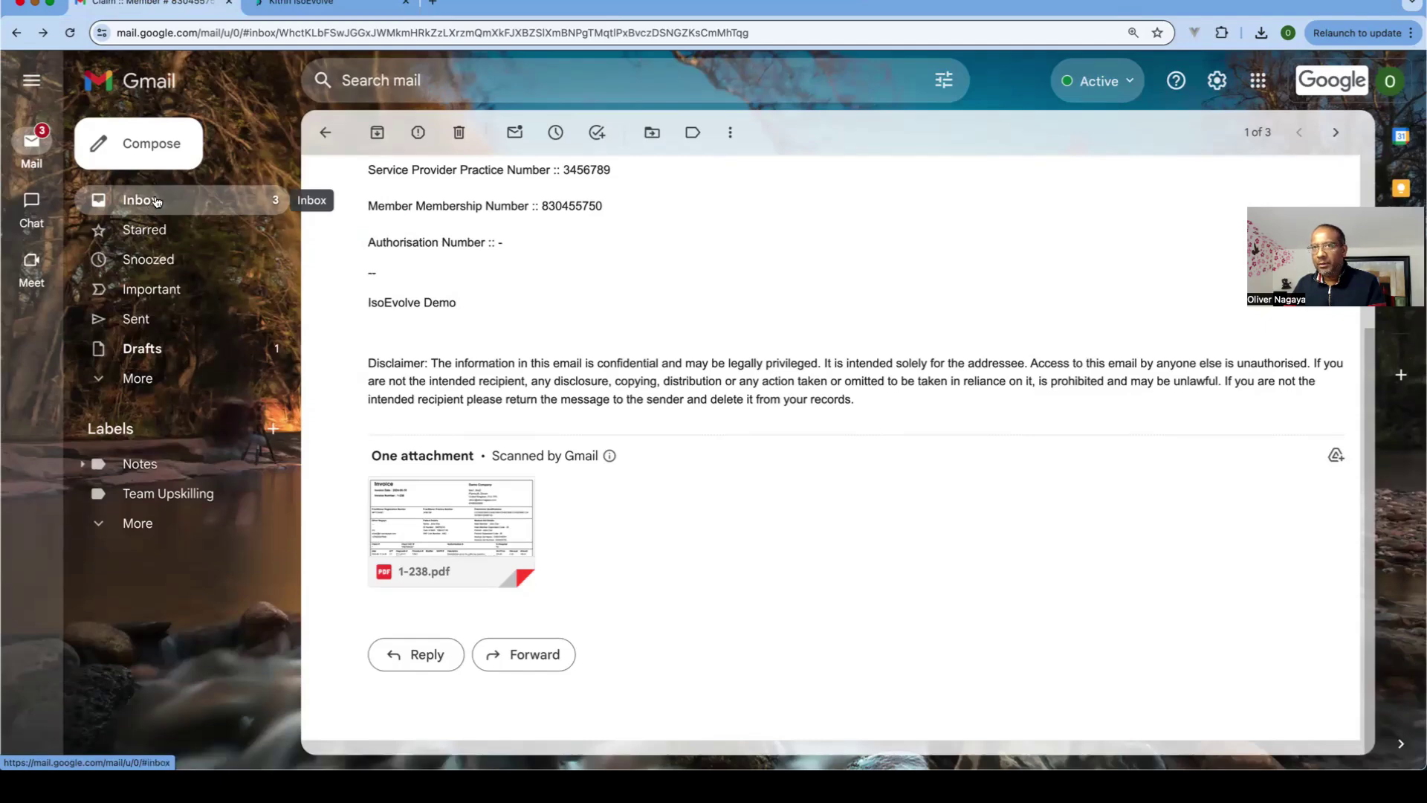
{"action": "left_click", "coordinate": [156, 202]}
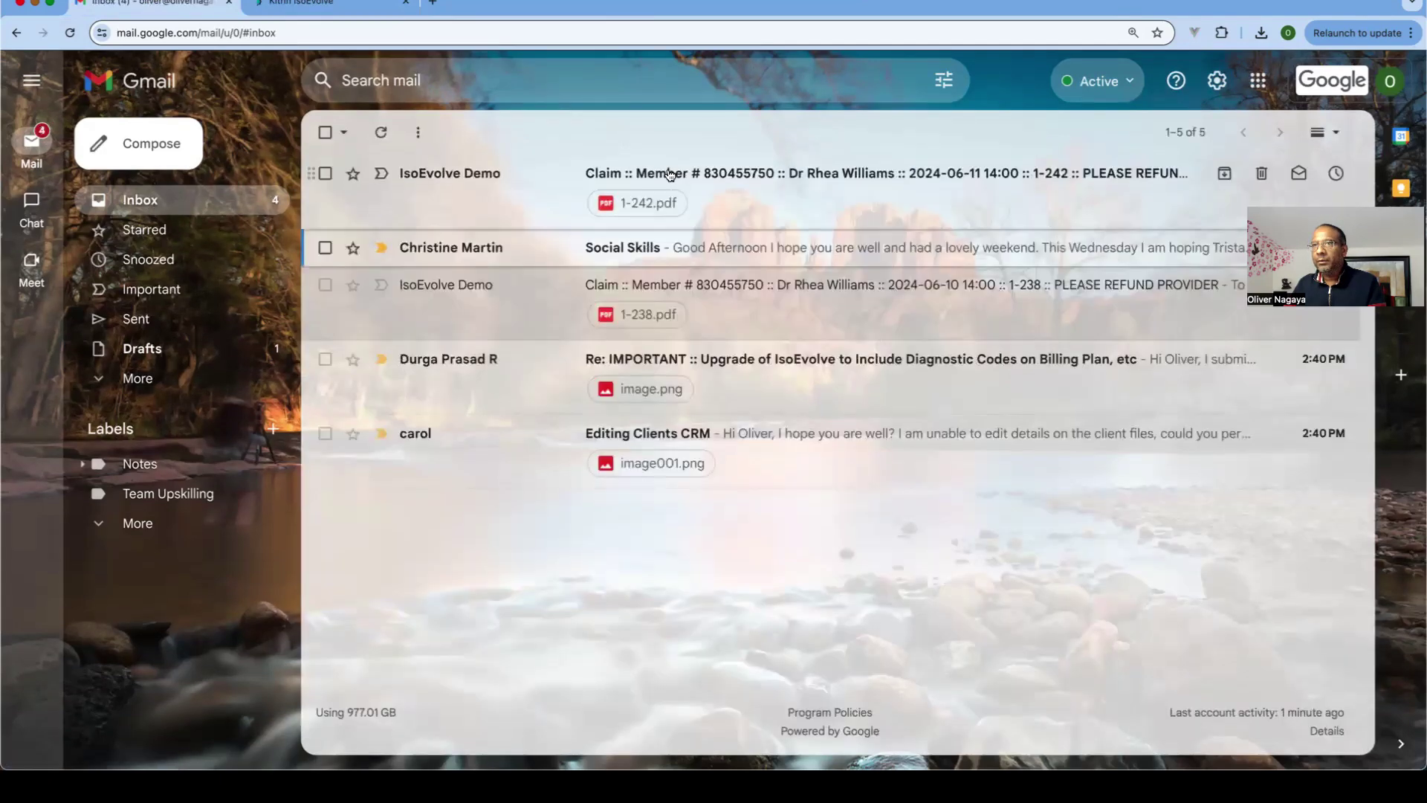
{"action": "left_click", "coordinate": [667, 173]}
{"action": "scroll", "coordinate": [691, 327], "scroll_direction": "down", "scroll_amount": 4}
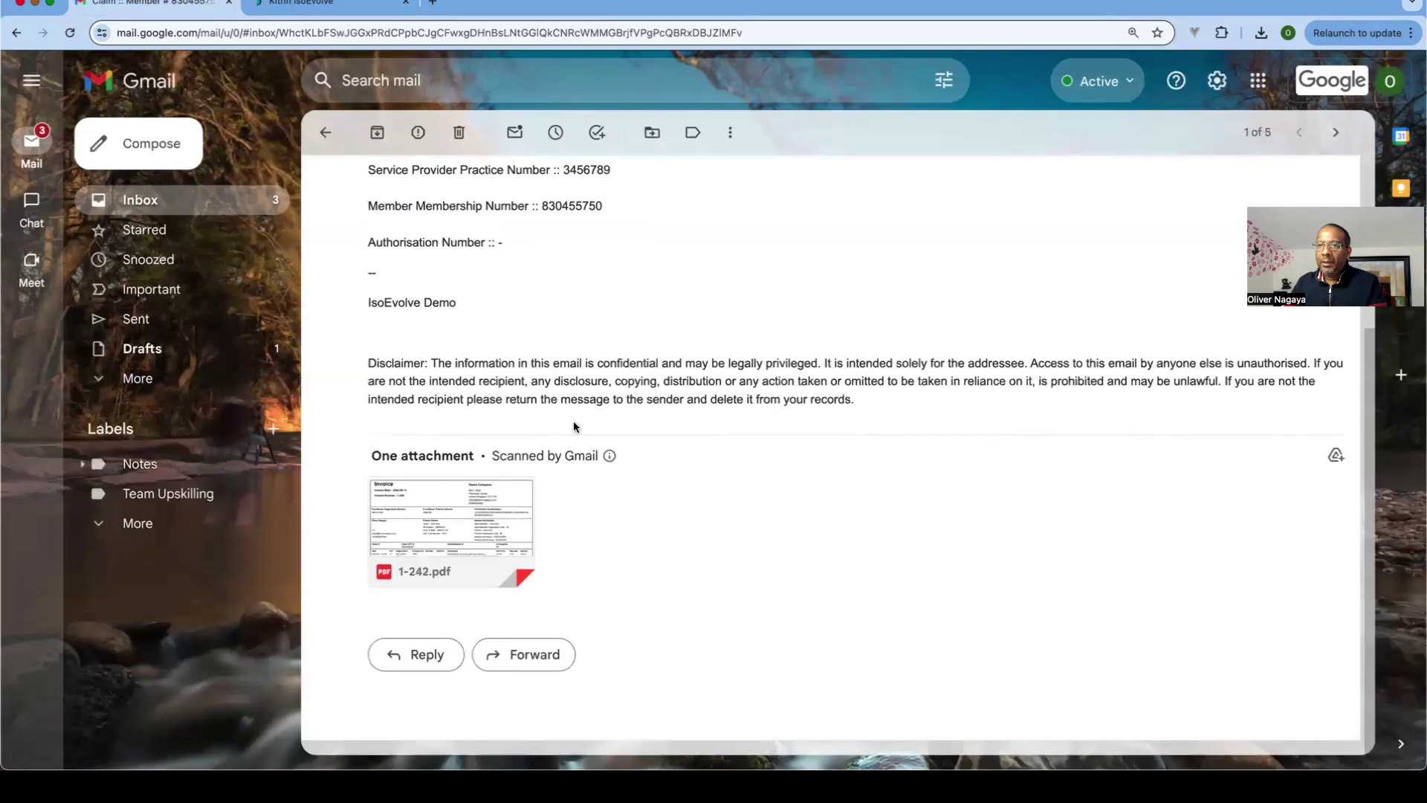
Step: Open the attachment 1-242.pdf and highlight diagnostic codes Z50.1 and Z50.2 on the invoice's first line item
{"action": "left_click", "coordinate": [460, 500]}
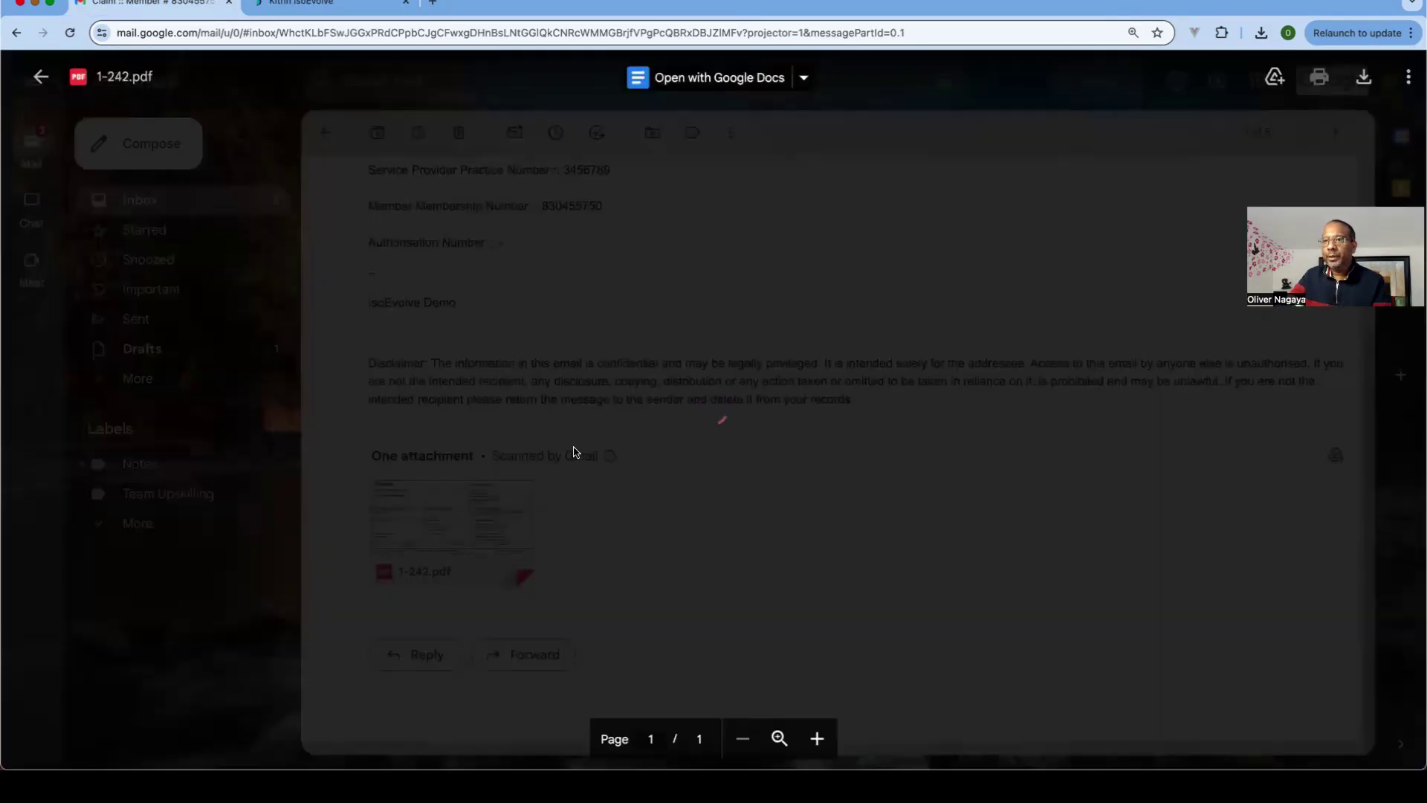
{"action": "scroll", "coordinate": [574, 438], "scroll_direction": "down", "scroll_amount": 1}
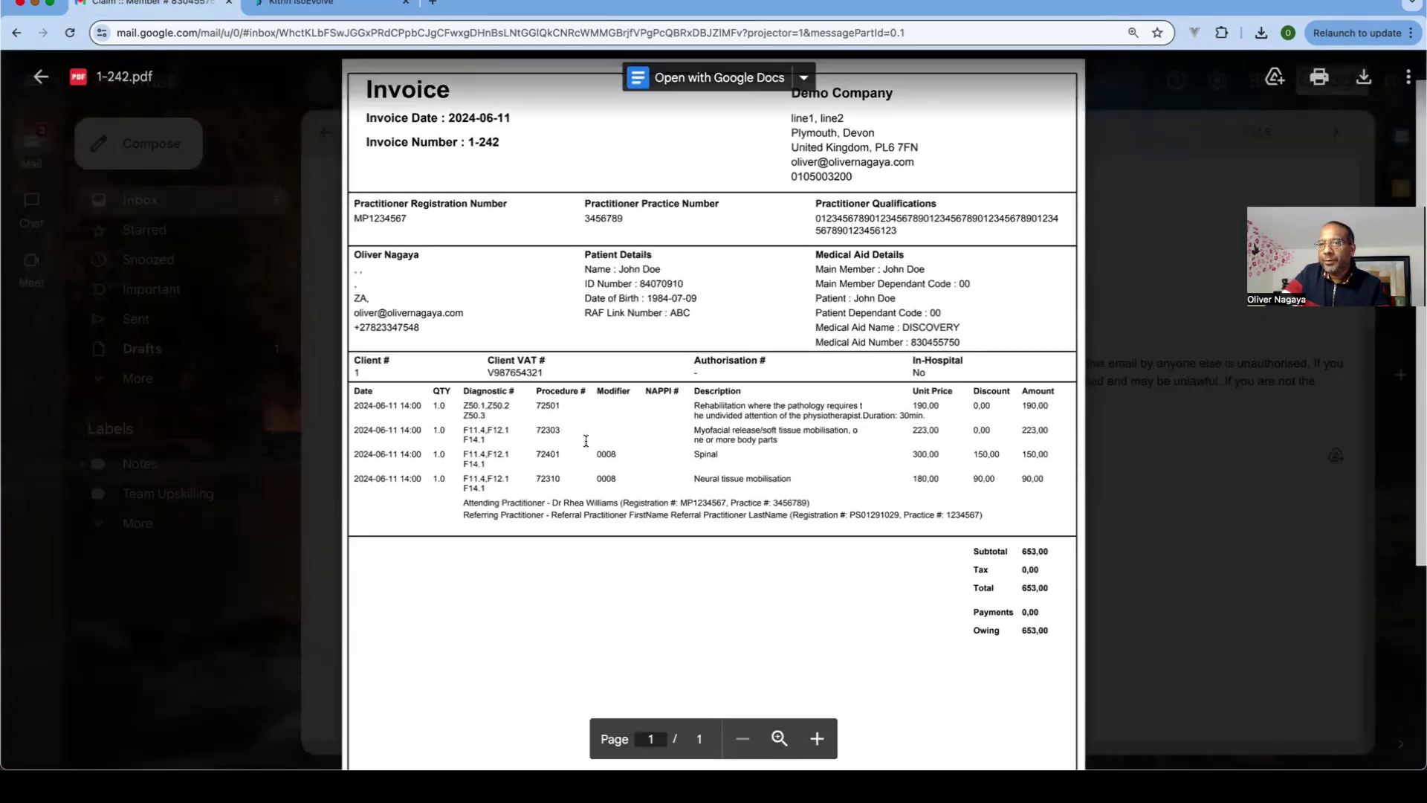
{"action": "left_click_drag", "start_coordinate": [461, 393], "coordinate": [491, 403]}
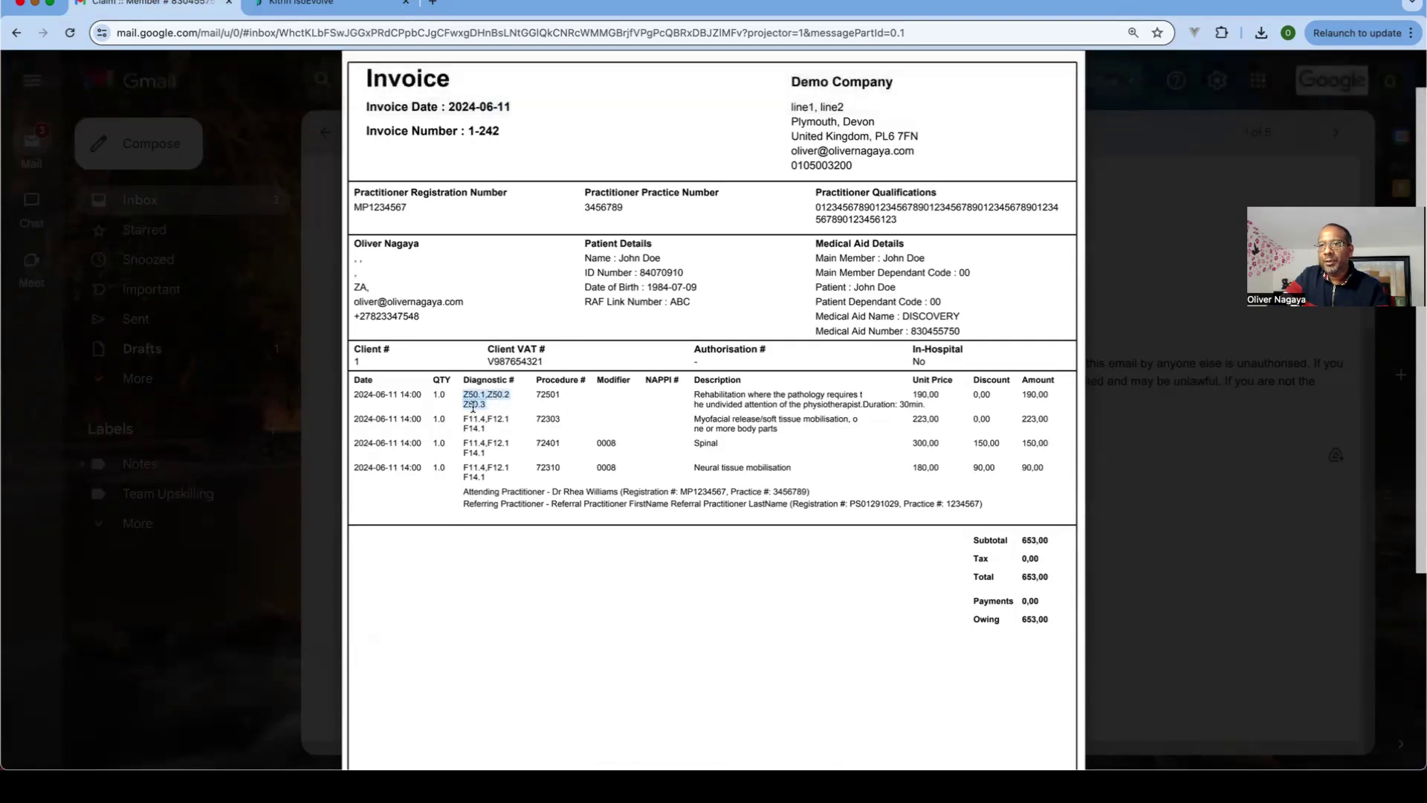
Step: Switch back to IsoEvolve and review the status and submission method of the claims in the overview
{"action": "left_click", "coordinate": [379, 11]}
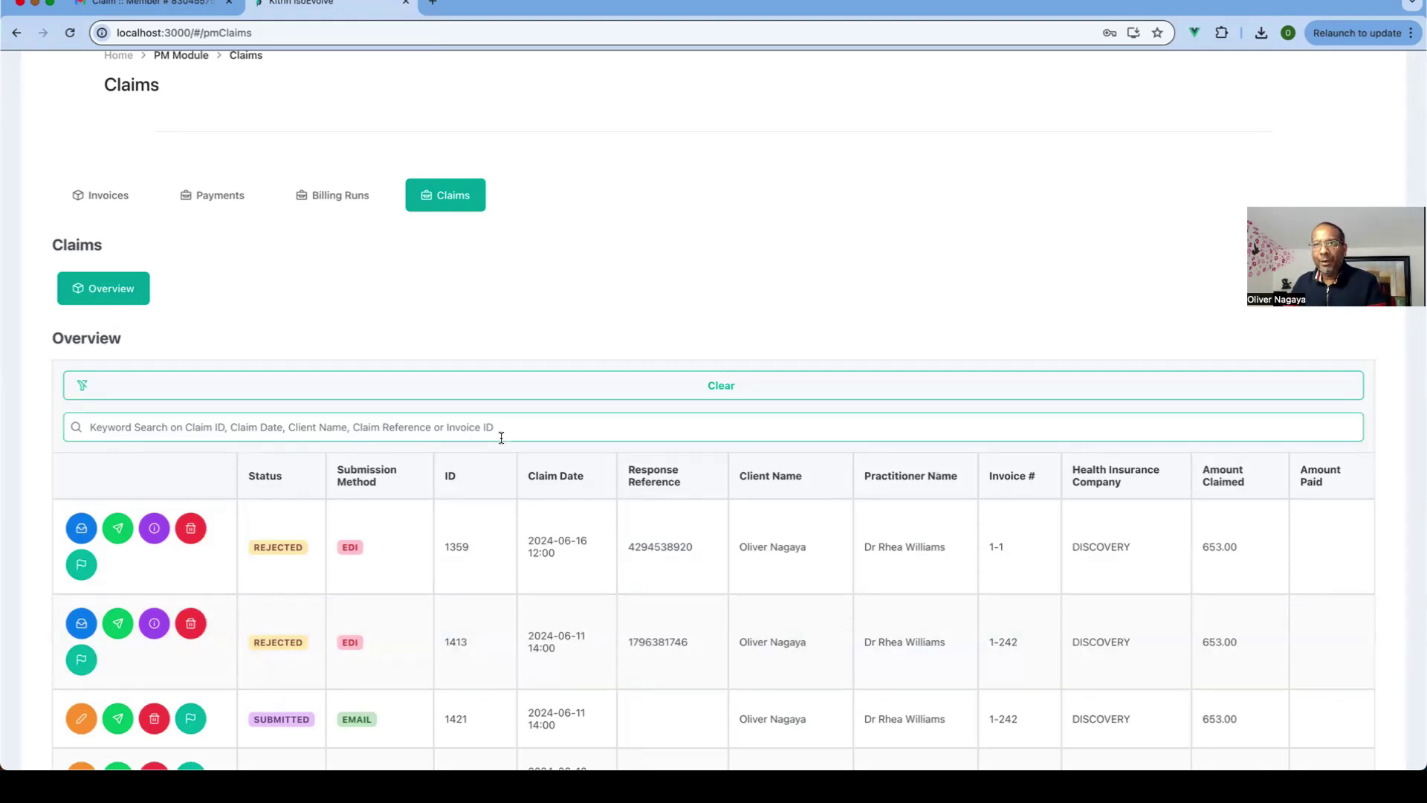
{"action": "scroll", "coordinate": [366, 430], "scroll_direction": "down", "scroll_amount": 2}
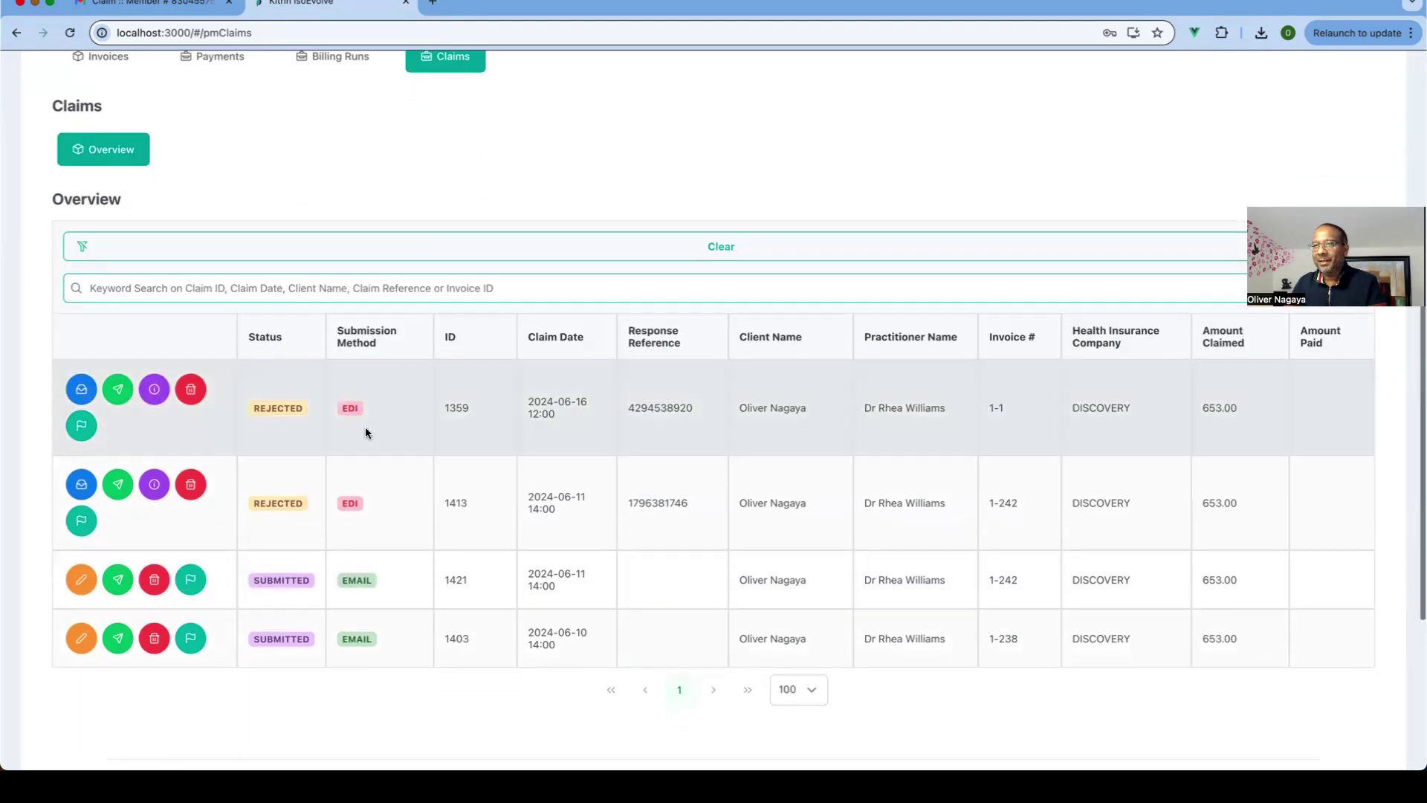
{"action": "scroll", "coordinate": [604, 346], "scroll_direction": "up", "scroll_amount": 5}
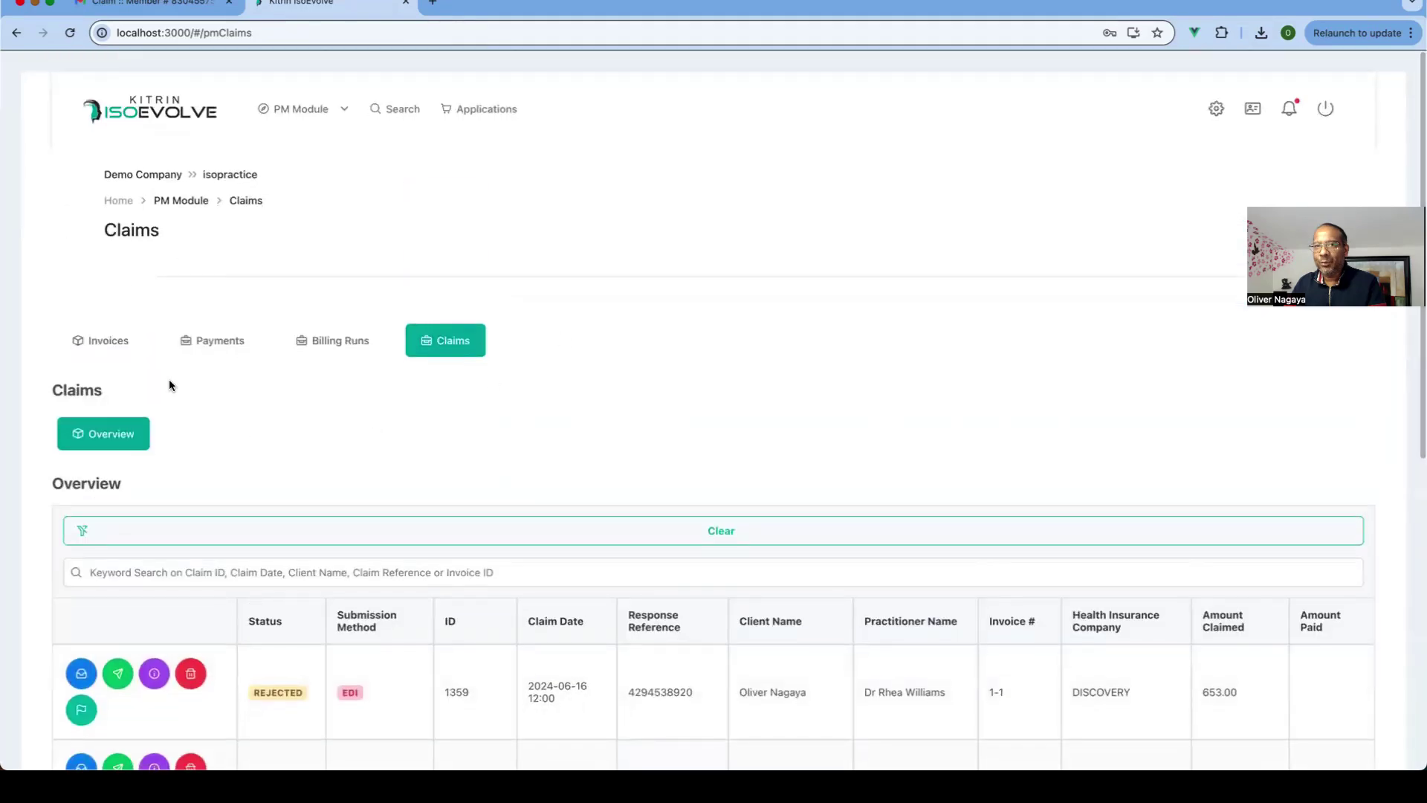
Step: Open the 2024-06-11 invoice in edit view to examine its line items, and return to the unpaid invoices
{"action": "left_click", "coordinate": [119, 343]}
{"action": "scroll", "coordinate": [511, 444], "scroll_direction": "down", "scroll_amount": 3}
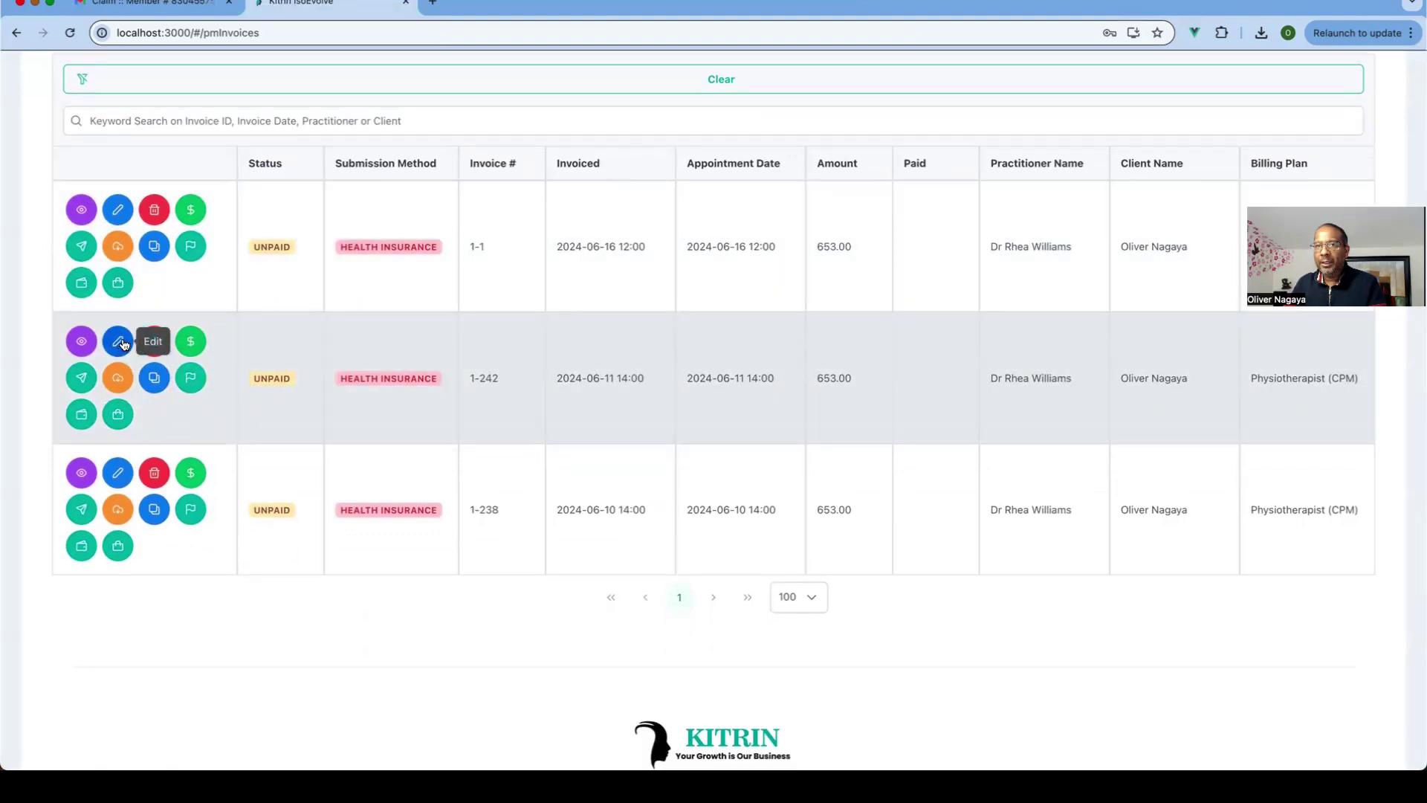
{"action": "left_click", "coordinate": [123, 343]}
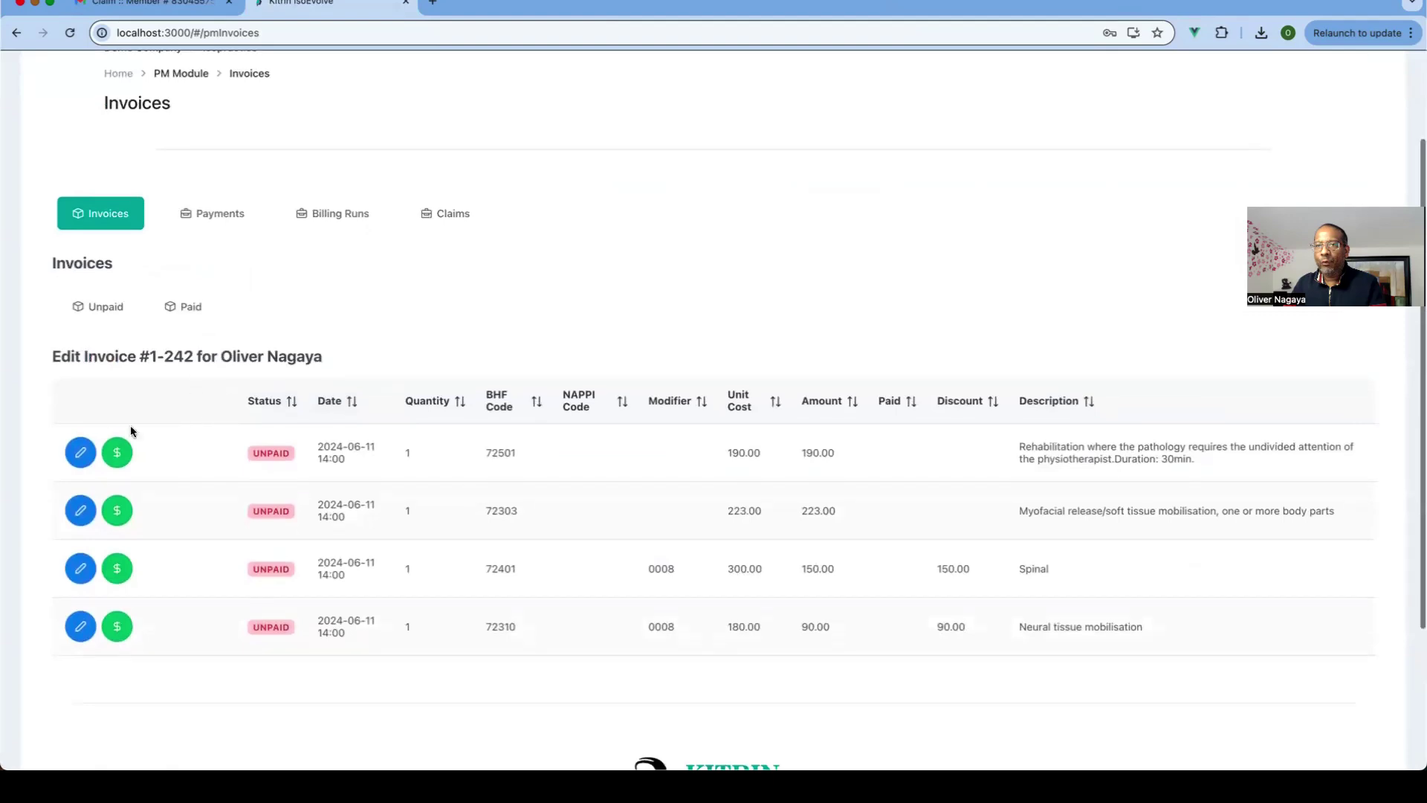
{"action": "left_click", "coordinate": [115, 228]}
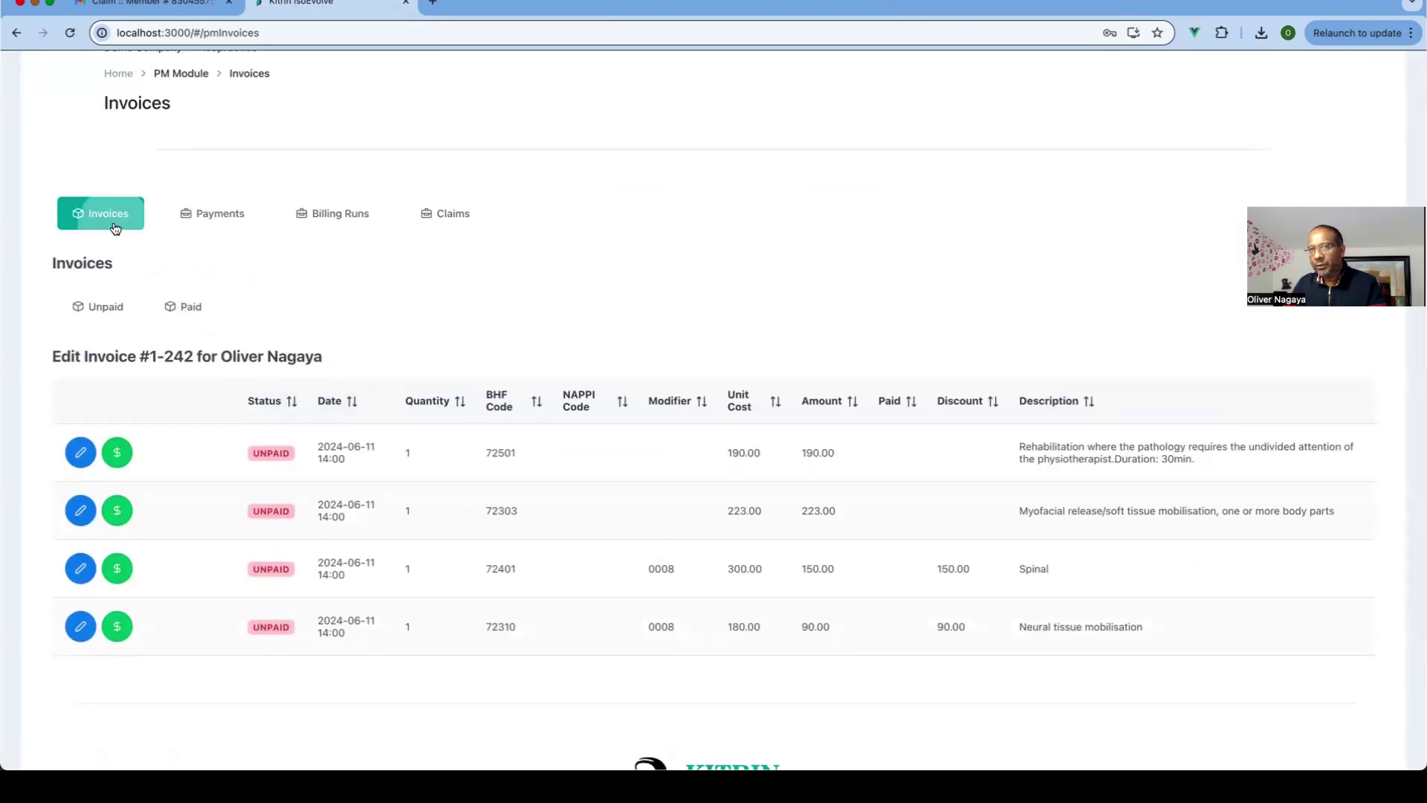
{"action": "left_click", "coordinate": [102, 305]}
Step: Open the first line item of the 2024-06-11 invoice to examine its diagnostic codes, and return to the unpaid invoices
{"action": "scroll", "coordinate": [323, 425], "scroll_direction": "down", "scroll_amount": 2}
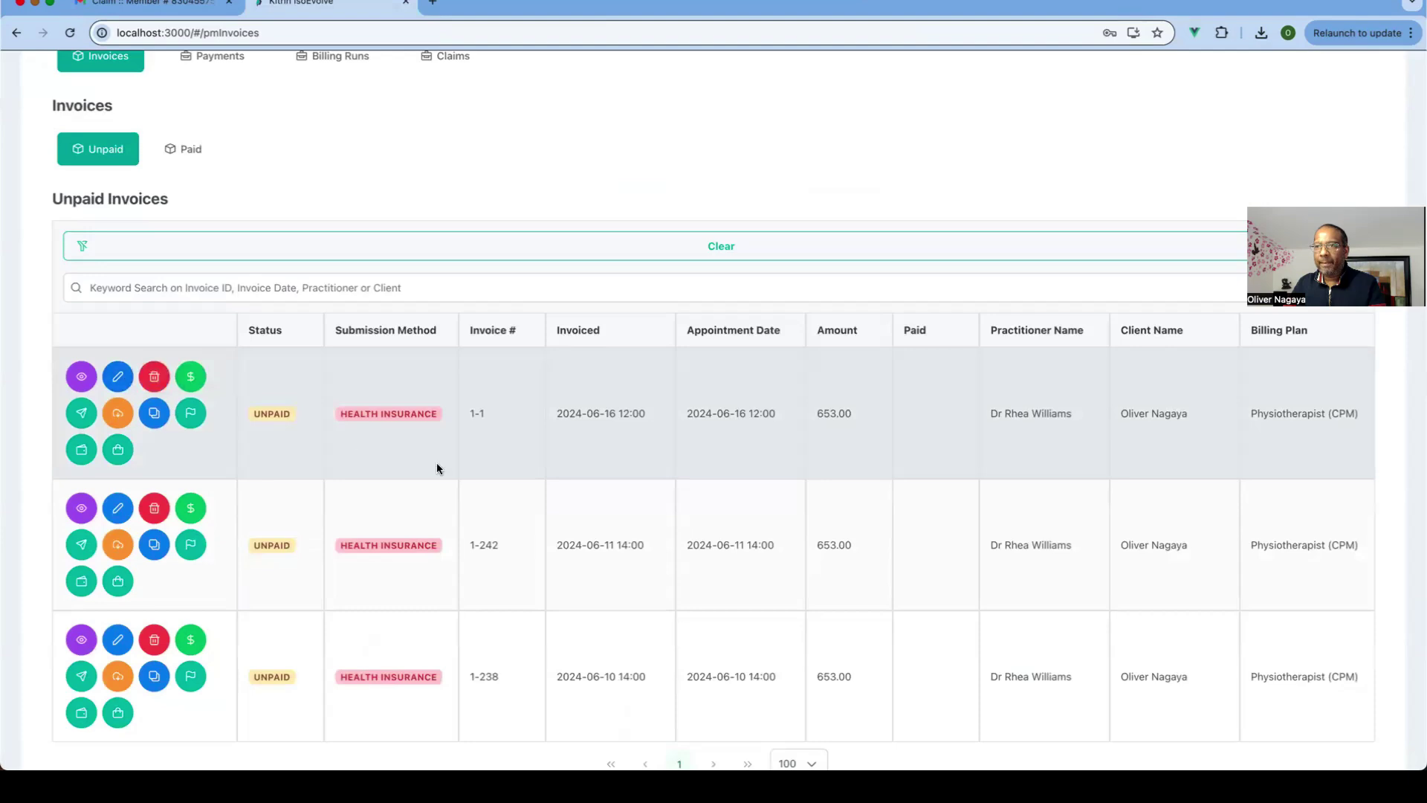
{"action": "scroll", "coordinate": [436, 464], "scroll_direction": "down", "scroll_amount": 1}
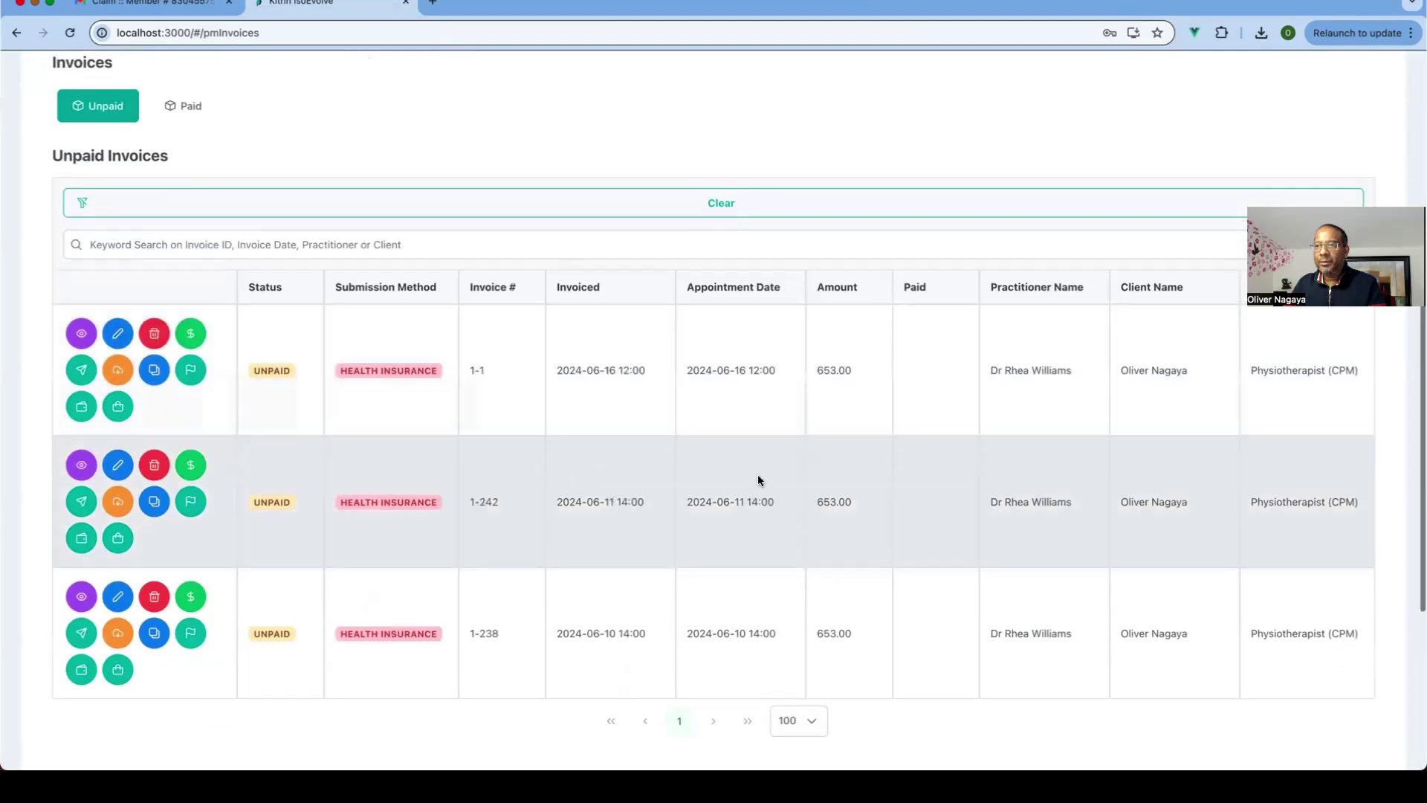
{"action": "left_click", "coordinate": [117, 467]}
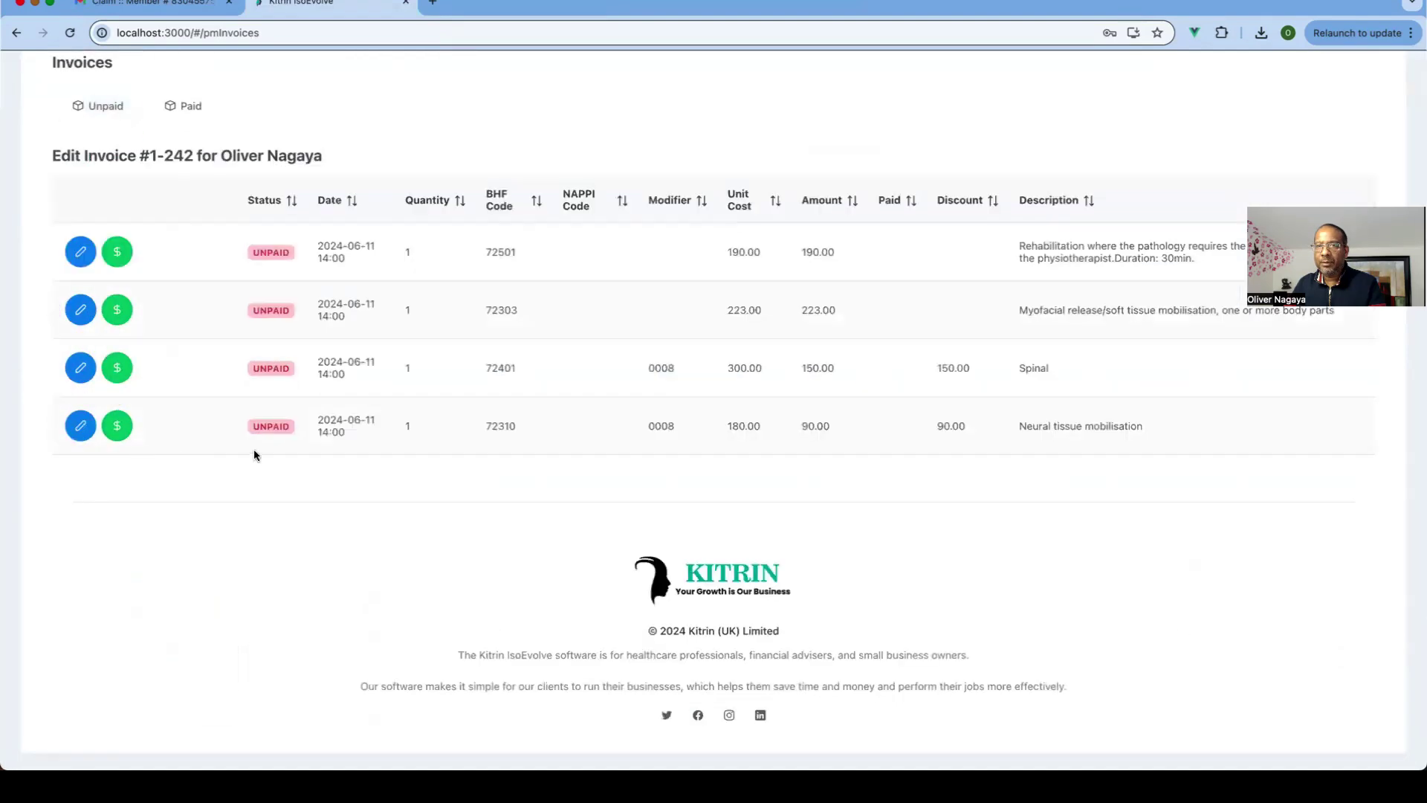
{"action": "left_click", "coordinate": [81, 252]}
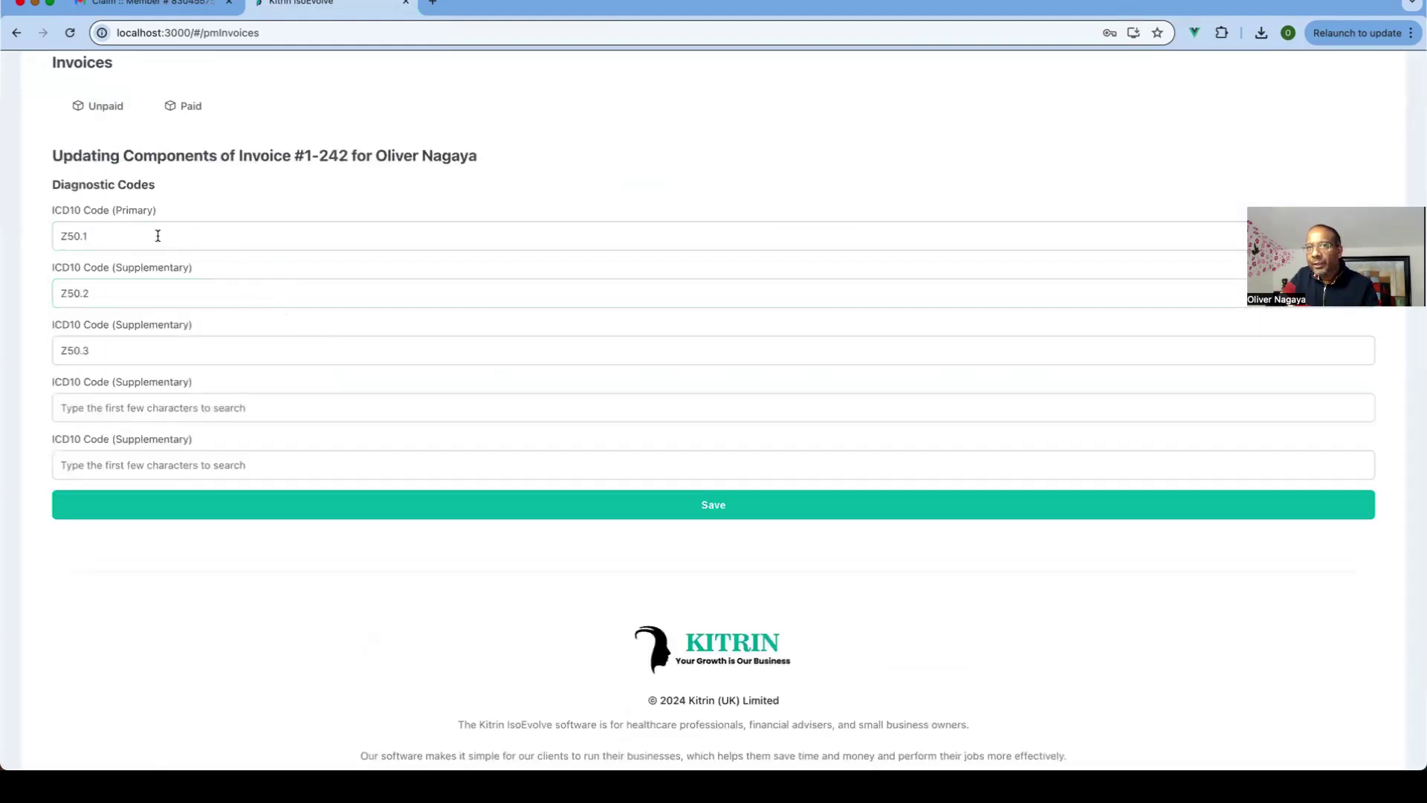
{"action": "left_click", "coordinate": [114, 103]}
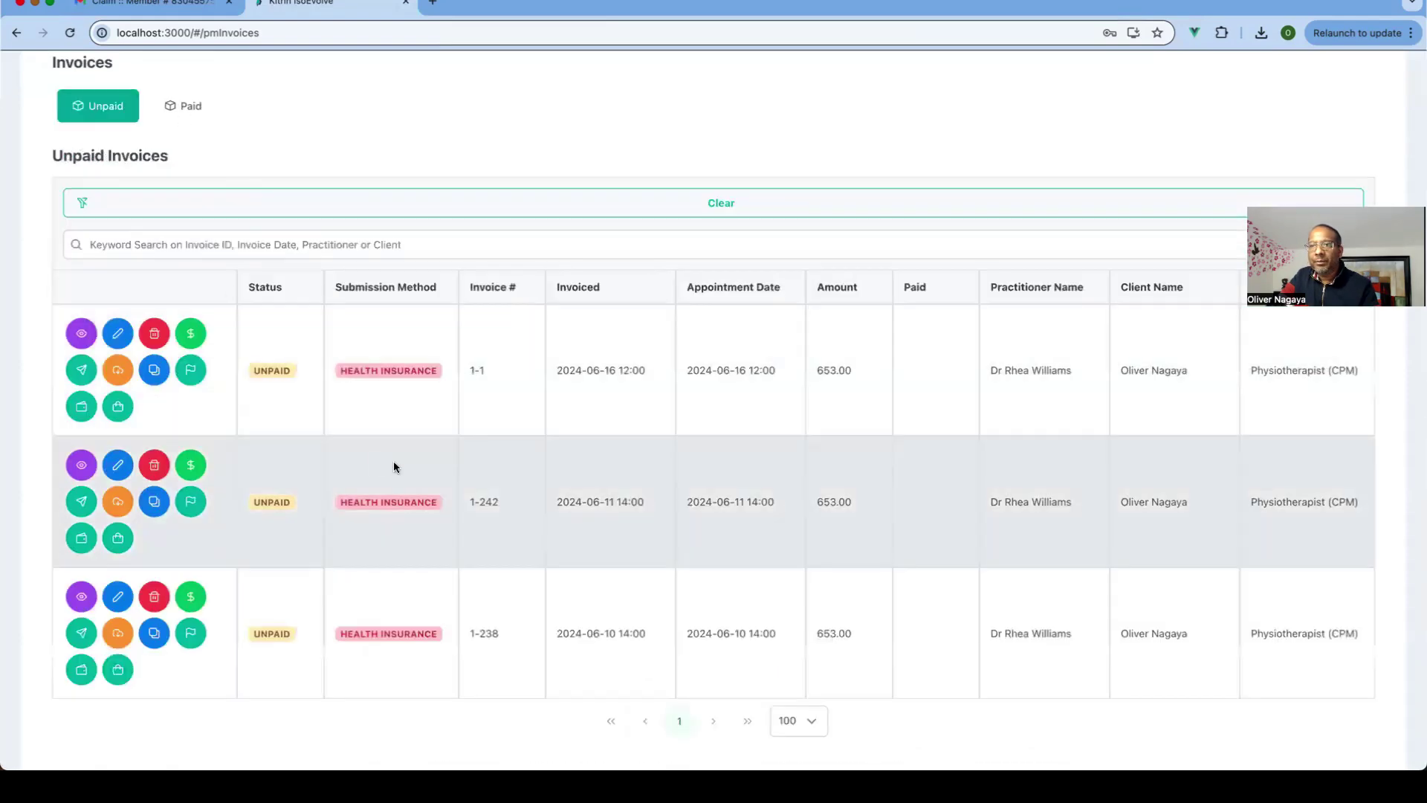
Step: Reopen the first line item of the 2024-06-11 invoice and set its primary ICD10 code to Z40.8 Other prophylactic surgery
{"action": "scroll", "coordinate": [411, 484], "scroll_direction": "down", "scroll_amount": 1}
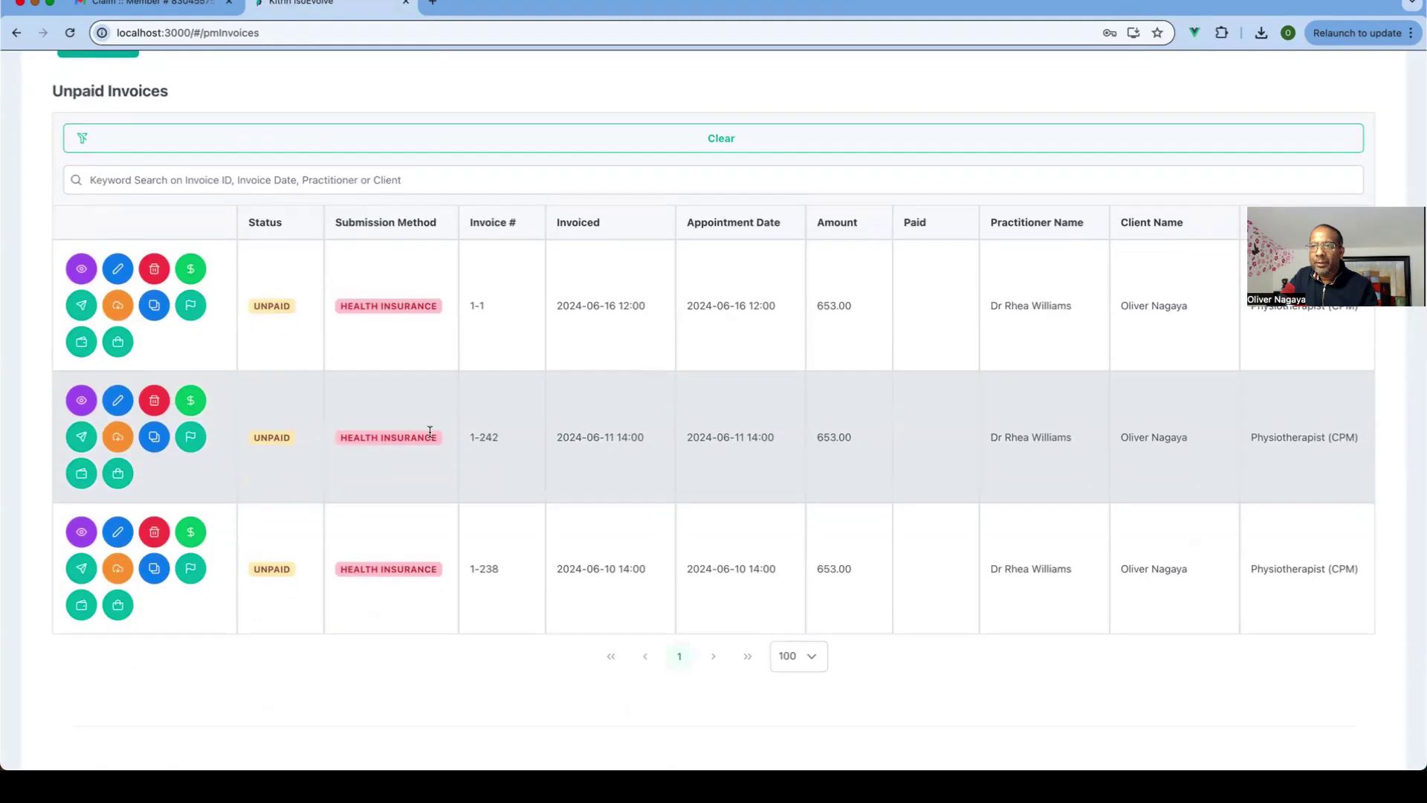
{"action": "left_click", "coordinate": [117, 400]}
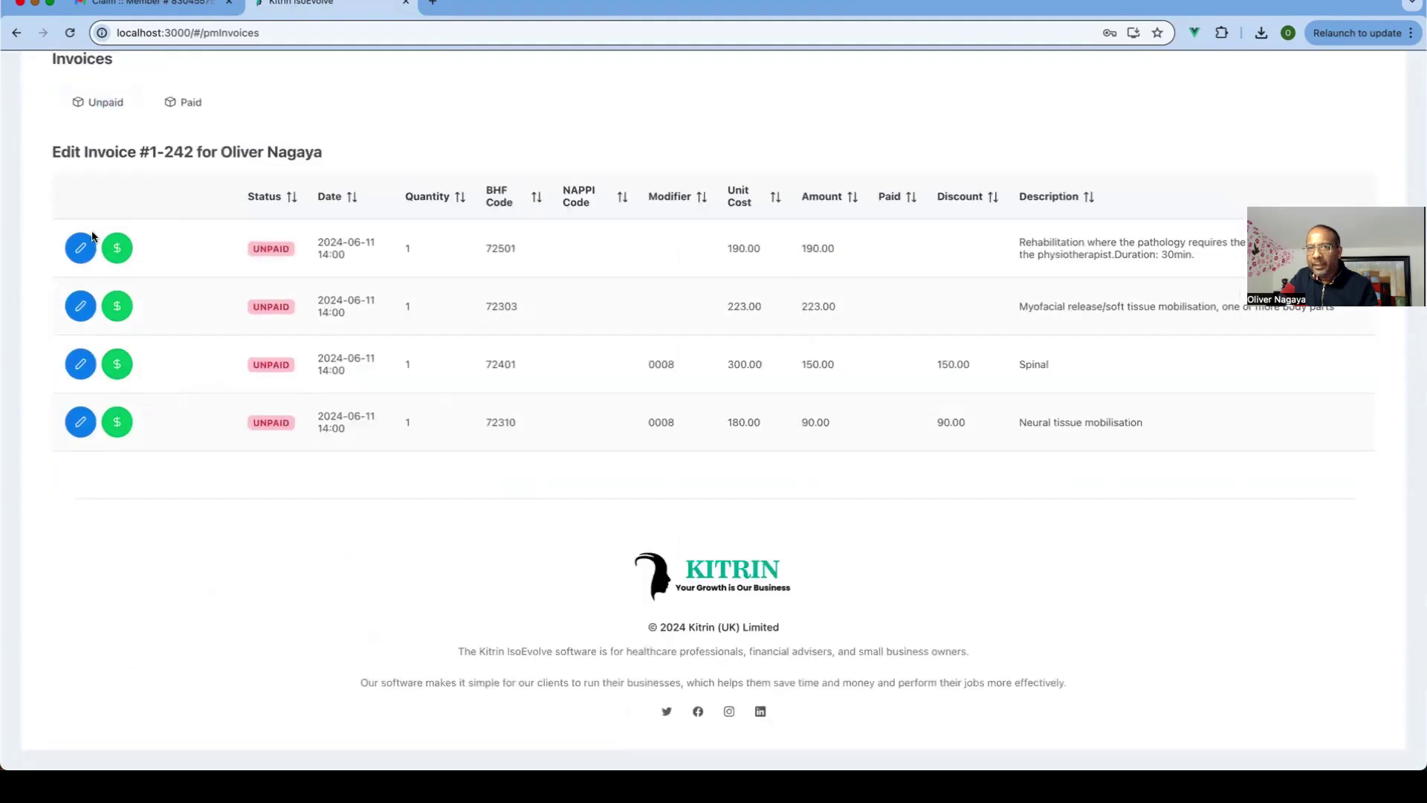
{"action": "left_click", "coordinate": [117, 247]}
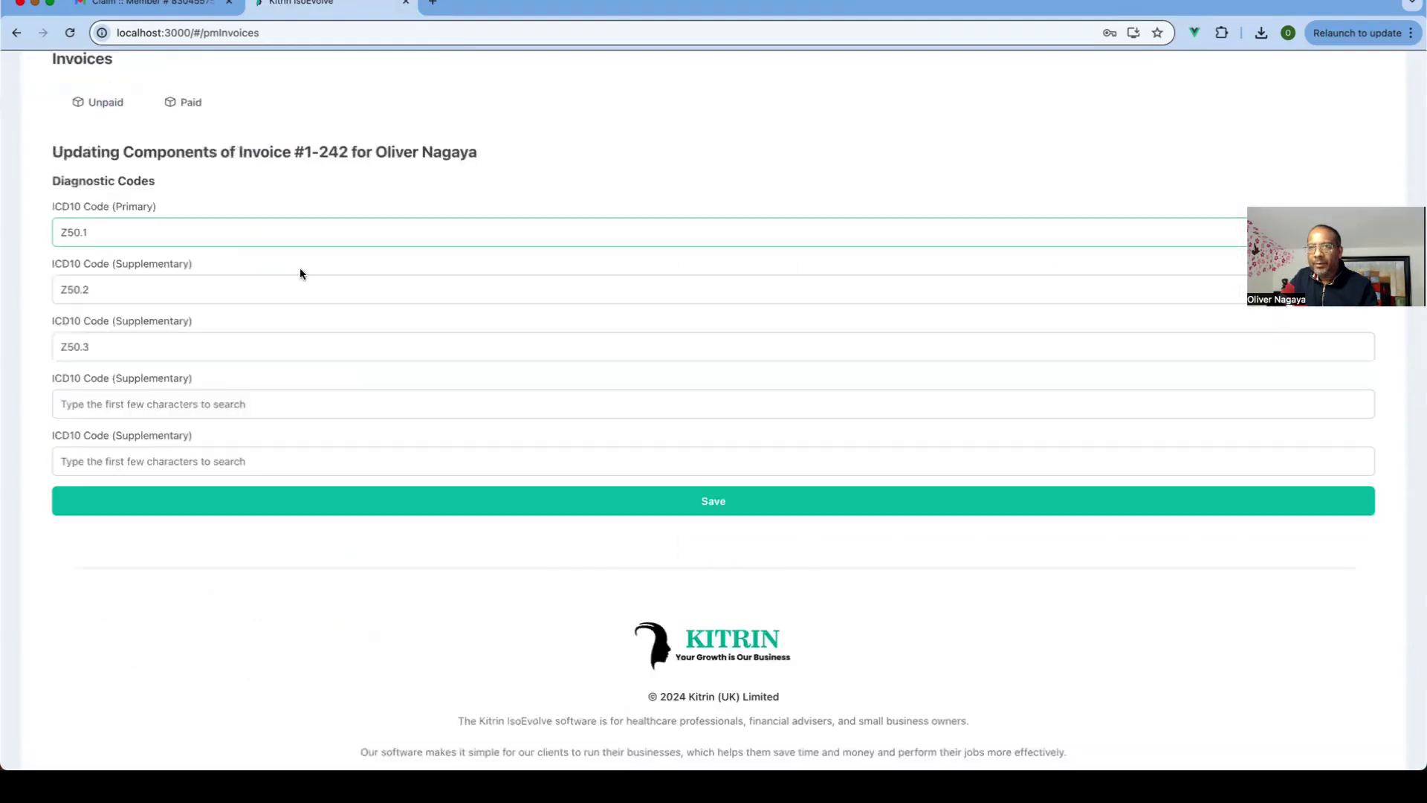
{"action": "double_click", "coordinate": [174, 238]}
{"action": "key", "text": "Right"}
{"action": "key", "text": "BackSpace"}
{"action": "key", "text": "BackSpace"}
{"action": "key", "text": "BackSpace"}
{"action": "key", "text": "BackSpace"}
{"action": "type", "text": "40"}
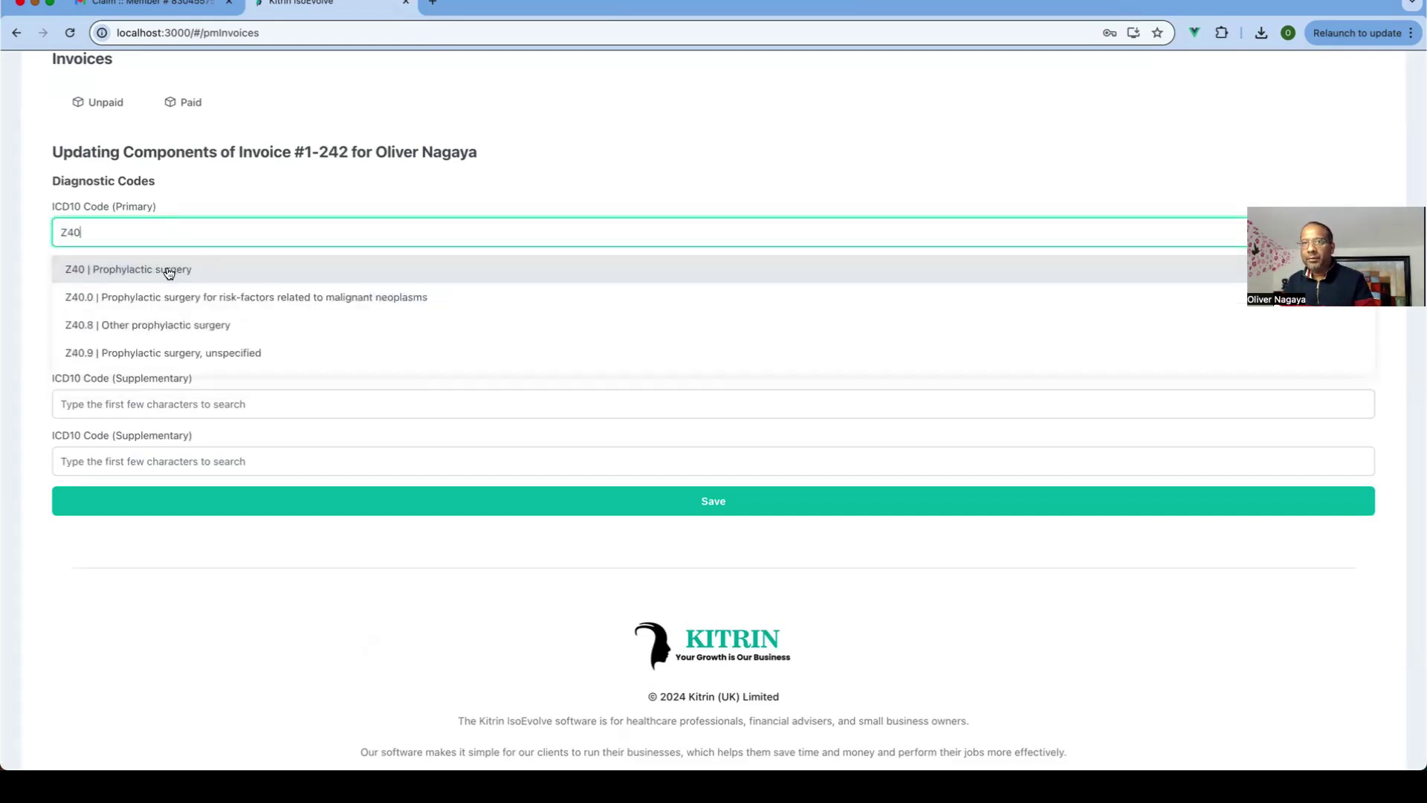
{"action": "left_click", "coordinate": [131, 323]}
Step: Set the first supplementary ICD10 code to Z40.9 Prophylactic surgery, unspecified
{"action": "left_click", "coordinate": [147, 294]}
{"action": "double_click", "coordinate": [146, 294]}
{"action": "type", "text": "Z"}
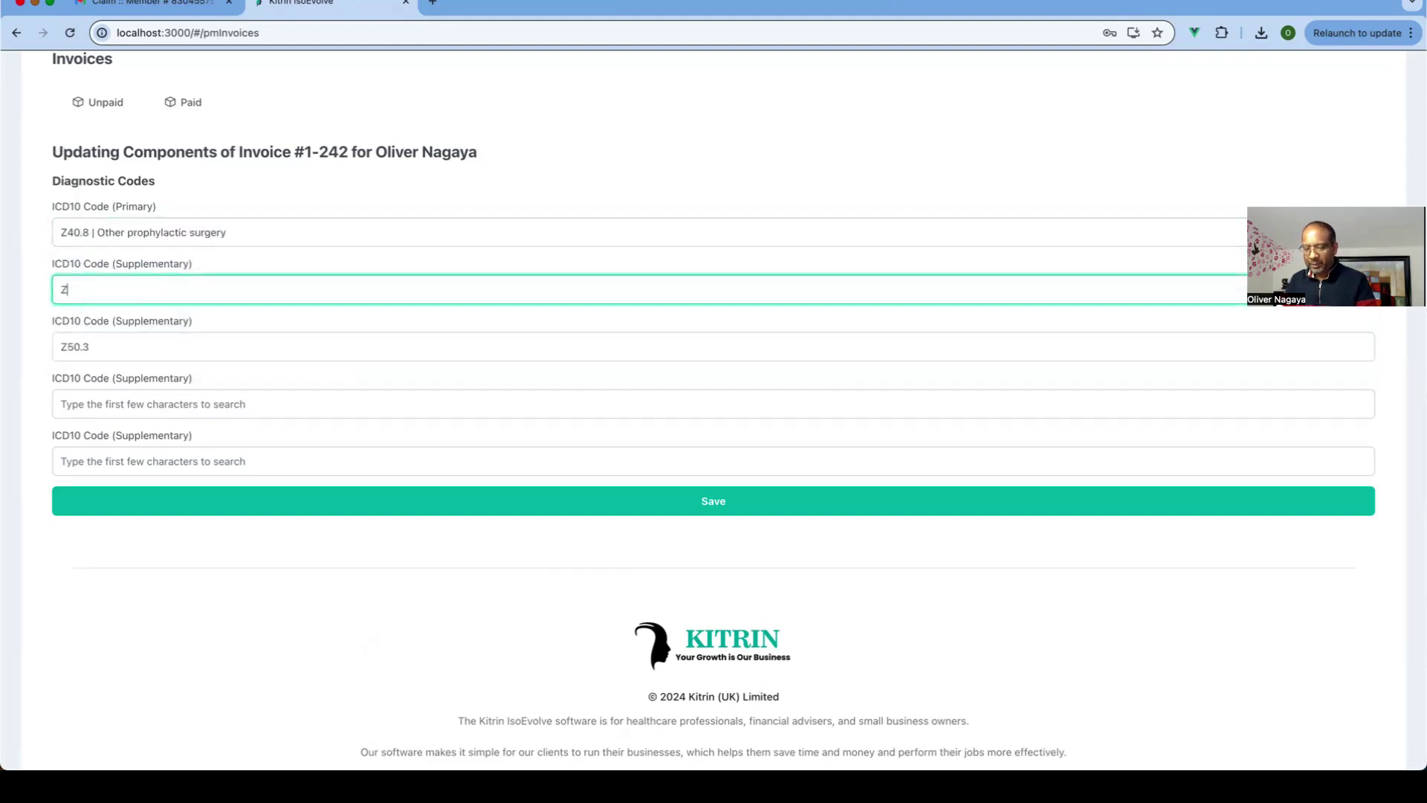
{"action": "type", "text": "40."}
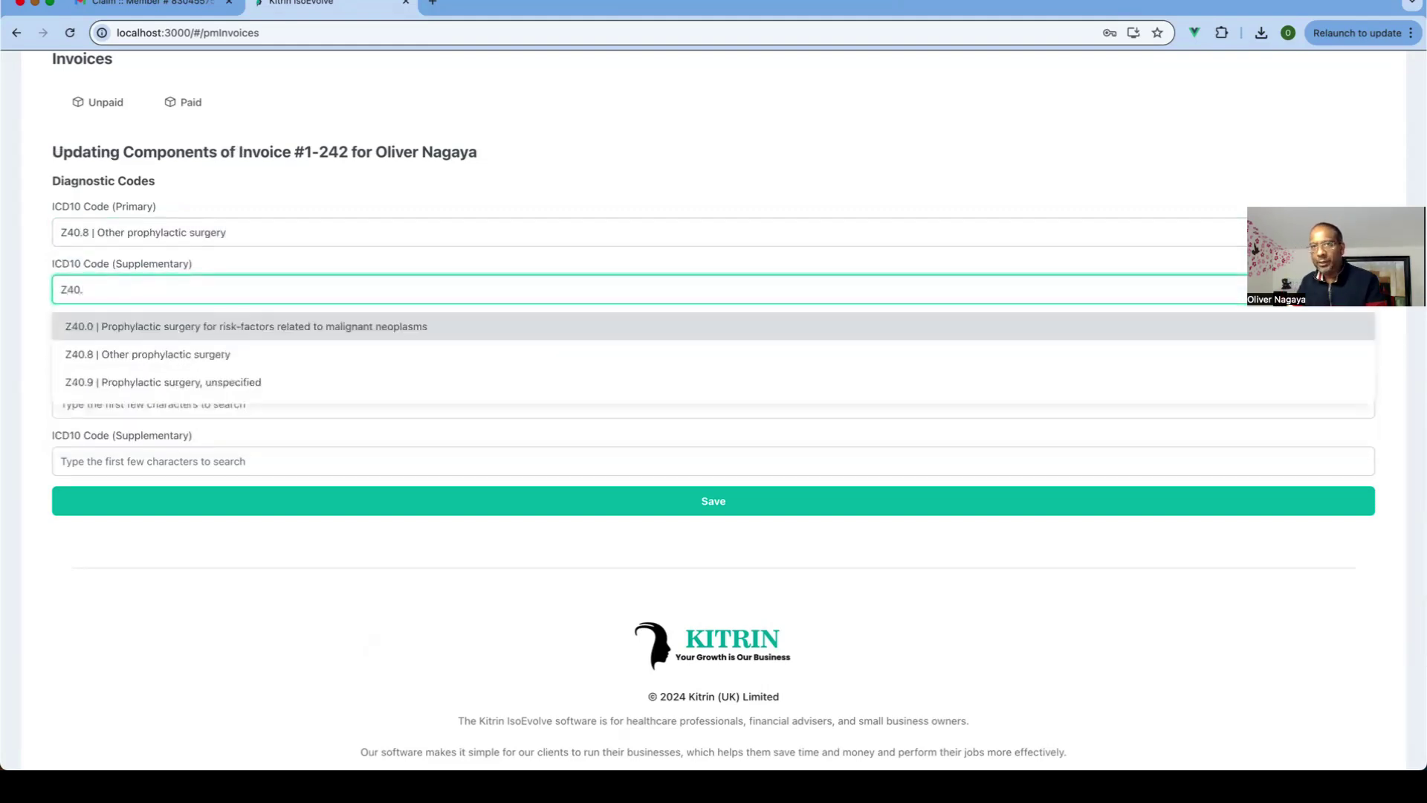
{"action": "key", "text": "Down"}
{"action": "key", "text": "Down"}
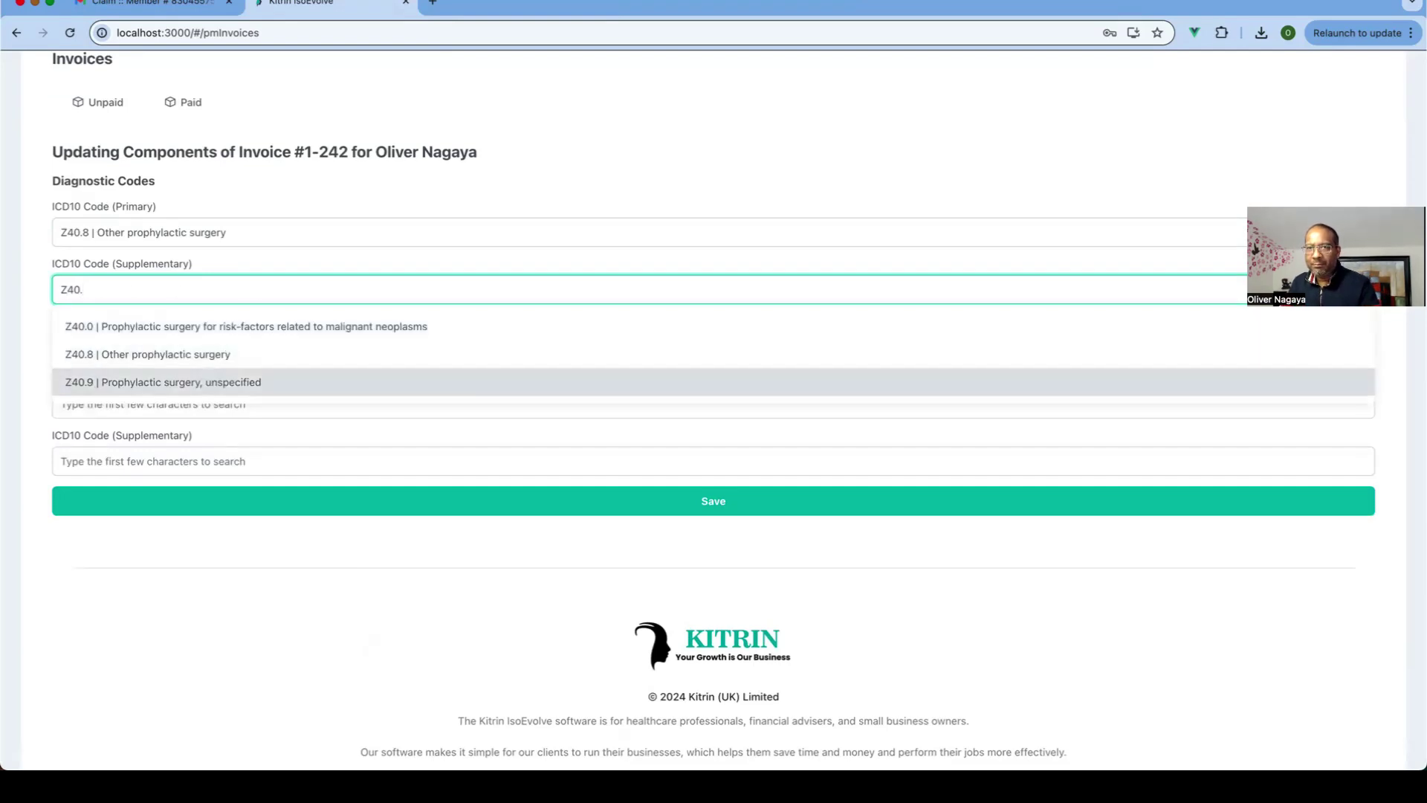
{"action": "key", "text": "Return"}
Step: Set the second supplementary ICD10 code to Z30.0 General counselling and advice on contraception, and save the line item
{"action": "left_click", "coordinate": [159, 347]}
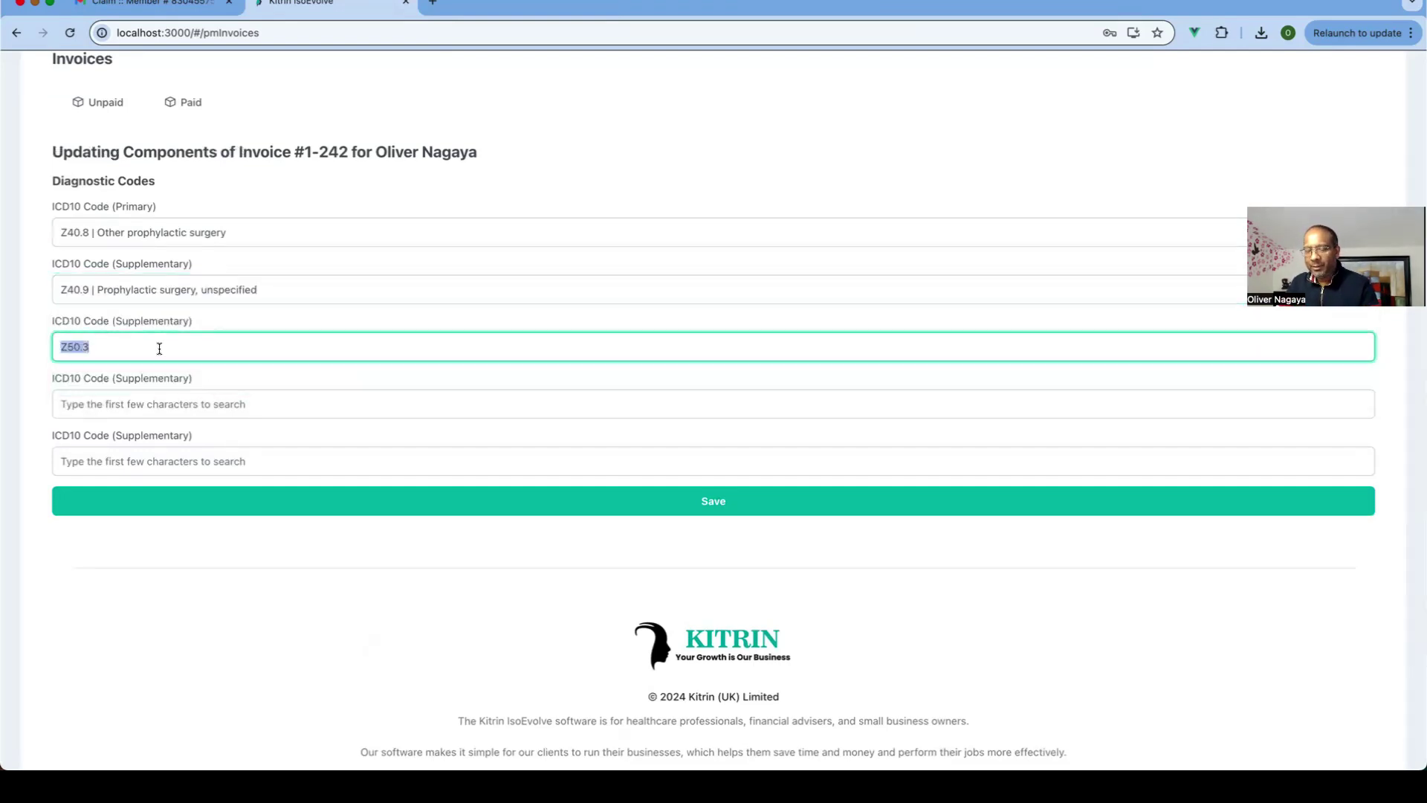
{"action": "type", "text": "Z"}
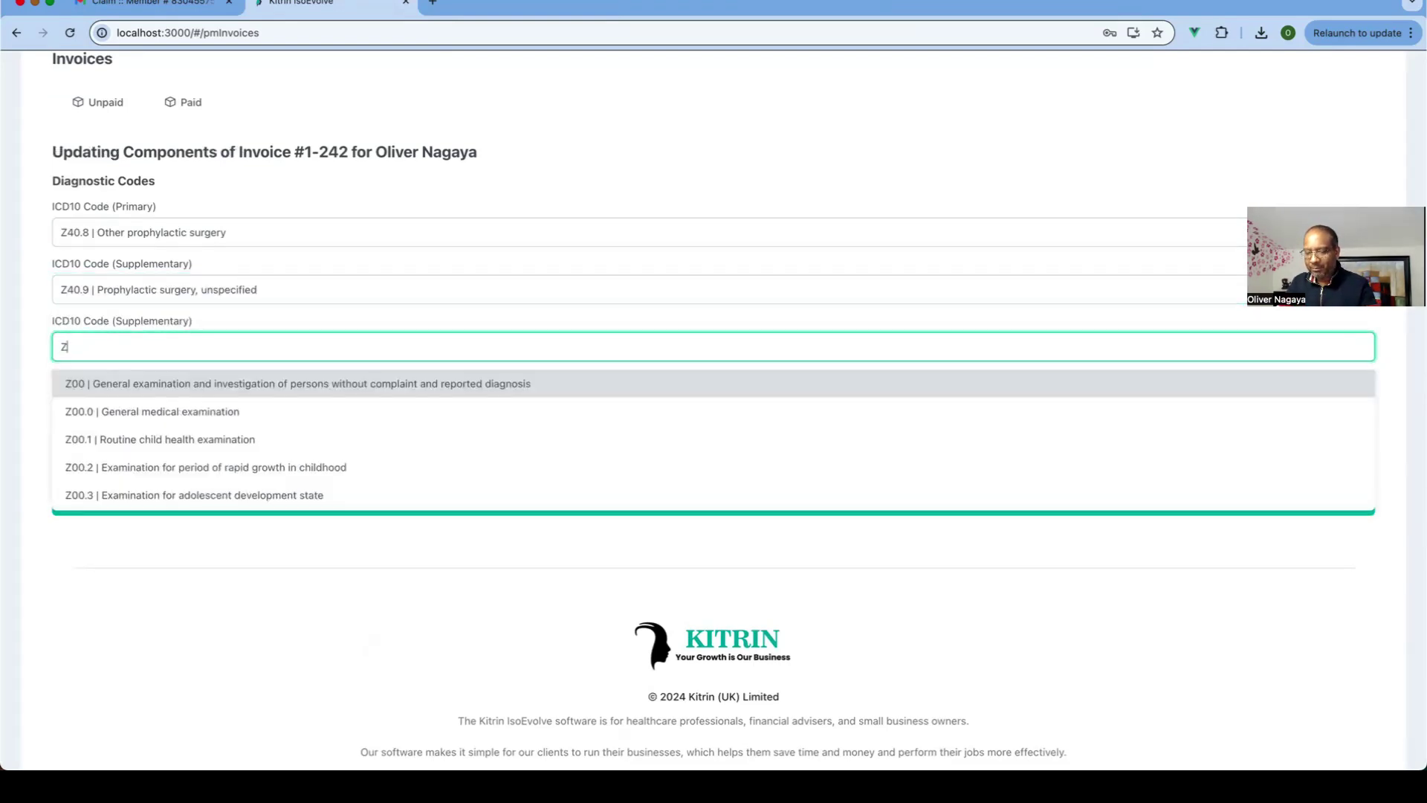
{"action": "type", "text": "30."}
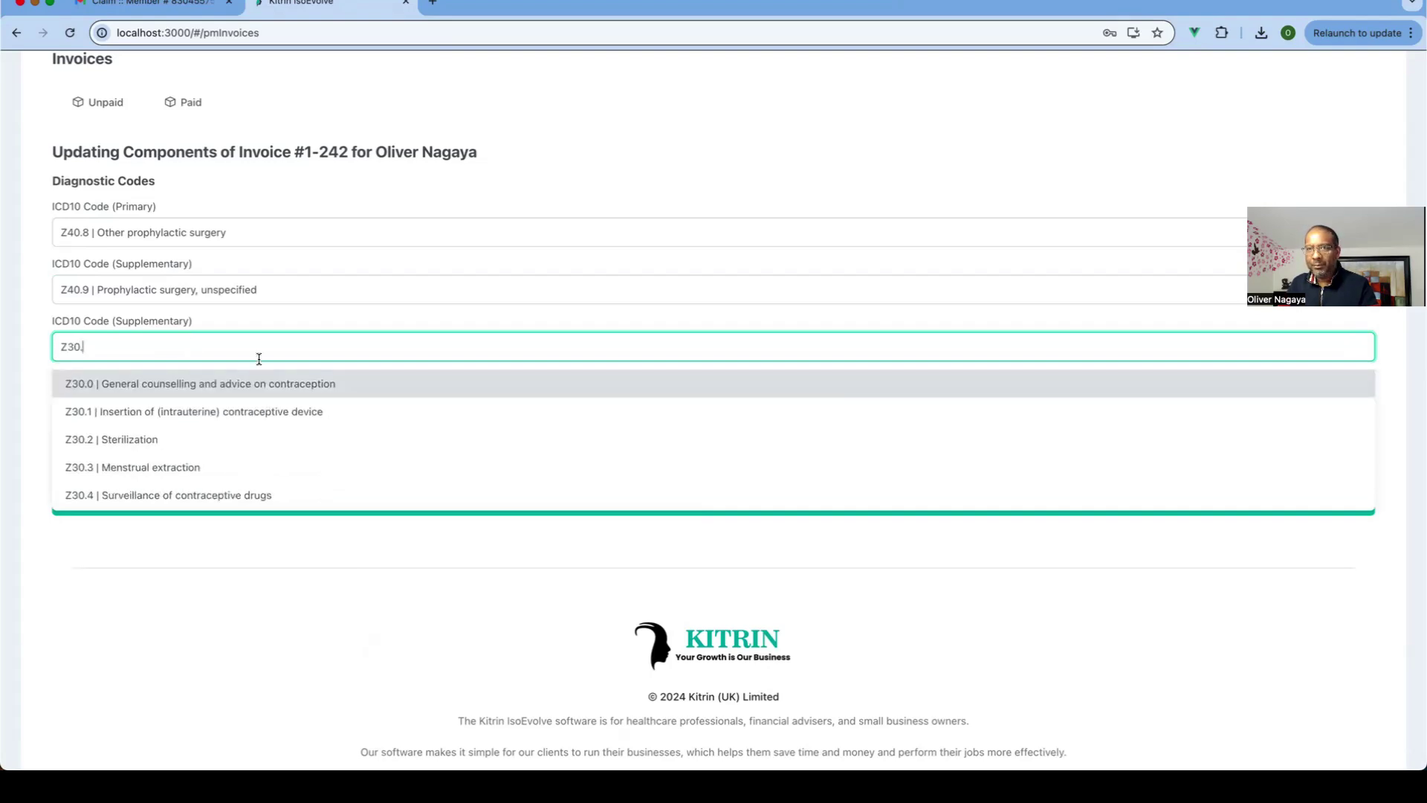
{"action": "left_click", "coordinate": [255, 385]}
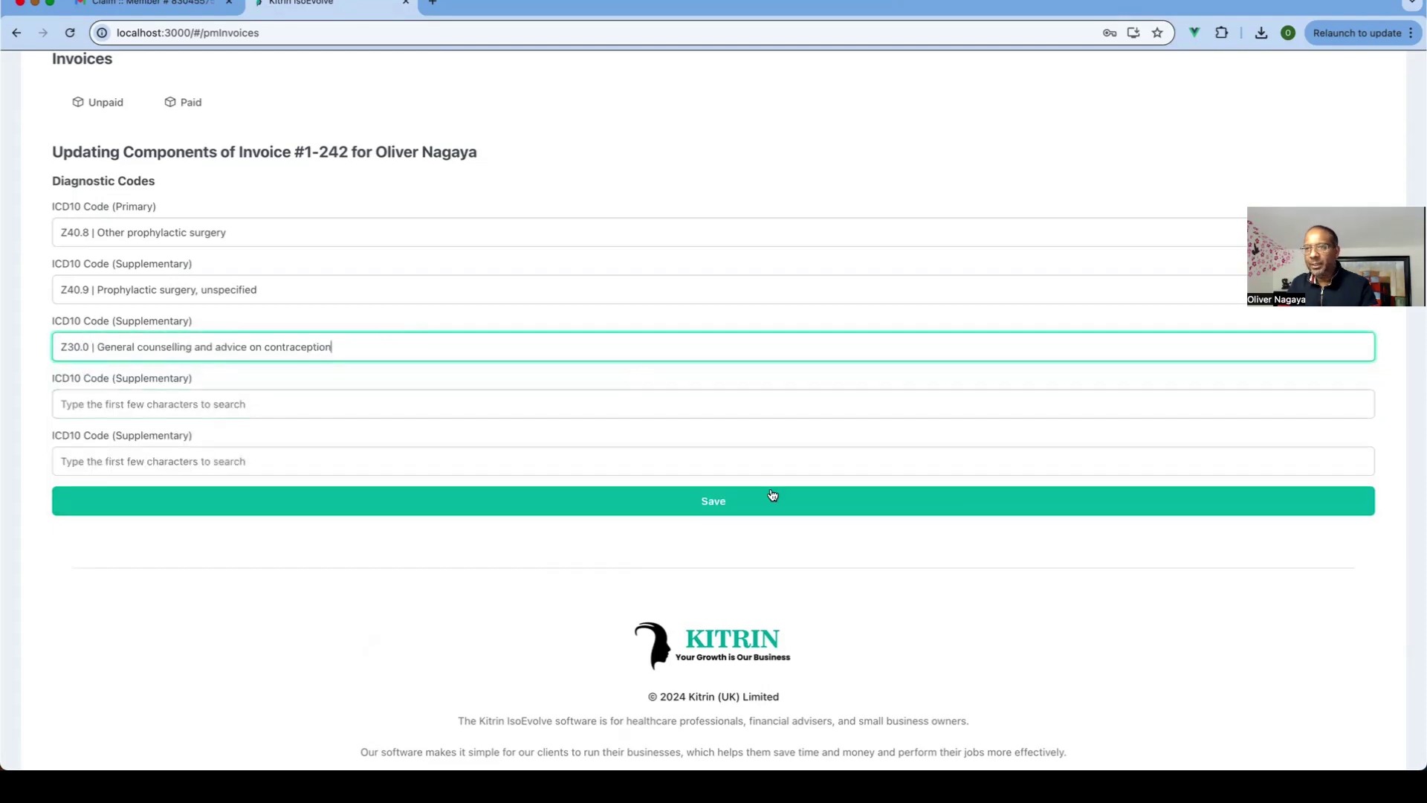
{"action": "left_click", "coordinate": [737, 506]}
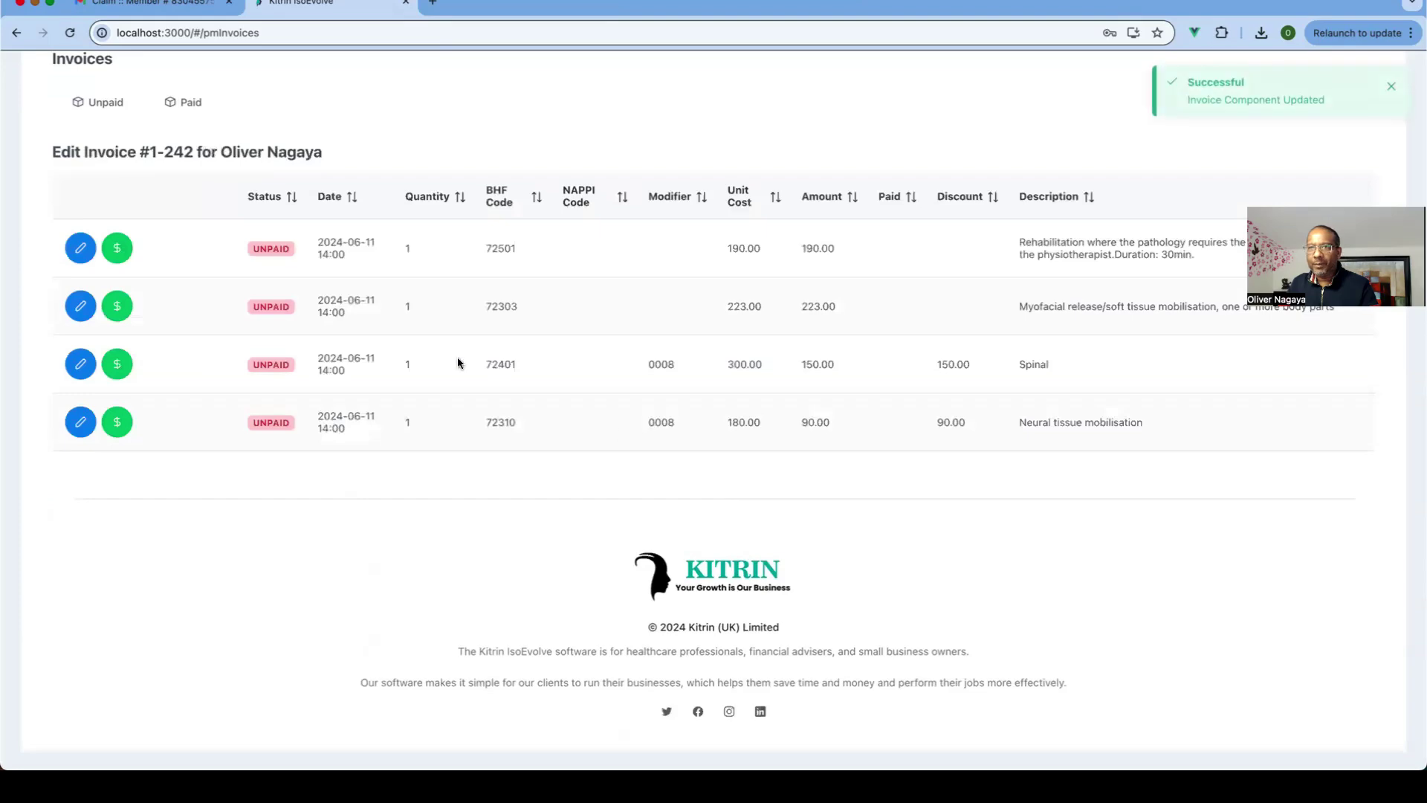
Step: Return to the unpaid invoices and download the 2024-06-11 invoice as a PDF
{"action": "scroll", "coordinate": [403, 230], "scroll_direction": "up", "scroll_amount": 5}
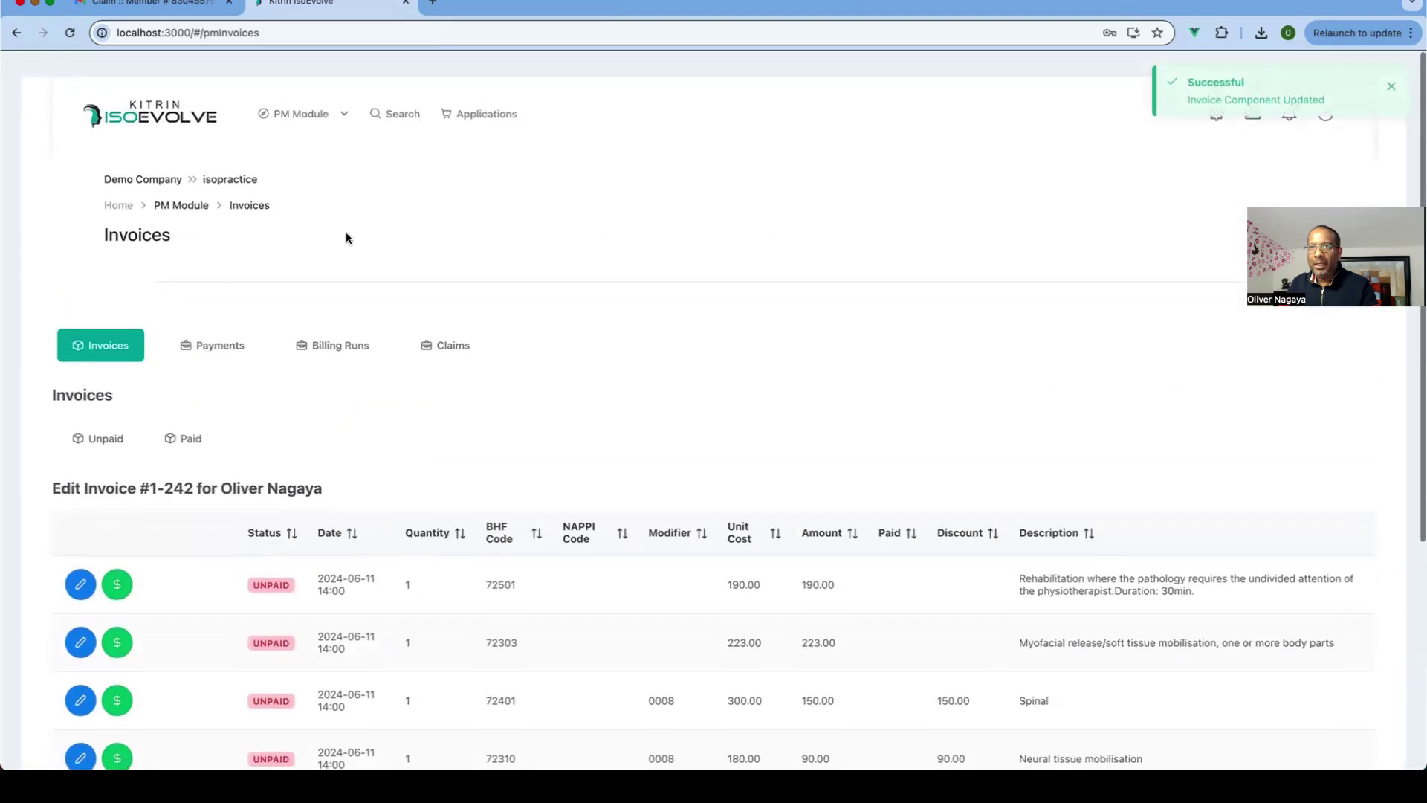
{"action": "left_click", "coordinate": [94, 444]}
{"action": "scroll", "coordinate": [230, 427], "scroll_direction": "down", "scroll_amount": 4}
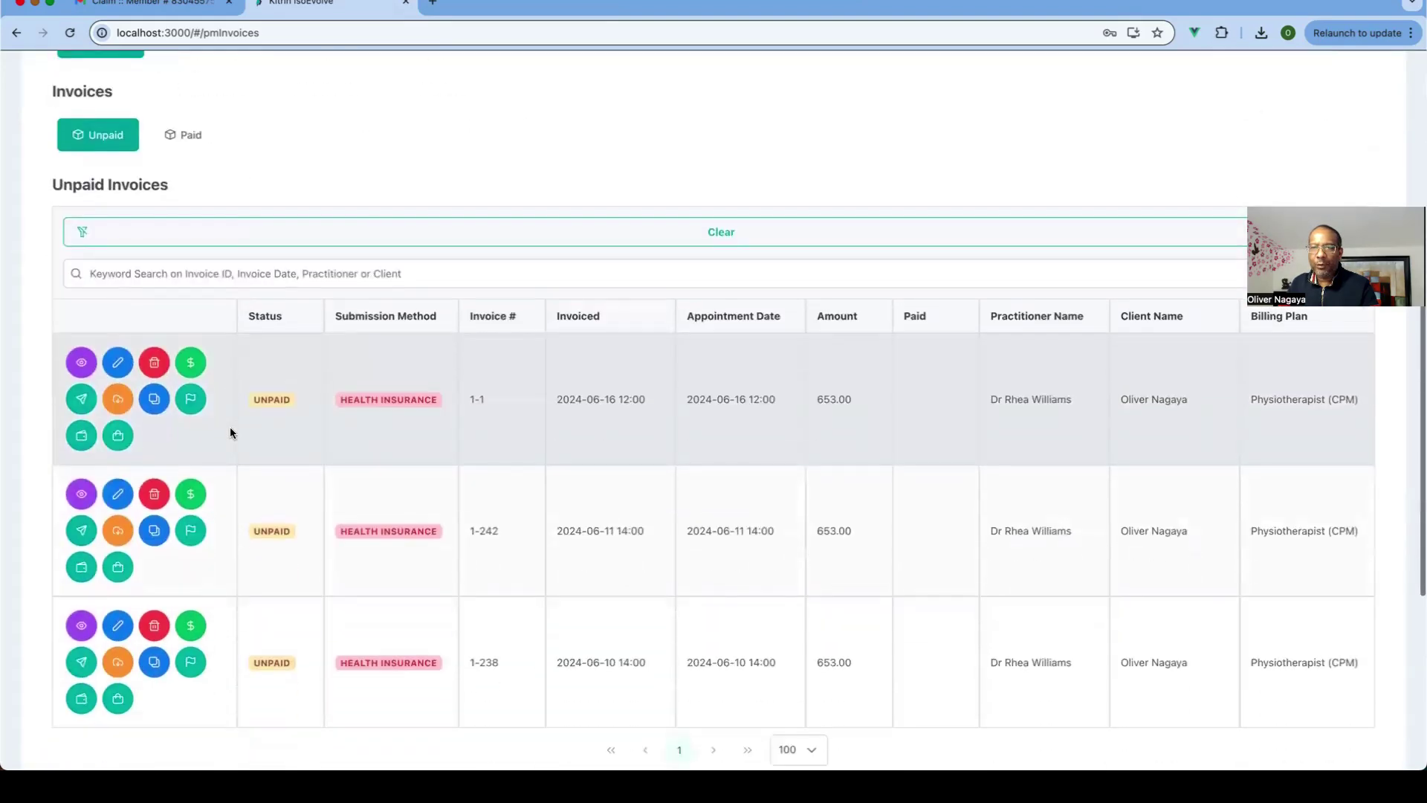
{"action": "scroll", "coordinate": [327, 430], "scroll_direction": "down", "scroll_amount": 1}
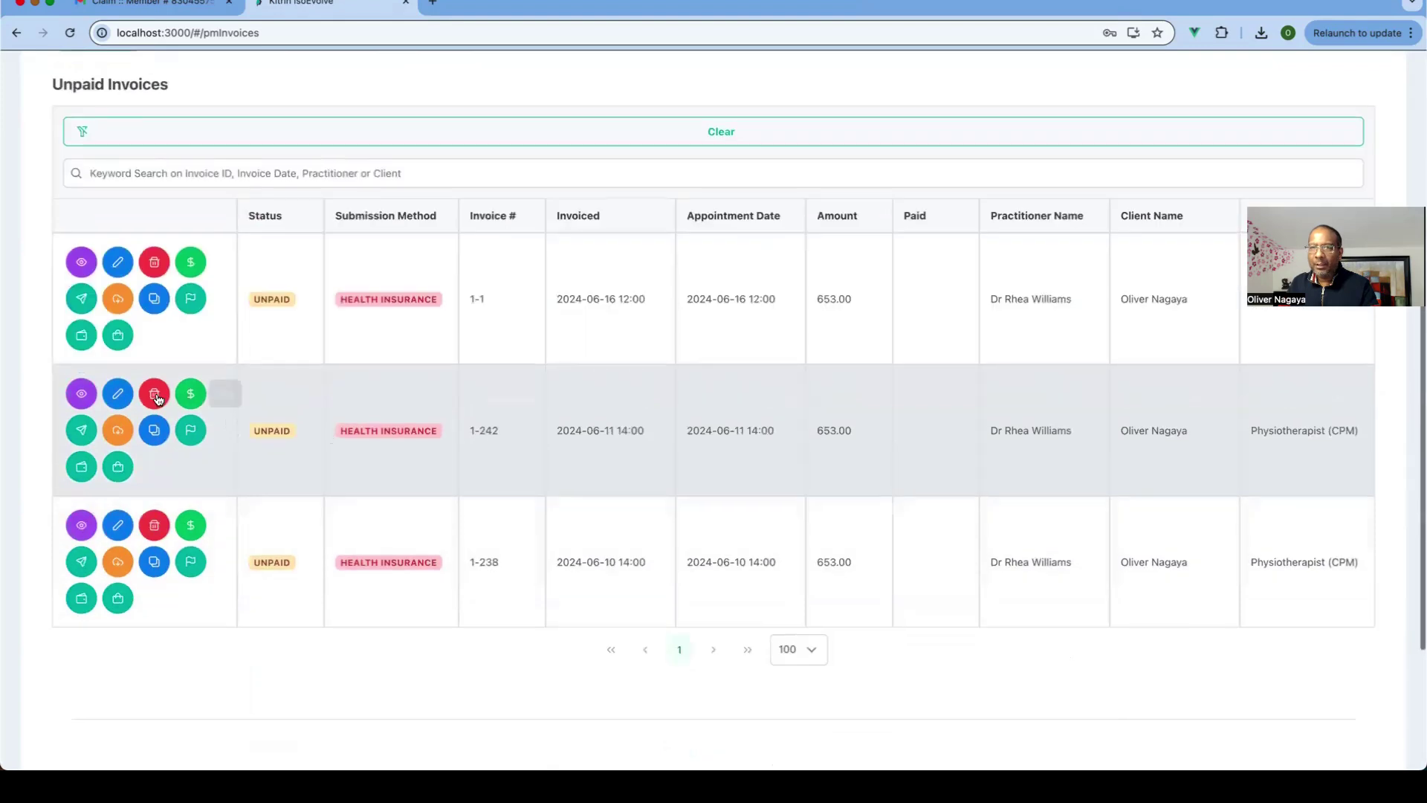
{"action": "left_click", "coordinate": [115, 430]}
{"action": "left_click", "coordinate": [238, 386]}
{"action": "left_click", "coordinate": [215, 425]}
{"action": "left_click", "coordinate": [669, 432]}
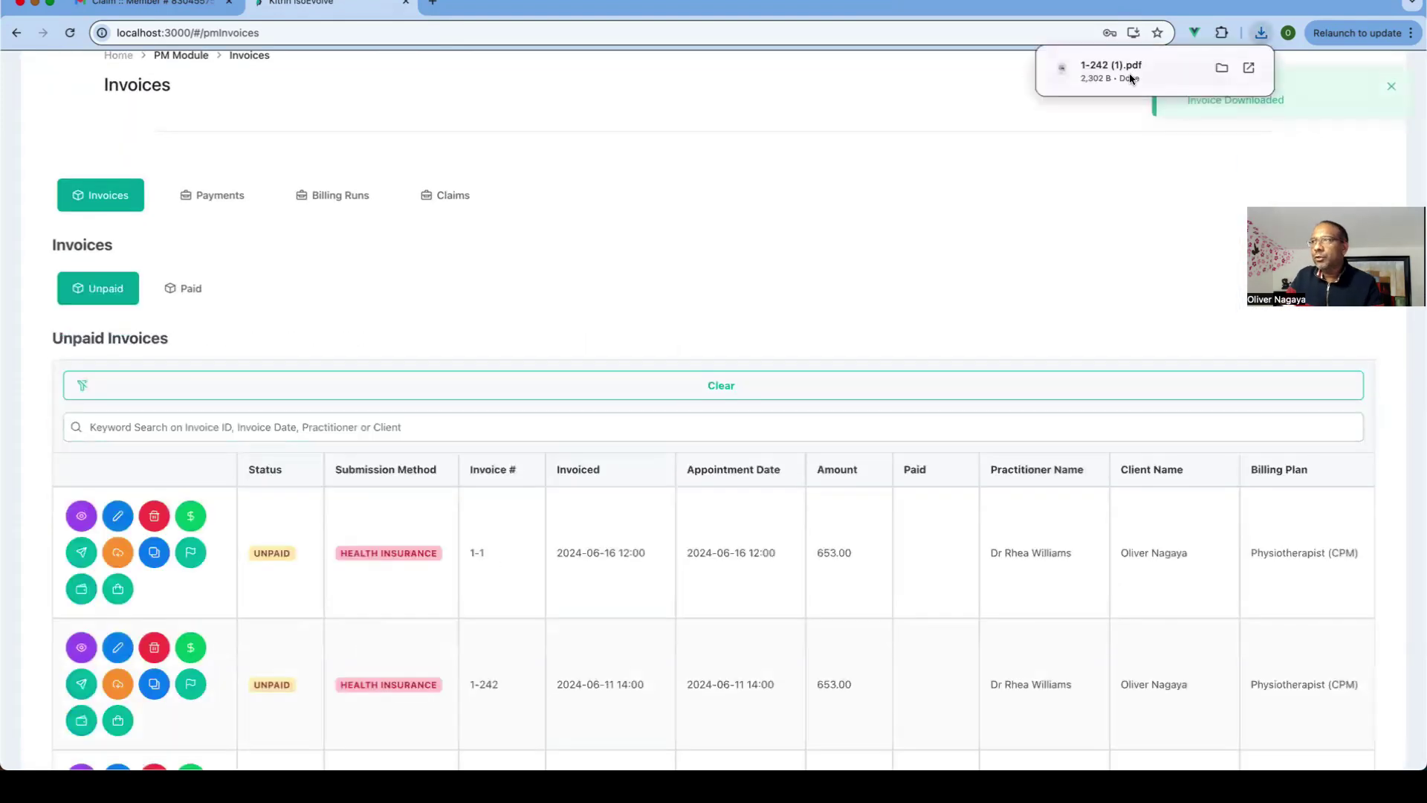
Step: Open the downloaded 1-242 (1).pdf and highlight the diagnostic codes on the invoice's first line item
{"action": "left_click", "coordinate": [1135, 71]}
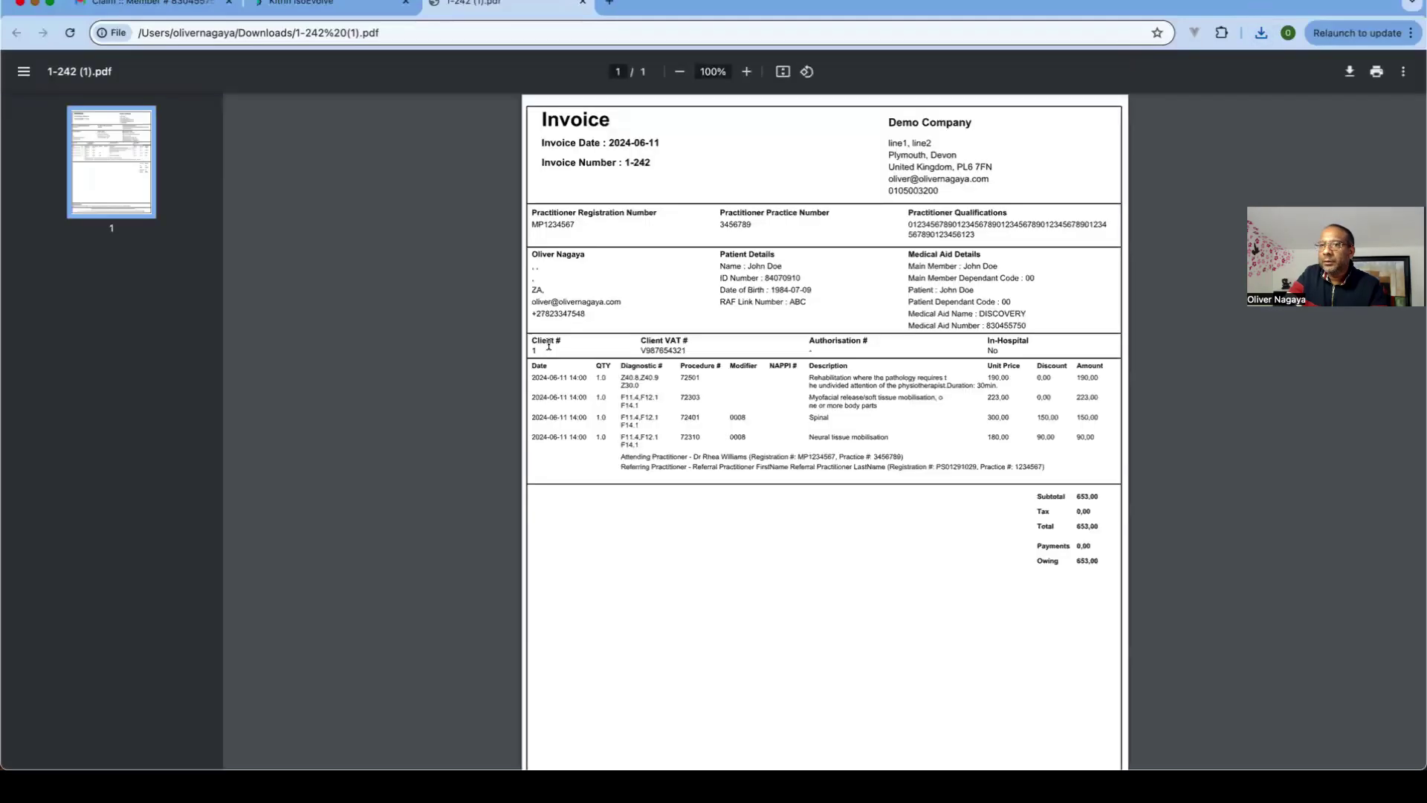
{"action": "left_click_drag", "start_coordinate": [652, 382], "coordinate": [652, 386]}
{"action": "left_click", "coordinate": [606, 378]}
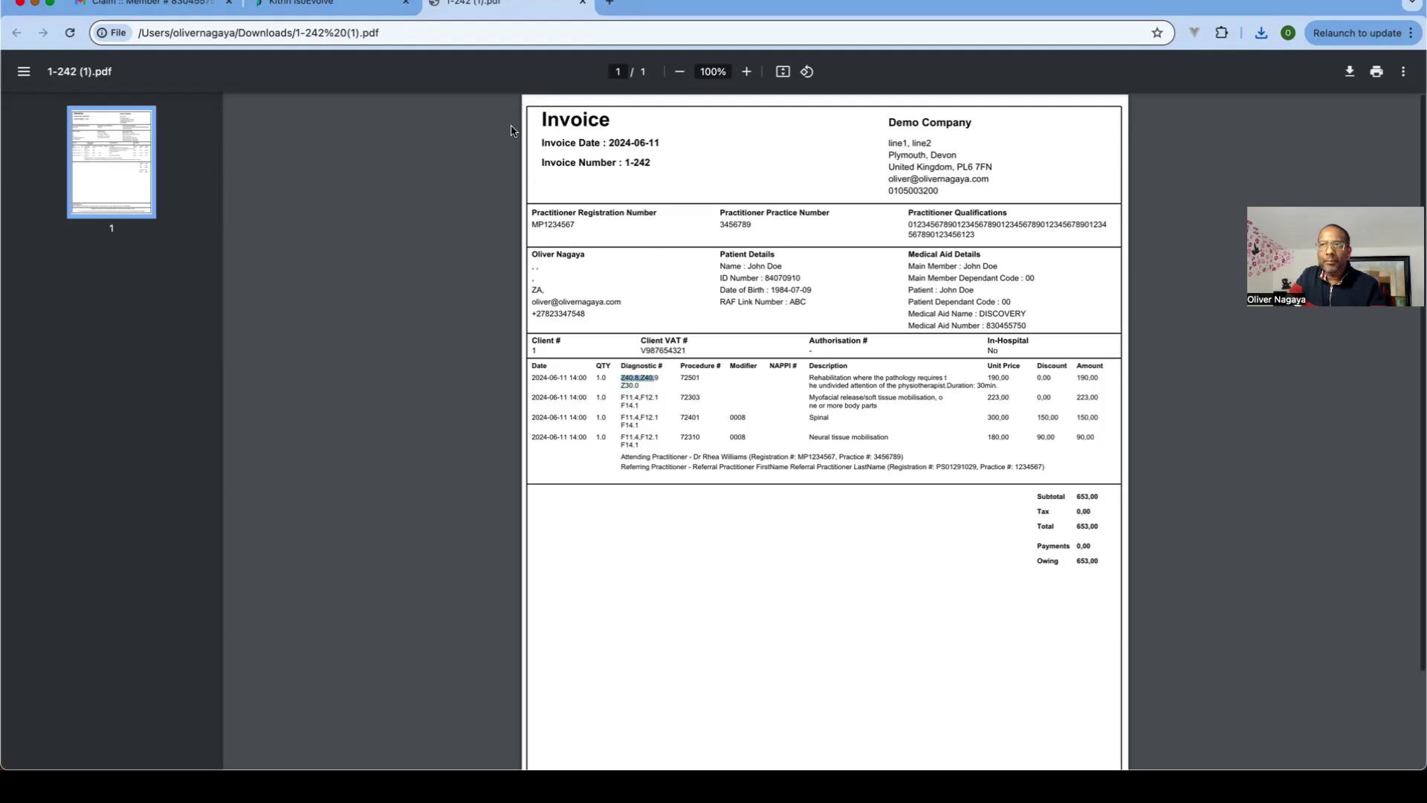
{"action": "scroll", "coordinate": [512, 128], "scroll_direction": "down", "scroll_amount": 1}
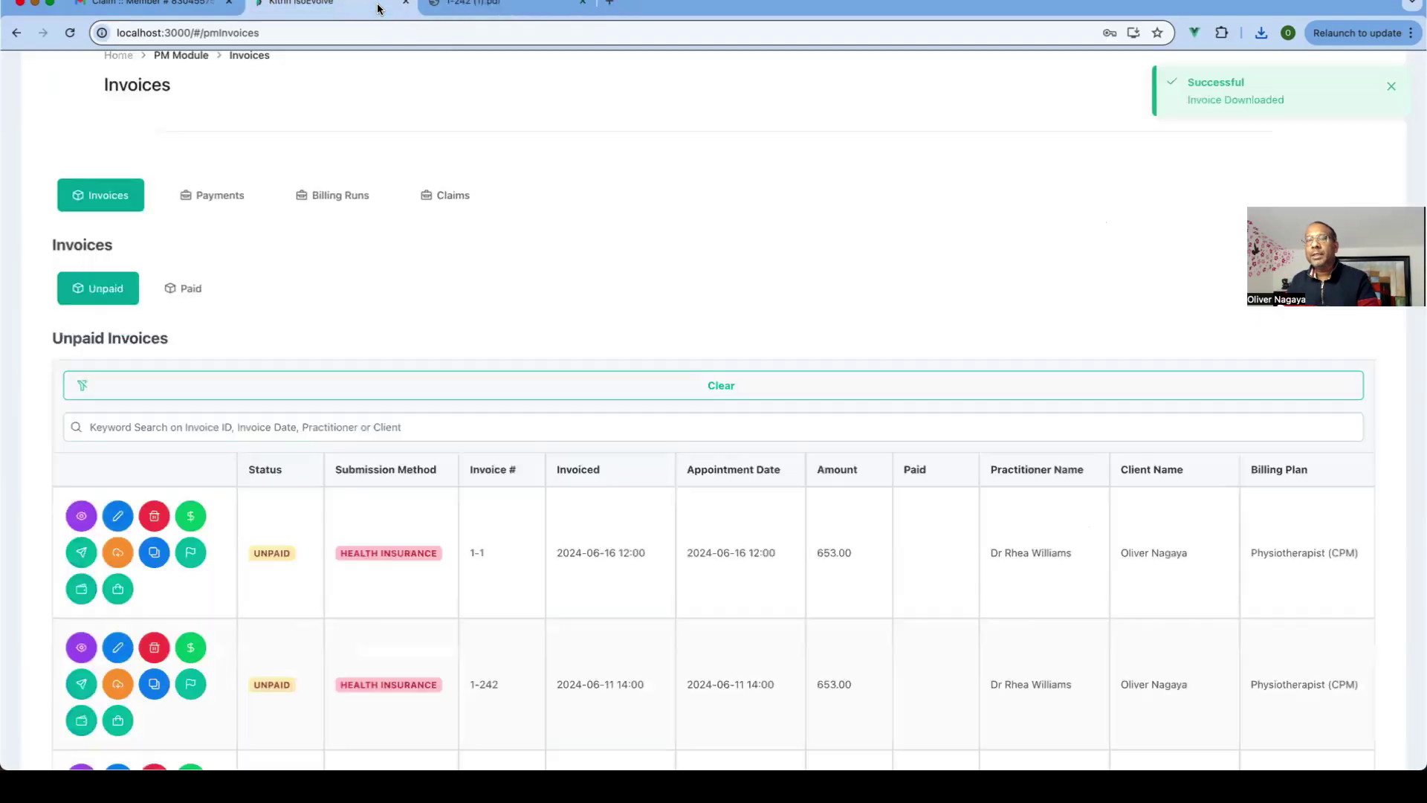
Step: Switch back to IsoEvolve and delete the rejected EDI claim dated 2024-06-11 from the claims overview
{"action": "left_click", "coordinate": [379, 9]}
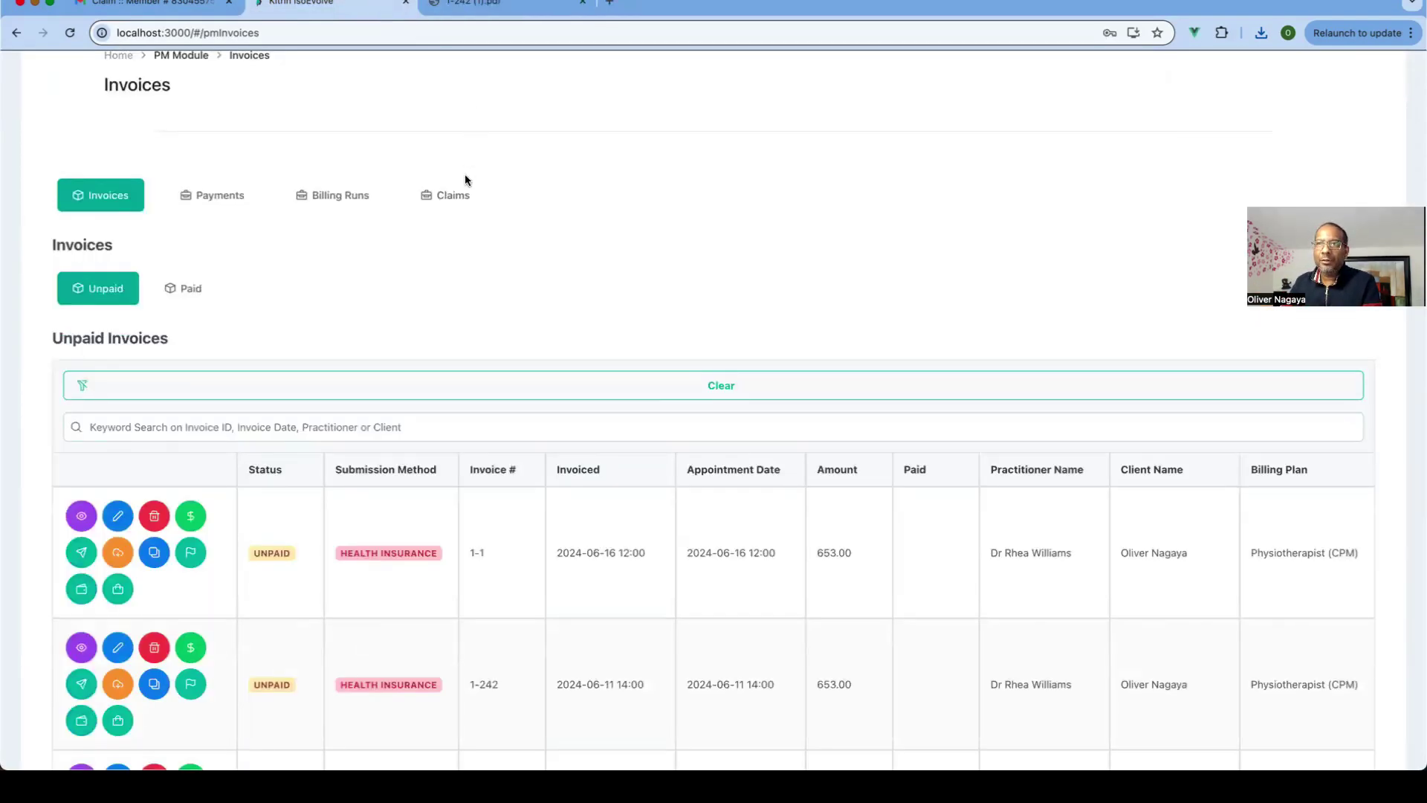
{"action": "left_click", "coordinate": [464, 192]}
{"action": "scroll", "coordinate": [433, 245], "scroll_direction": "down", "scroll_amount": 5}
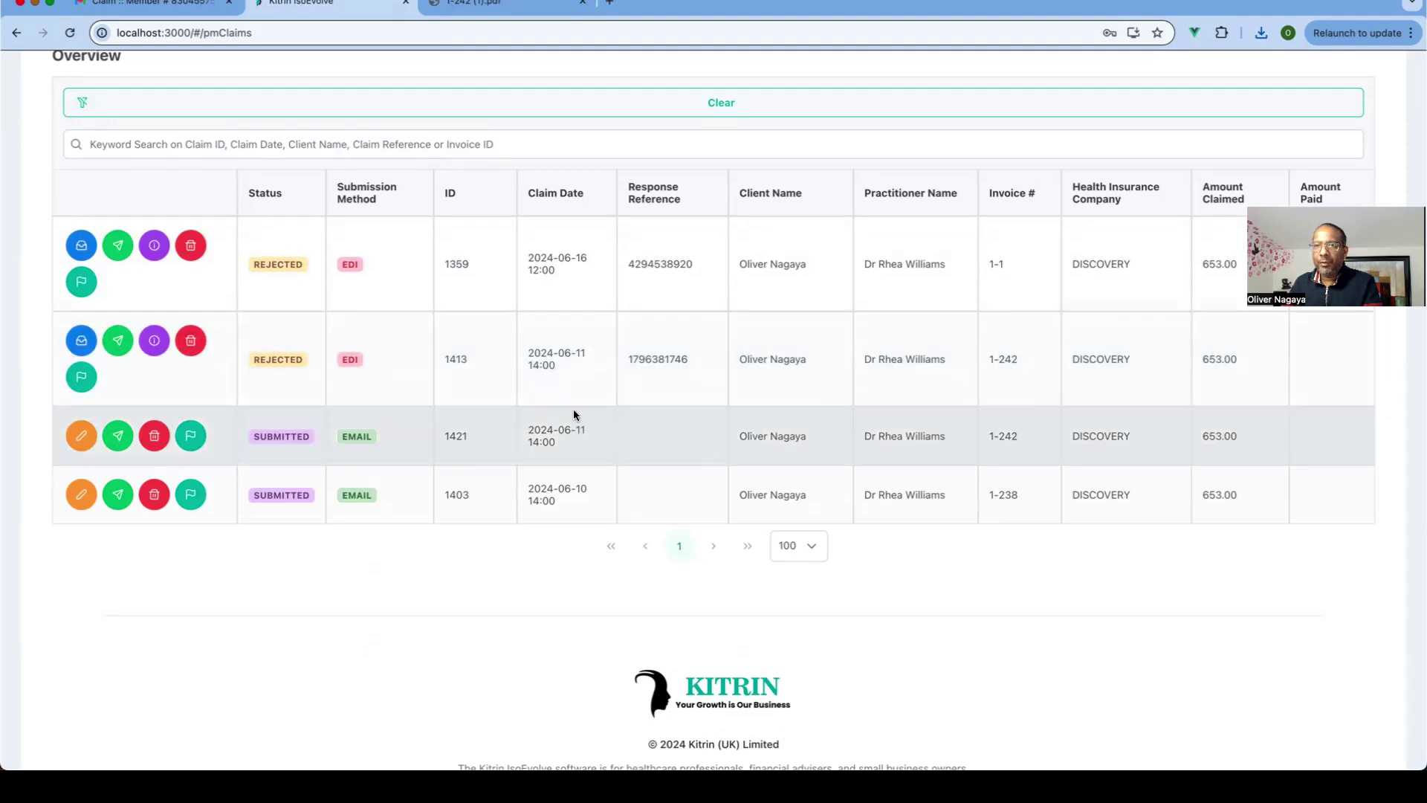
{"action": "left_click", "coordinate": [182, 346]}
{"action": "left_click", "coordinate": [146, 388]}
{"action": "left_click", "coordinate": [89, 426]}
{"action": "left_click", "coordinate": [623, 422]}
Step: Delete the submitted email claim dated 2024-06-11 from the claims overview
{"action": "scroll", "coordinate": [385, 463], "scroll_direction": "down", "scroll_amount": 5}
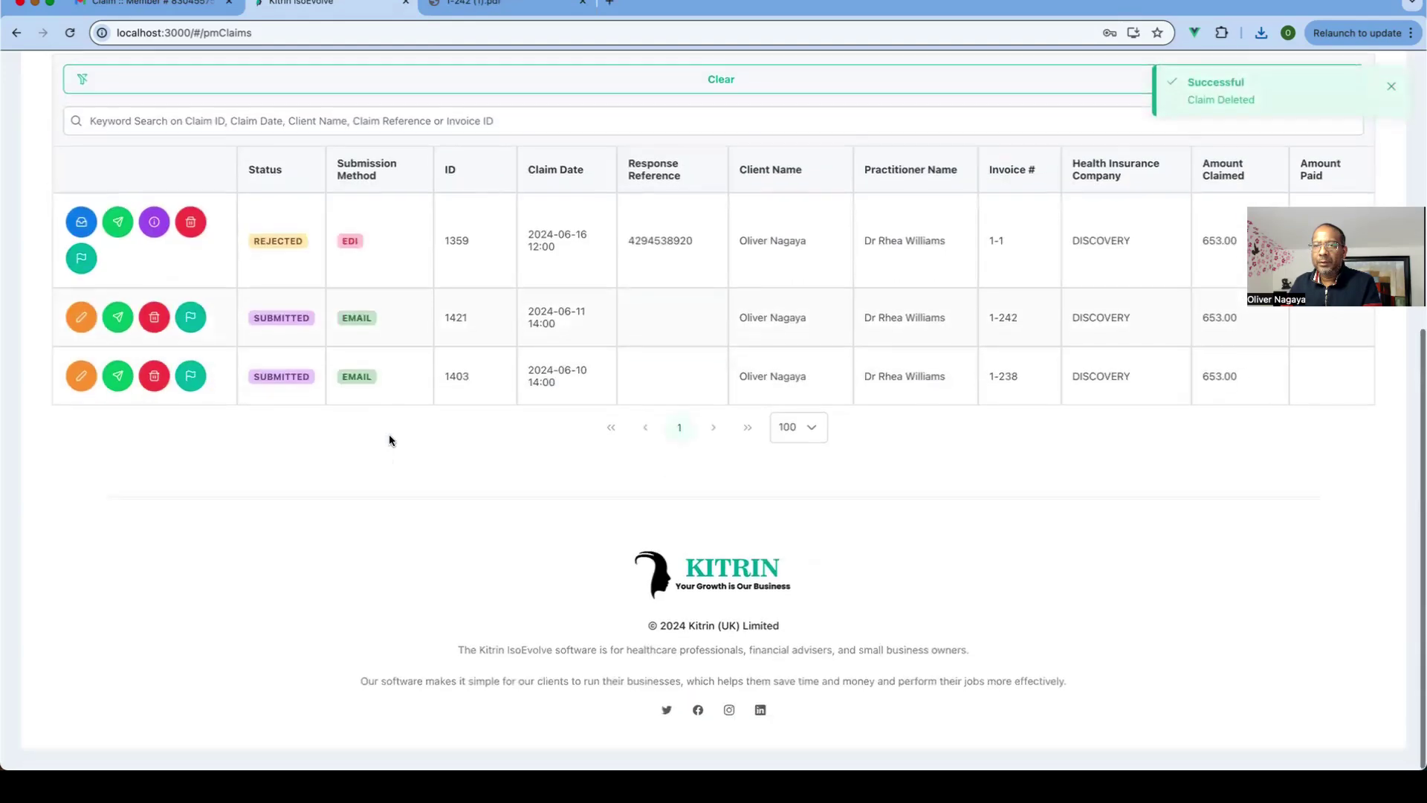
{"action": "left_click", "coordinate": [156, 321]}
{"action": "left_click", "coordinate": [293, 397]}
{"action": "left_click", "coordinate": [341, 431]}
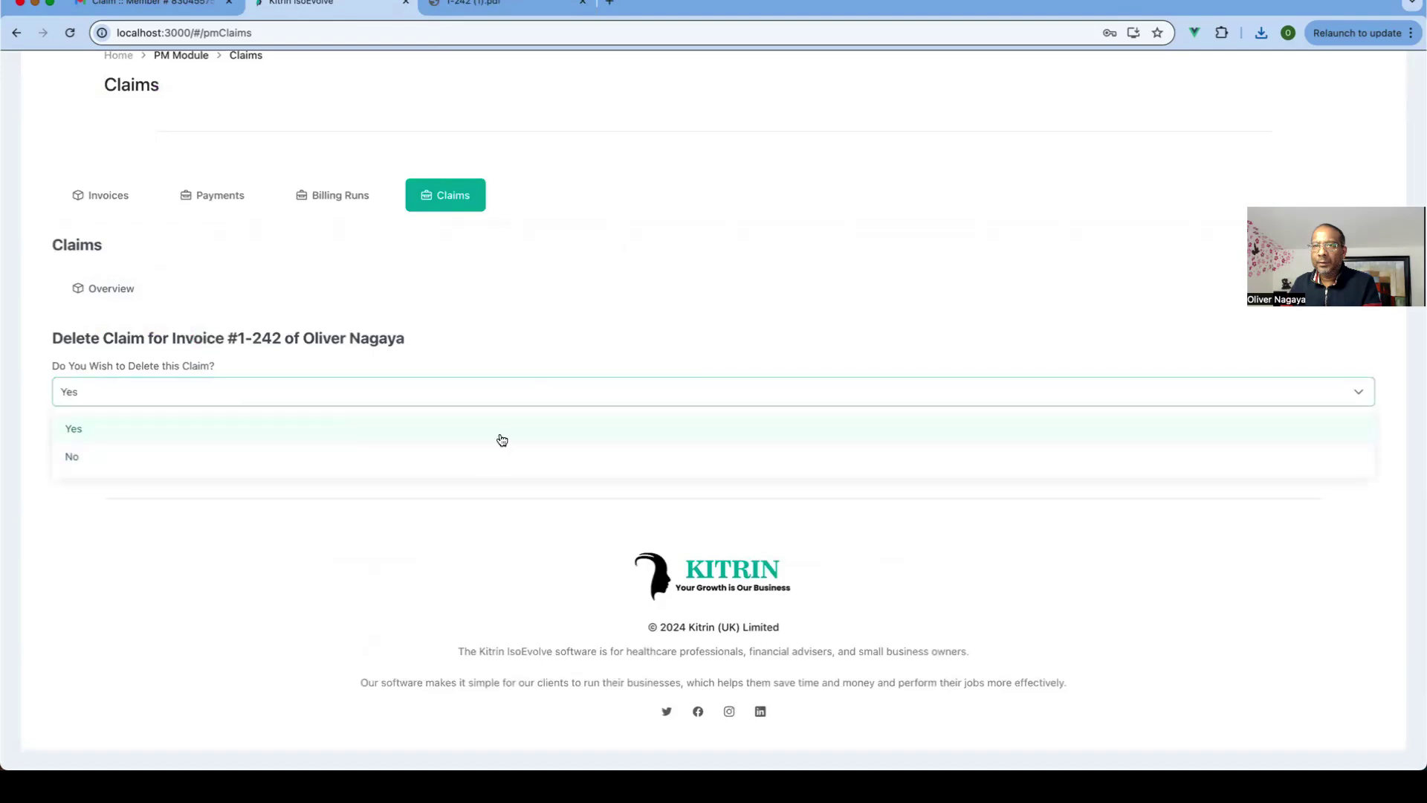
{"action": "left_click", "coordinate": [599, 438]}
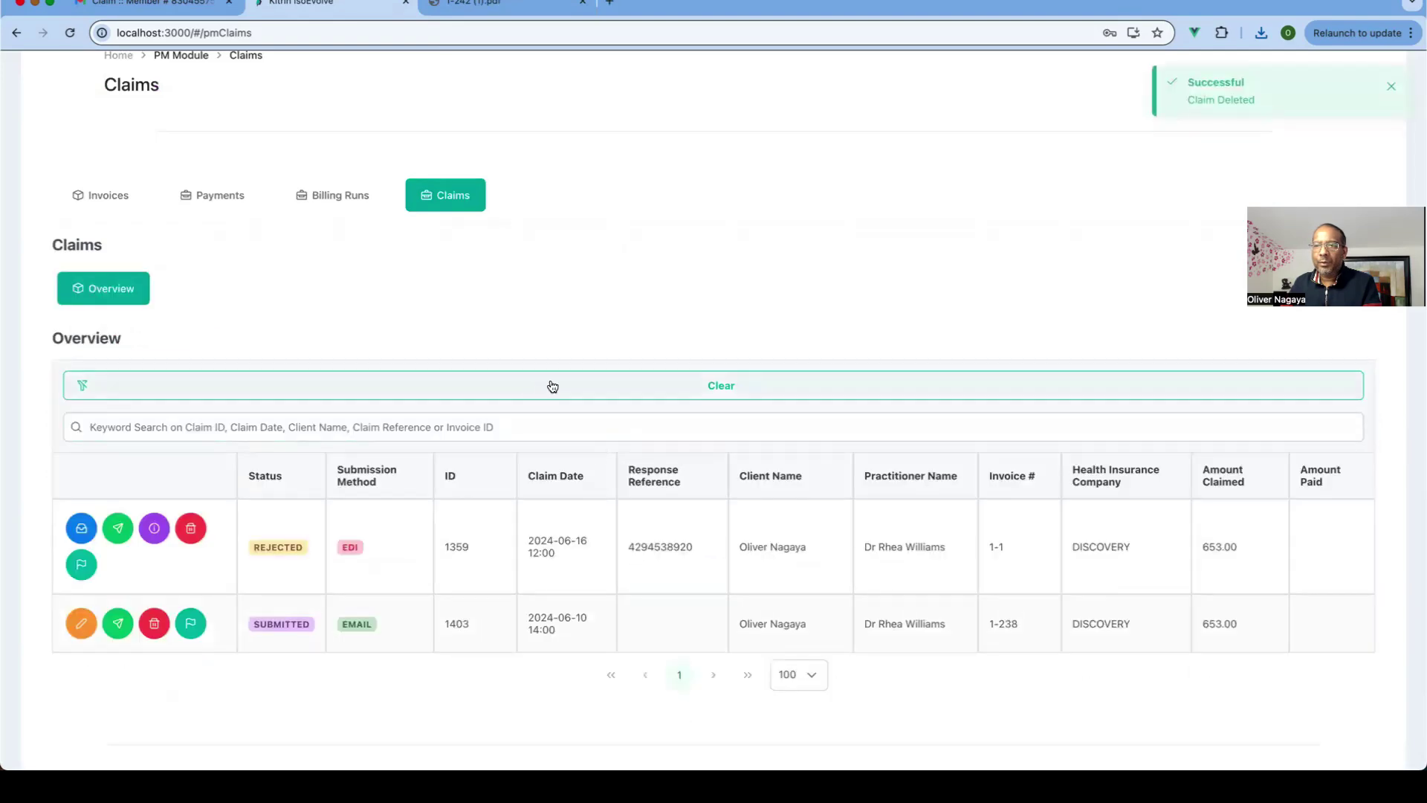
Step: Create a claim for the unpaid 2024-06-11 invoice, confirming with Yes and Electronic Data Interchange (EDI) as submission method
{"action": "scroll", "coordinate": [548, 385], "scroll_direction": "down", "scroll_amount": 3}
{"action": "scroll", "coordinate": [596, 309], "scroll_direction": "up", "scroll_amount": 5}
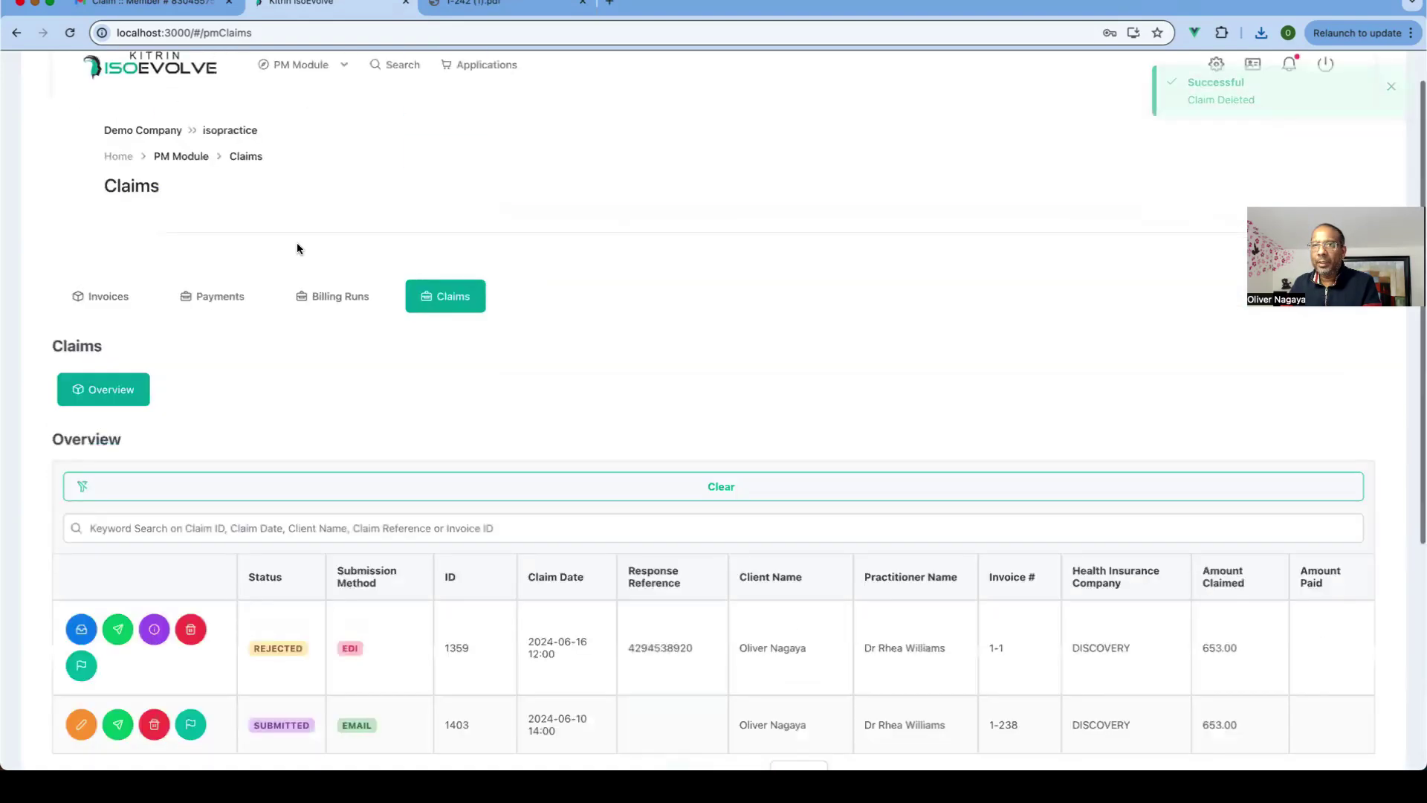
{"action": "left_click", "coordinate": [104, 296]}
{"action": "scroll", "coordinate": [186, 357], "scroll_direction": "down", "scroll_amount": 2}
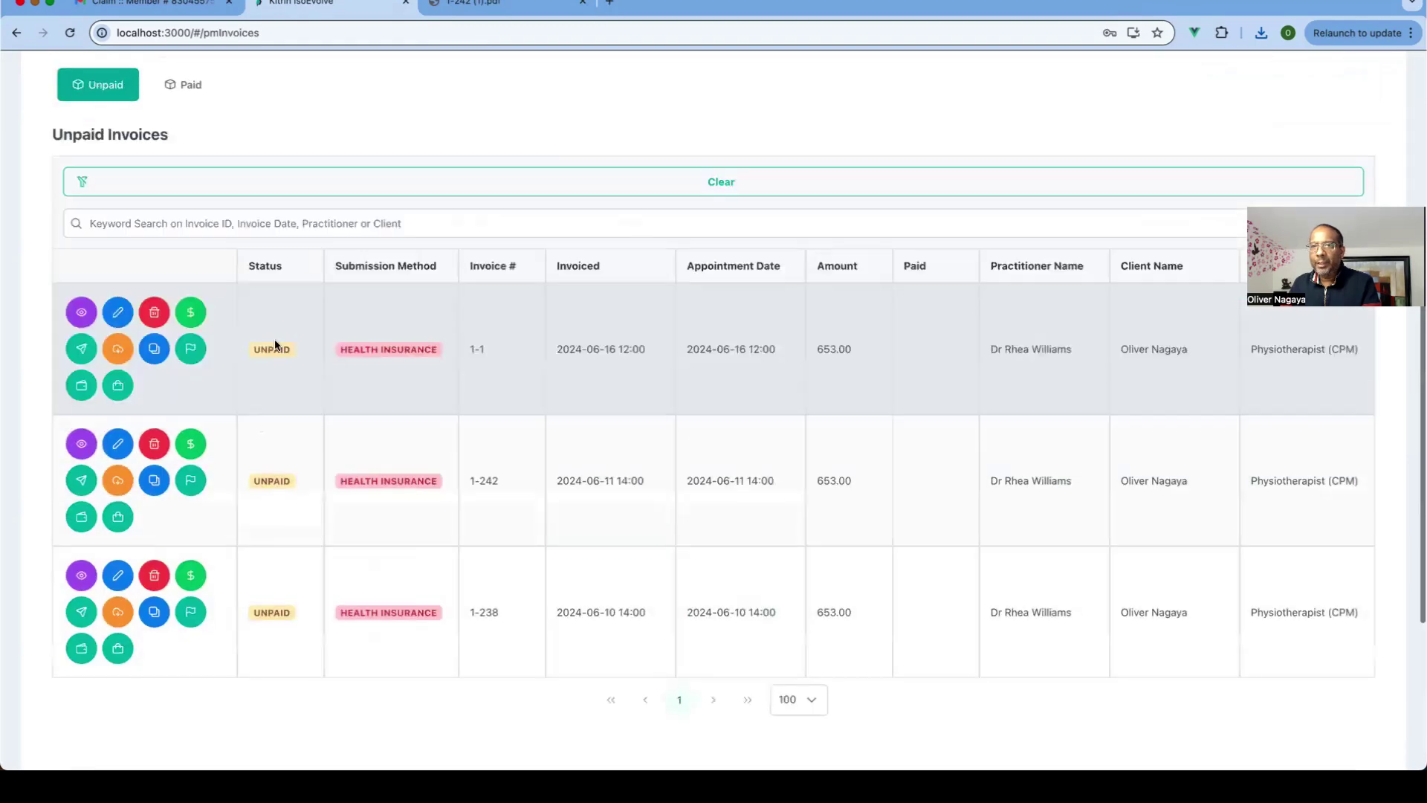
{"action": "scroll", "coordinate": [275, 345], "scroll_direction": "down", "scroll_amount": 2}
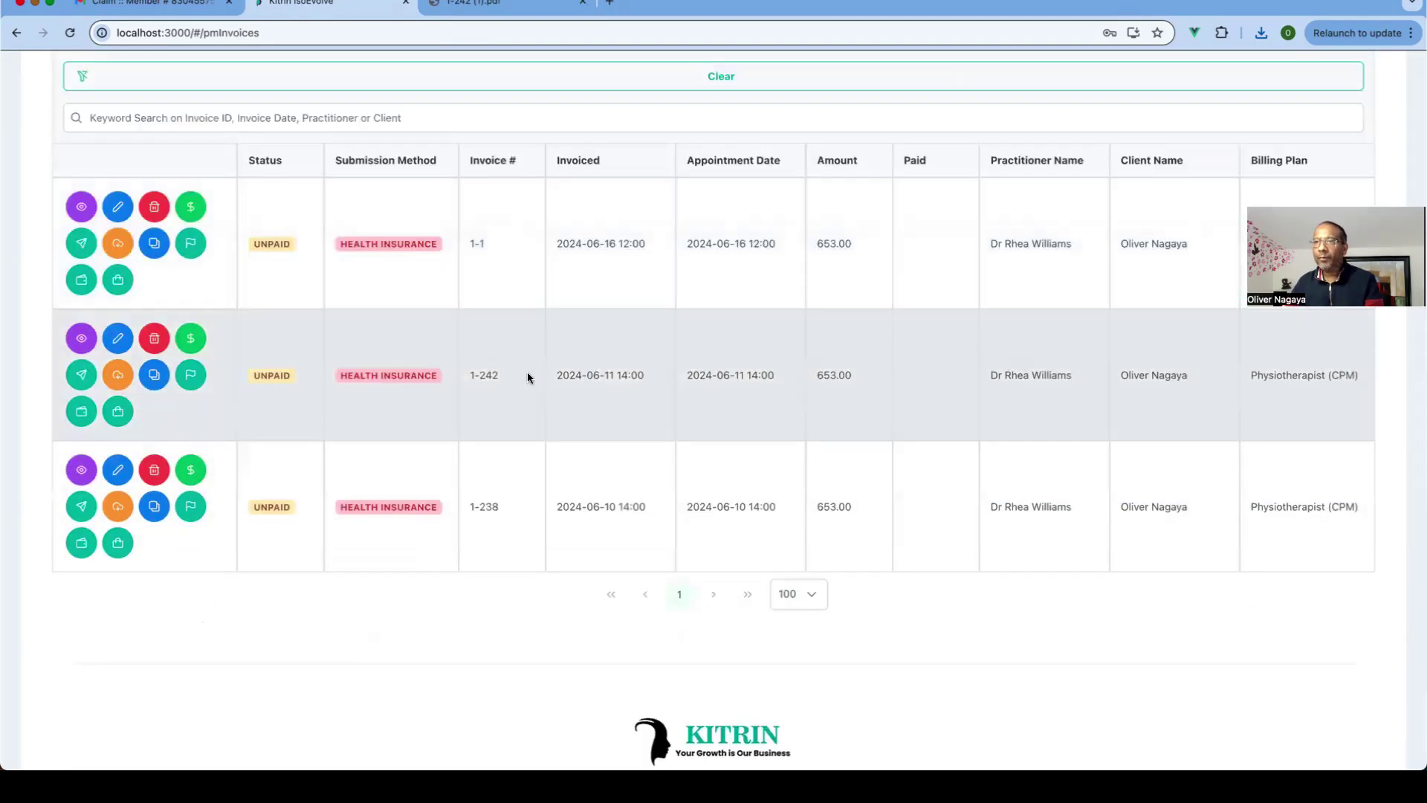
{"action": "left_click", "coordinate": [153, 376]}
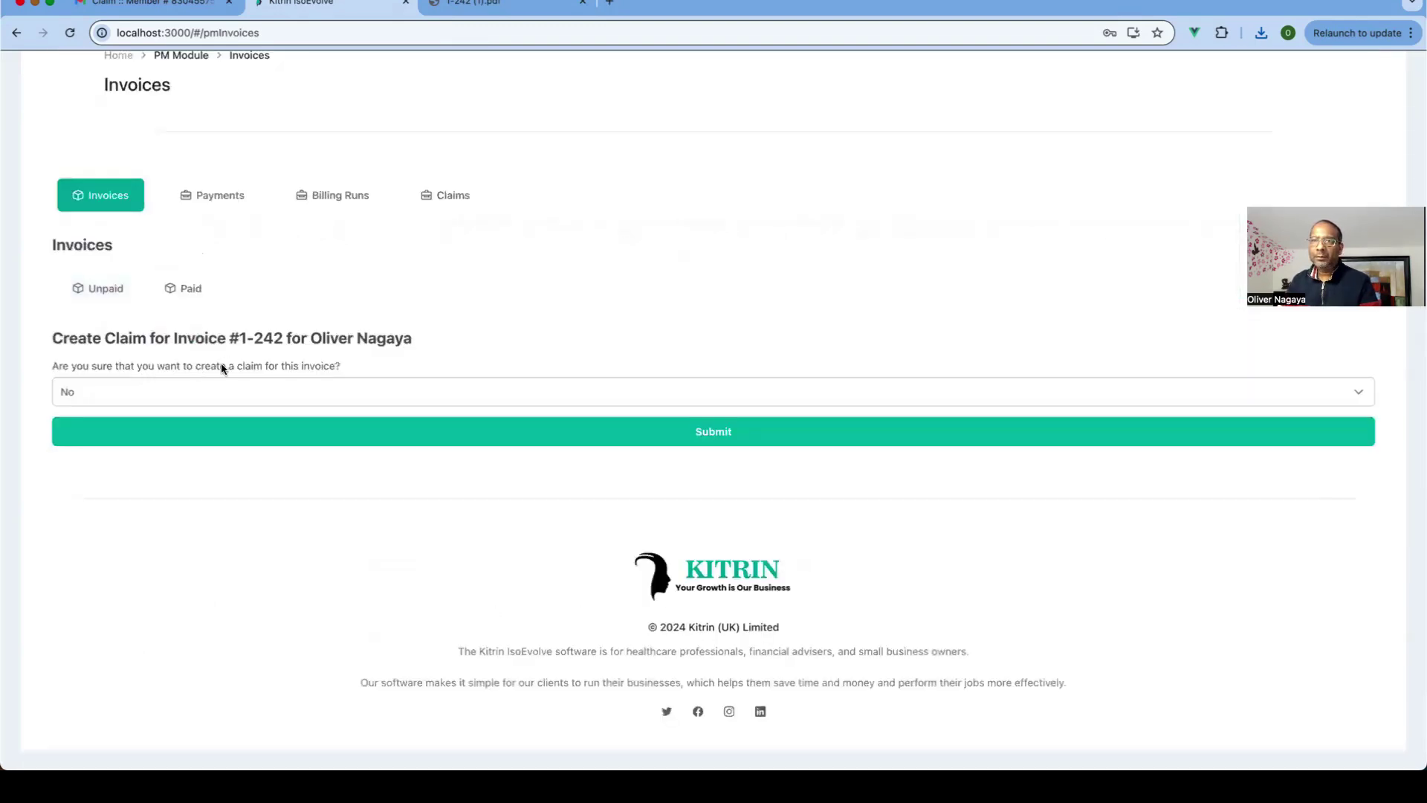
{"action": "left_click", "coordinate": [70, 393]}
{"action": "left_click", "coordinate": [73, 428]}
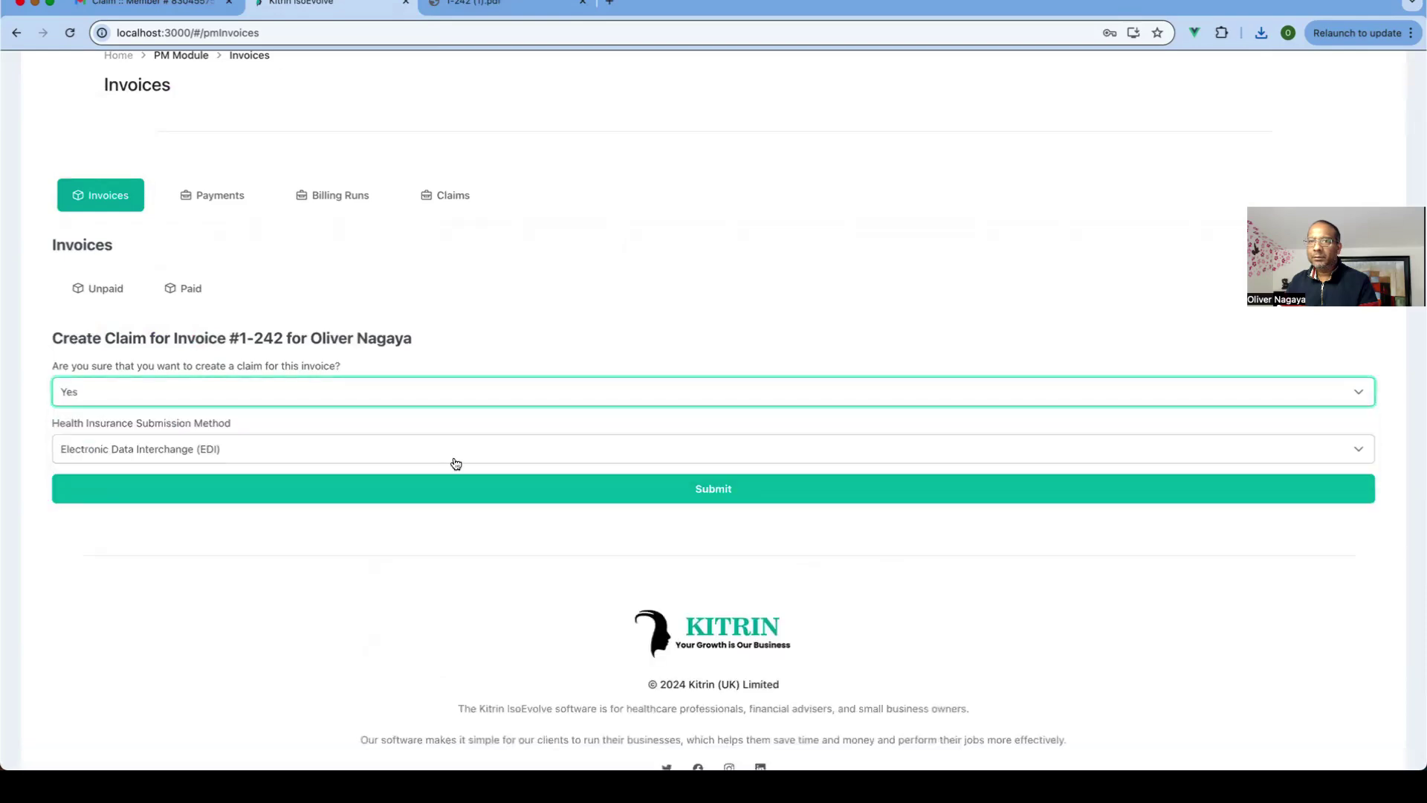
{"action": "left_click", "coordinate": [160, 459]}
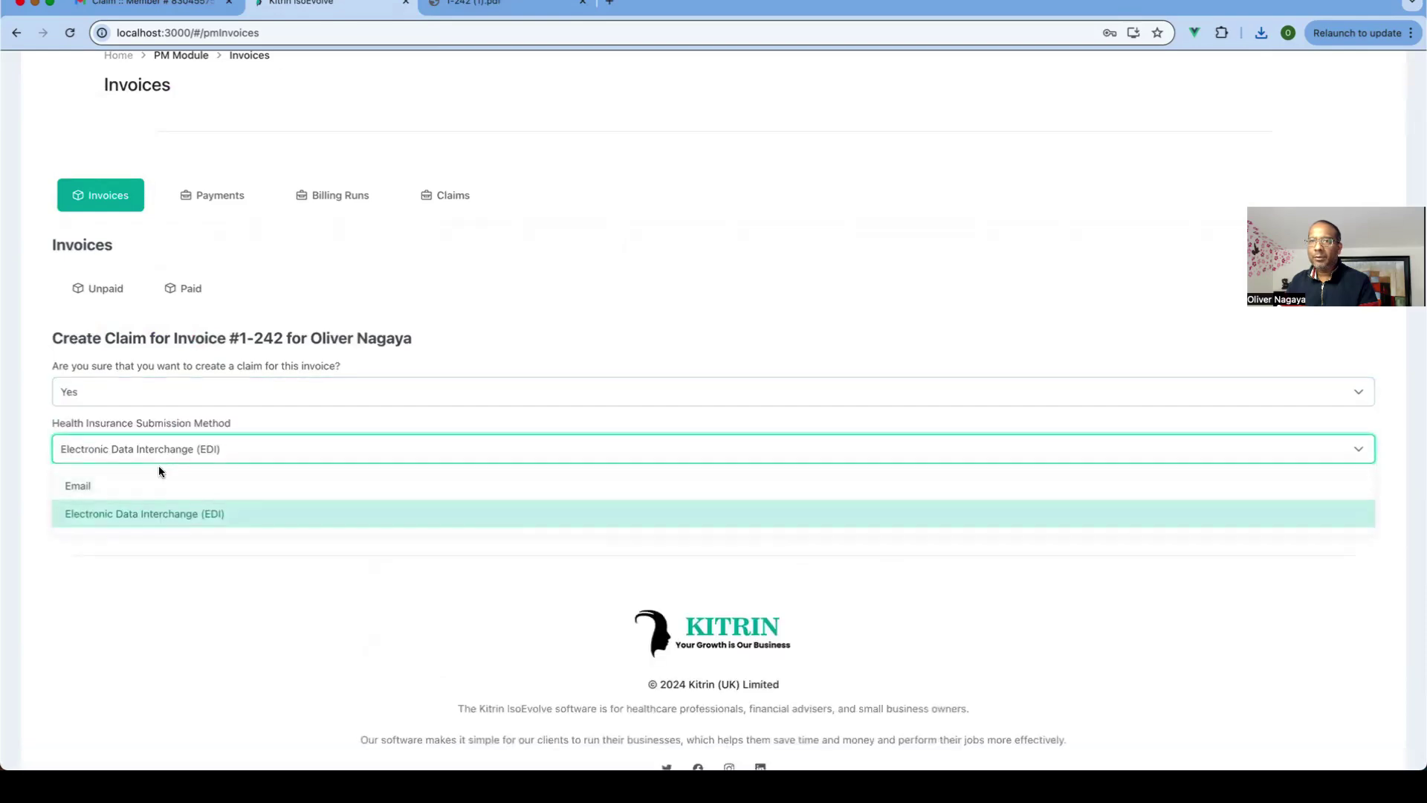
{"action": "left_click", "coordinate": [199, 513]}
{"action": "left_click", "coordinate": [506, 497]}
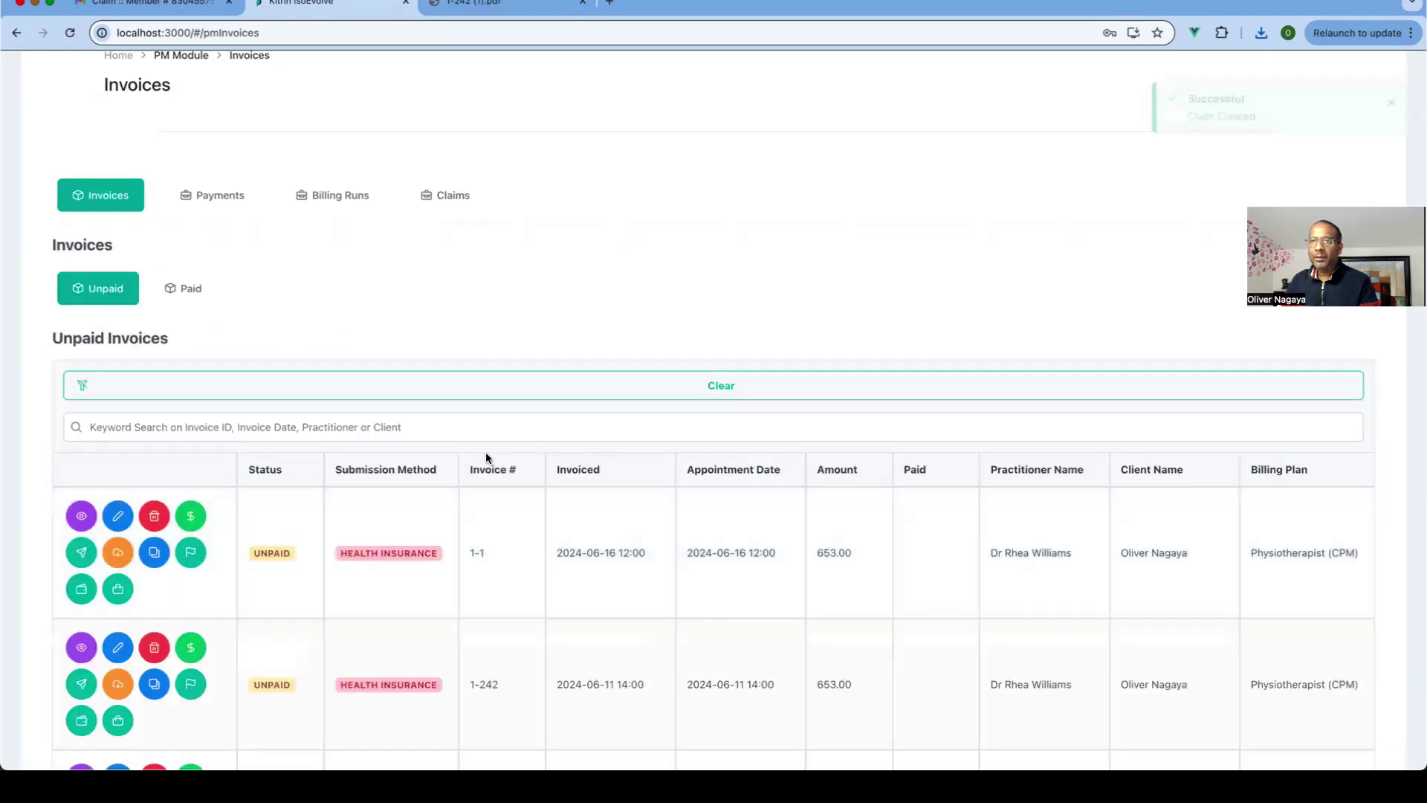
Step: Open the claims overview and check the entry for the 2024-06-11 claim
{"action": "left_click", "coordinate": [456, 194]}
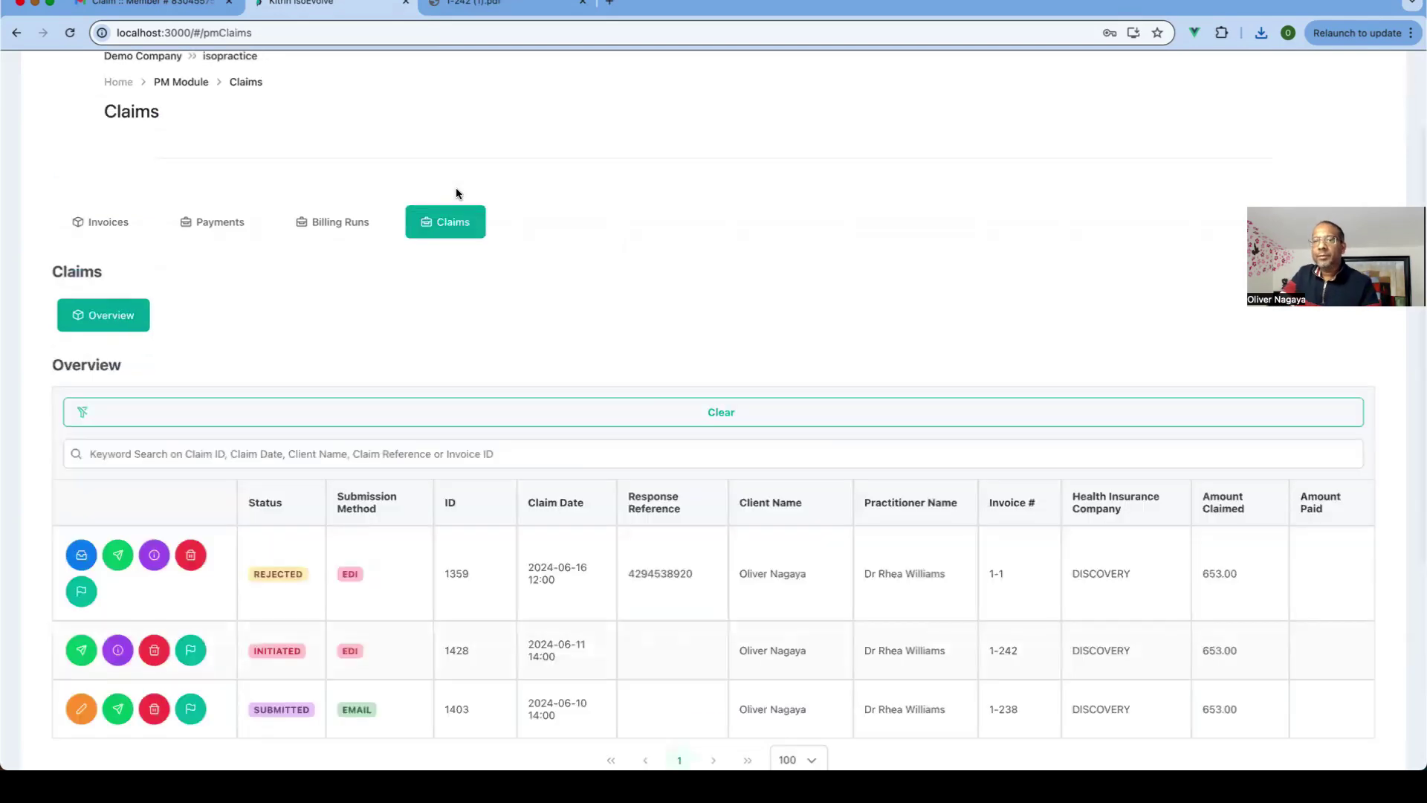
{"action": "scroll", "coordinate": [434, 298], "scroll_direction": "down", "scroll_amount": 3}
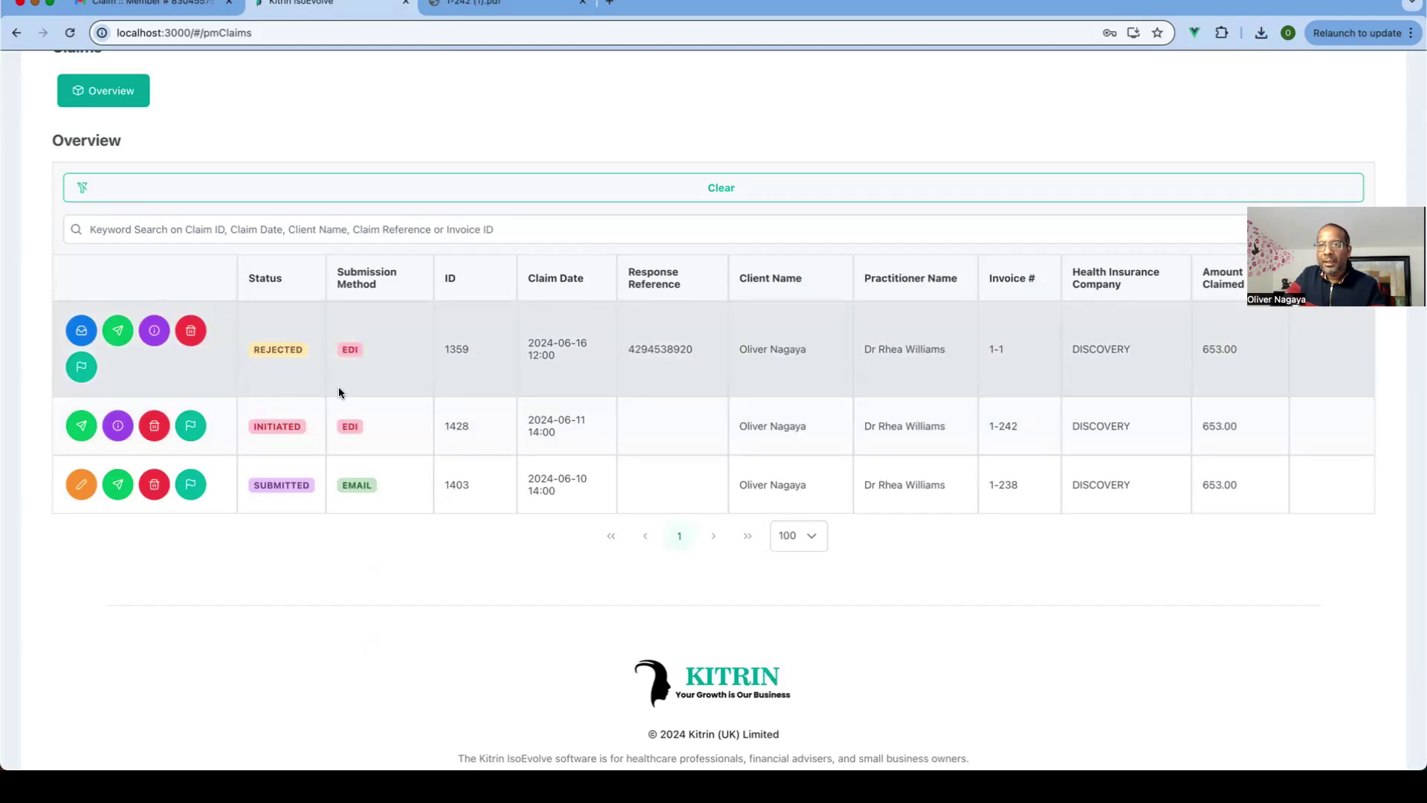
{"action": "scroll", "coordinate": [434, 376], "scroll_direction": "up", "scroll_amount": 5}
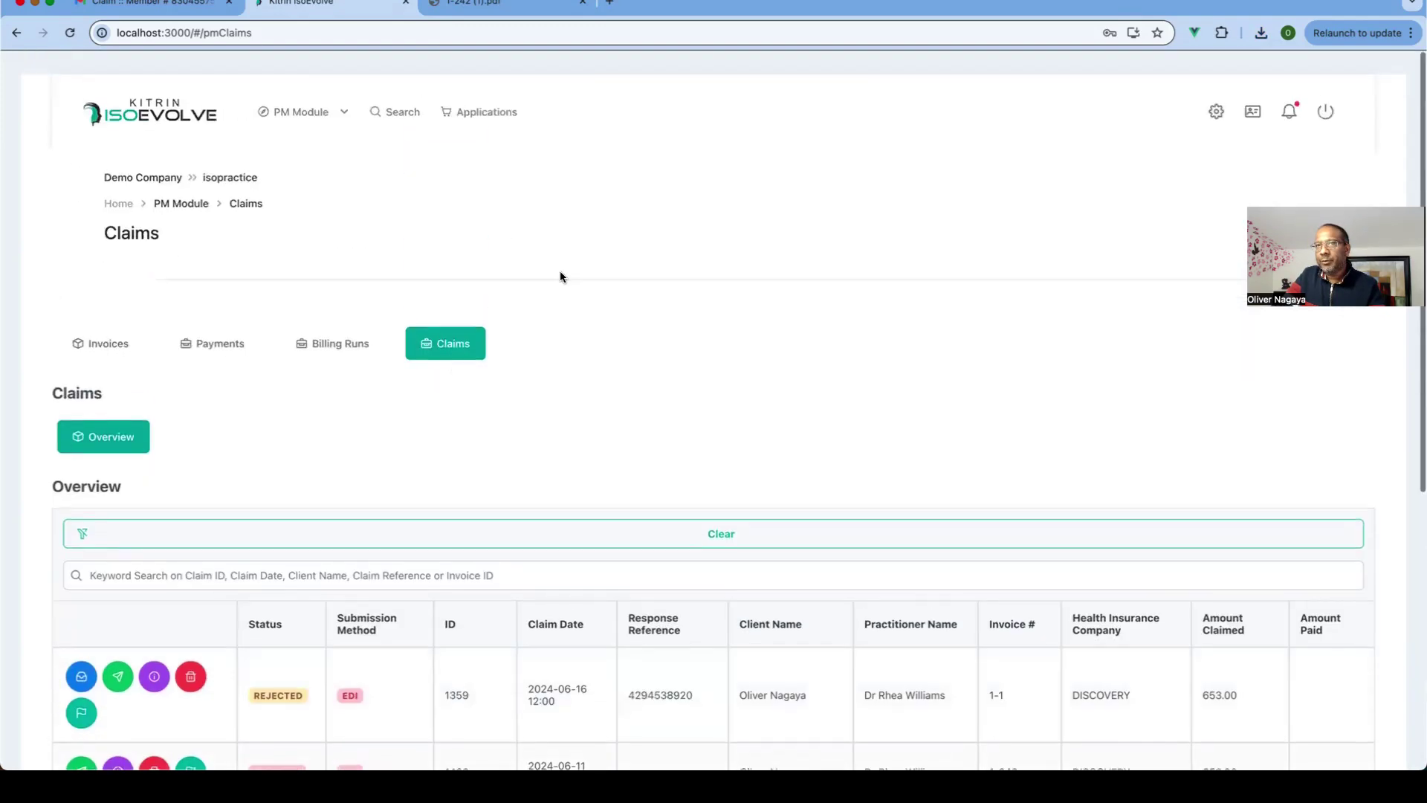
Step: Go to the calendar in the client data and open the new appointment form
{"action": "mouse_move", "coordinate": [328, 108]}
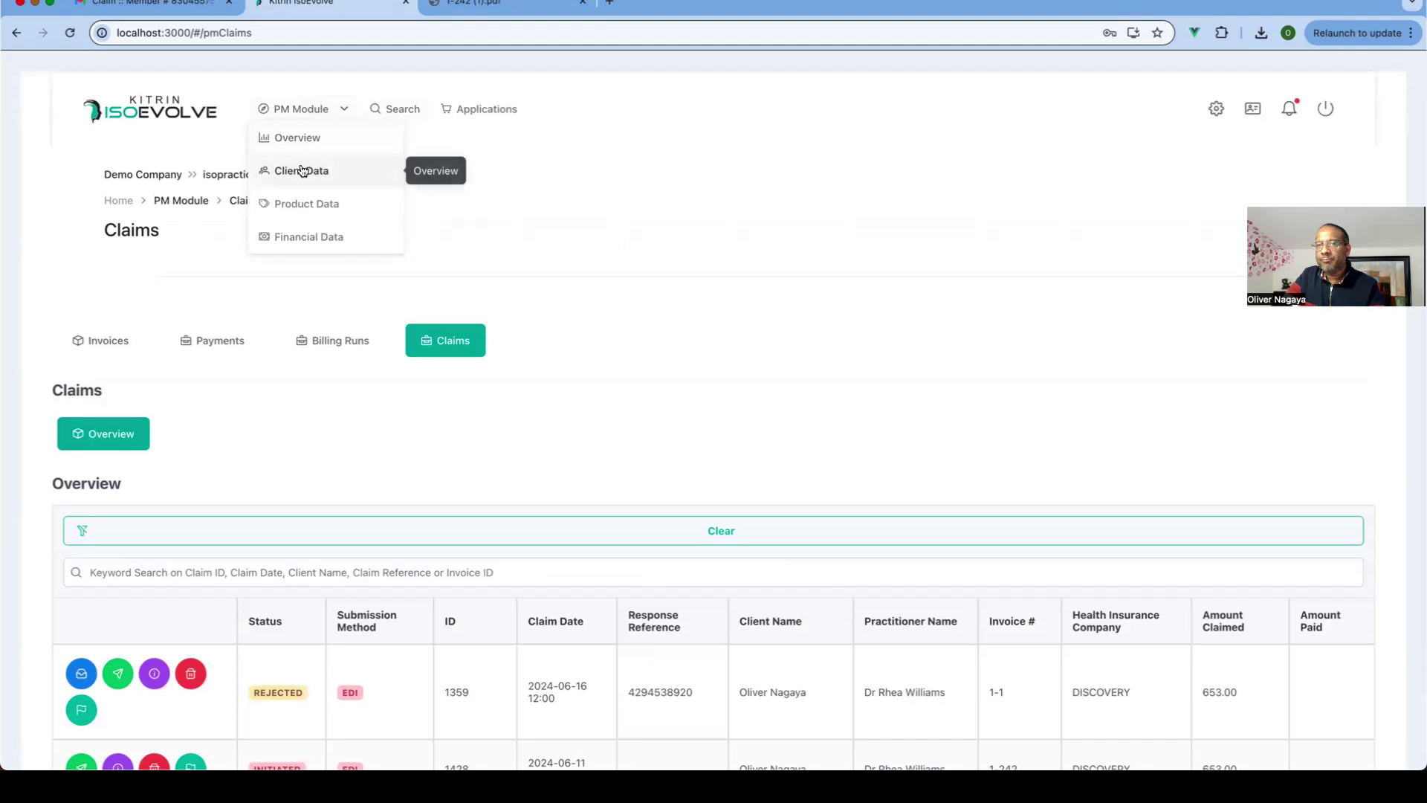
{"action": "left_click", "coordinate": [303, 170]}
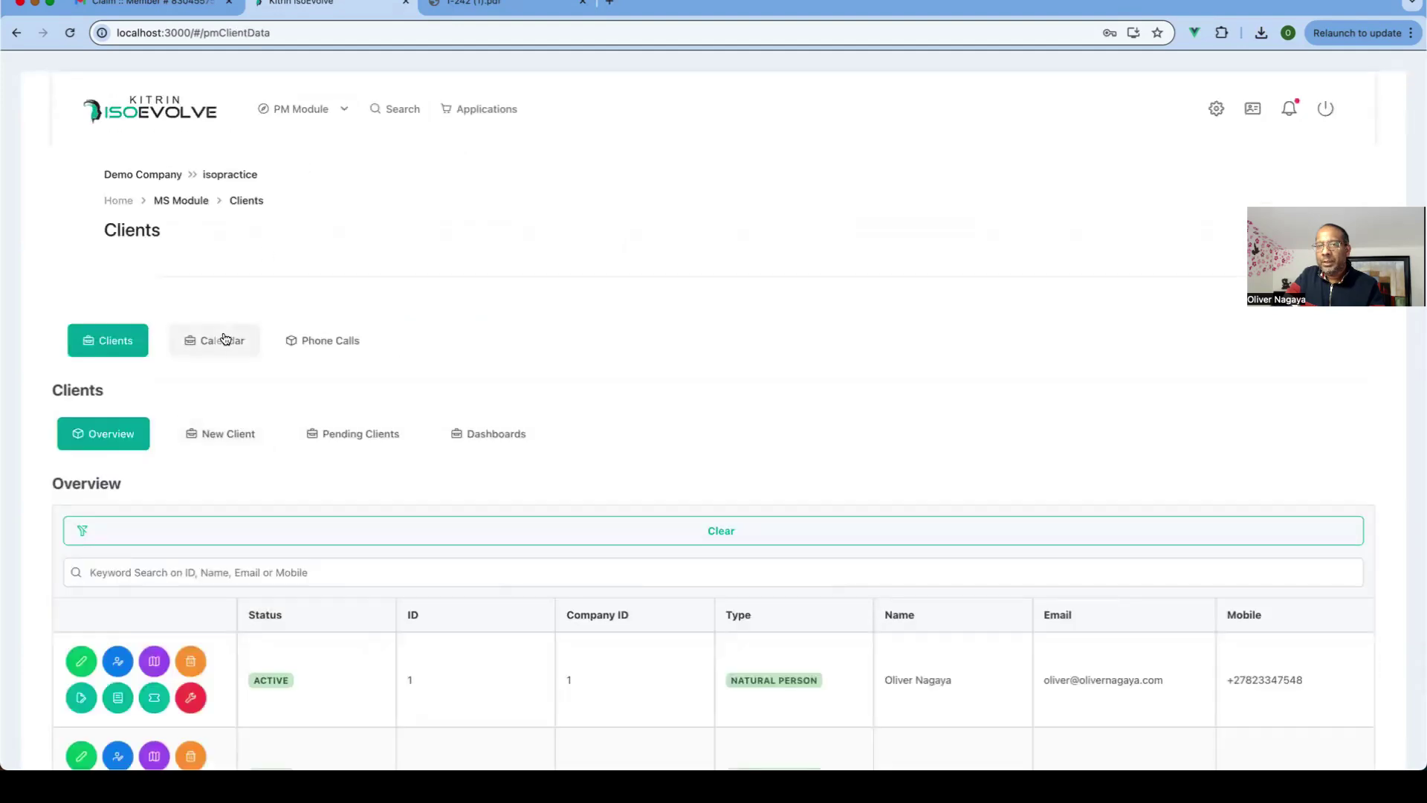
{"action": "left_click", "coordinate": [222, 339]}
{"action": "scroll", "coordinate": [364, 479], "scroll_direction": "down", "scroll_amount": 5}
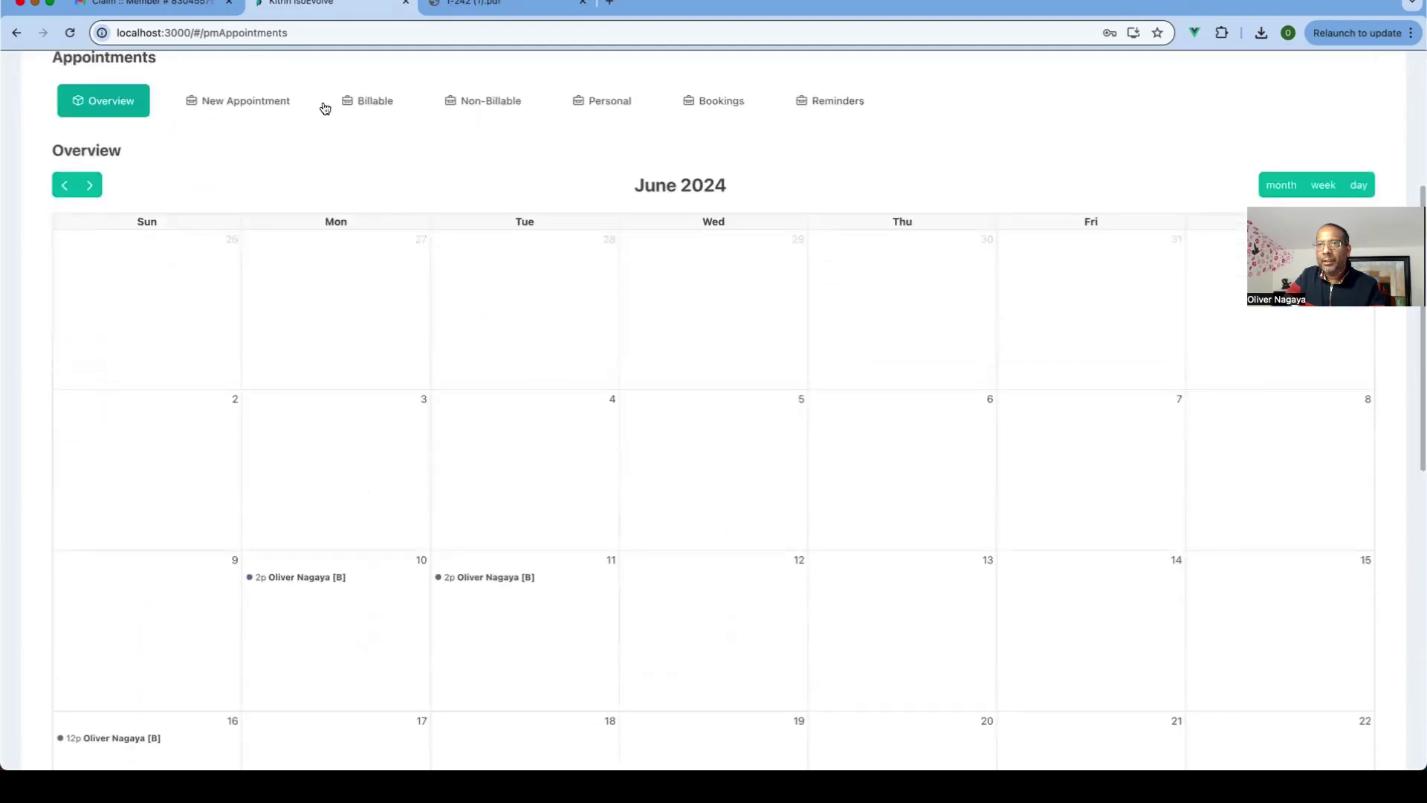
{"action": "left_click", "coordinate": [248, 100]}
{"action": "scroll", "coordinate": [444, 350], "scroll_direction": "up", "scroll_amount": 3}
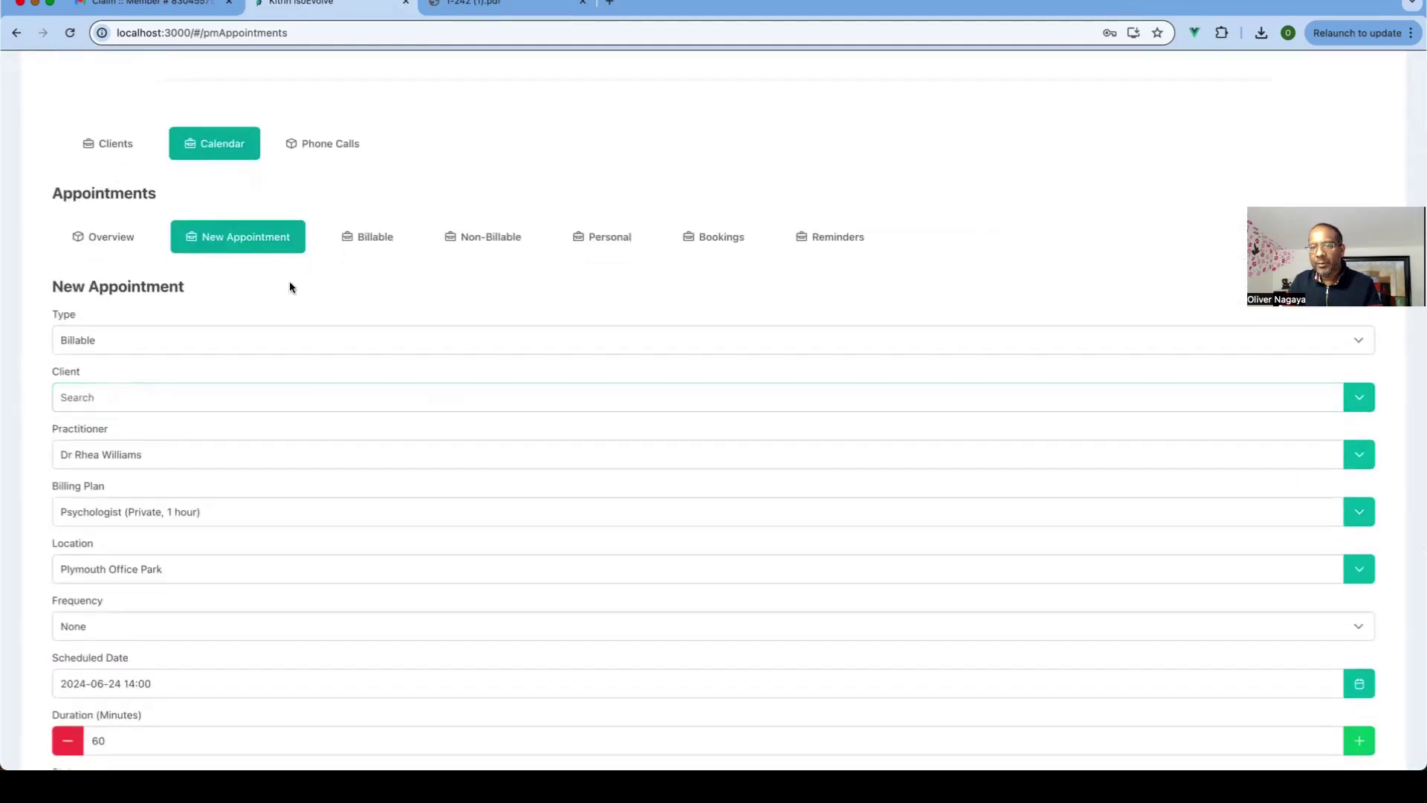
{"action": "scroll", "coordinate": [301, 349], "scroll_direction": "down", "scroll_amount": 2}
{"action": "left_click", "coordinate": [1334, 425]}
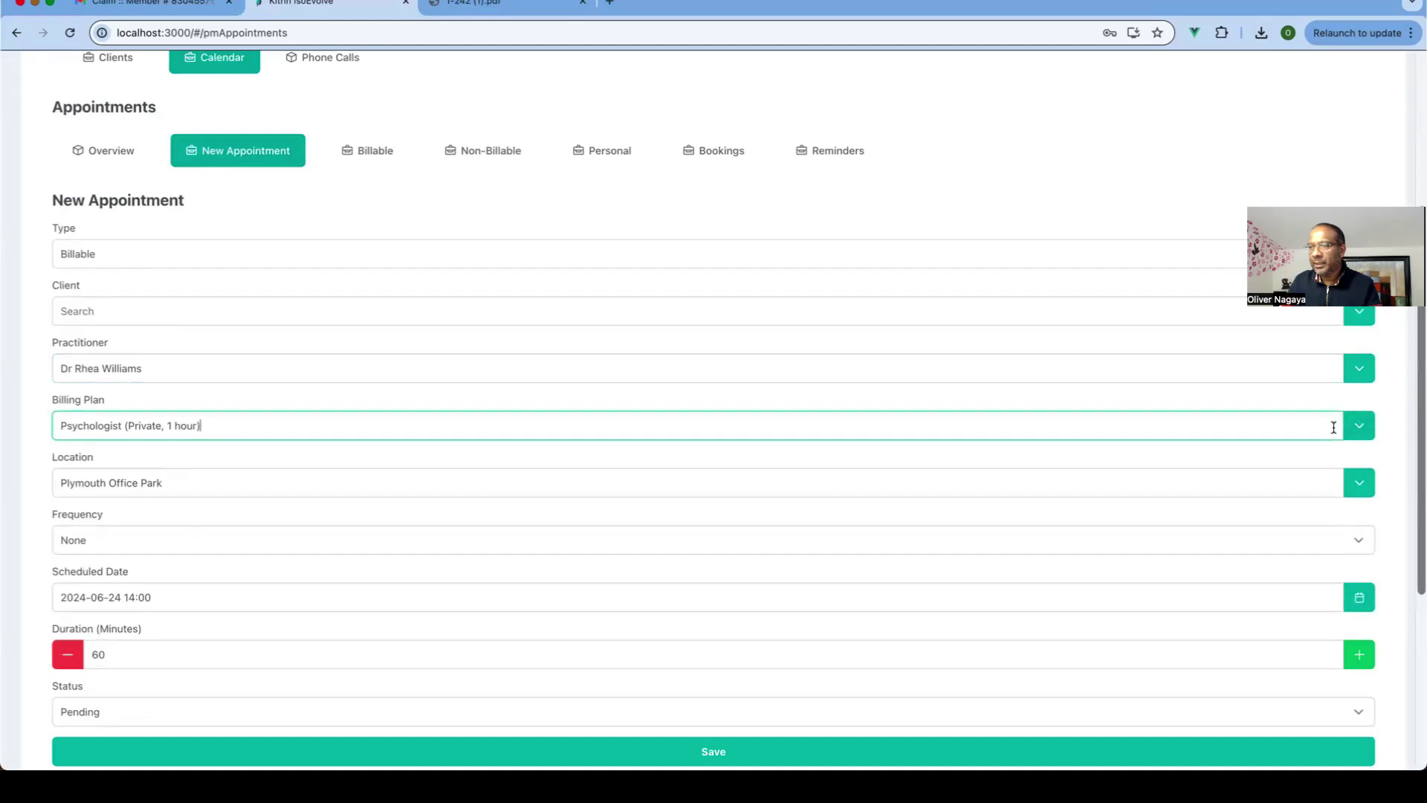
{"action": "left_click", "coordinate": [1359, 425]}
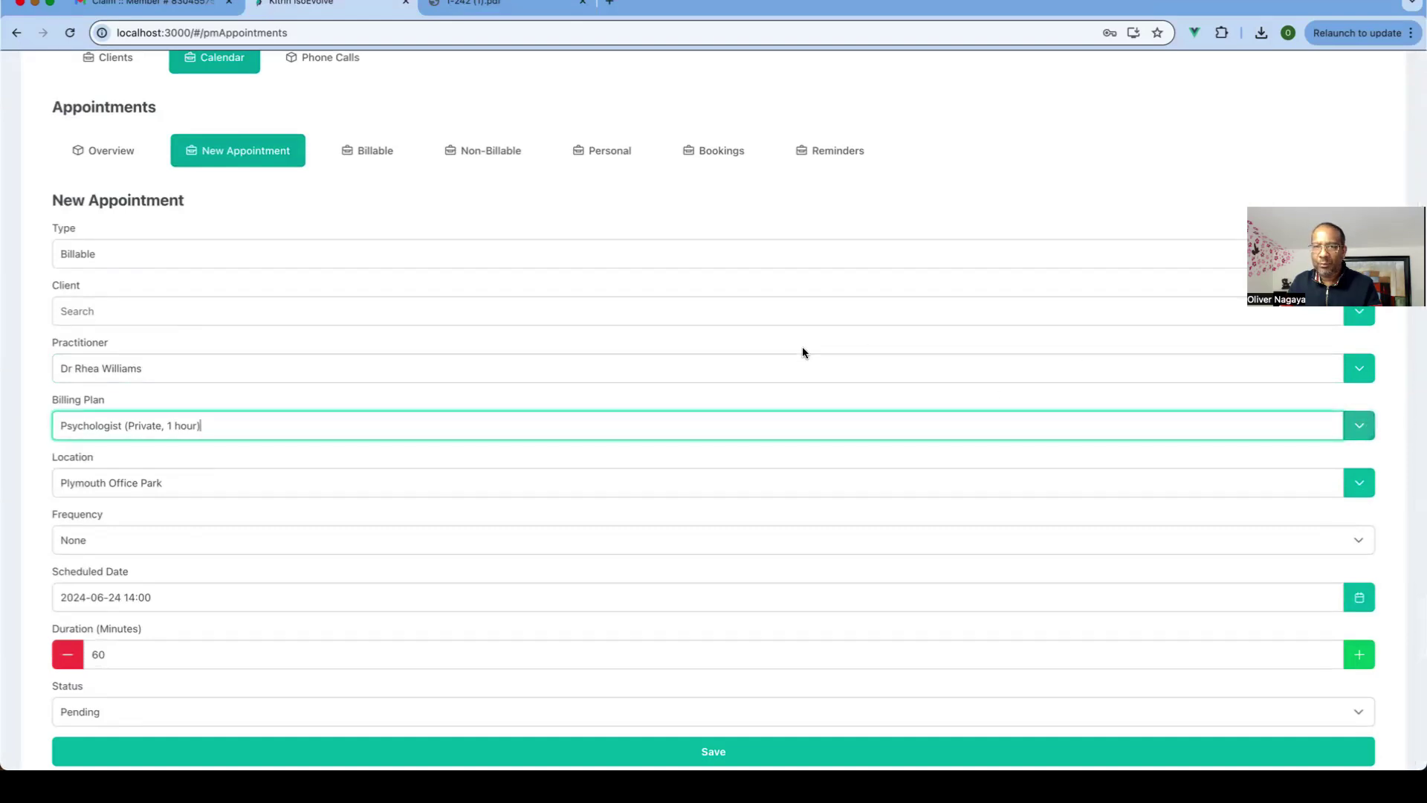
{"action": "left_click", "coordinate": [83, 577]}
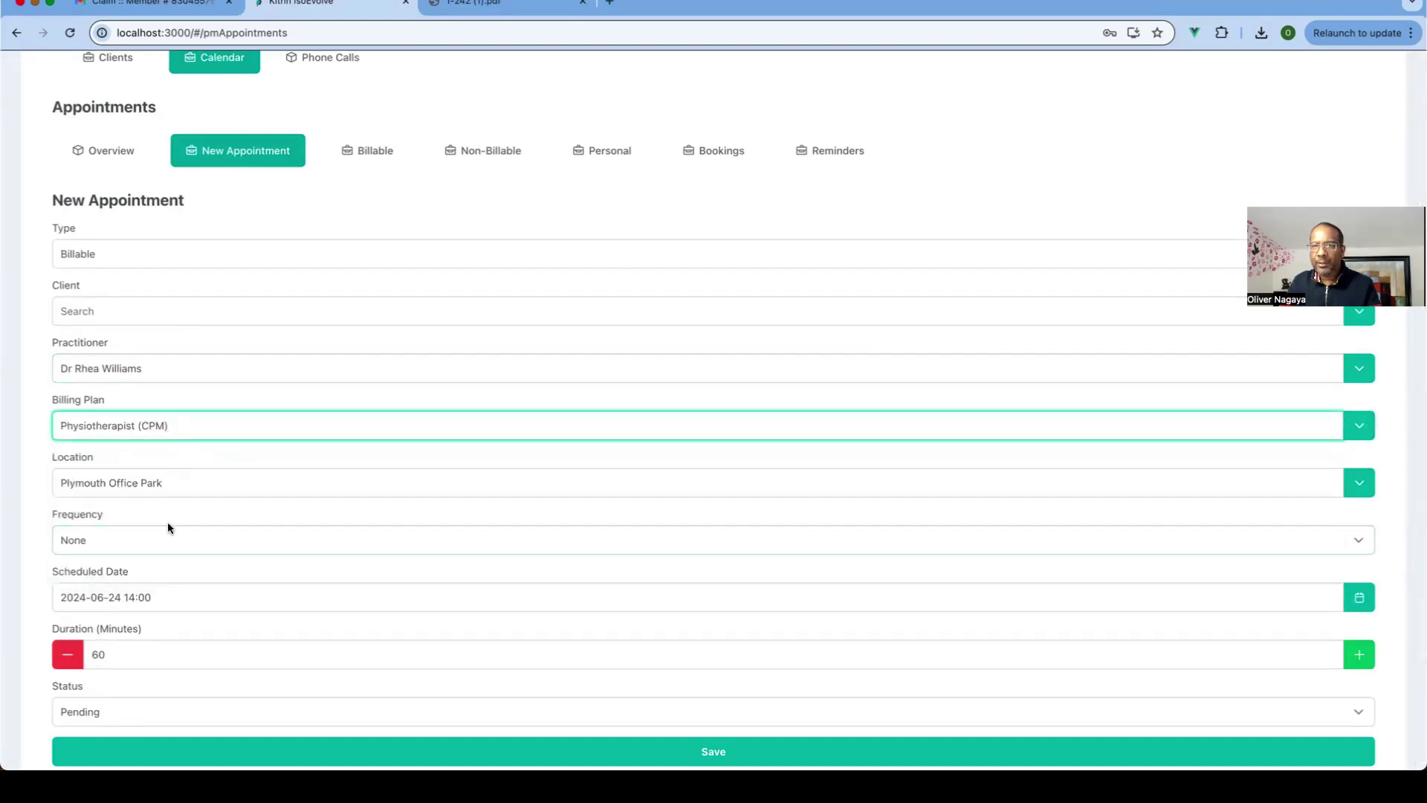
{"action": "scroll", "coordinate": [168, 526], "scroll_direction": "down", "scroll_amount": 2}
{"action": "left_click", "coordinate": [177, 506]}
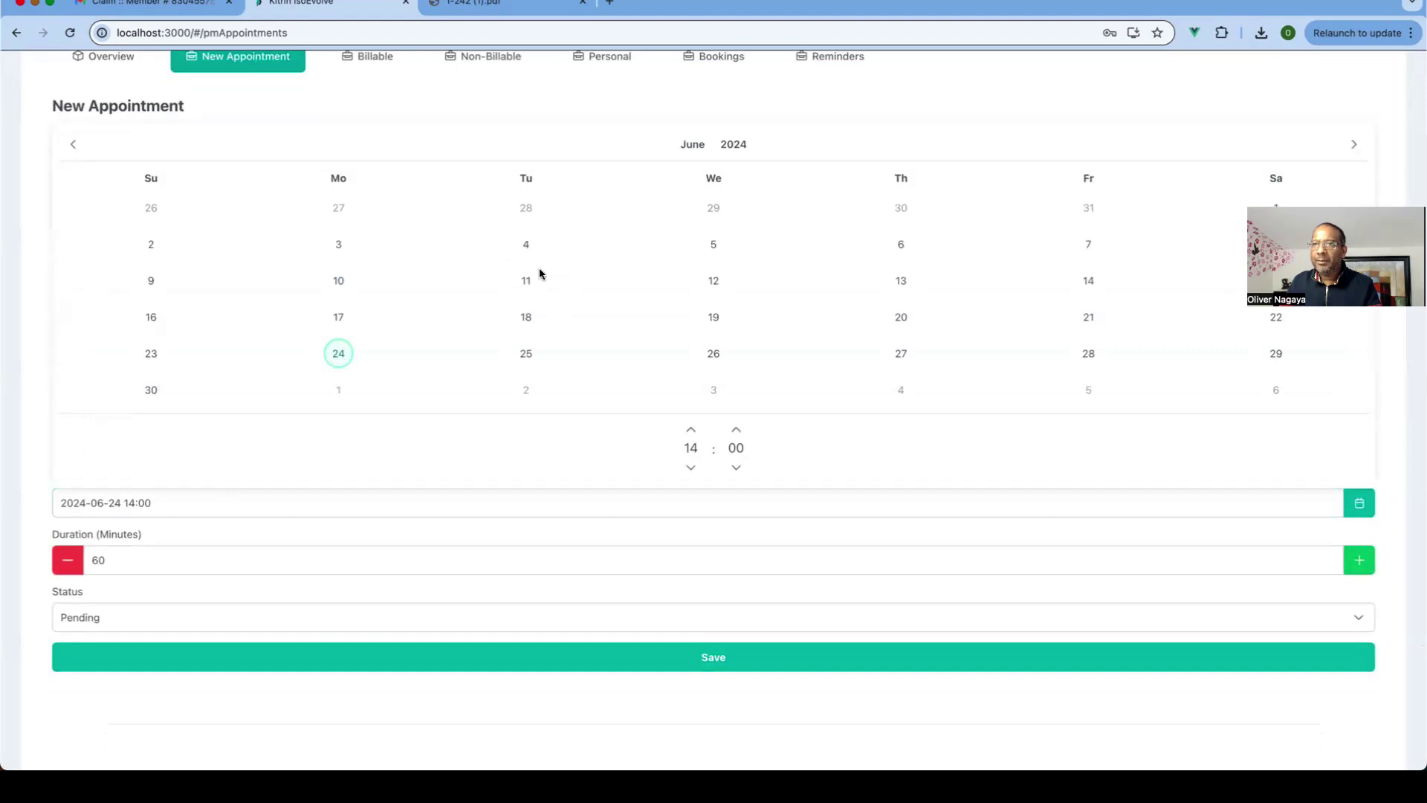
{"action": "left_click", "coordinate": [715, 281]}
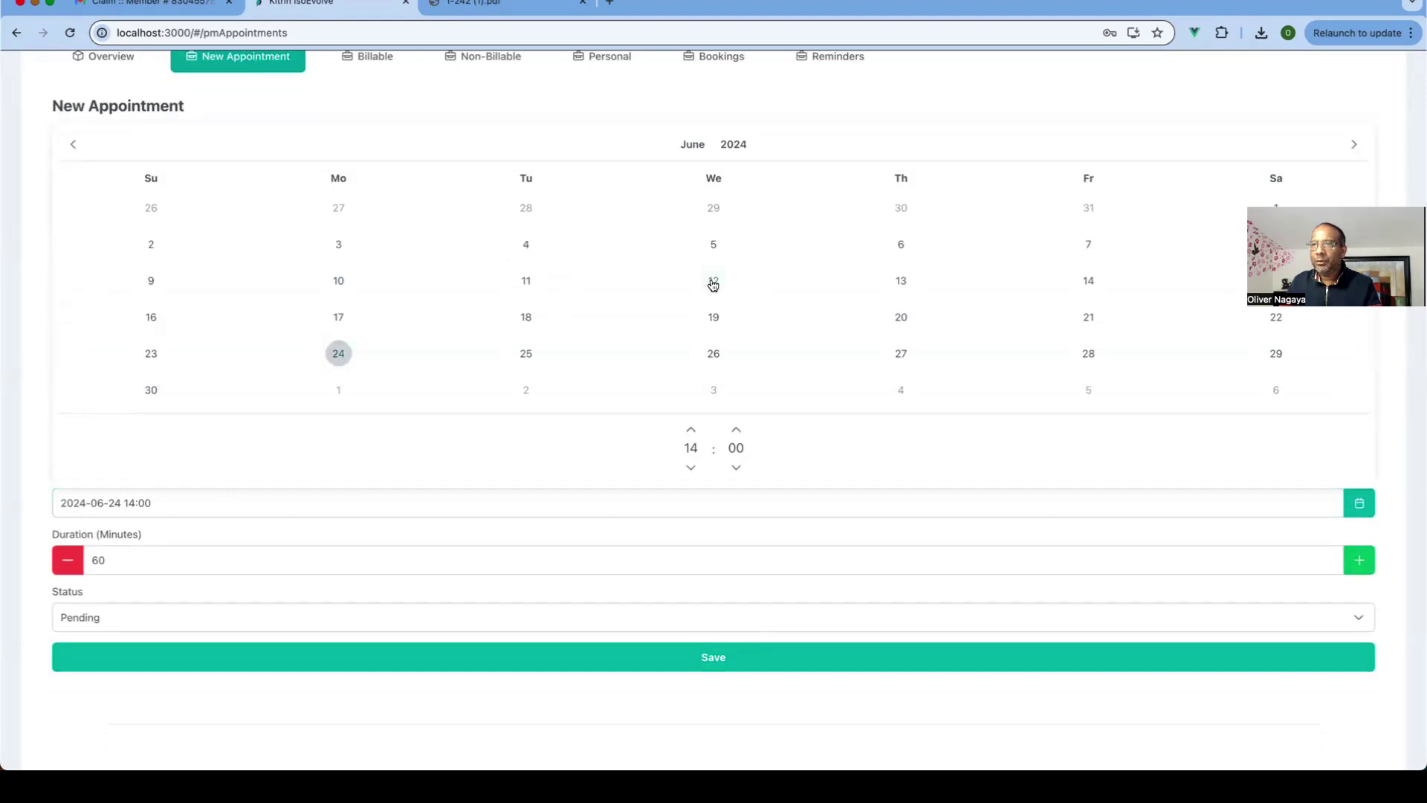
{"action": "left_click", "coordinate": [996, 69]}
Step: Set the appointment status to Completed and save the new appointment
{"action": "left_click", "coordinate": [251, 621]}
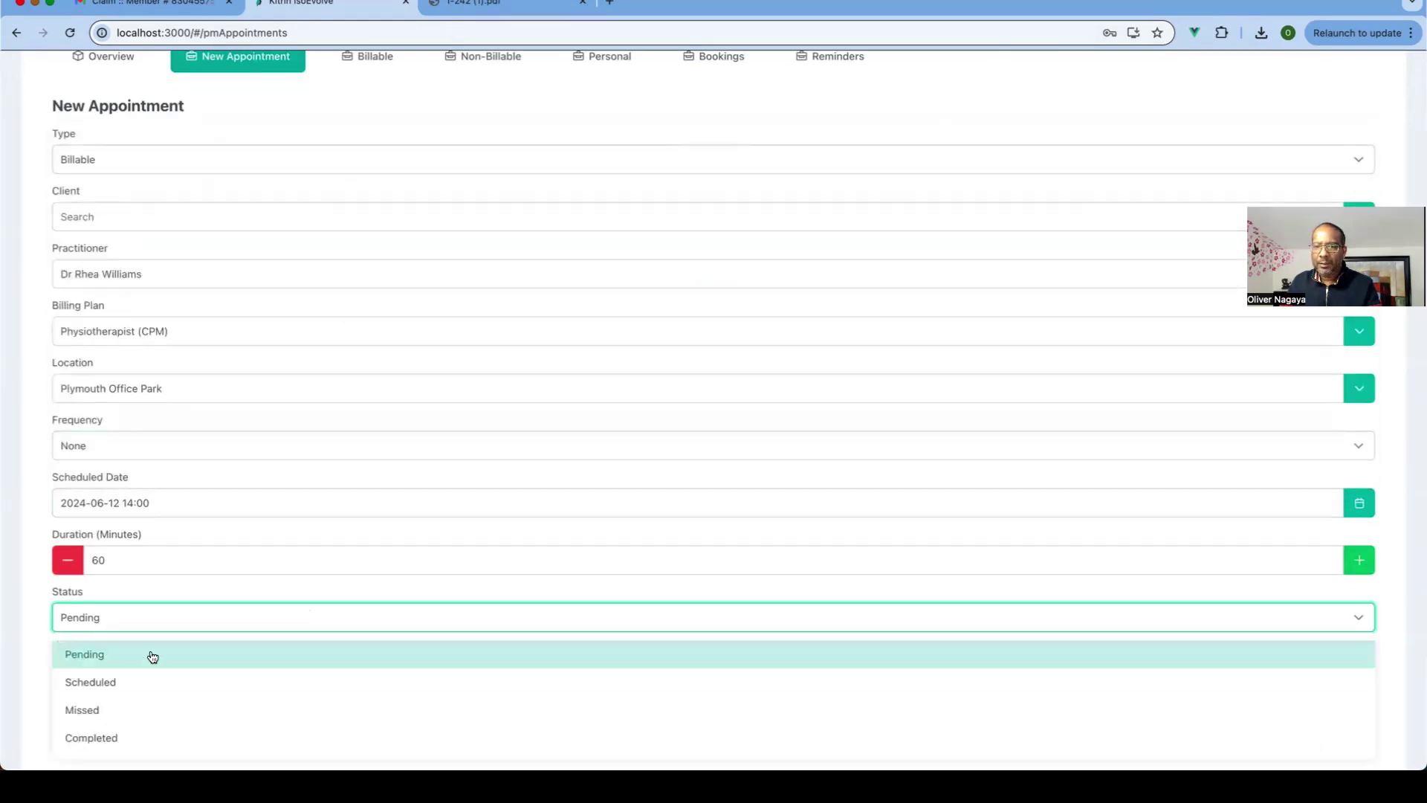
{"action": "left_click", "coordinate": [292, 740]}
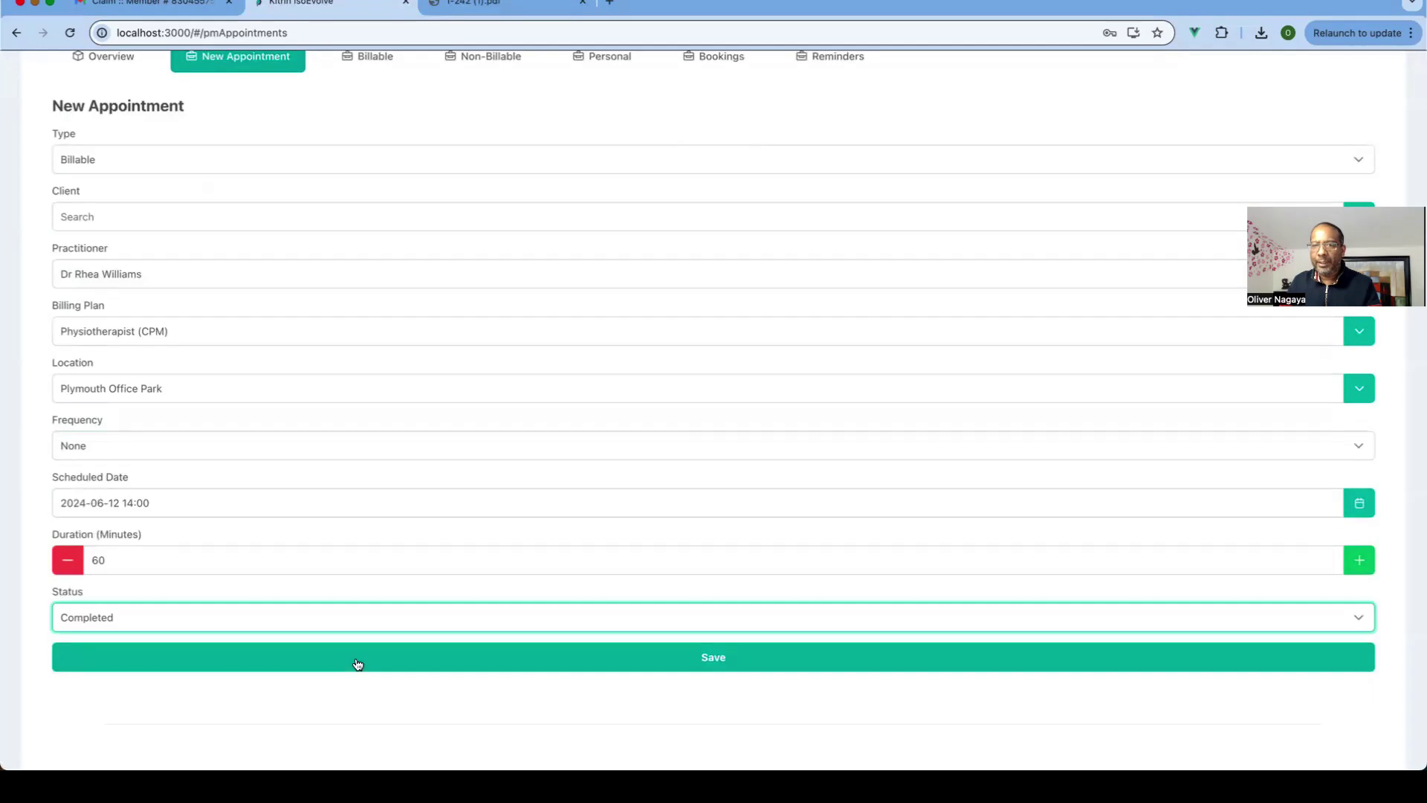
{"action": "left_click", "coordinate": [441, 661]}
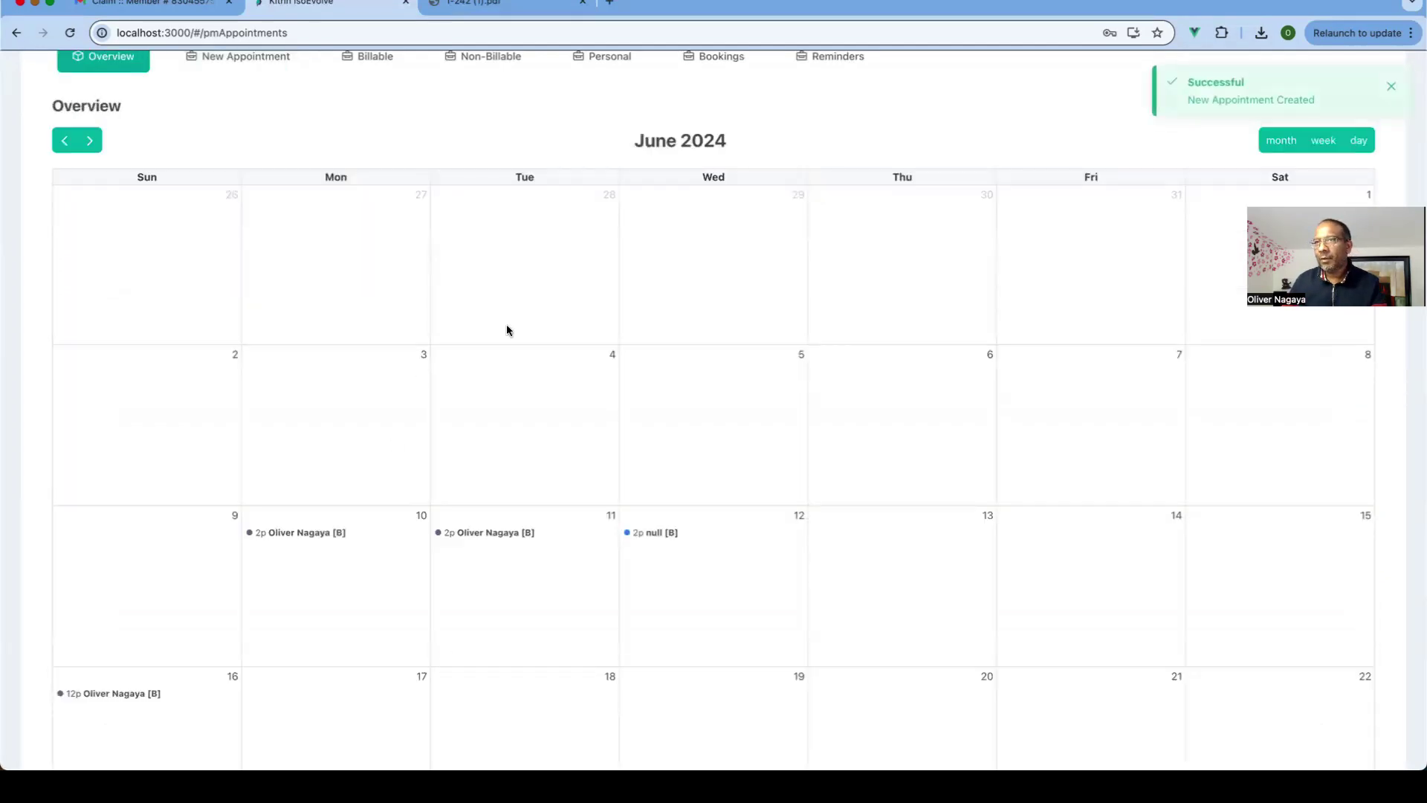
{"action": "scroll", "coordinate": [506, 324], "scroll_direction": "up", "scroll_amount": 5}
{"action": "scroll", "coordinate": [507, 324], "scroll_direction": "down", "scroll_amount": 12}
{"action": "scroll", "coordinate": [487, 303], "scroll_direction": "up", "scroll_amount": 2}
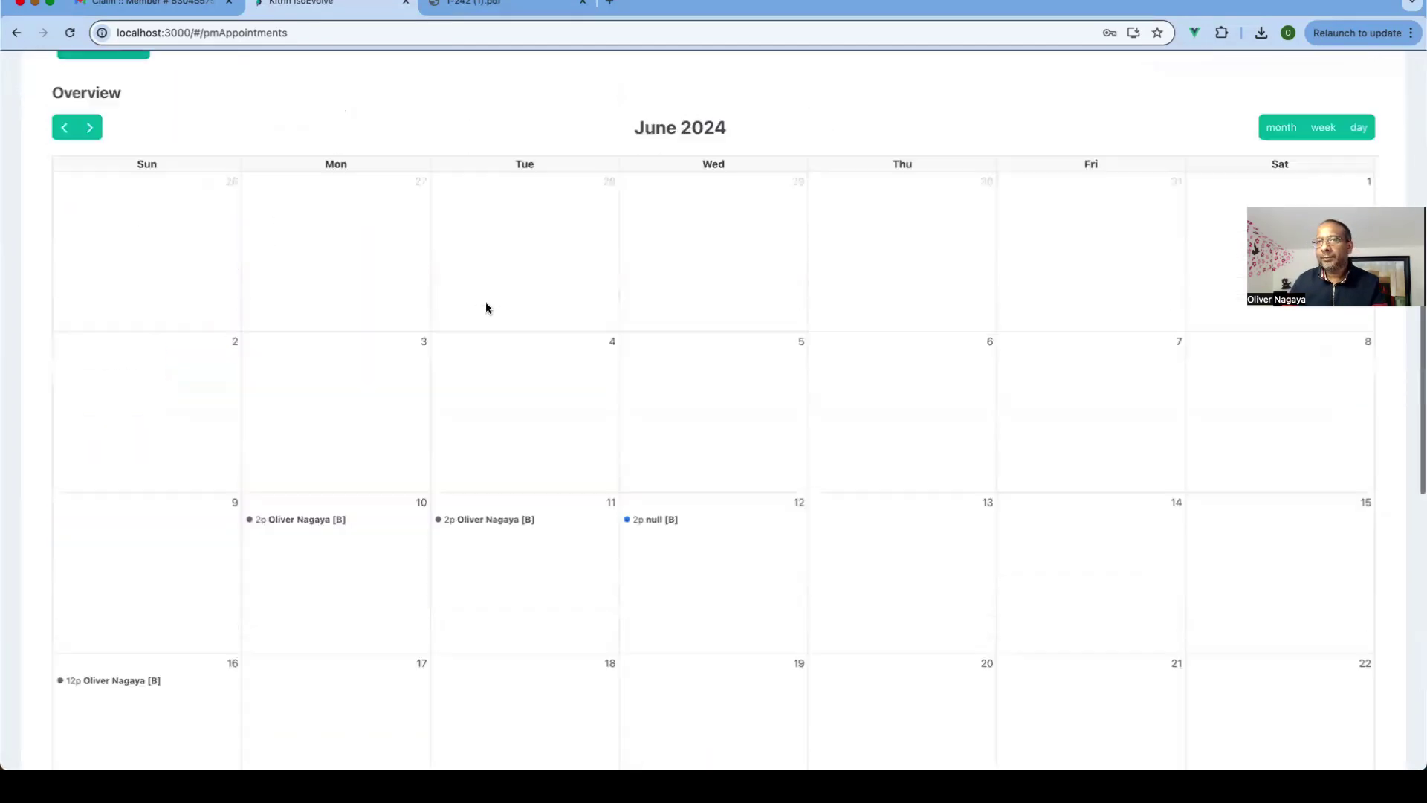
Step: Edit the billable appointment of 2024-06-12, select the client by name, and save the change
{"action": "scroll", "coordinate": [486, 307], "scroll_direction": "up", "scroll_amount": 10}
{"action": "left_click", "coordinate": [361, 195]}
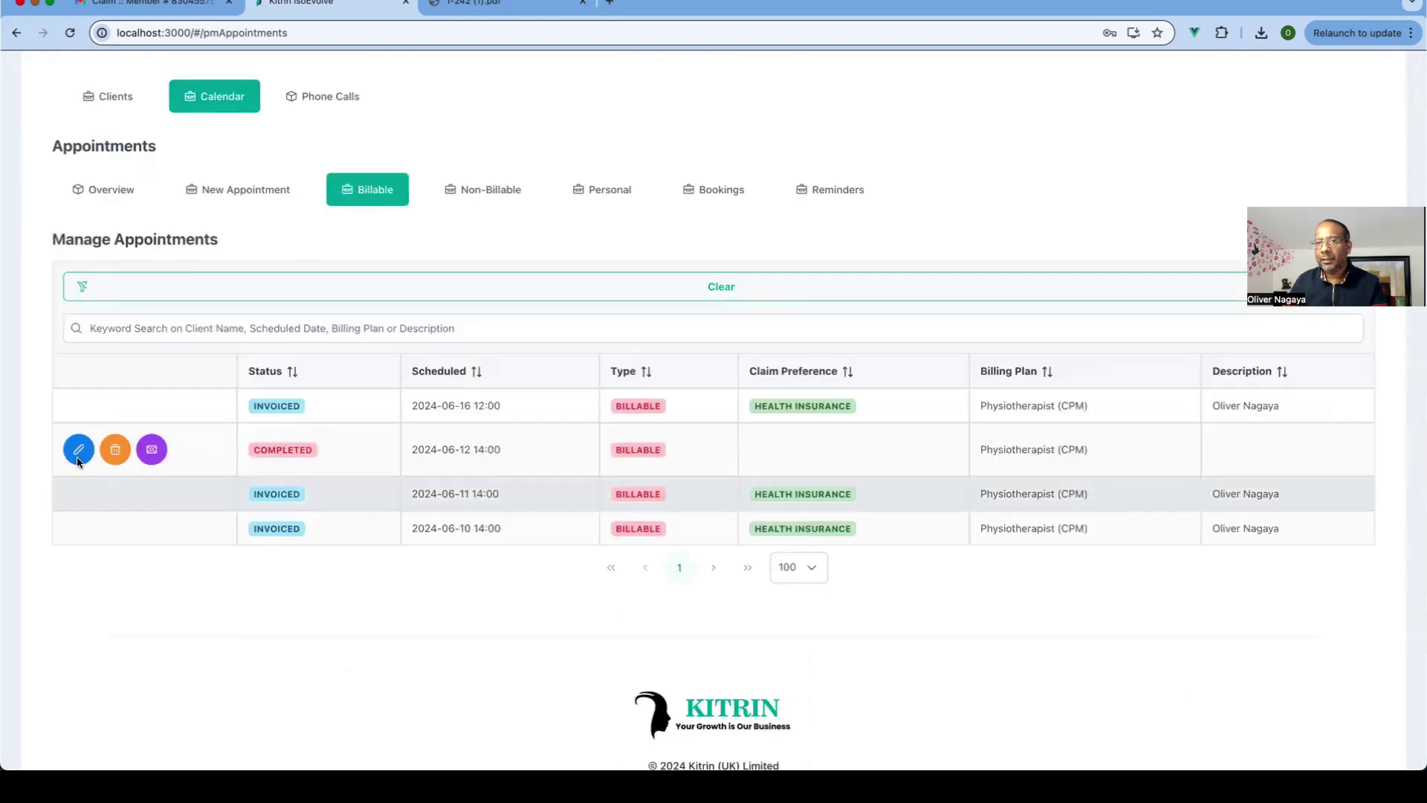
{"action": "left_click", "coordinate": [78, 455]}
{"action": "left_click", "coordinate": [113, 356]}
{"action": "type", "text": "oli"}
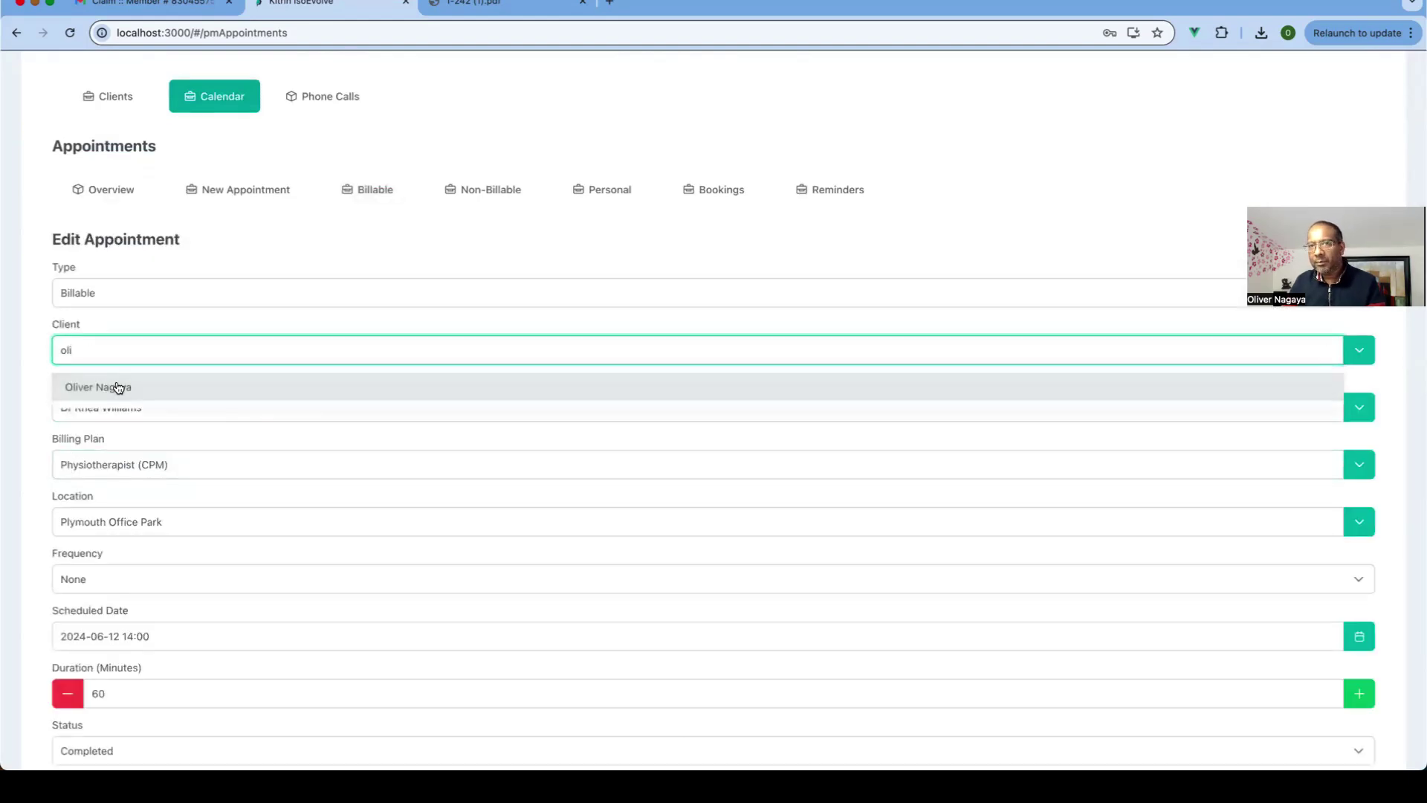
{"action": "left_click", "coordinate": [117, 388]}
{"action": "scroll", "coordinate": [399, 431], "scroll_direction": "down", "scroll_amount": 5}
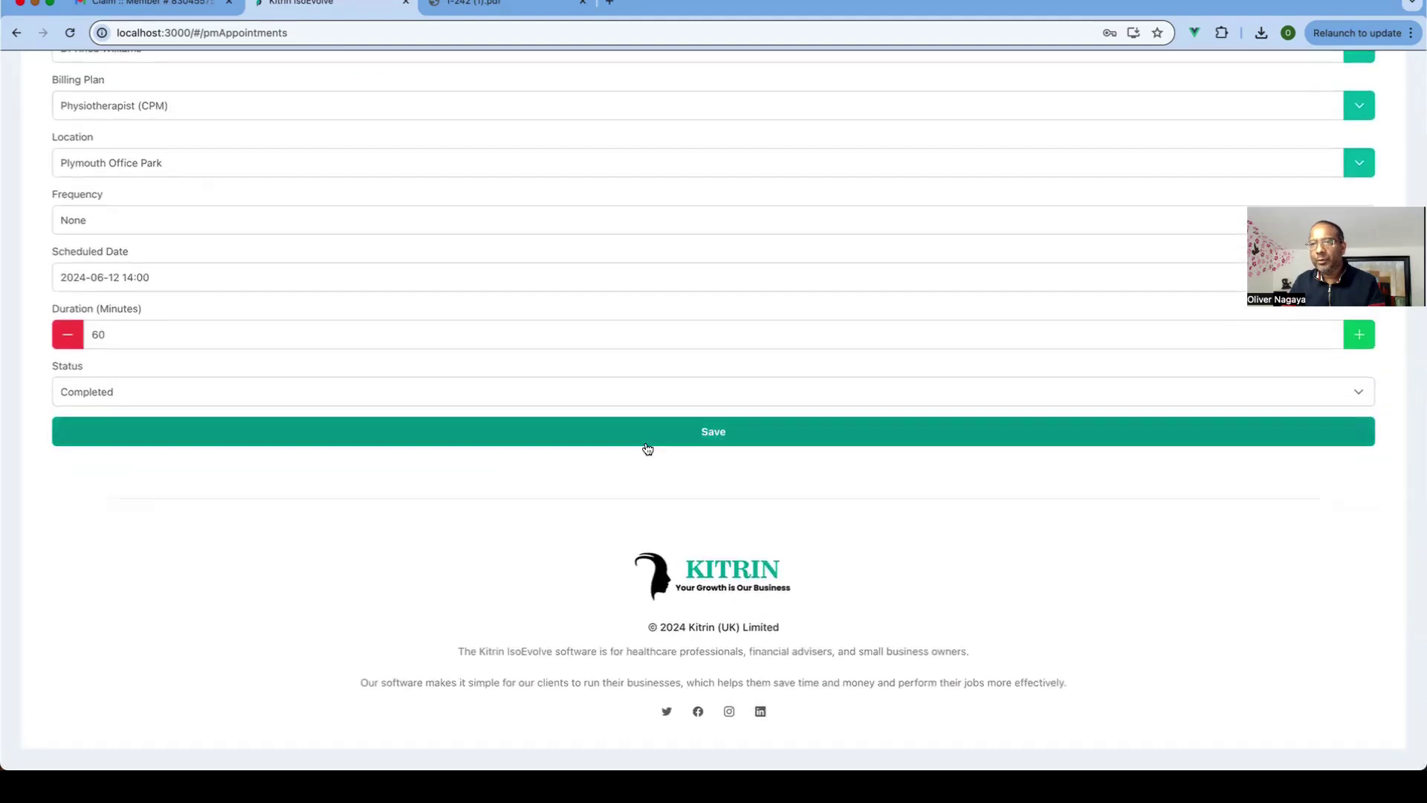
{"action": "left_click", "coordinate": [647, 439]}
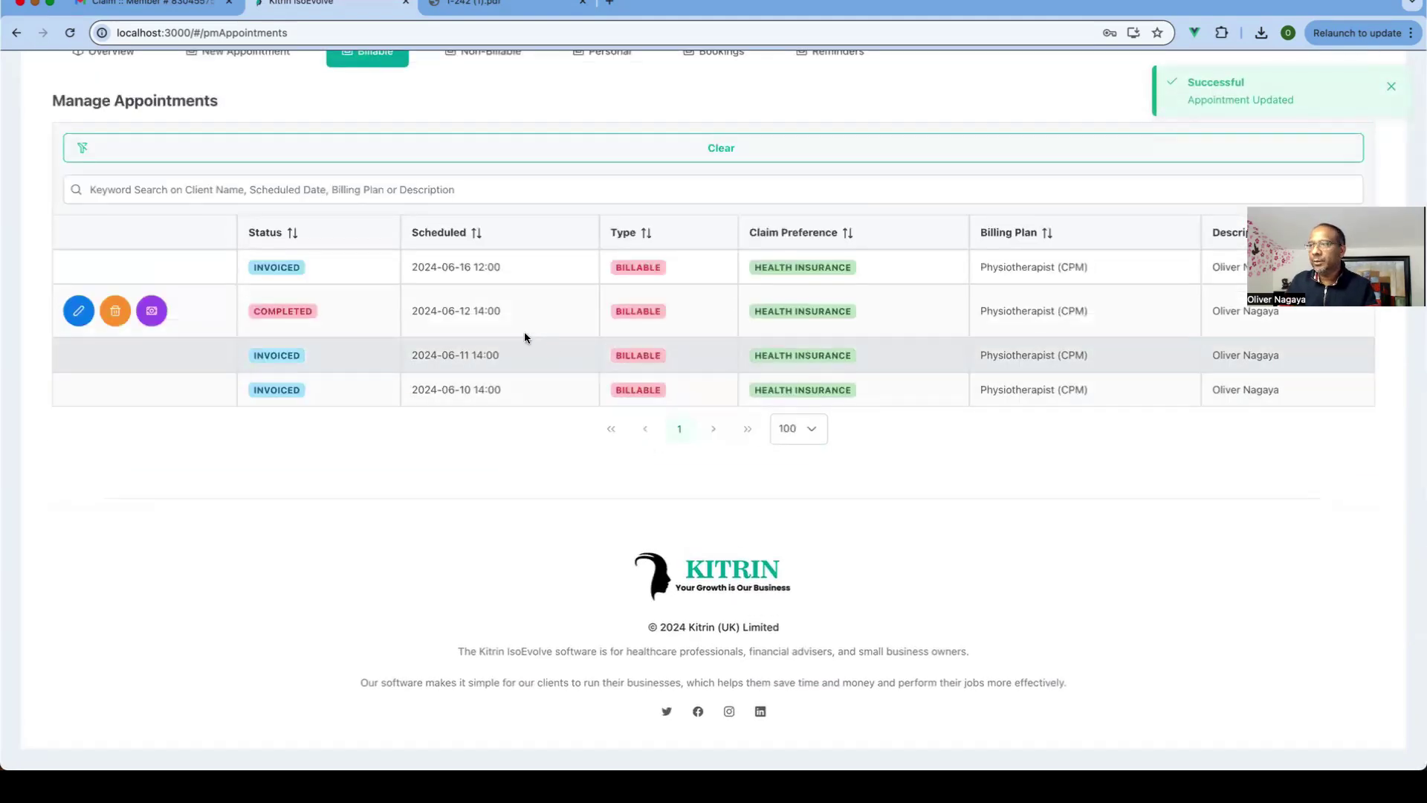
Step: Check the updated 12 June appointment in the monthly calendar overview
{"action": "scroll", "coordinate": [248, 260], "scroll_direction": "up", "scroll_amount": 4}
{"action": "left_click", "coordinate": [138, 356]}
{"action": "scroll", "coordinate": [426, 403], "scroll_direction": "down", "scroll_amount": 6}
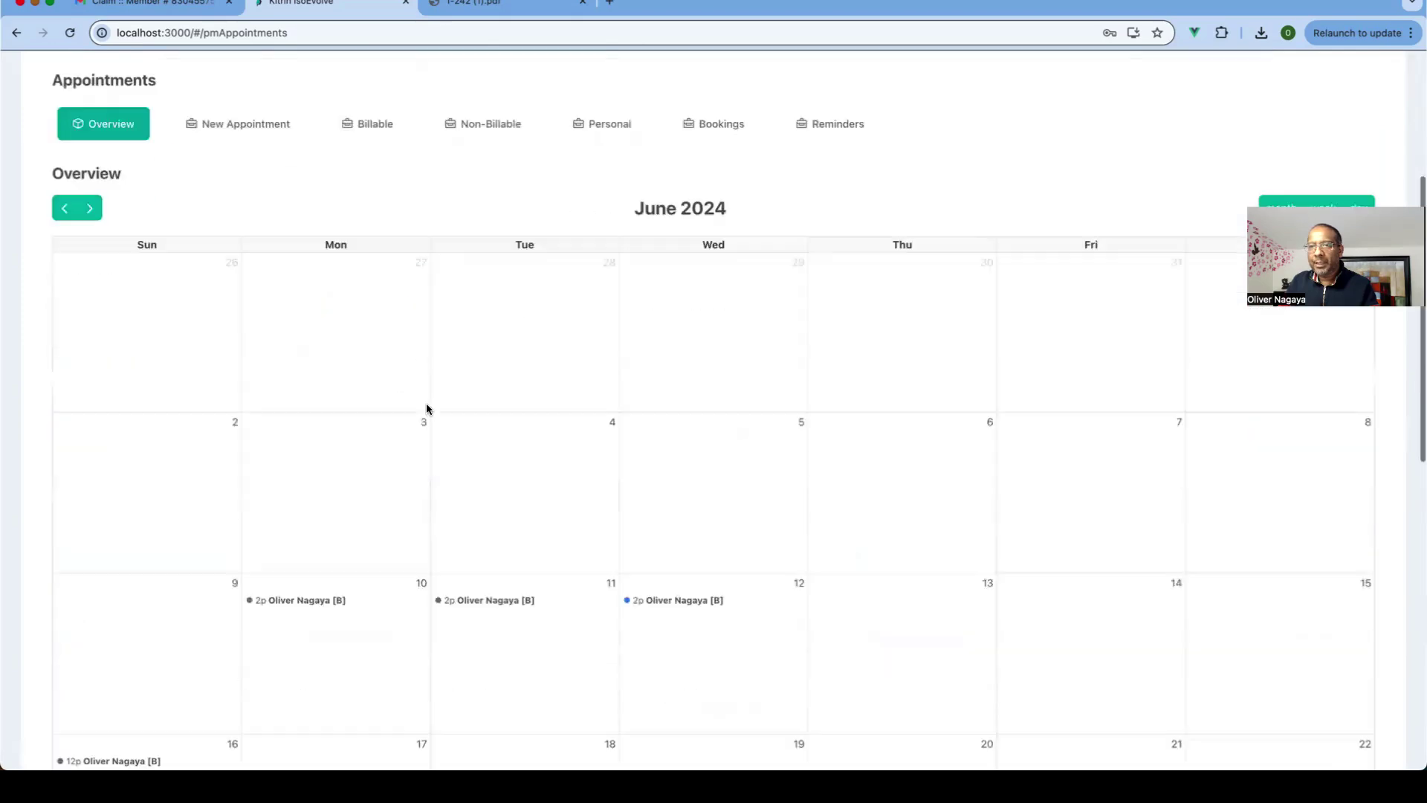
{"action": "scroll", "coordinate": [695, 379], "scroll_direction": "up", "scroll_amount": 6}
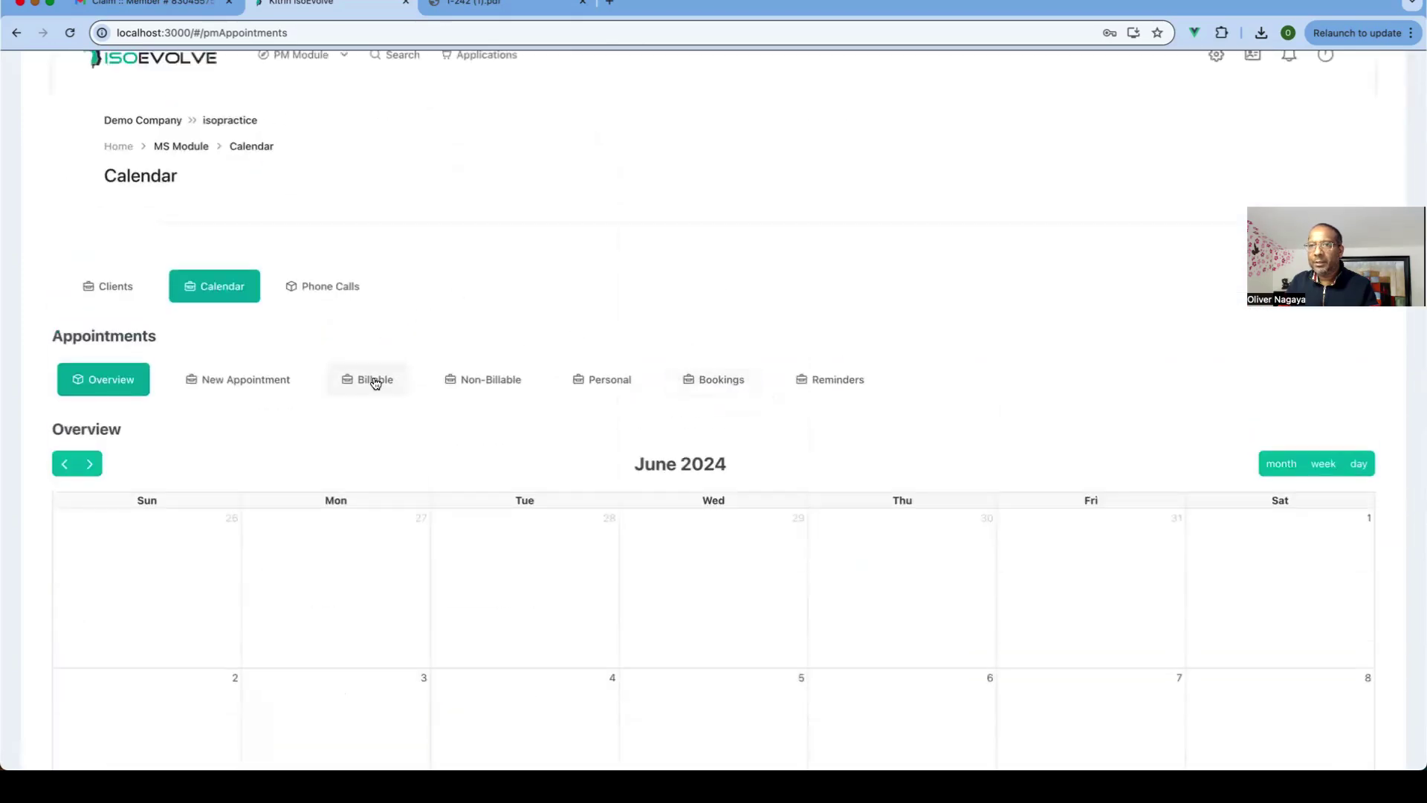
Step: Open the invoicing form for the completed 2024-06-12 appointment from the billable appointments
{"action": "left_click", "coordinate": [336, 380]}
{"action": "scroll", "coordinate": [382, 372], "scroll_direction": "down", "scroll_amount": 4}
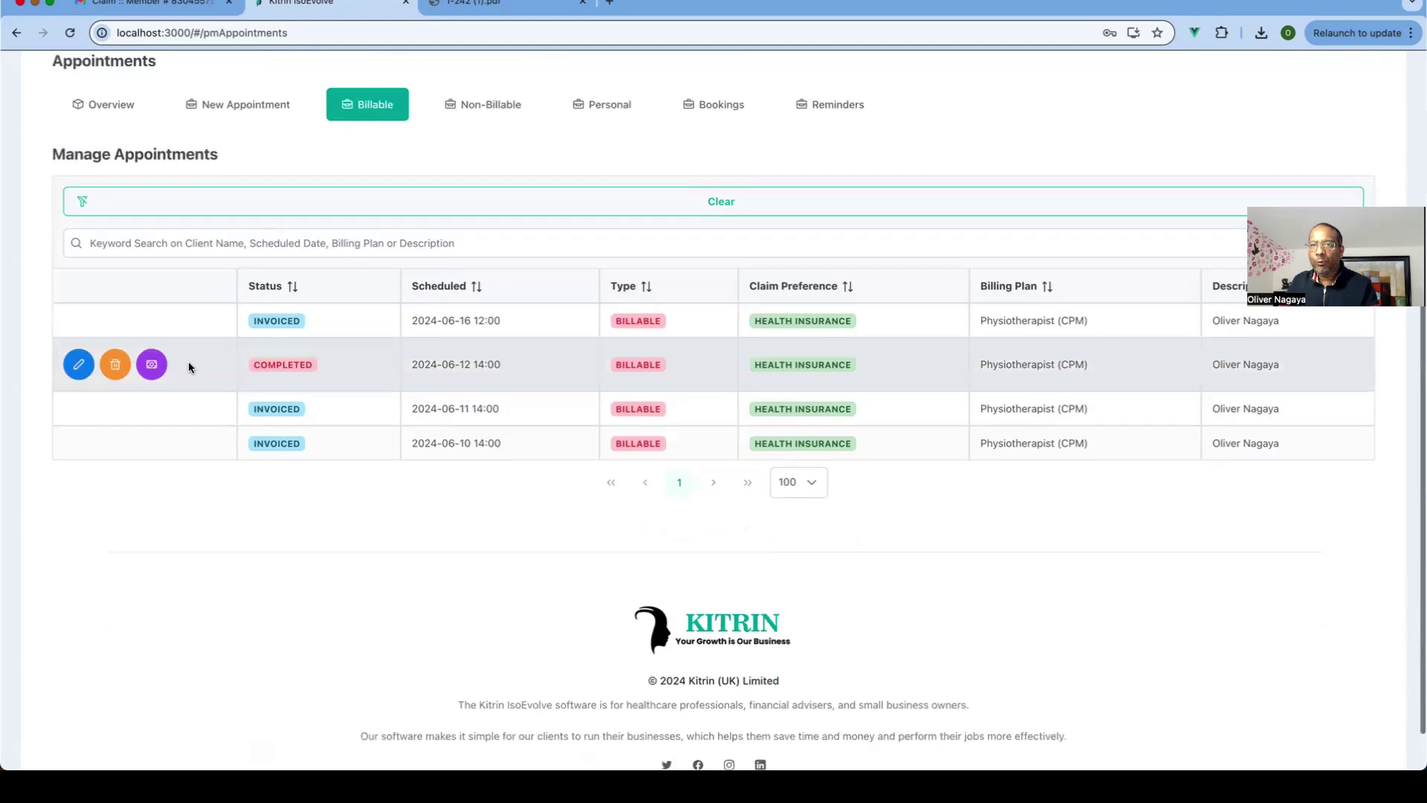
{"action": "left_click", "coordinate": [152, 366]}
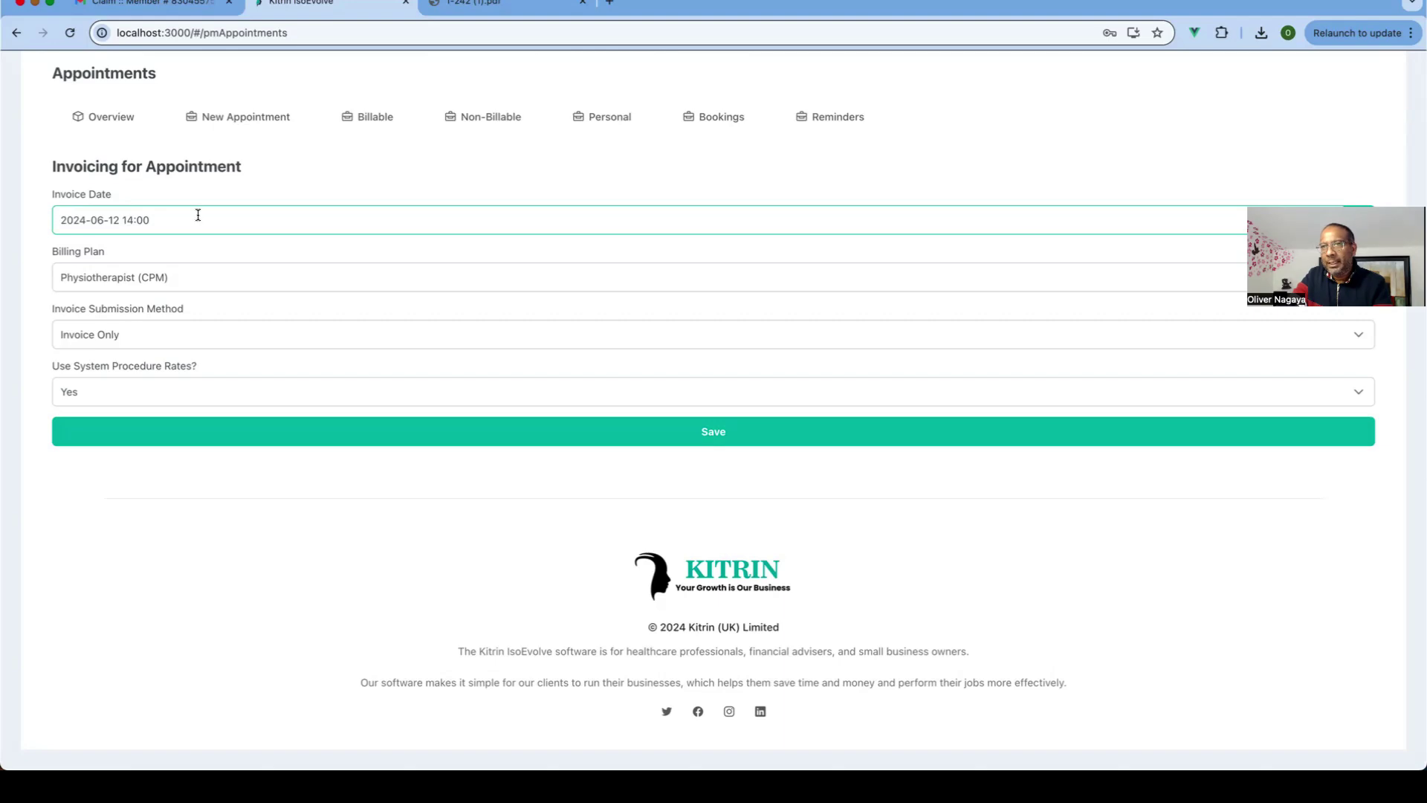
{"action": "scroll", "coordinate": [473, 233], "scroll_direction": "up", "scroll_amount": 5}
{"action": "left_click", "coordinate": [541, 248]}
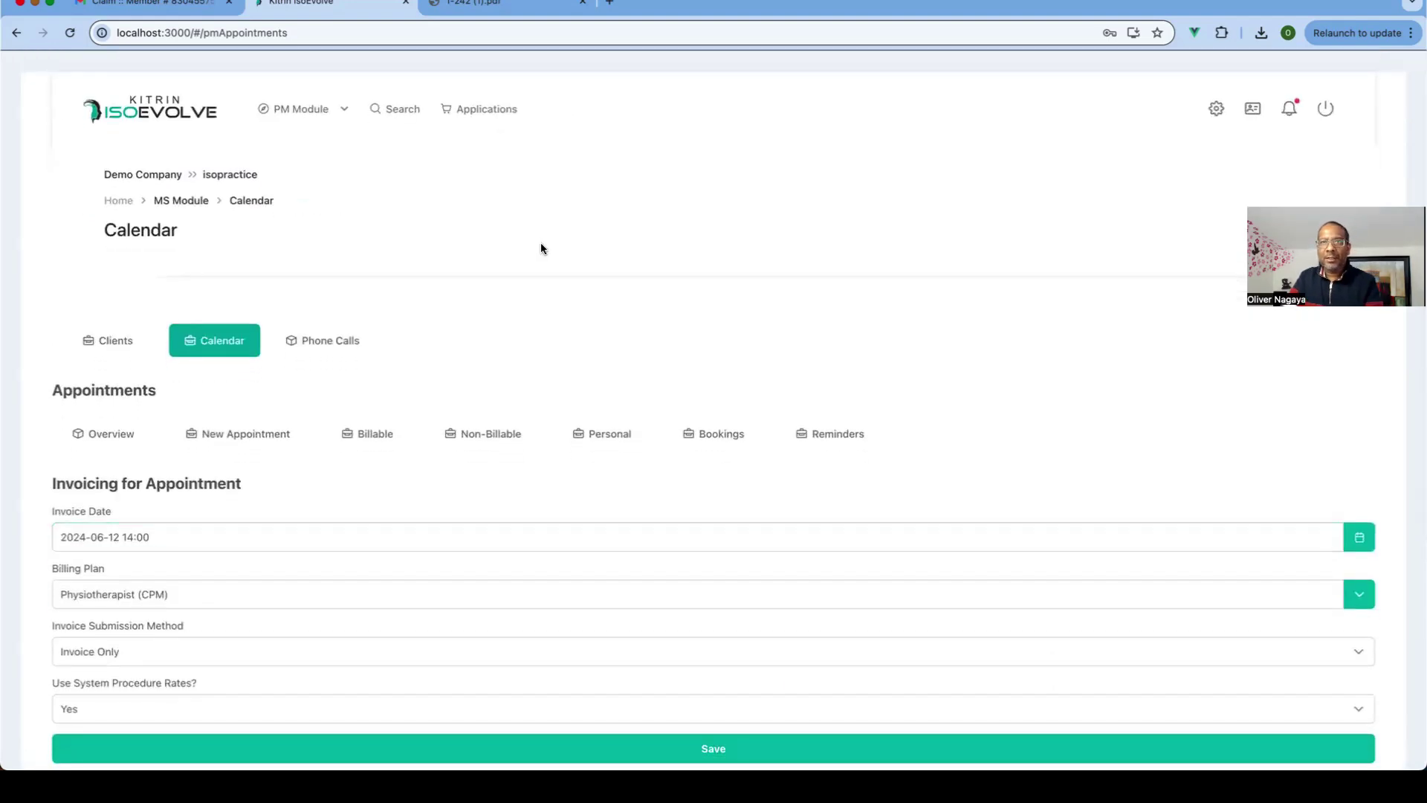